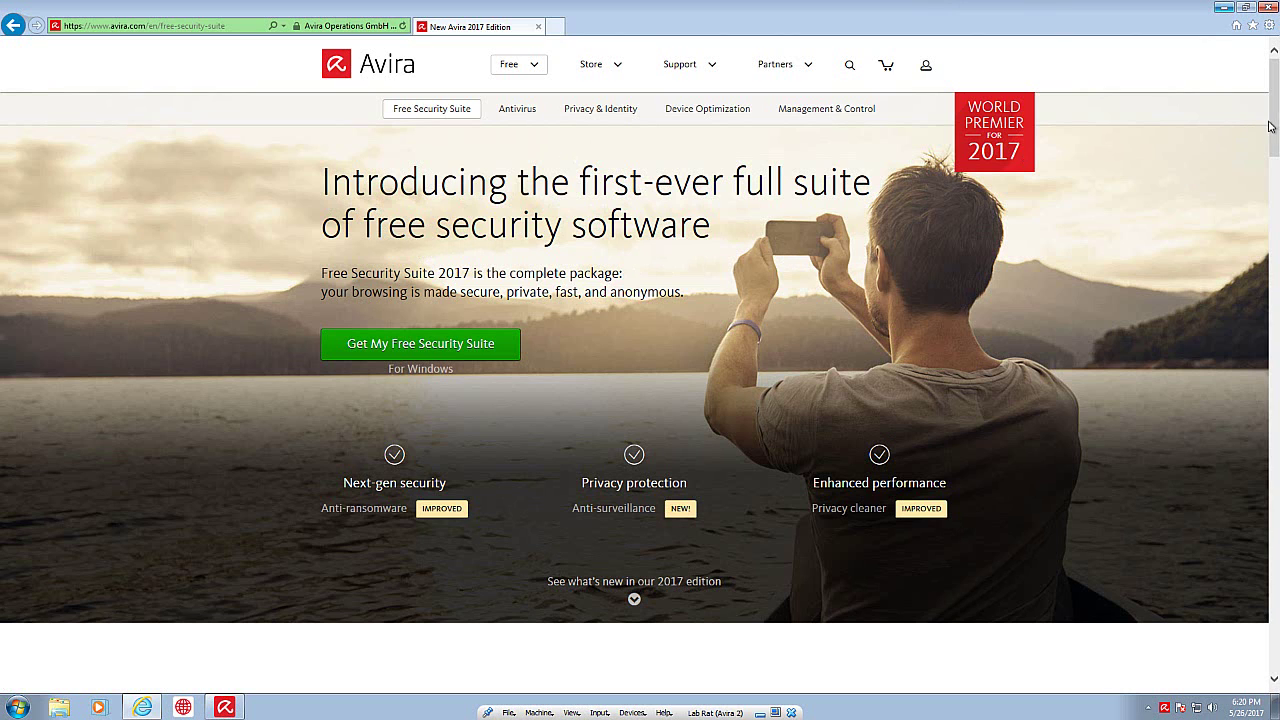
Step: Scroll the Free Security Suite page past Next-gen security, Privacy protection and Enhanced performance to Continuous updates
{"action": "left_click_drag", "start_coordinate": [1272, 127], "coordinate": [1275, 203]}
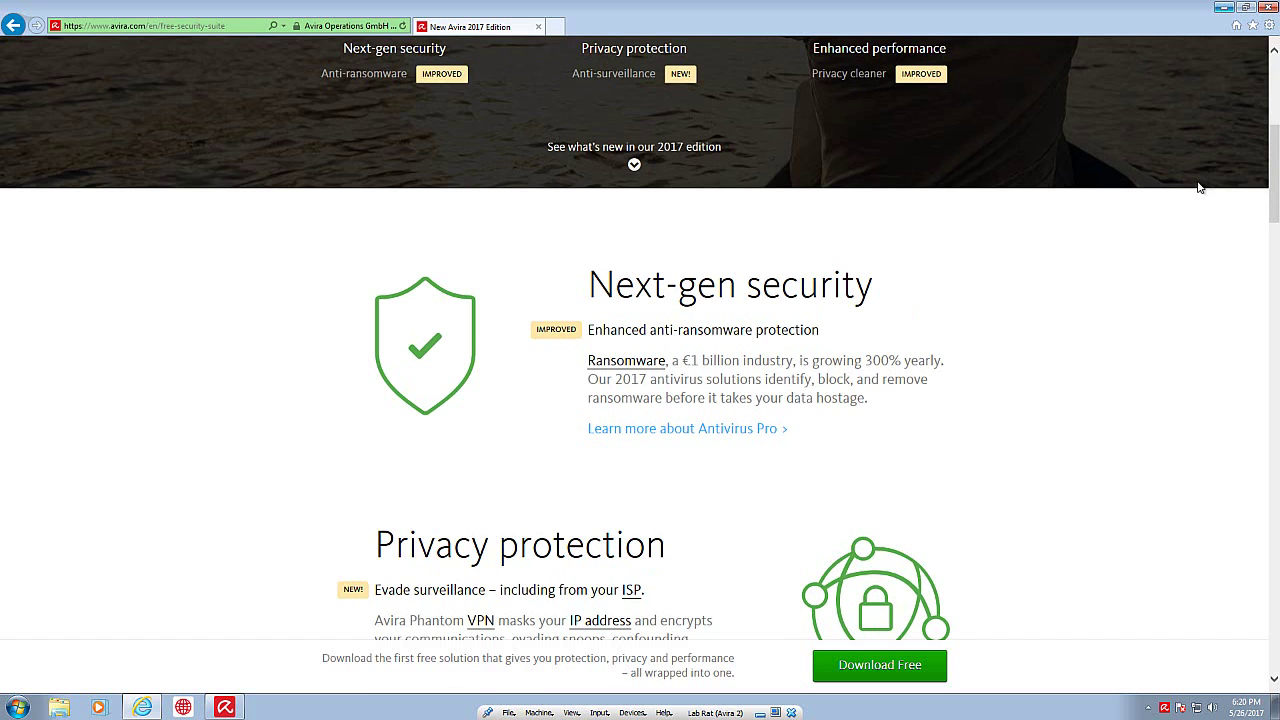
{"action": "mouse_move", "coordinate": [1276, 160]}
{"action": "left_mouse_down"}
{"action": "mouse_move", "coordinate": [1271, 229]}
{"action": "mouse_move", "coordinate": [1259, 177]}
{"action": "left_mouse_up"}
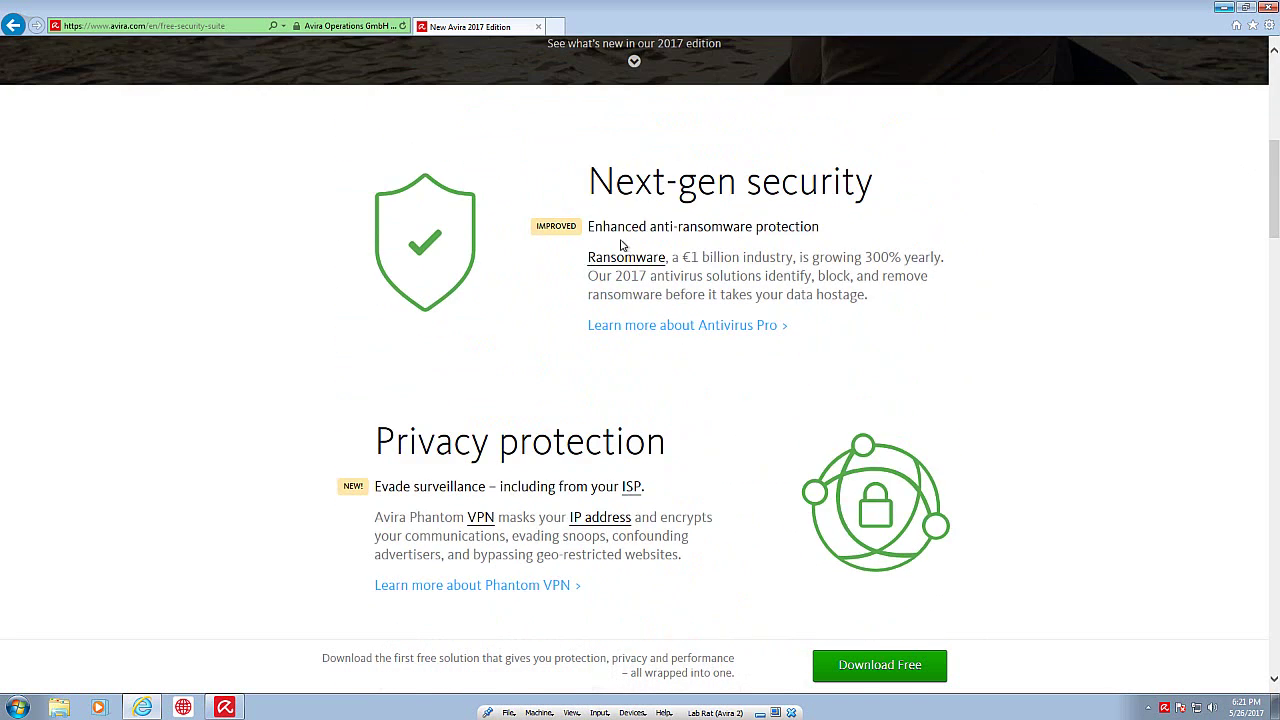
{"action": "scroll", "coordinate": [837, 311], "scroll_direction": "down", "scroll_amount": 4}
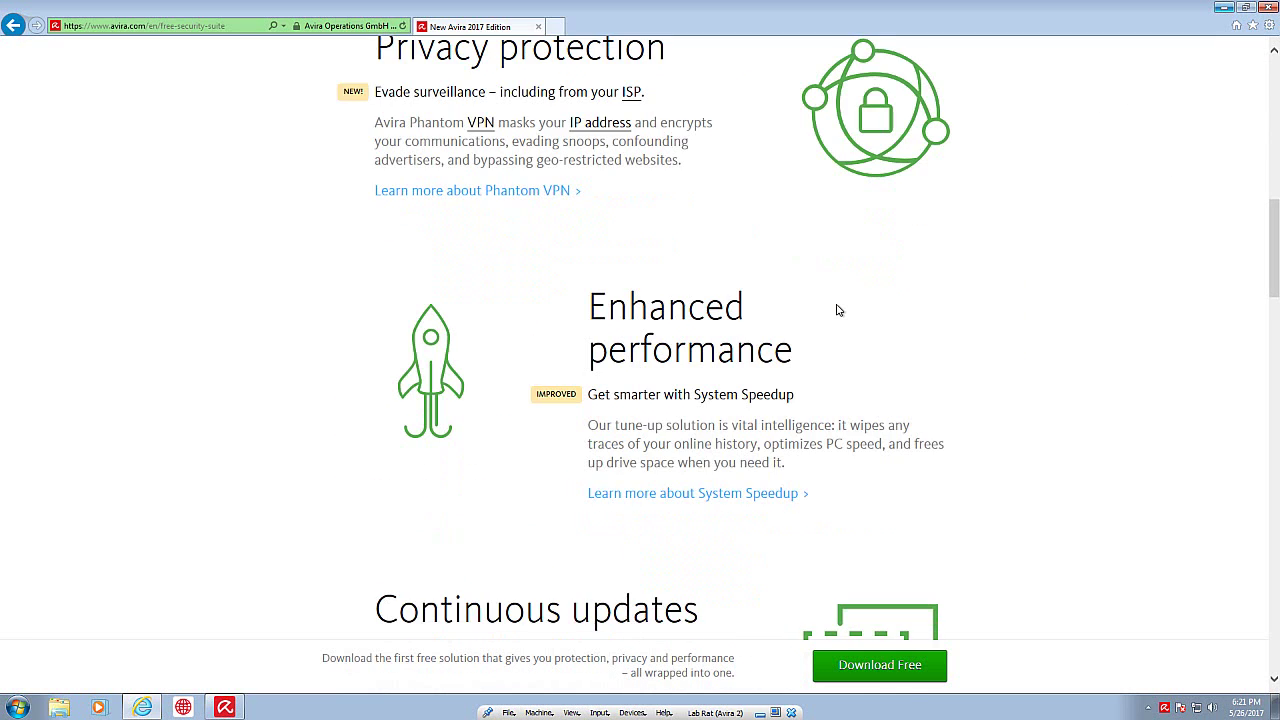
{"action": "scroll", "coordinate": [803, 283], "scroll_direction": "up", "scroll_amount": 2}
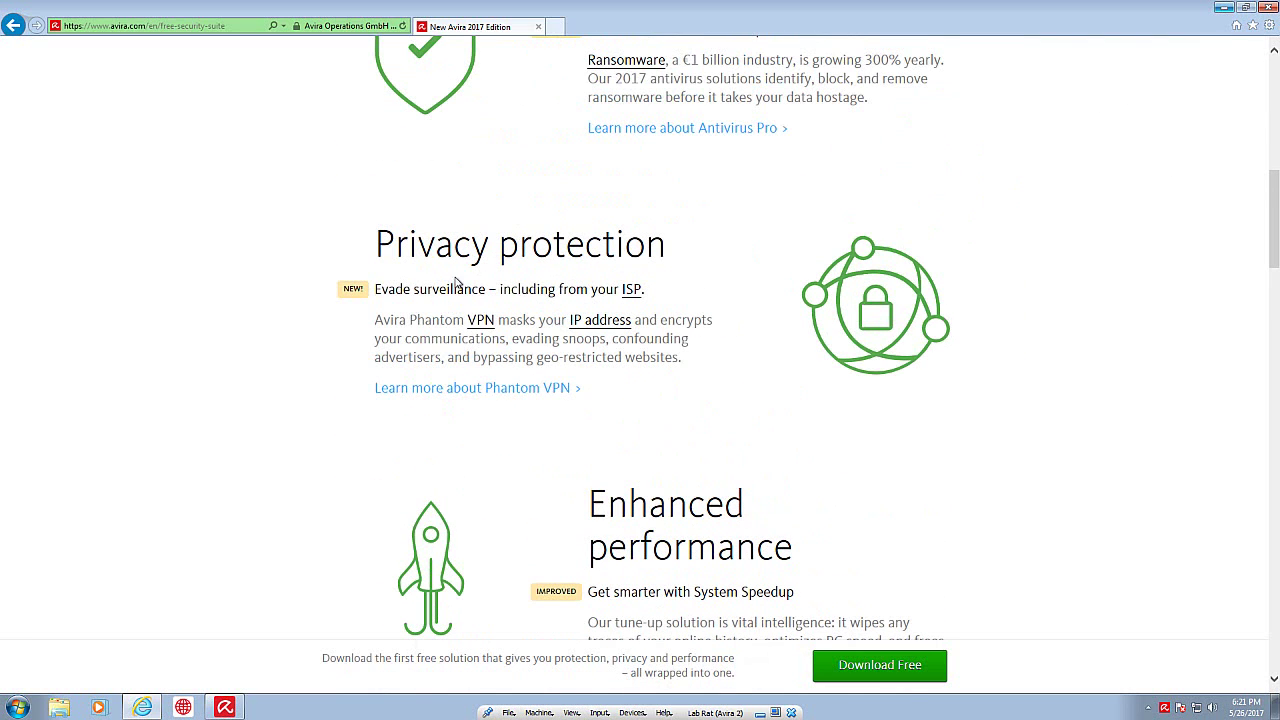
{"action": "mouse_move", "coordinate": [473, 327]}
{"action": "scroll", "coordinate": [756, 397], "scroll_direction": "down", "scroll_amount": 3}
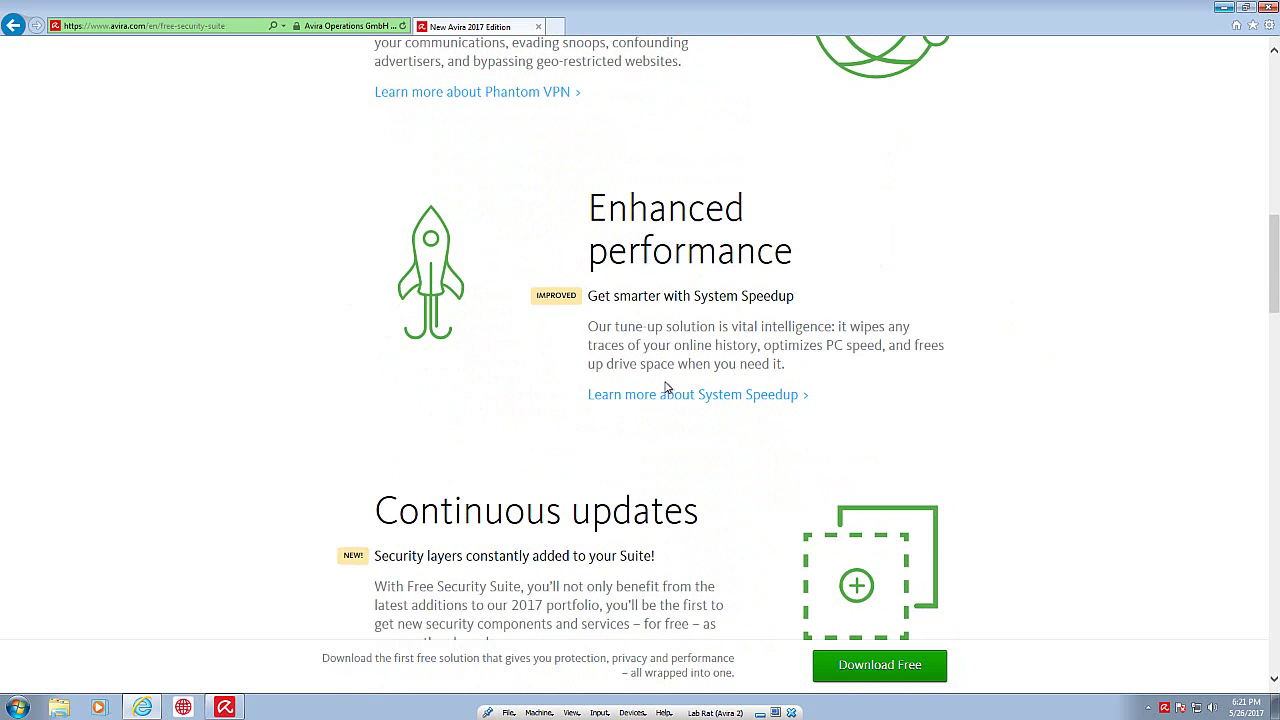
{"action": "scroll", "coordinate": [583, 271], "scroll_direction": "down", "scroll_amount": 5}
{"action": "scroll", "coordinate": [597, 274], "scroll_direction": "up", "scroll_amount": 2}
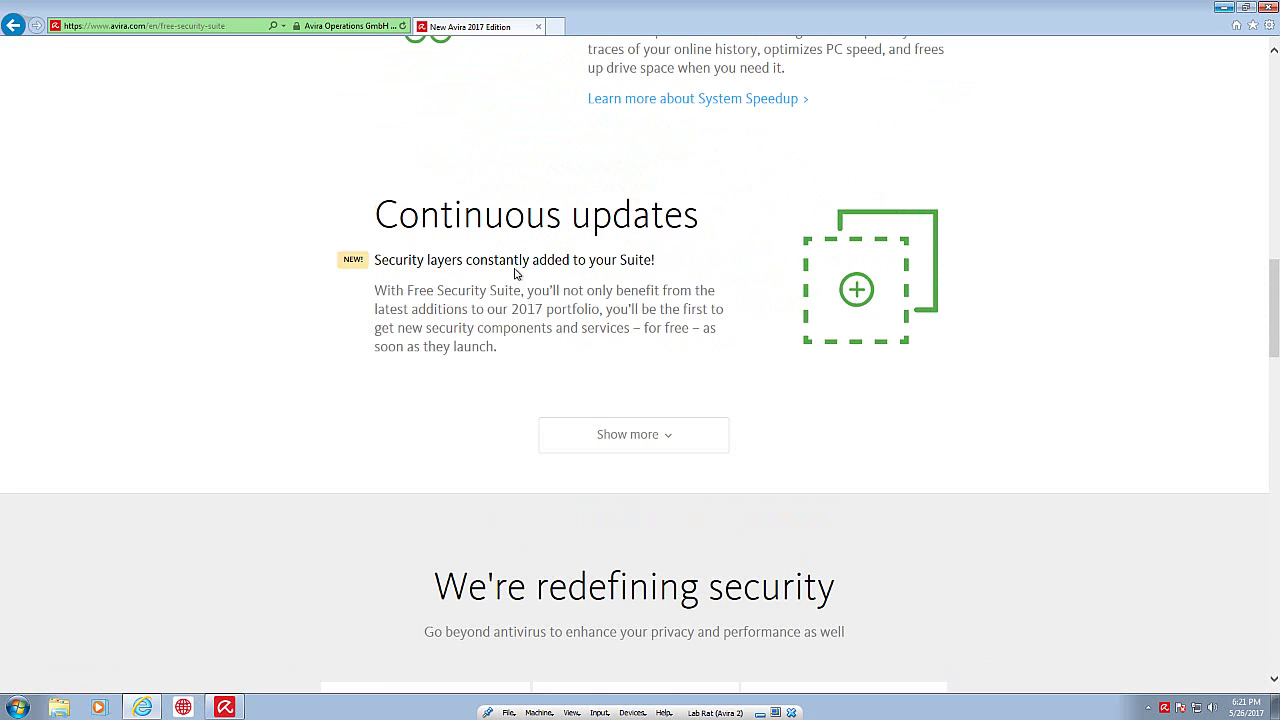
Step: Scroll to the product cards comparing Free, Optimization ($57.99) and Total Security ($109.99) suites
{"action": "scroll", "coordinate": [563, 520], "scroll_direction": "down", "scroll_amount": 4}
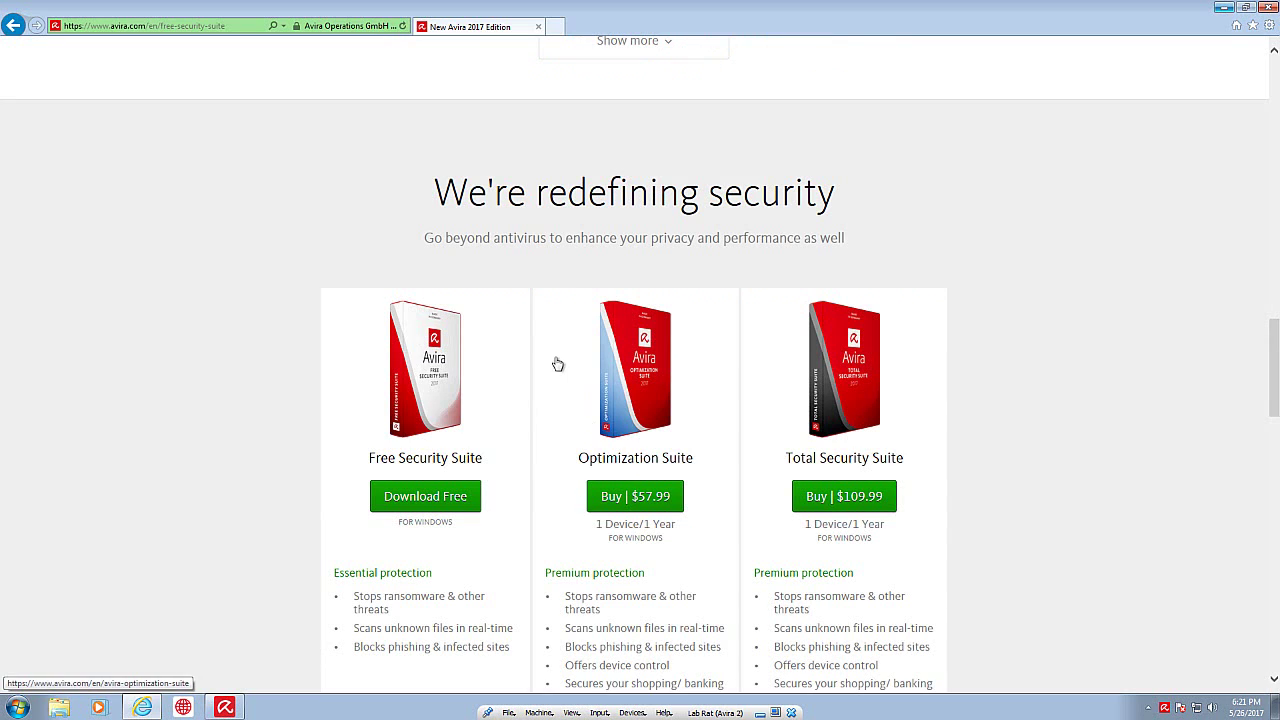
{"action": "scroll", "coordinate": [557, 363], "scroll_direction": "down", "scroll_amount": 2}
{"action": "scroll", "coordinate": [551, 434], "scroll_direction": "down", "scroll_amount": 2}
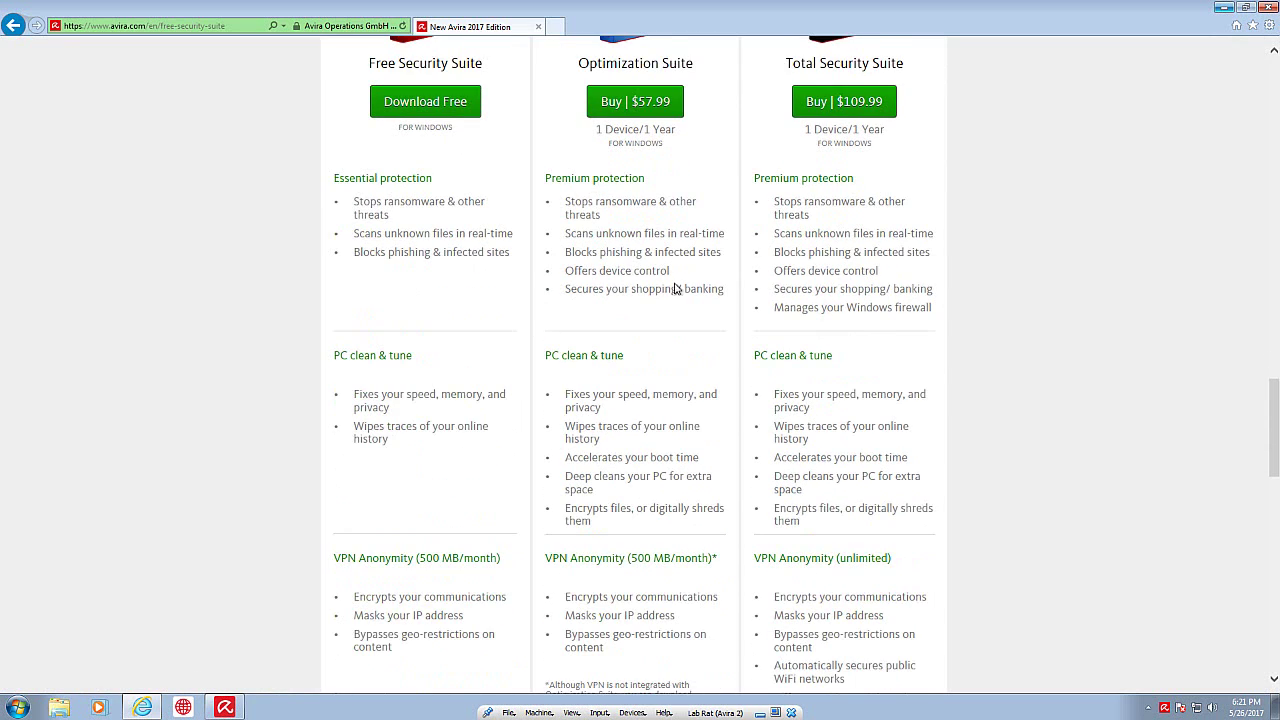
{"action": "scroll", "coordinate": [455, 237], "scroll_direction": "up", "scroll_amount": 1}
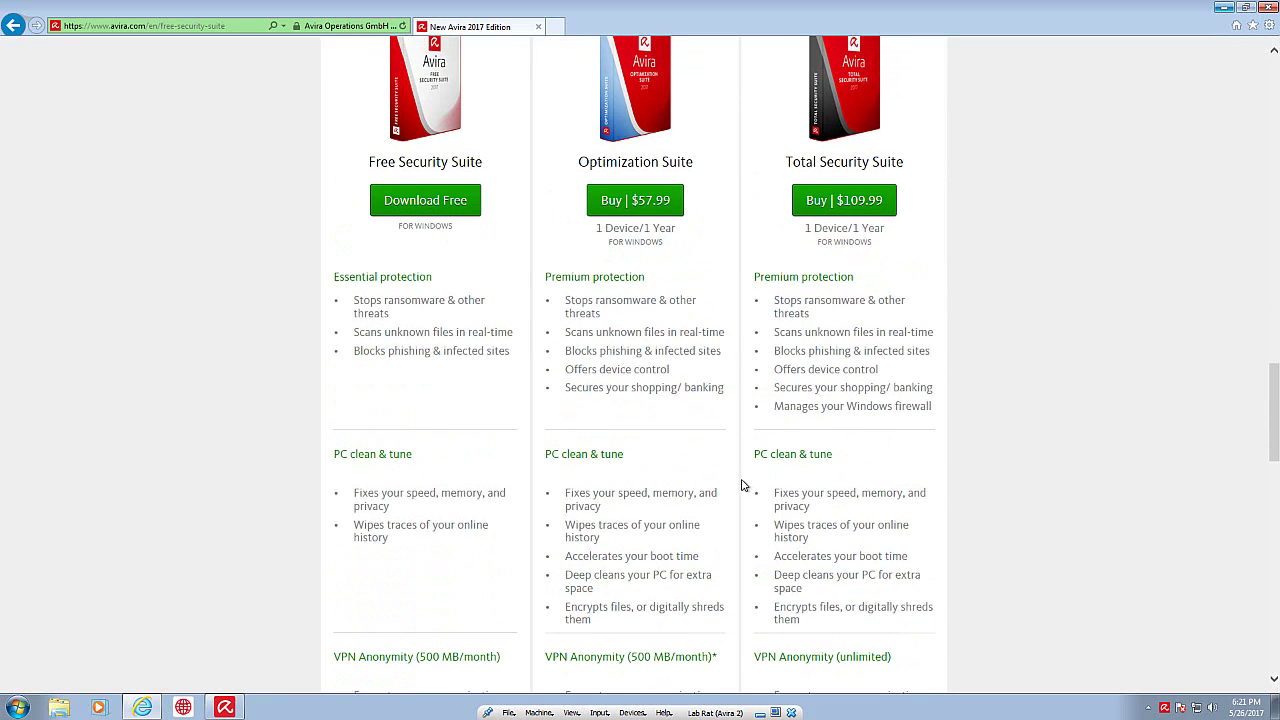
{"action": "scroll", "coordinate": [742, 486], "scroll_direction": "down", "scroll_amount": 2}
{"action": "scroll", "coordinate": [742, 486], "scroll_direction": "up", "scroll_amount": 1}
{"action": "scroll", "coordinate": [650, 455], "scroll_direction": "down", "scroll_amount": 2}
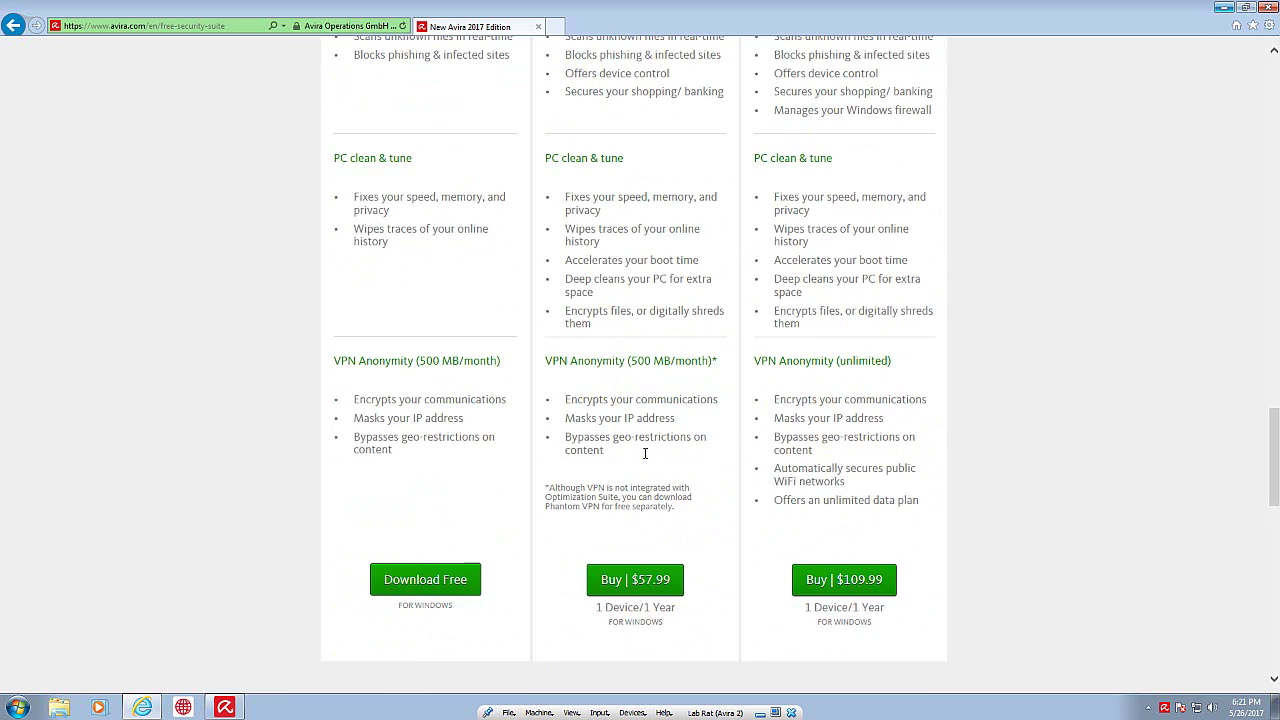
{"action": "scroll", "coordinate": [930, 209], "scroll_direction": "up", "scroll_amount": 2}
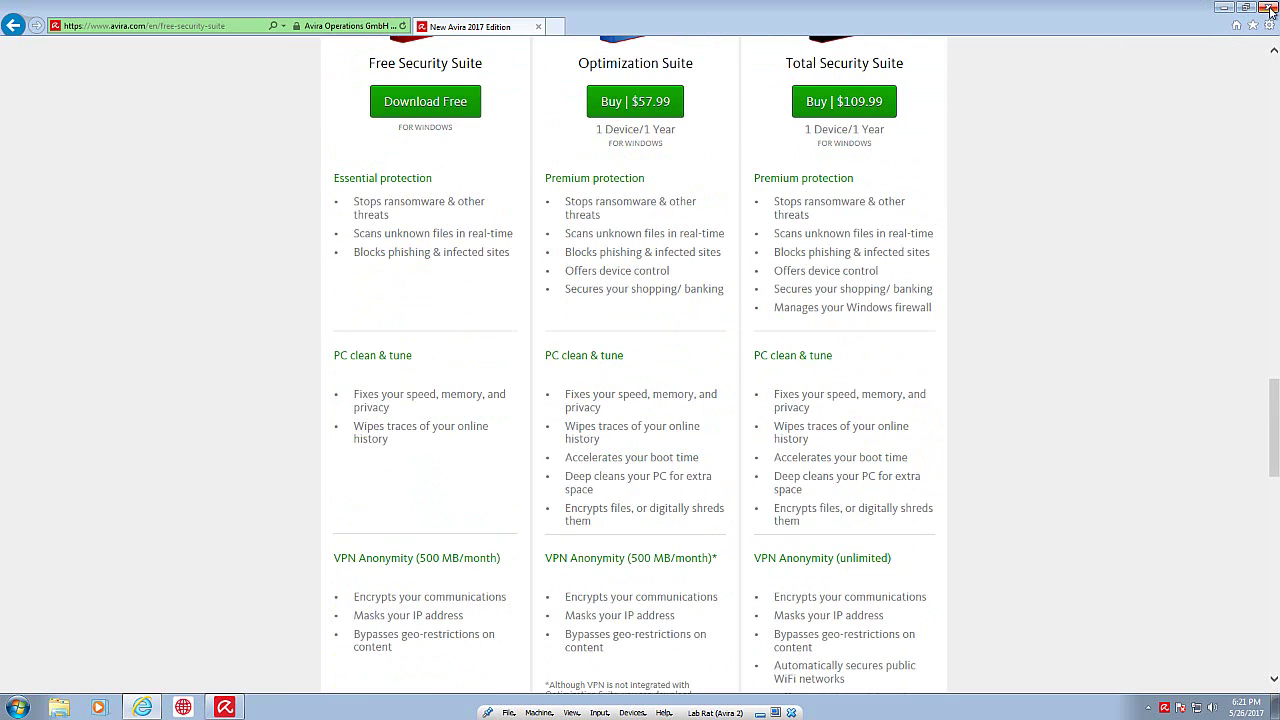
Step: Close Internet Explorer, reposition Avira Connect and dismiss the System Speedup notification
{"action": "left_click", "coordinate": [1268, 8]}
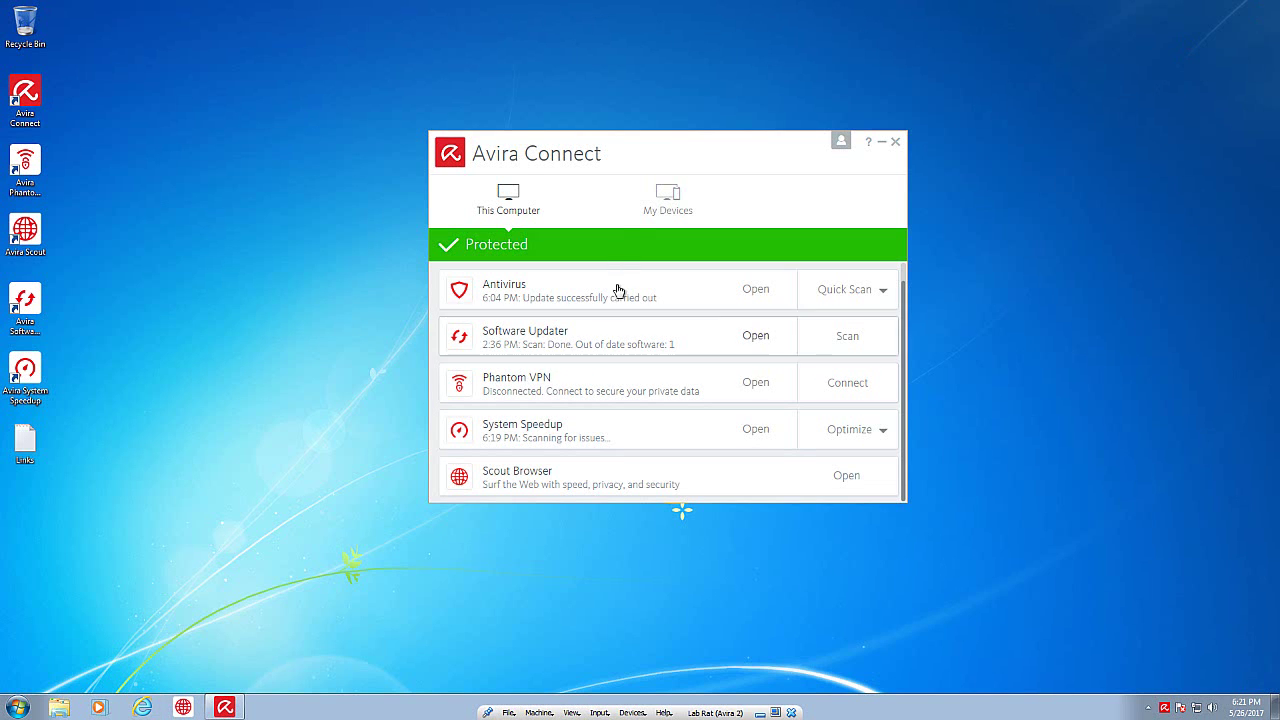
{"action": "left_click_drag", "start_coordinate": [609, 157], "coordinate": [590, 123]}
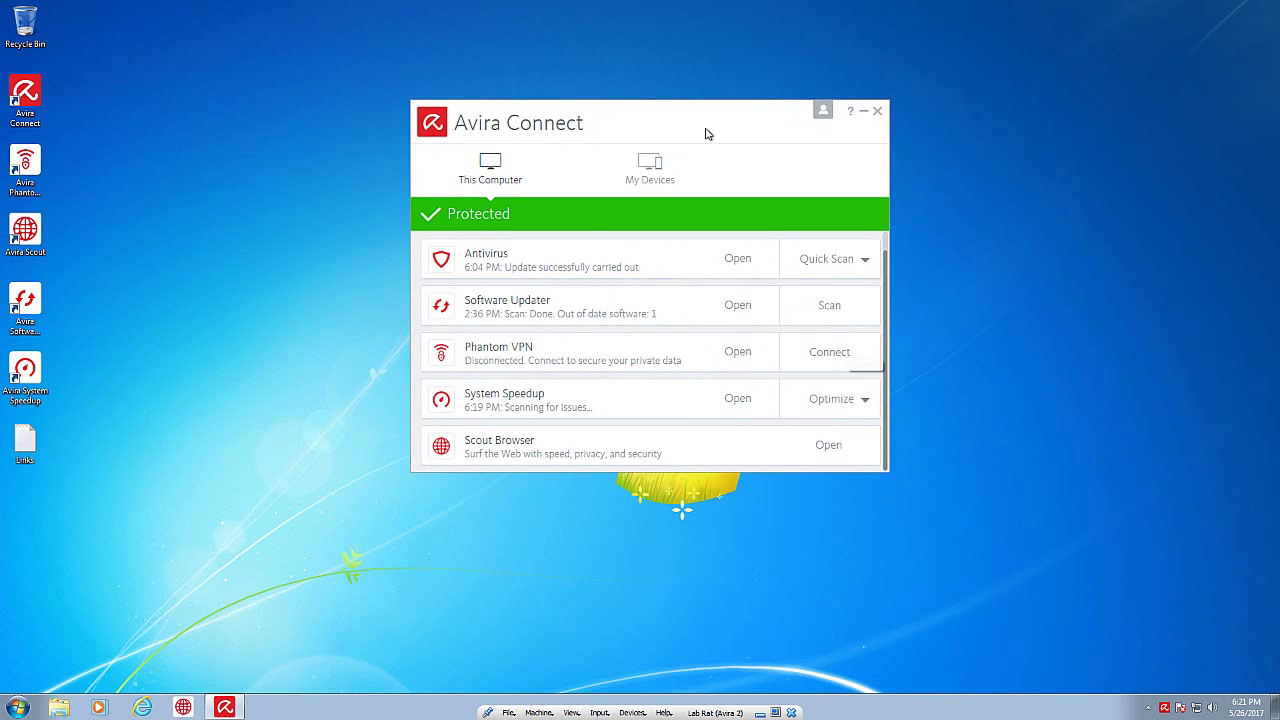
{"action": "left_click_drag", "start_coordinate": [706, 130], "coordinate": [685, 125]}
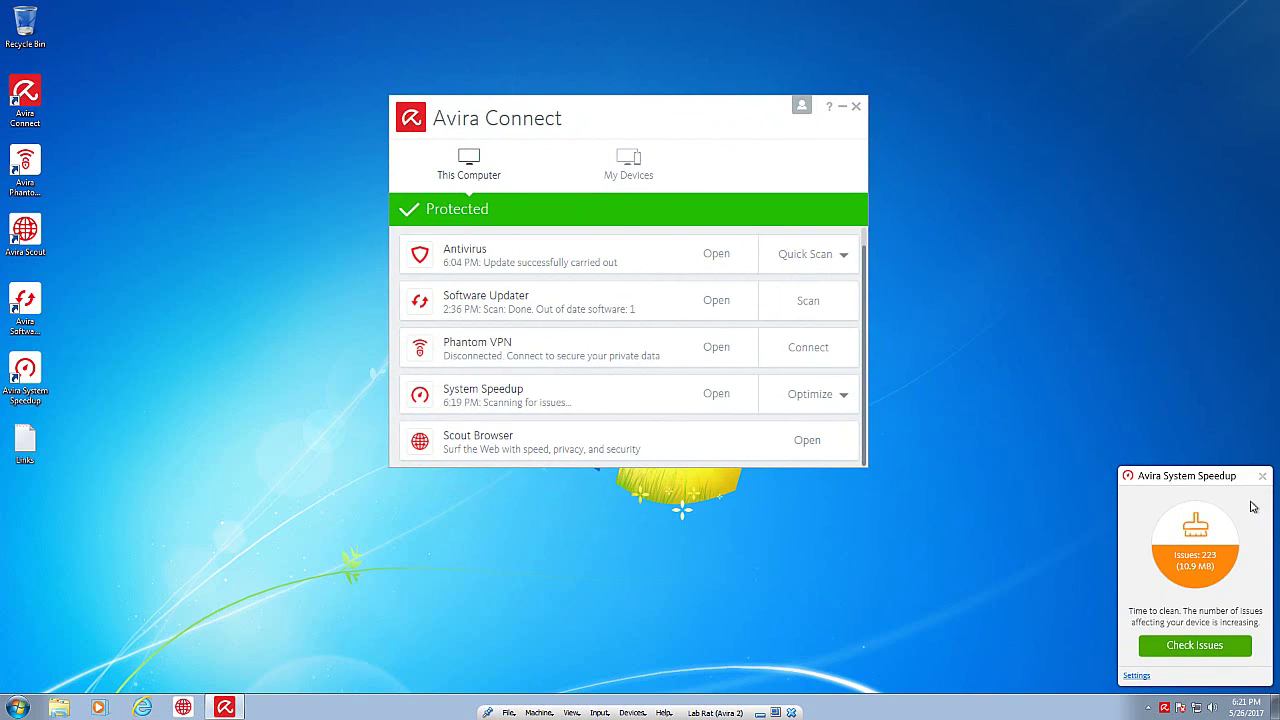
{"action": "left_click", "coordinate": [1263, 477]}
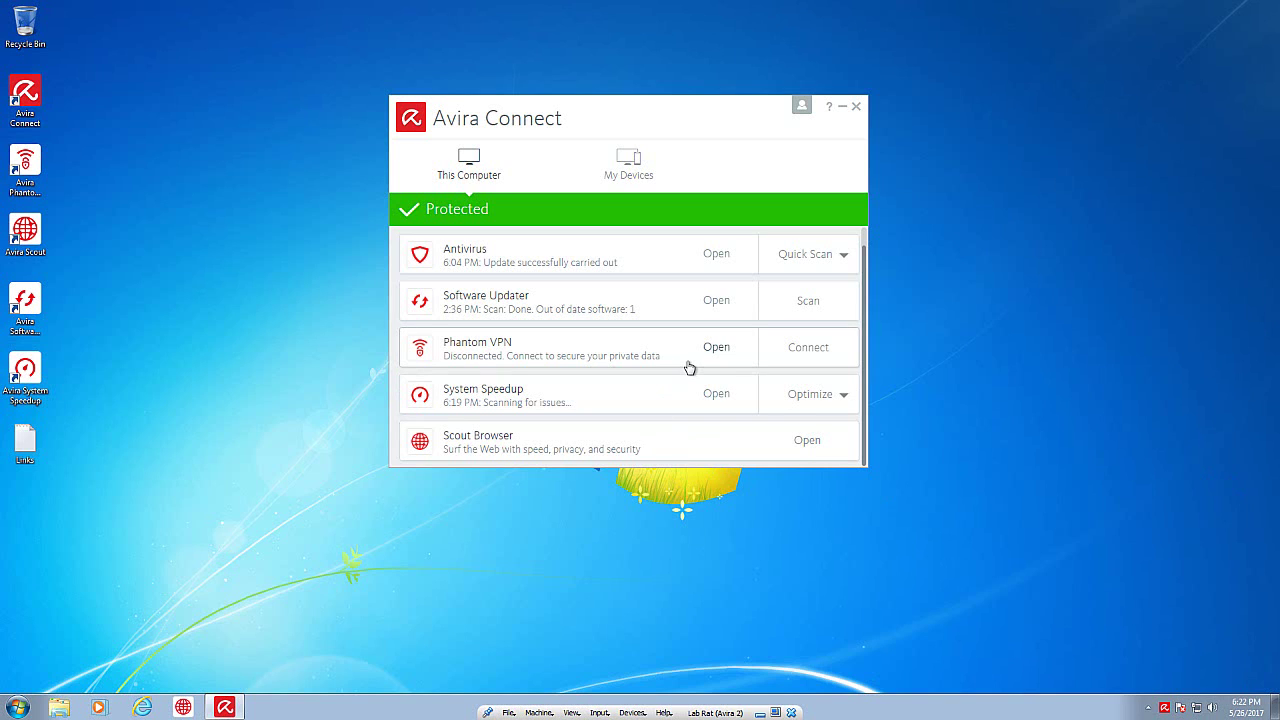
{"action": "left_click_drag", "start_coordinate": [686, 131], "coordinate": [728, 153]}
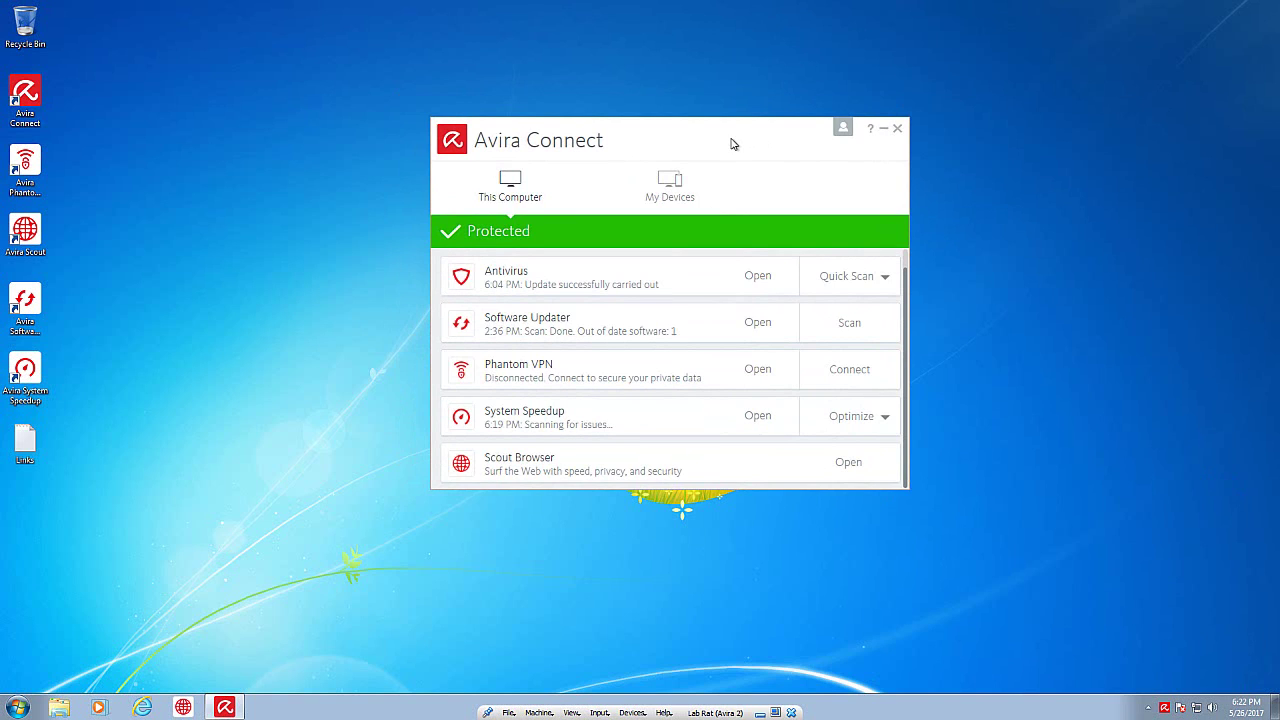
{"action": "left_click_drag", "start_coordinate": [731, 140], "coordinate": [727, 132]}
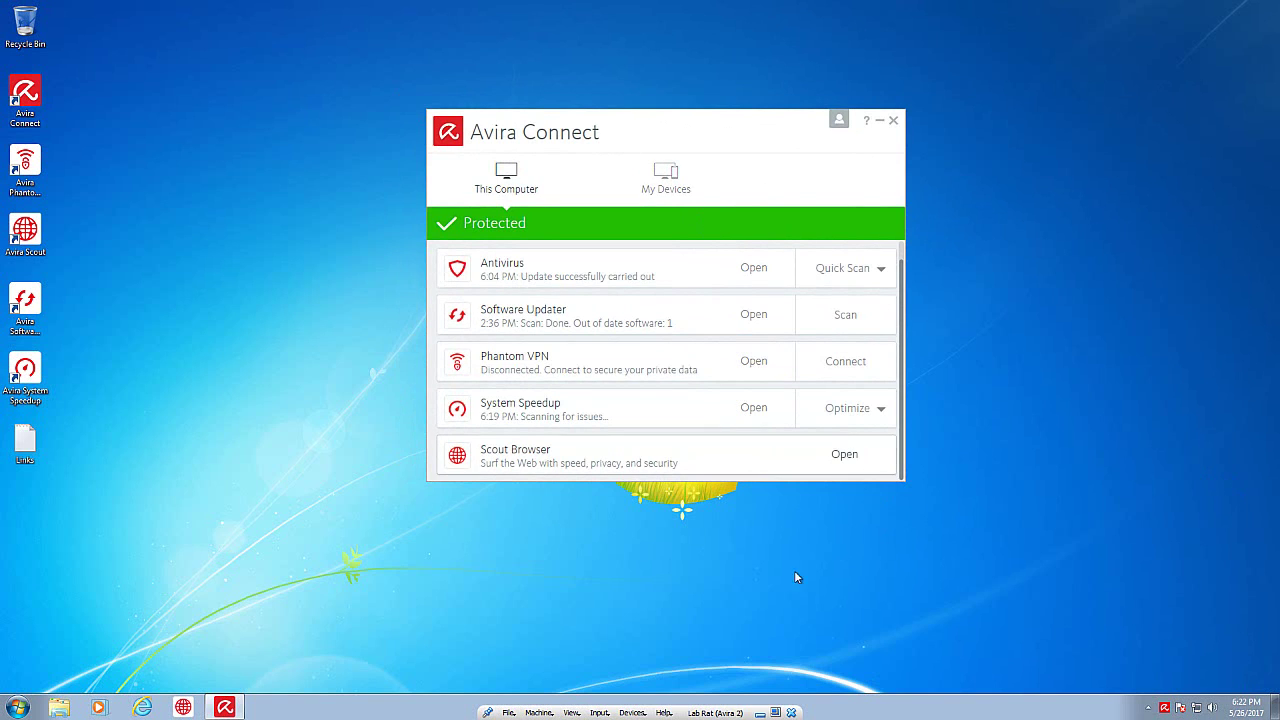
{"action": "right_click", "coordinate": [826, 703]}
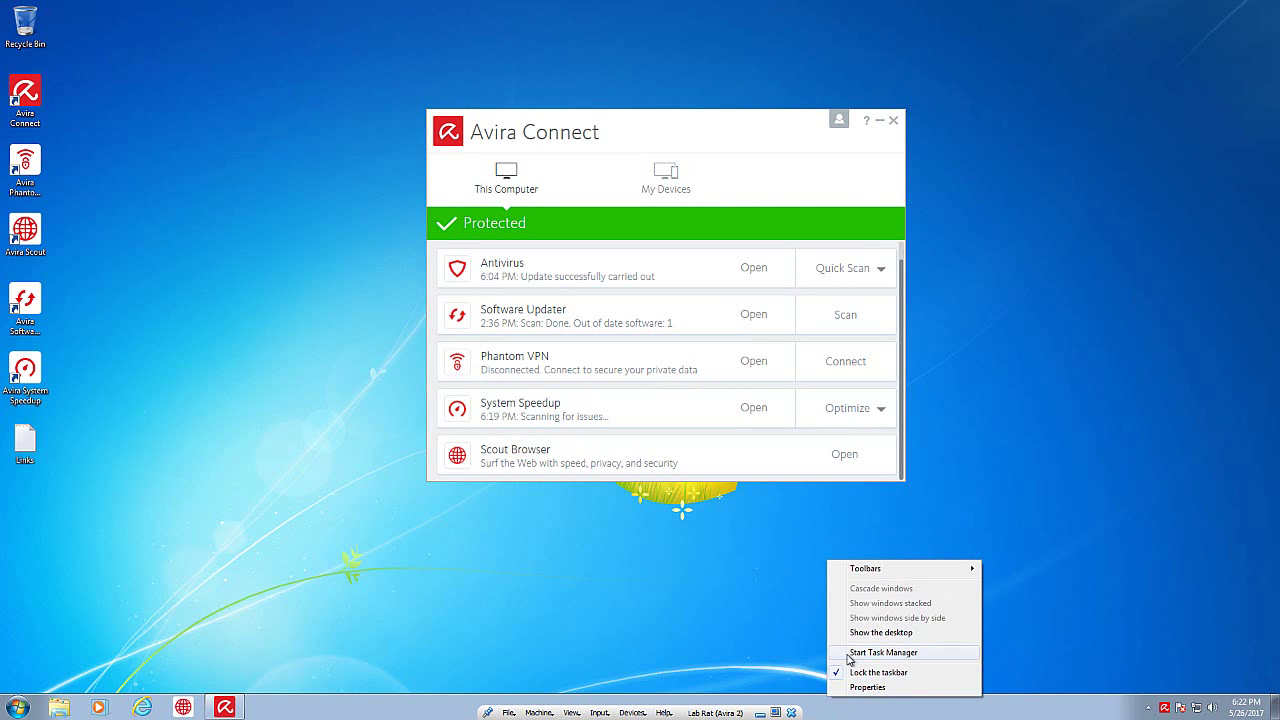
{"action": "left_click", "coordinate": [860, 652]}
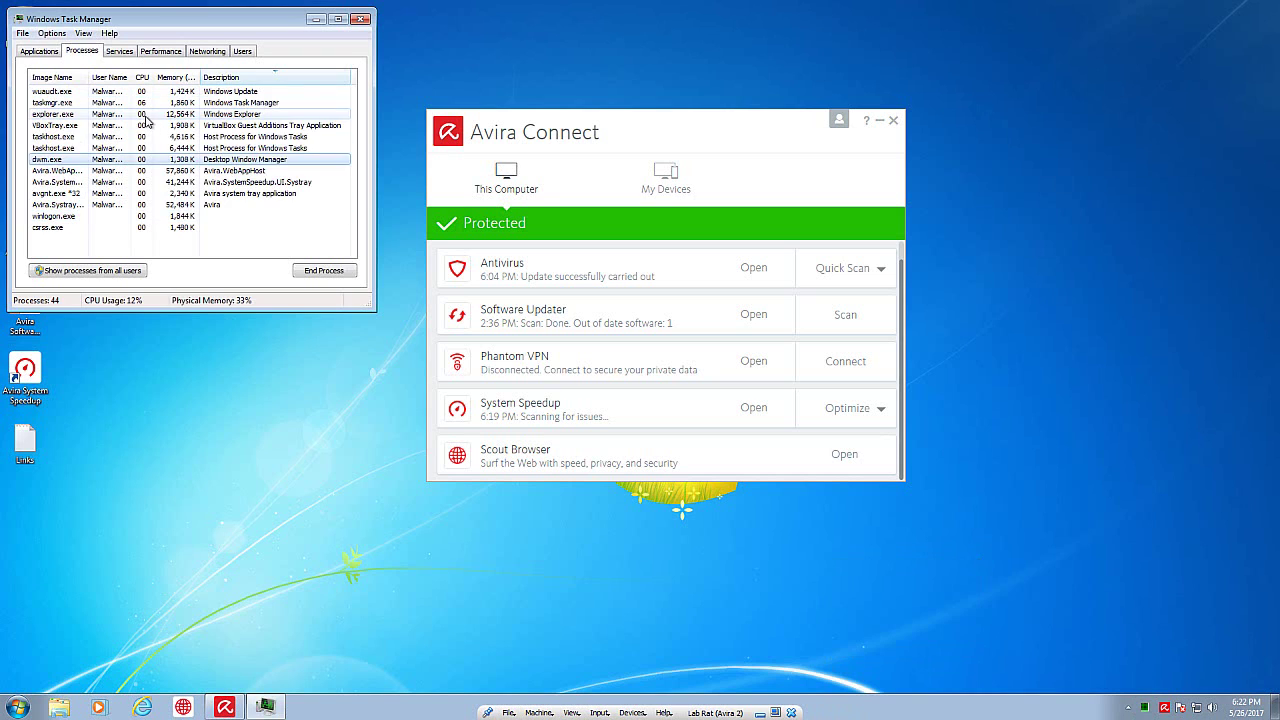
{"action": "left_click", "coordinate": [142, 183]}
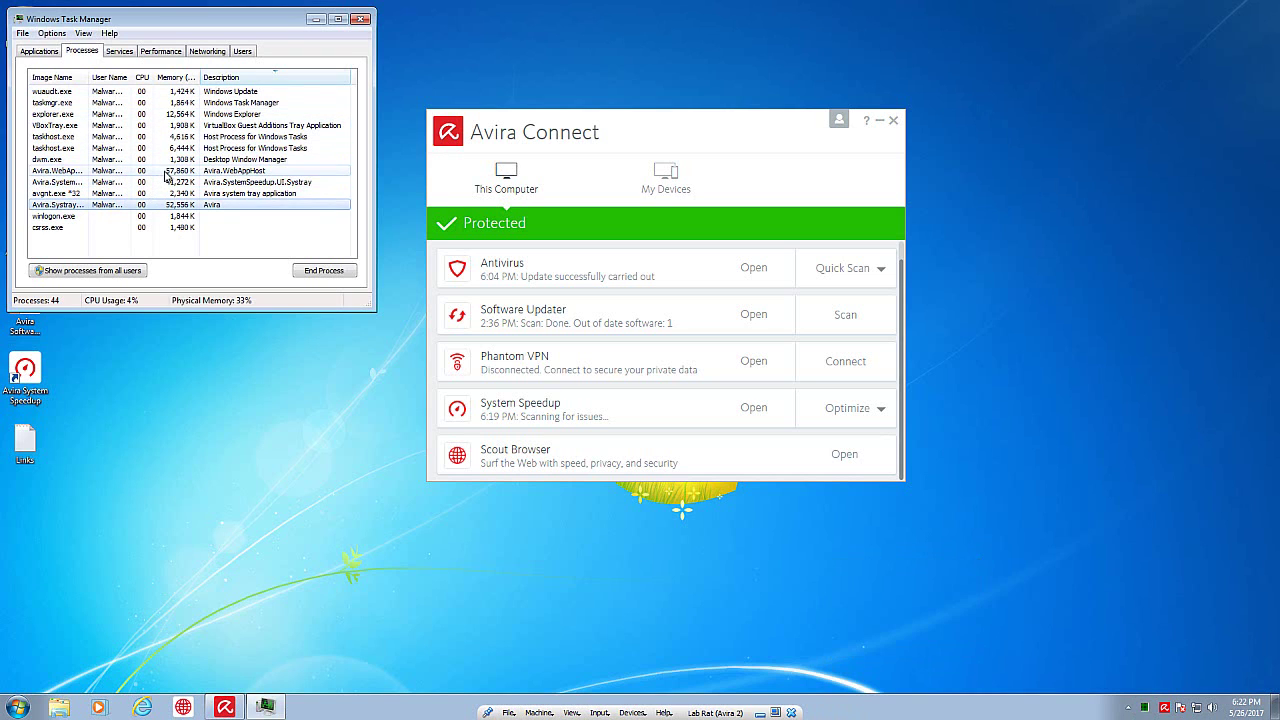
{"action": "left_click", "coordinate": [176, 205]}
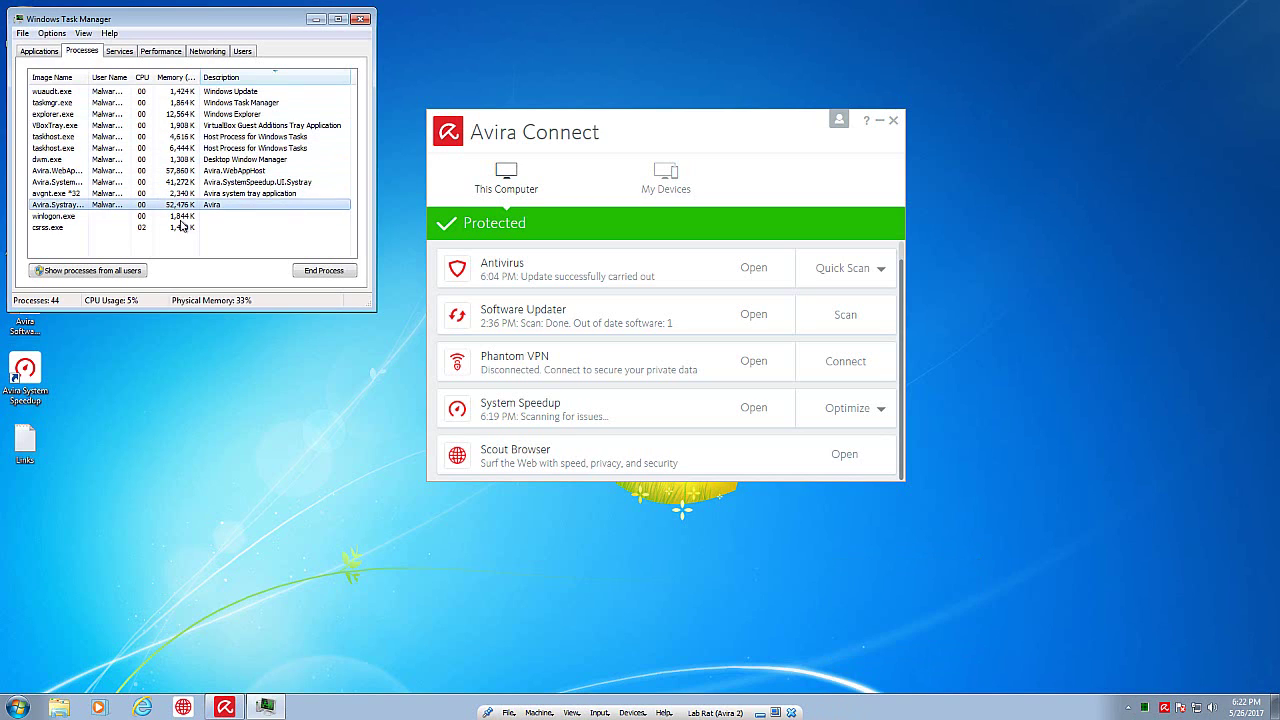
{"action": "left_click_drag", "start_coordinate": [256, 205], "coordinate": [240, 175]}
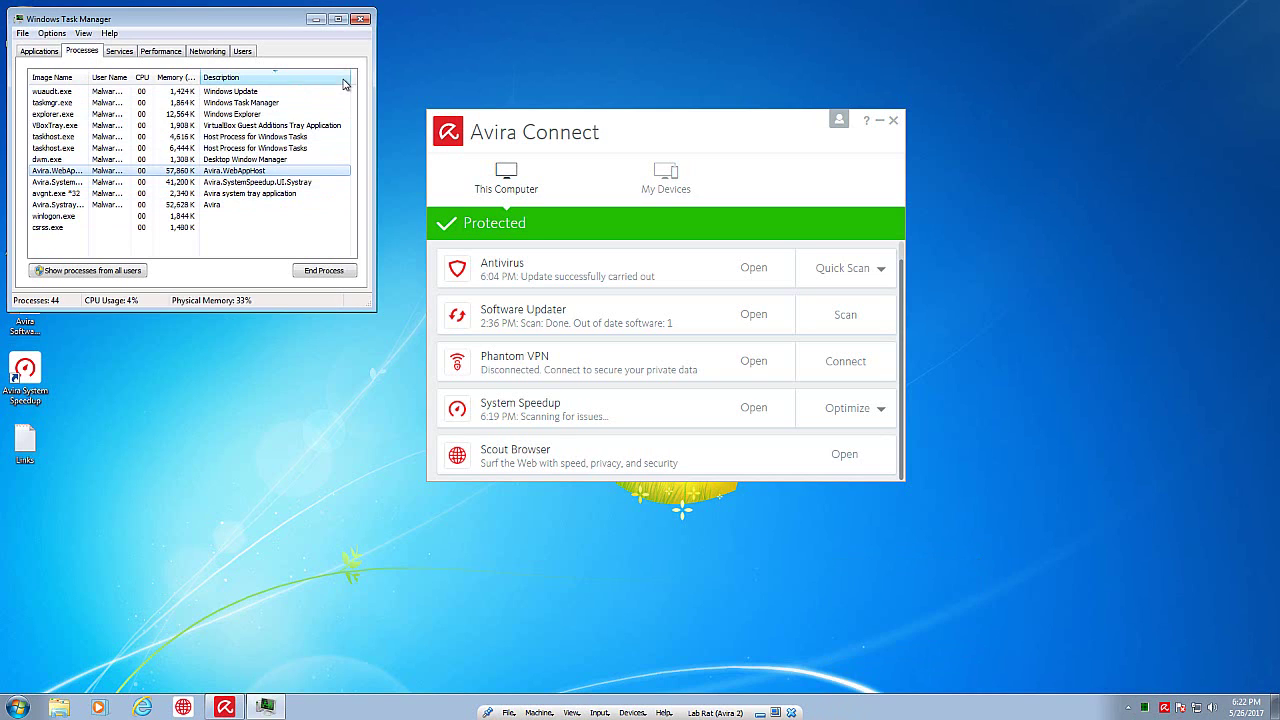
{"action": "left_click", "coordinate": [362, 20]}
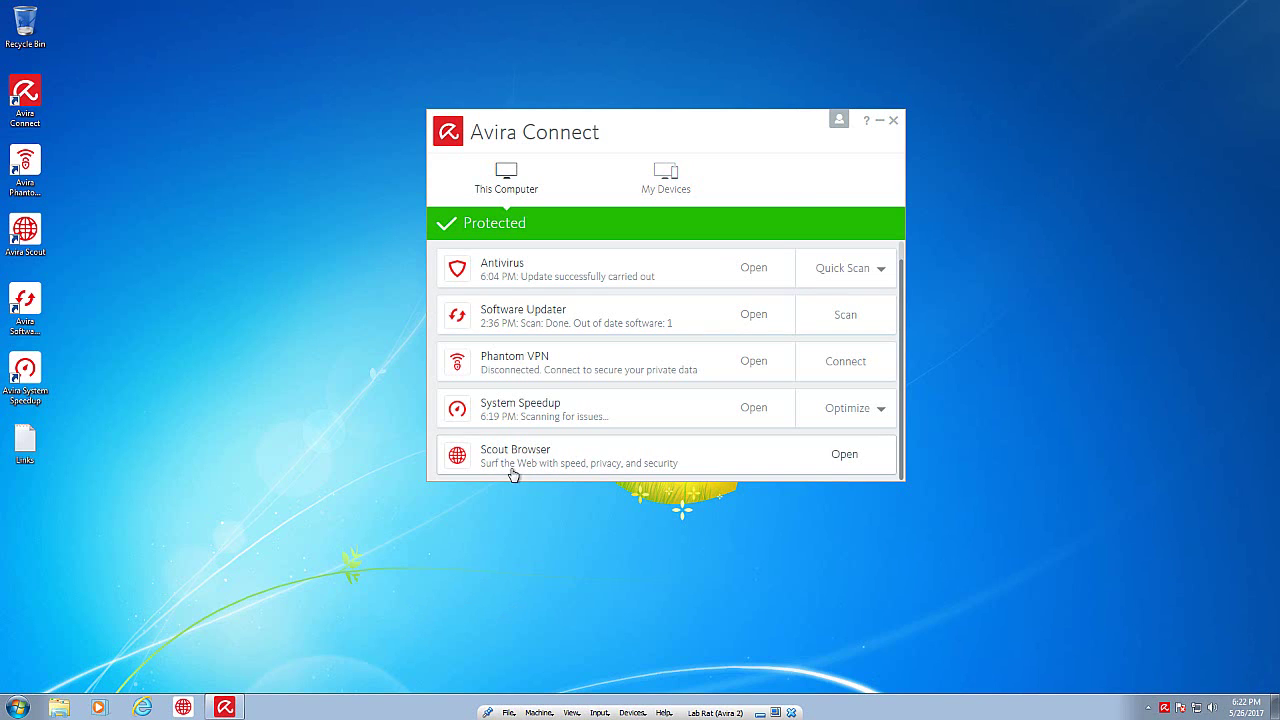
{"action": "left_click_drag", "start_coordinate": [669, 143], "coordinate": [616, 145]}
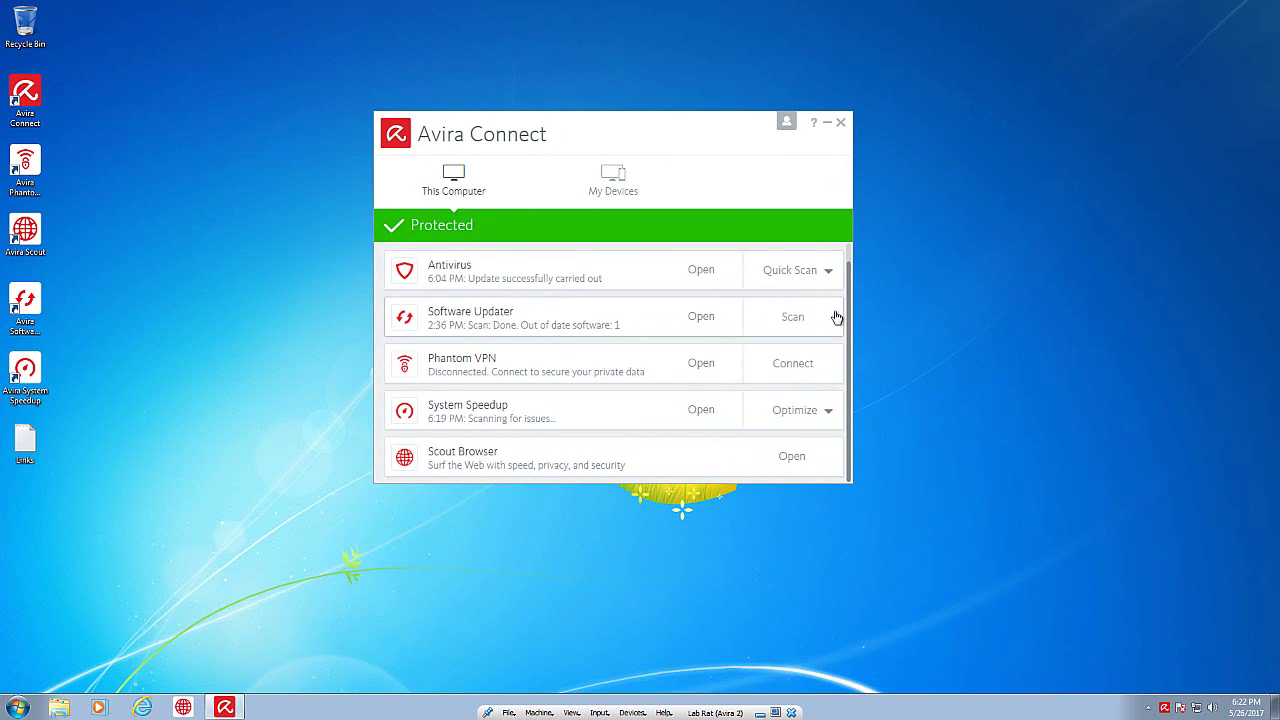
{"action": "scroll", "coordinate": [849, 309], "scroll_direction": "up", "scroll_amount": 1}
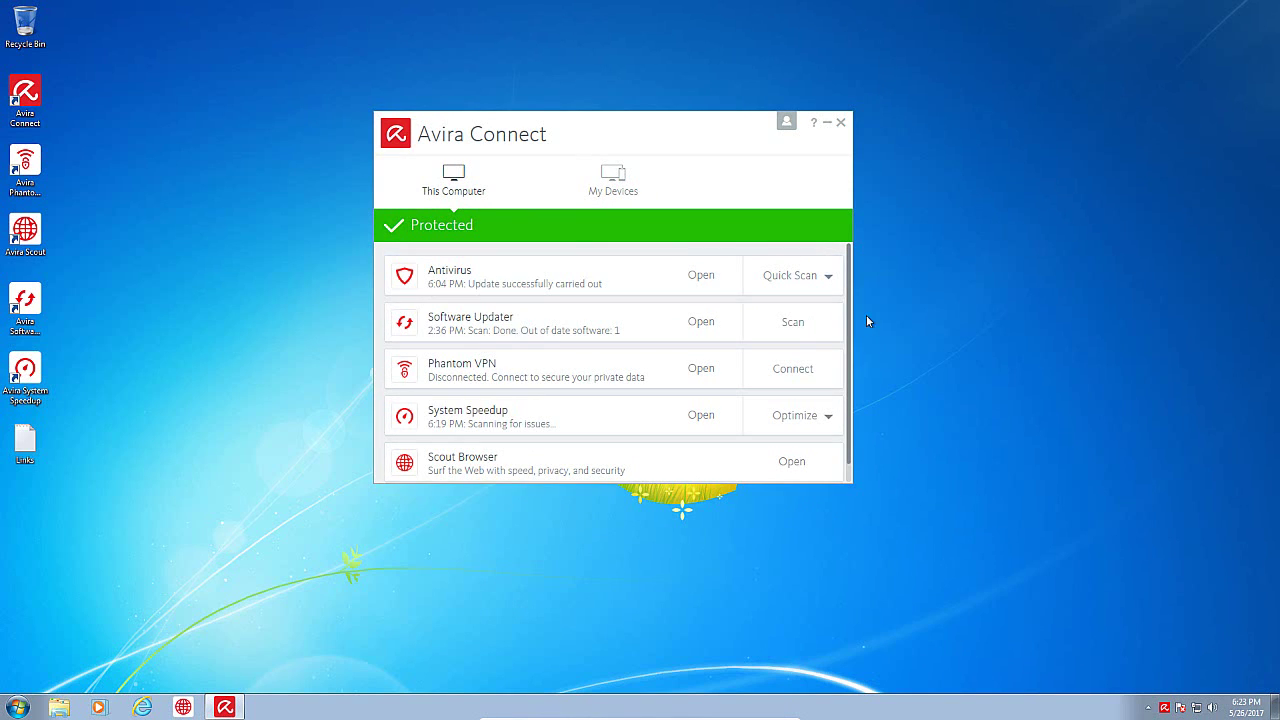
{"action": "scroll", "coordinate": [854, 362], "scroll_direction": "down", "scroll_amount": 1}
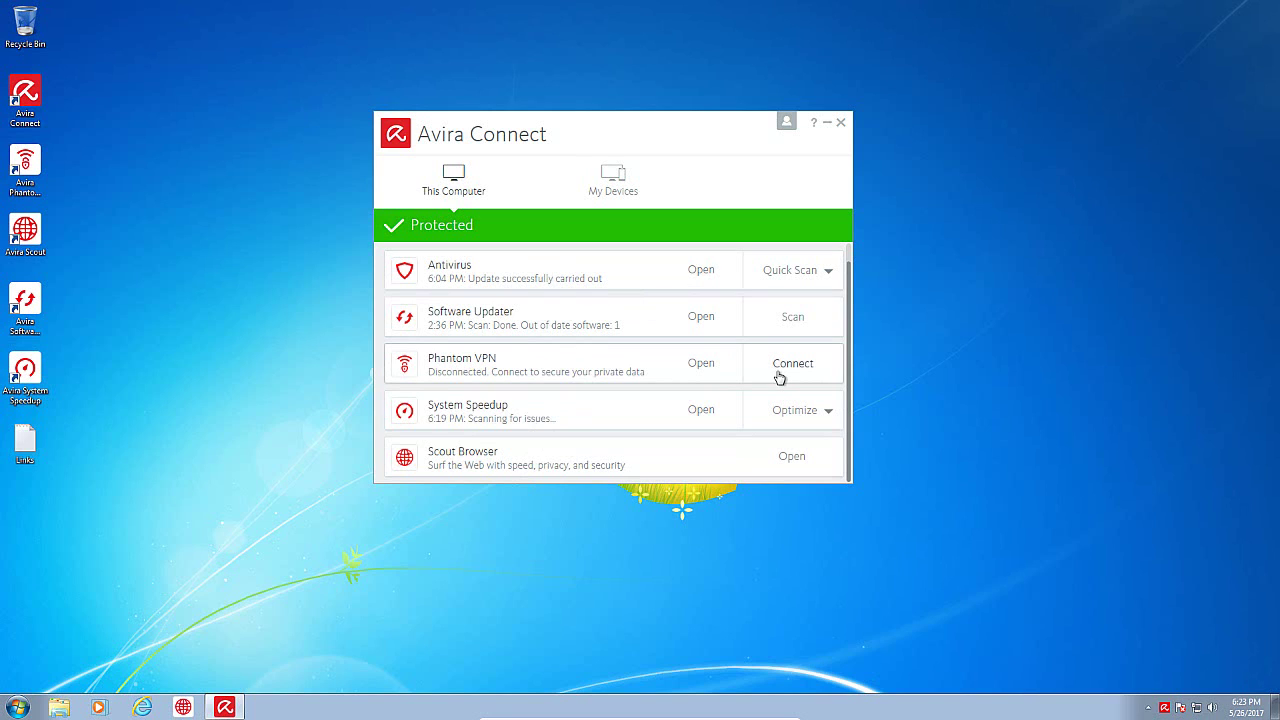
Step: Open Free Antivirus, minimize it to view Avira Connect, then restore it and nudge it up-left
{"action": "left_click", "coordinate": [701, 269]}
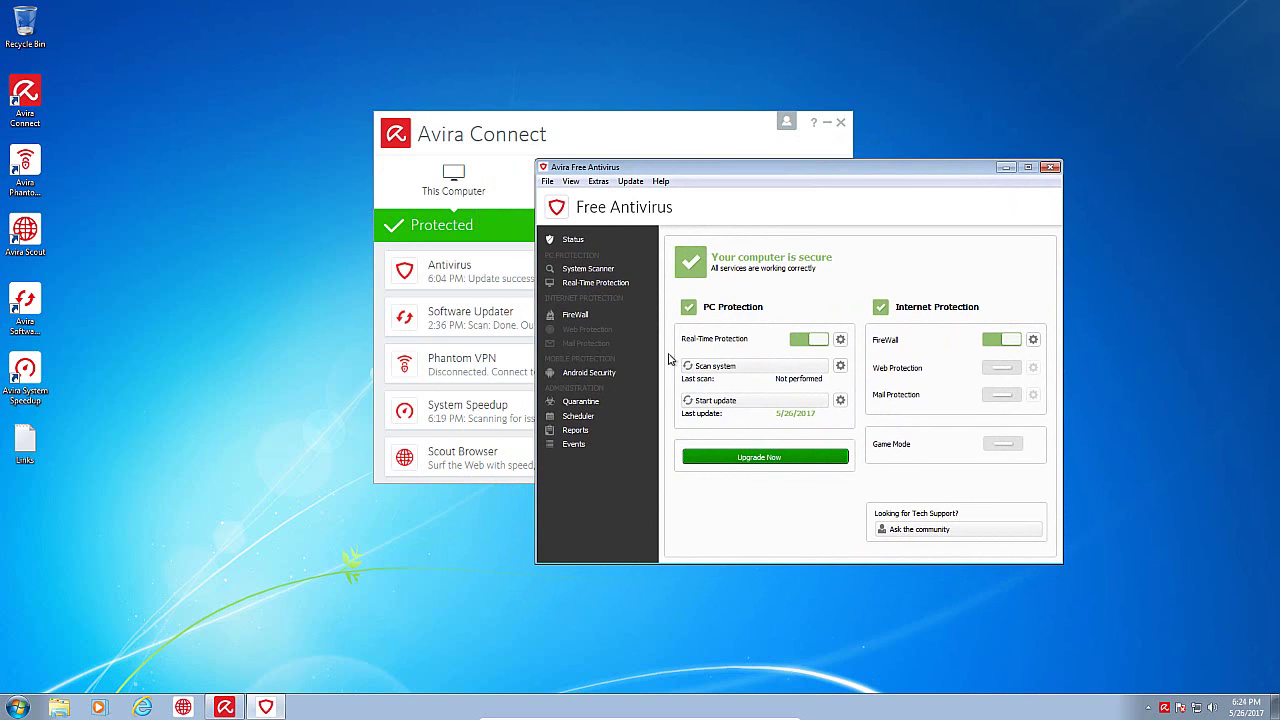
{"action": "left_click_drag", "start_coordinate": [693, 172], "coordinate": [497, 144]}
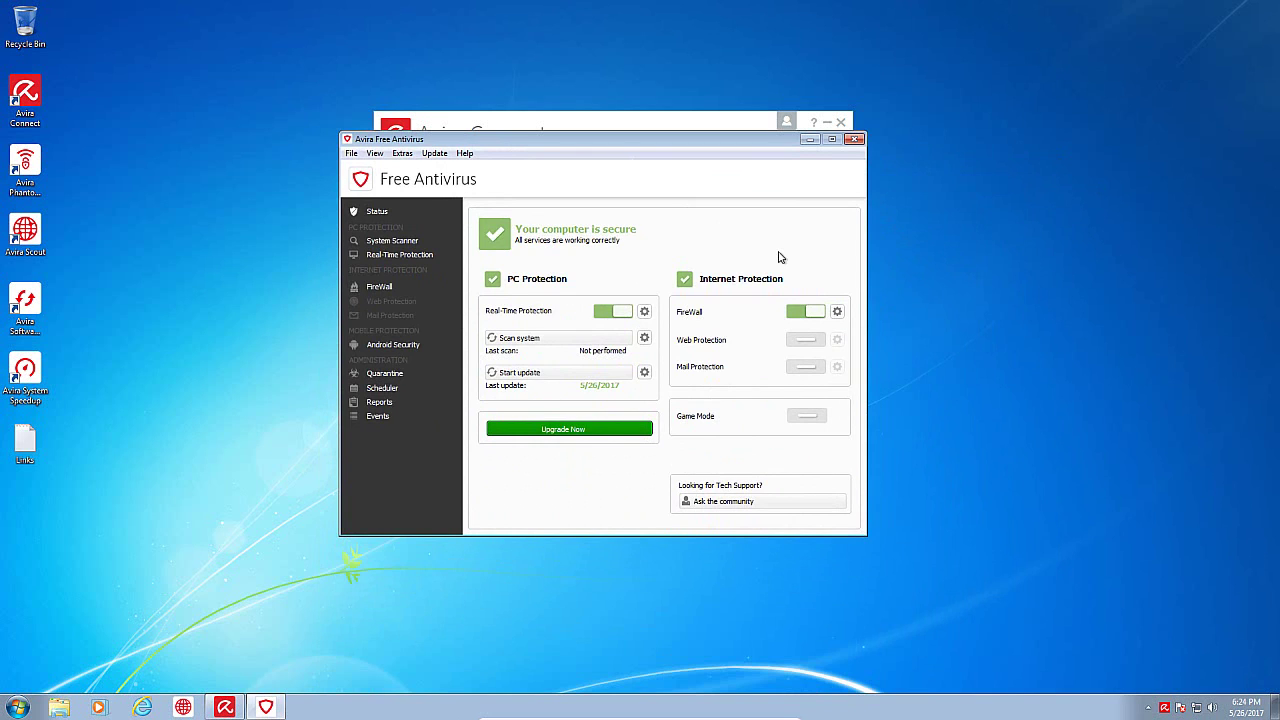
{"action": "left_click", "coordinate": [810, 139]}
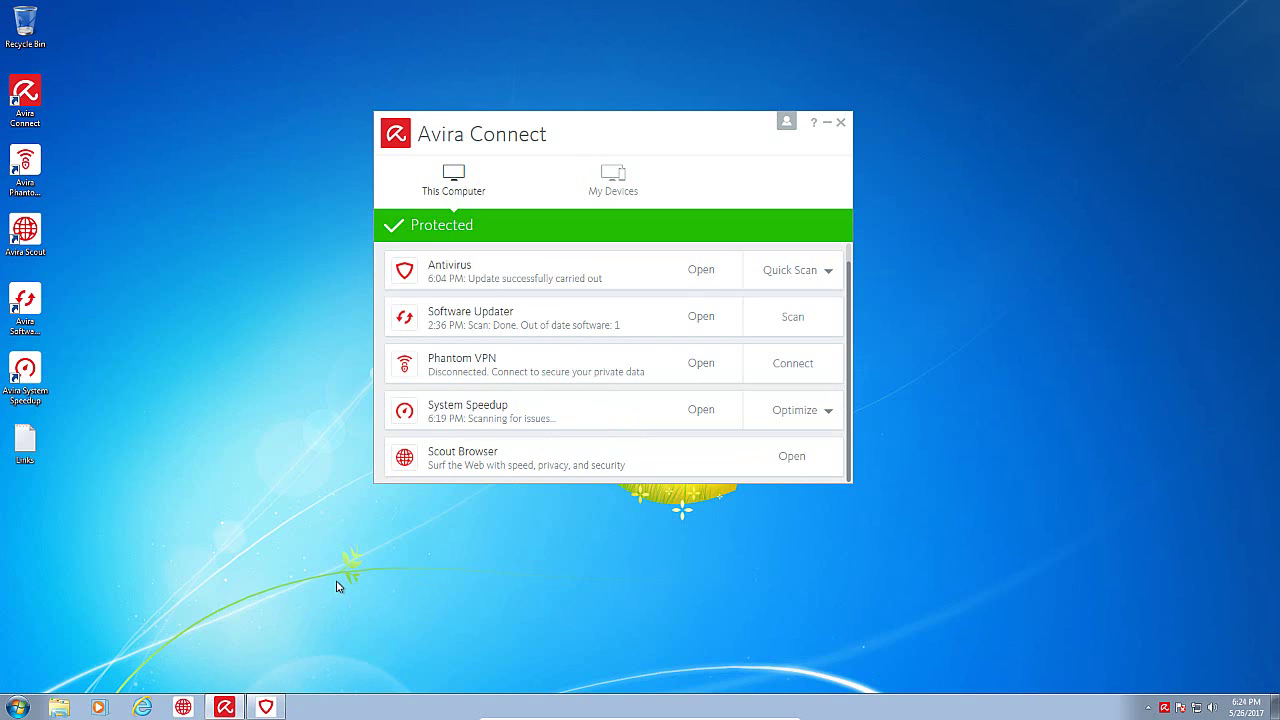
{"action": "left_click", "coordinate": [267, 707]}
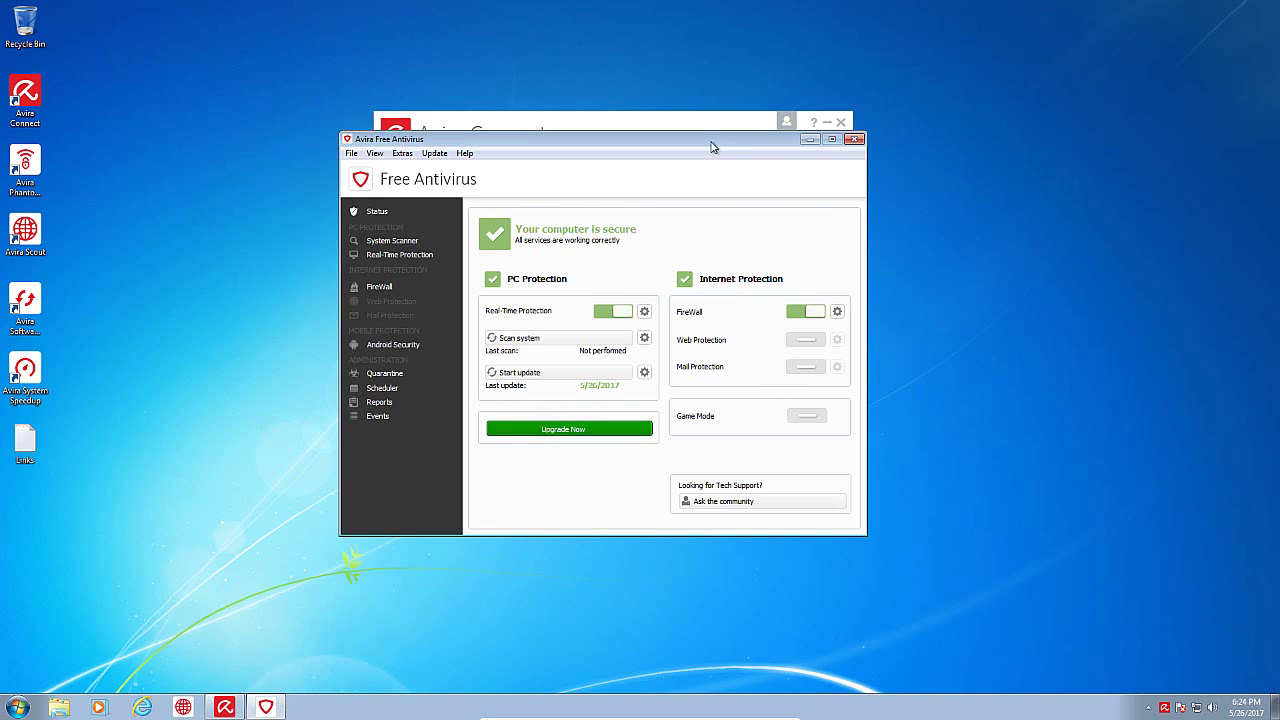
{"action": "left_click_drag", "start_coordinate": [712, 147], "coordinate": [668, 121]}
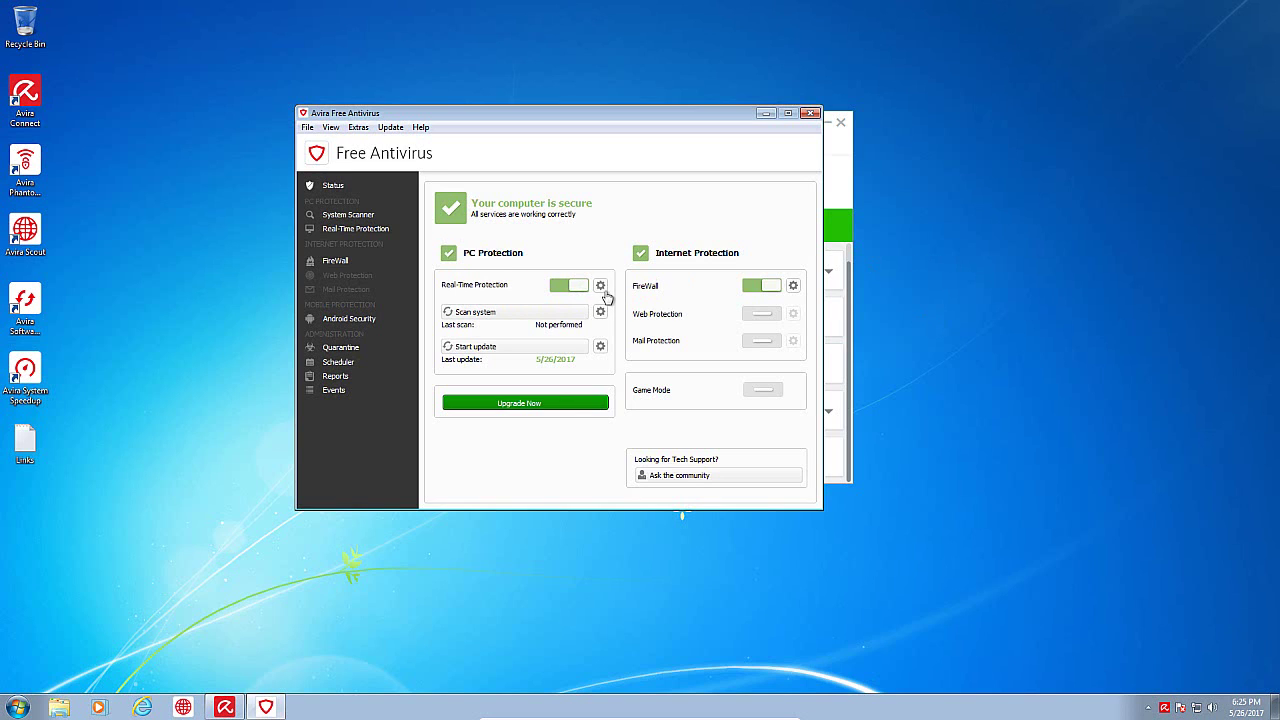
{"action": "left_click", "coordinate": [604, 289]}
{"action": "left_click", "coordinate": [576, 316]}
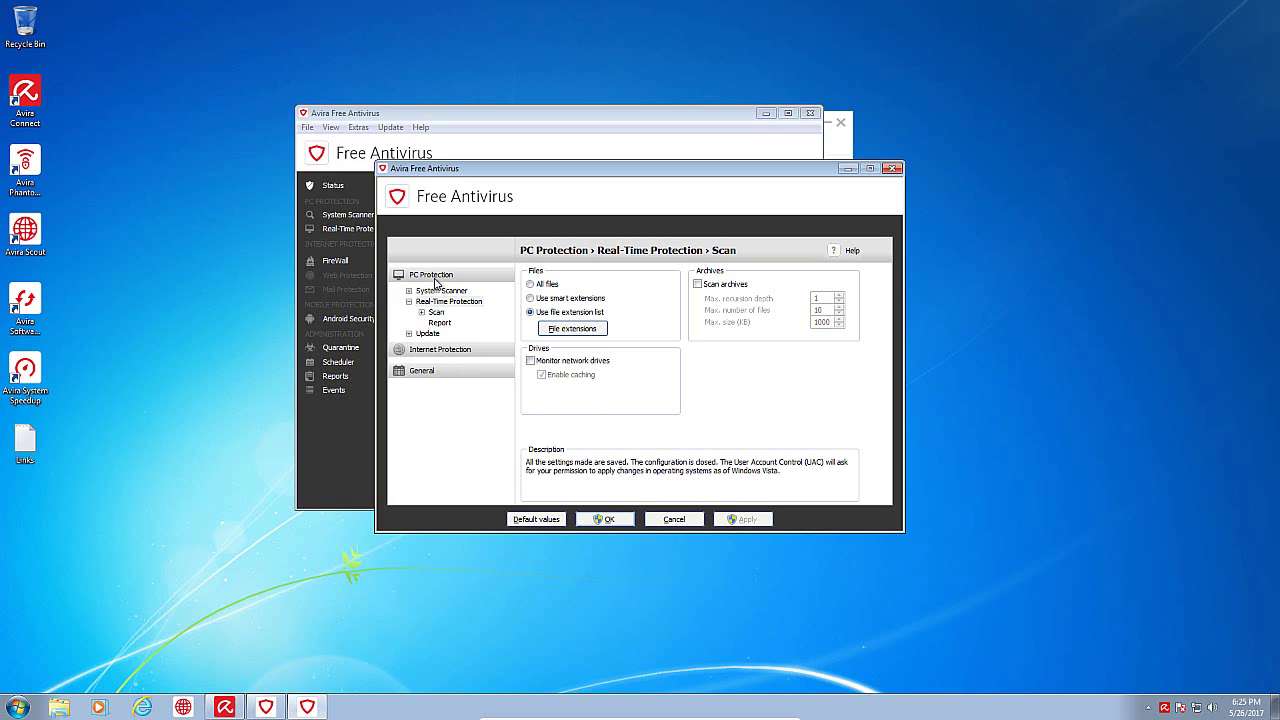
{"action": "left_click", "coordinate": [617, 514]}
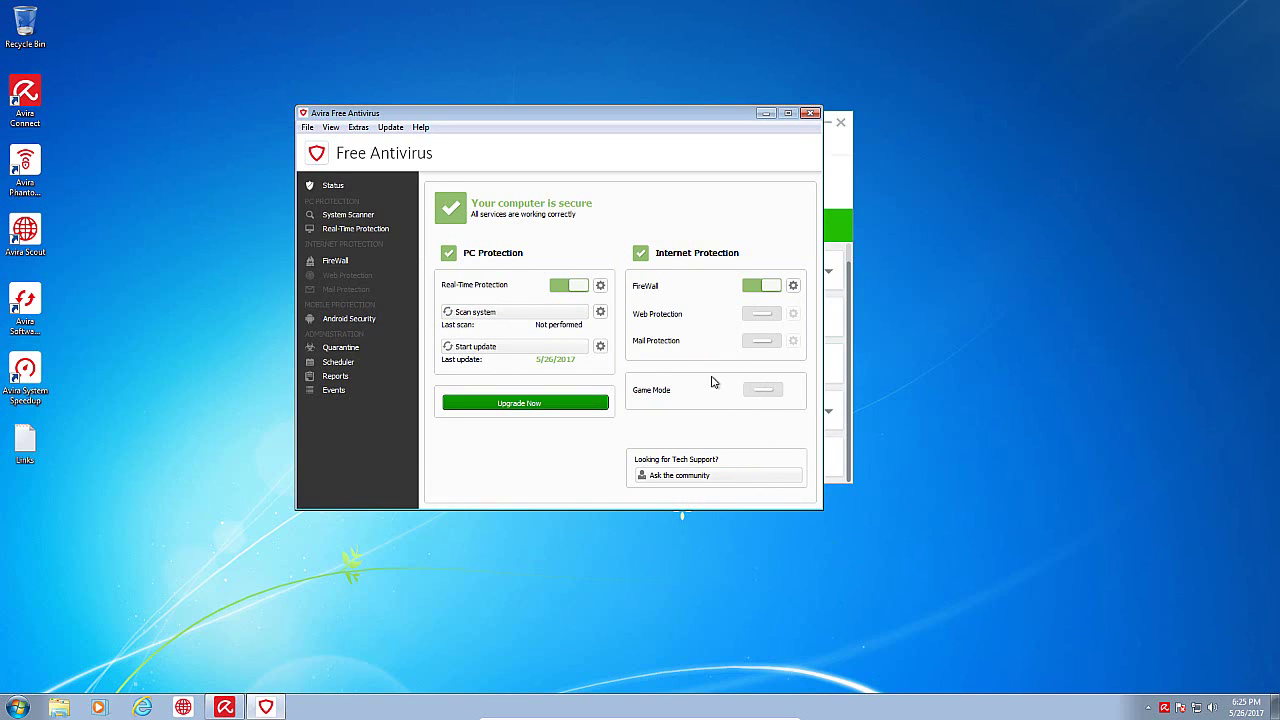
{"action": "left_click", "coordinate": [352, 268]}
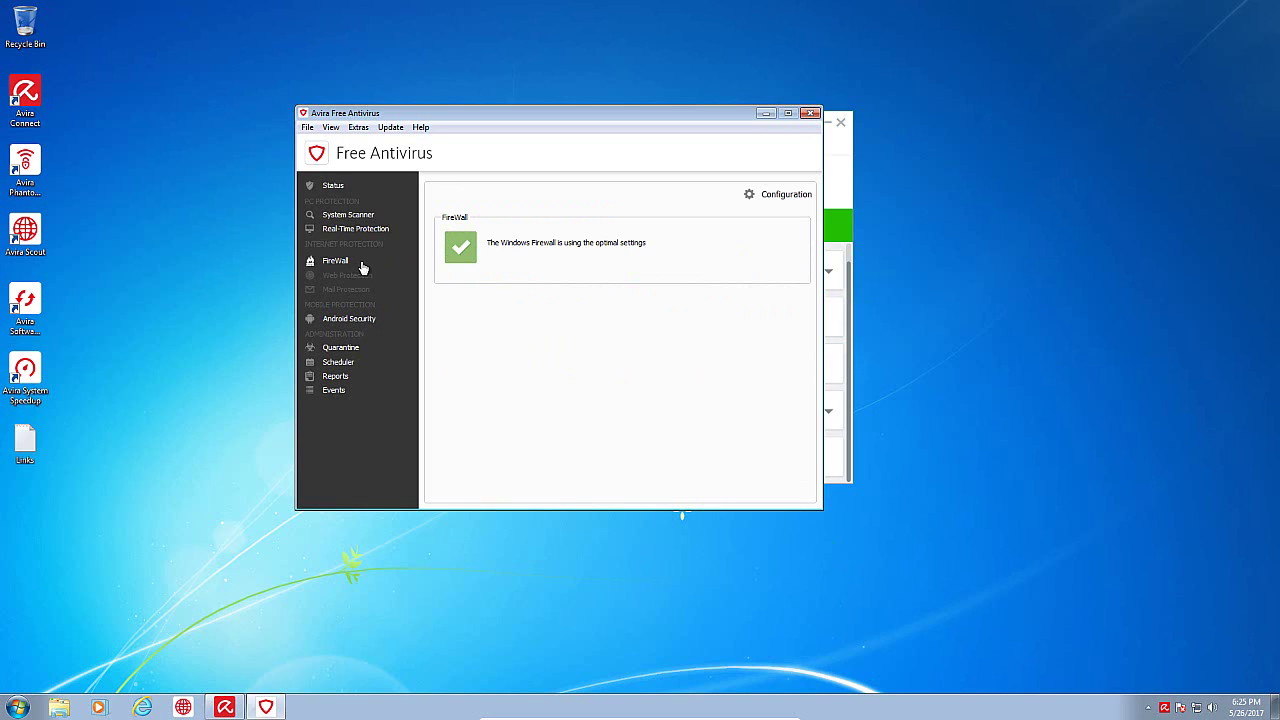
{"action": "left_click", "coordinate": [344, 188]}
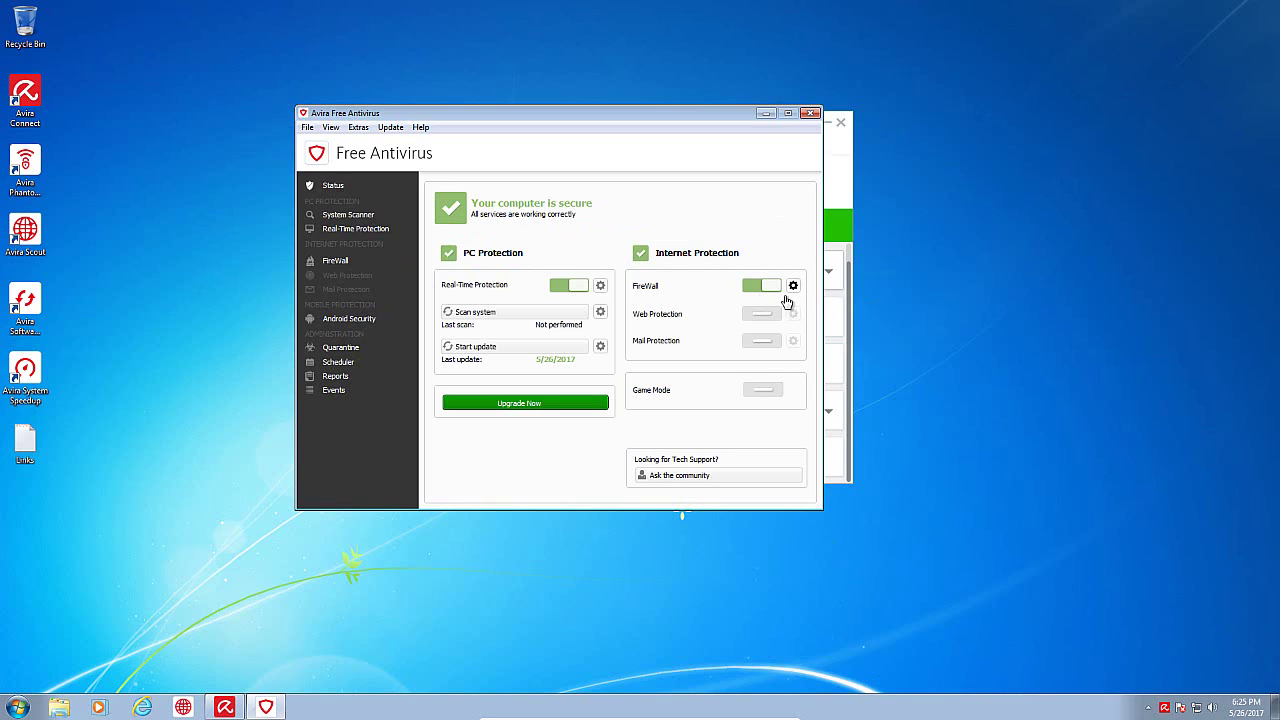
{"action": "left_click", "coordinate": [791, 289]}
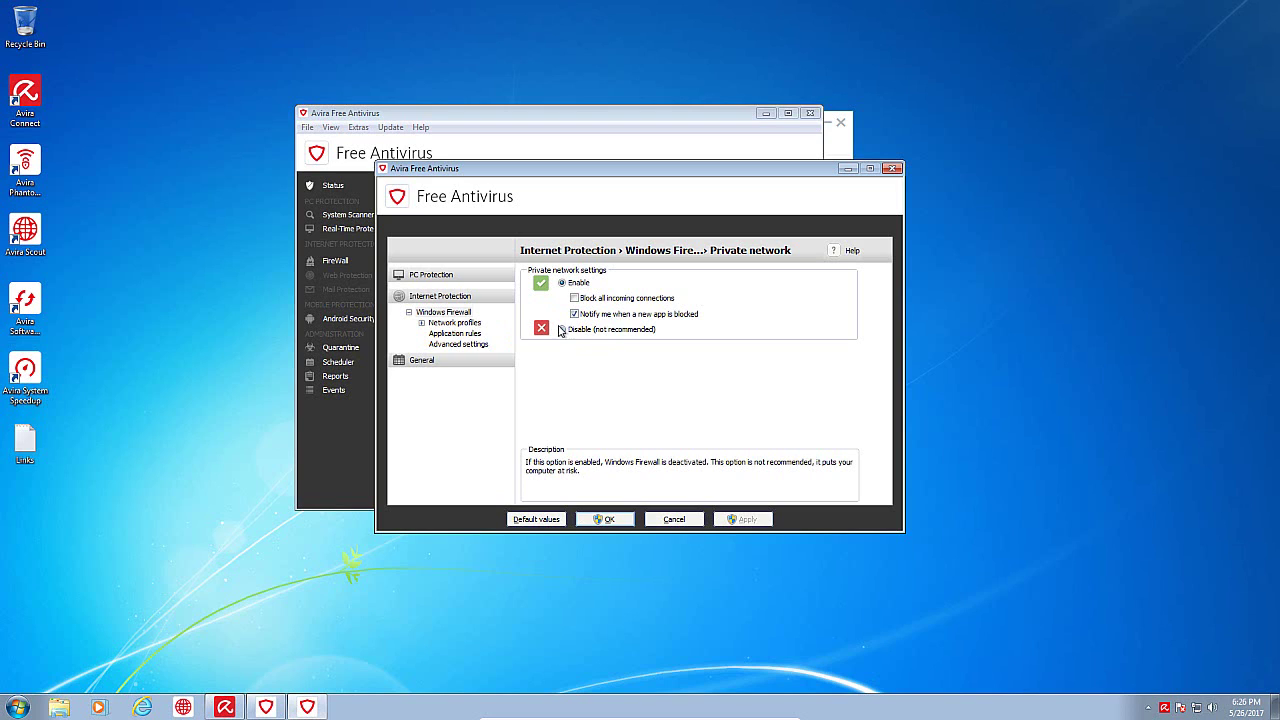
{"action": "left_click", "coordinate": [456, 337]}
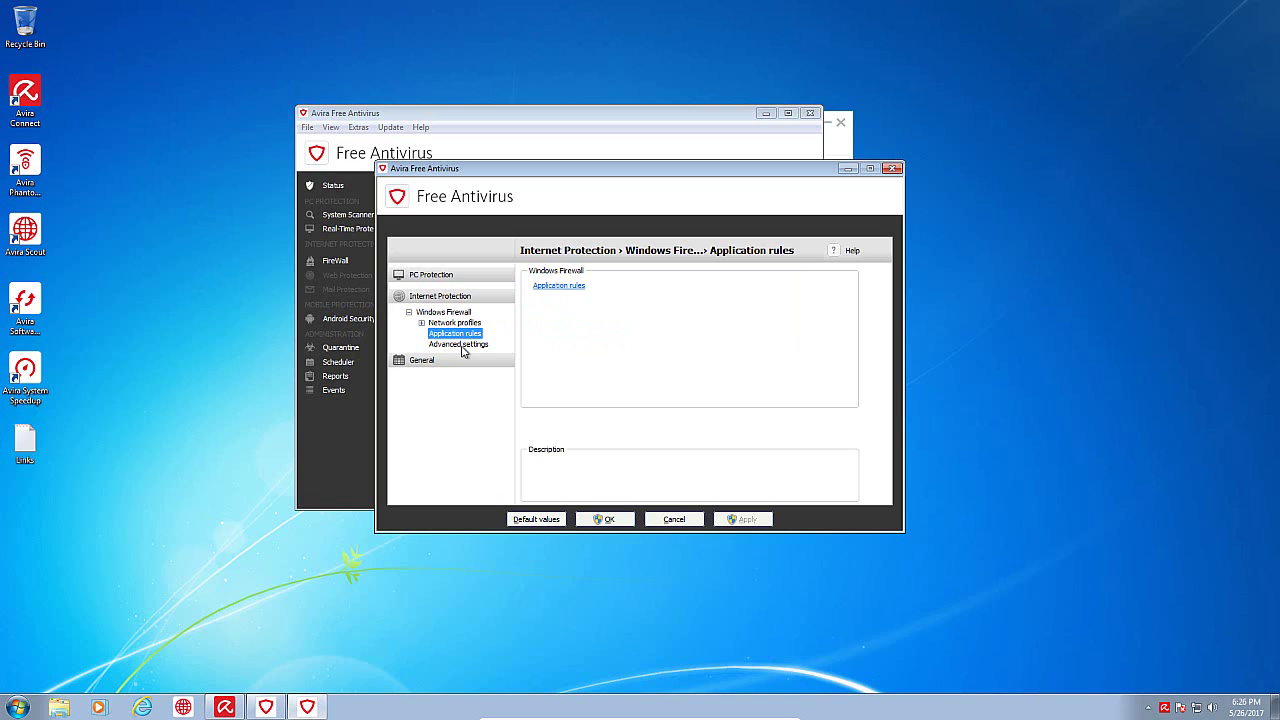
{"action": "left_click", "coordinate": [460, 344]}
{"action": "left_click", "coordinate": [444, 312]}
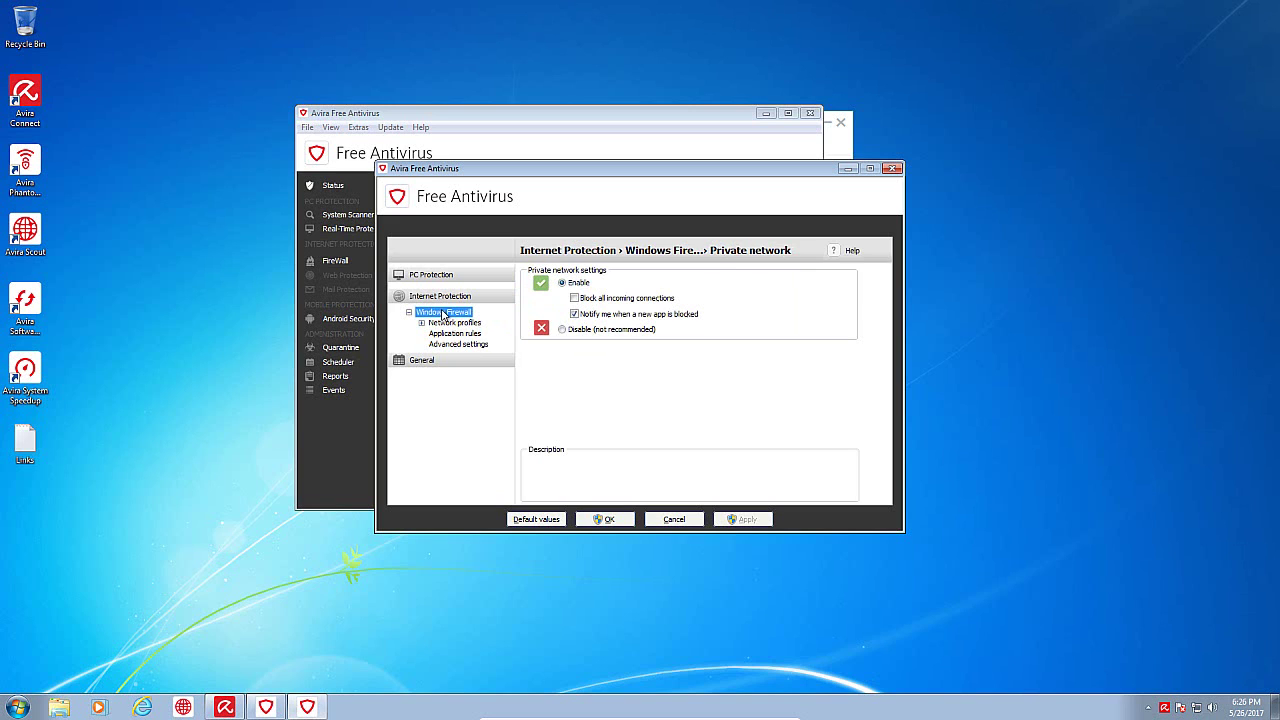
{"action": "left_click", "coordinate": [603, 522]}
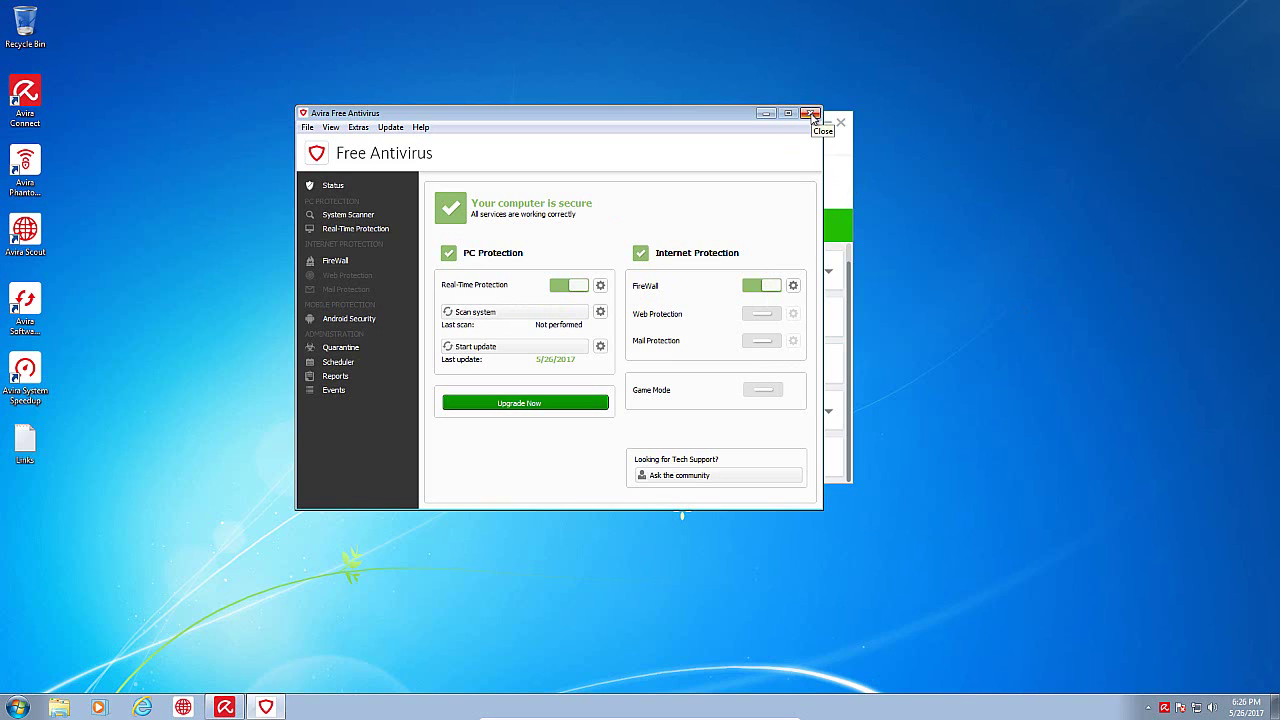
Step: Start a virus definition update, then close the Updater, Free Antivirus and Avira Connect
{"action": "left_click", "coordinate": [813, 115]}
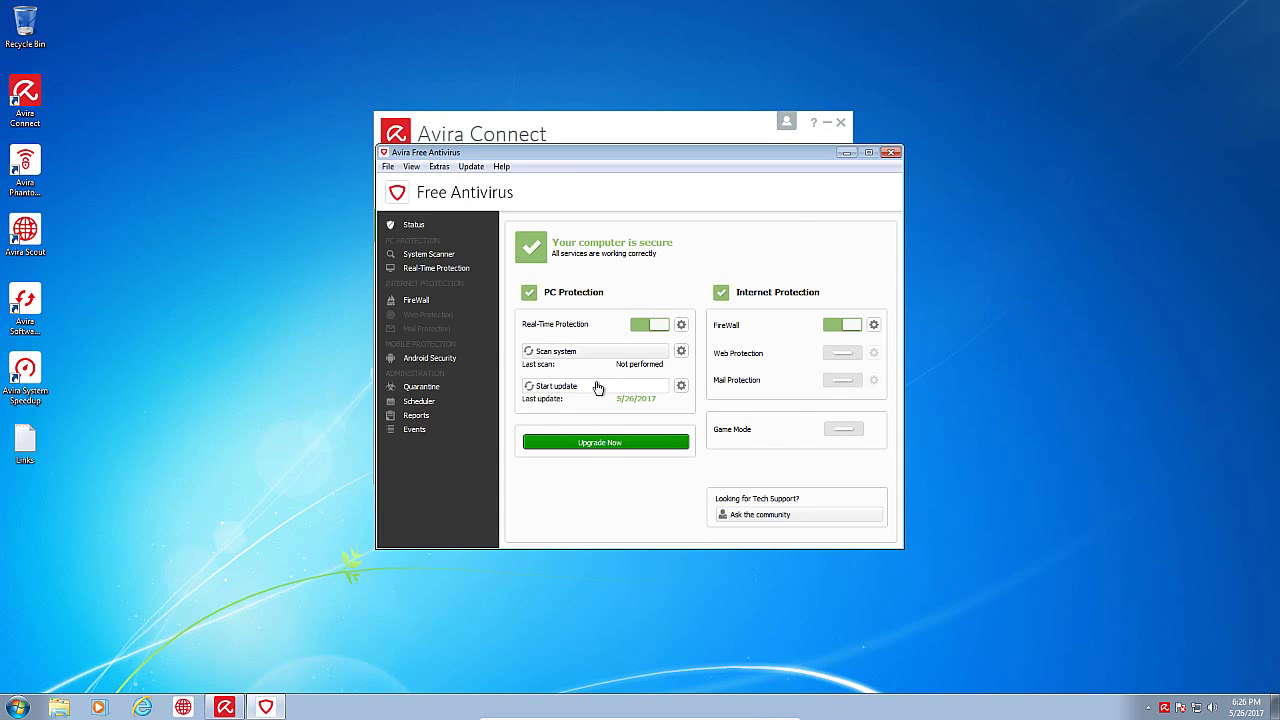
{"action": "left_click", "coordinate": [598, 387]}
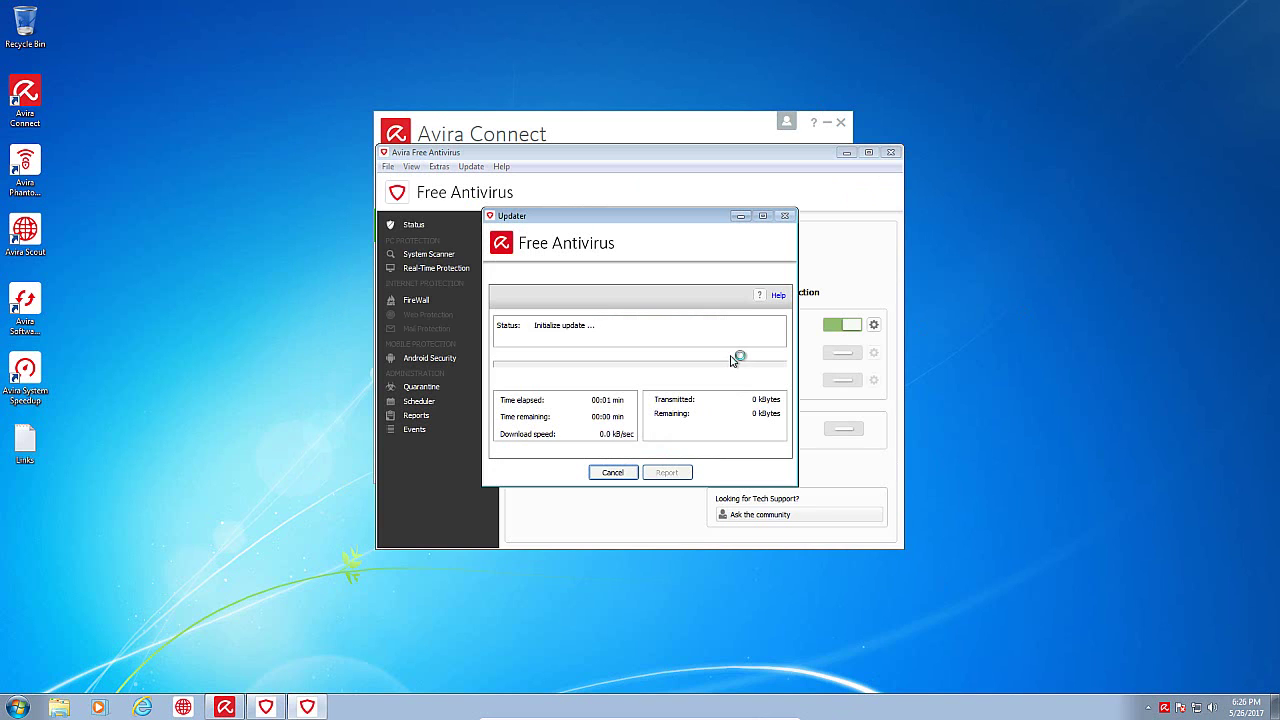
{"action": "left_click", "coordinate": [613, 472]}
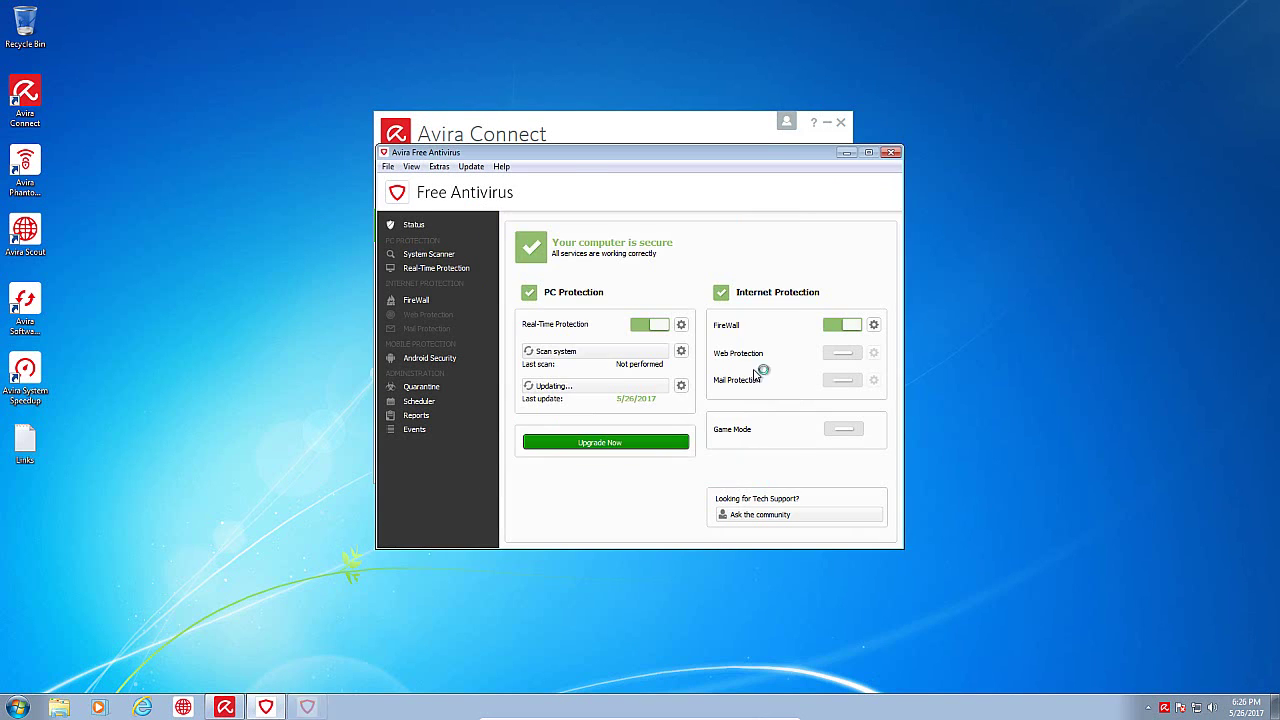
{"action": "left_click", "coordinate": [888, 152]}
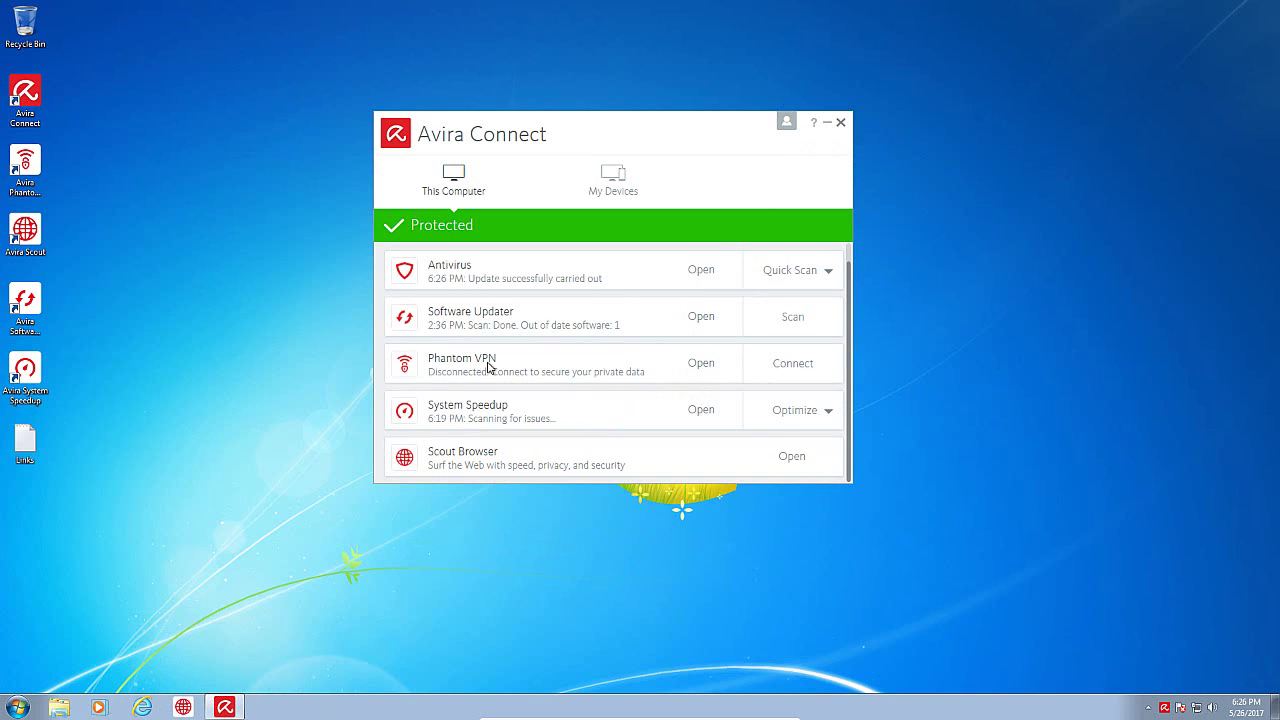
{"action": "left_click", "coordinate": [366, 486]}
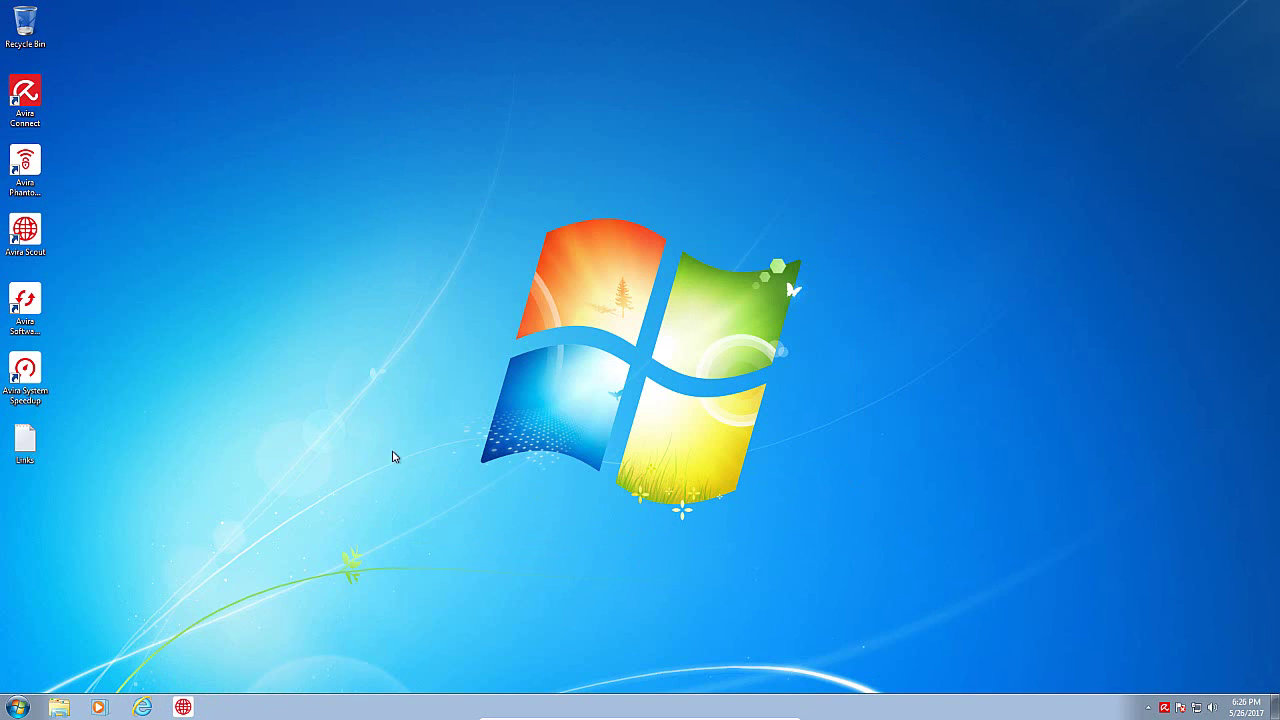
Step: Open the Links file of test URLs from the desktop and launch Internet Explorer beside it
{"action": "double_click", "coordinate": [25, 440]}
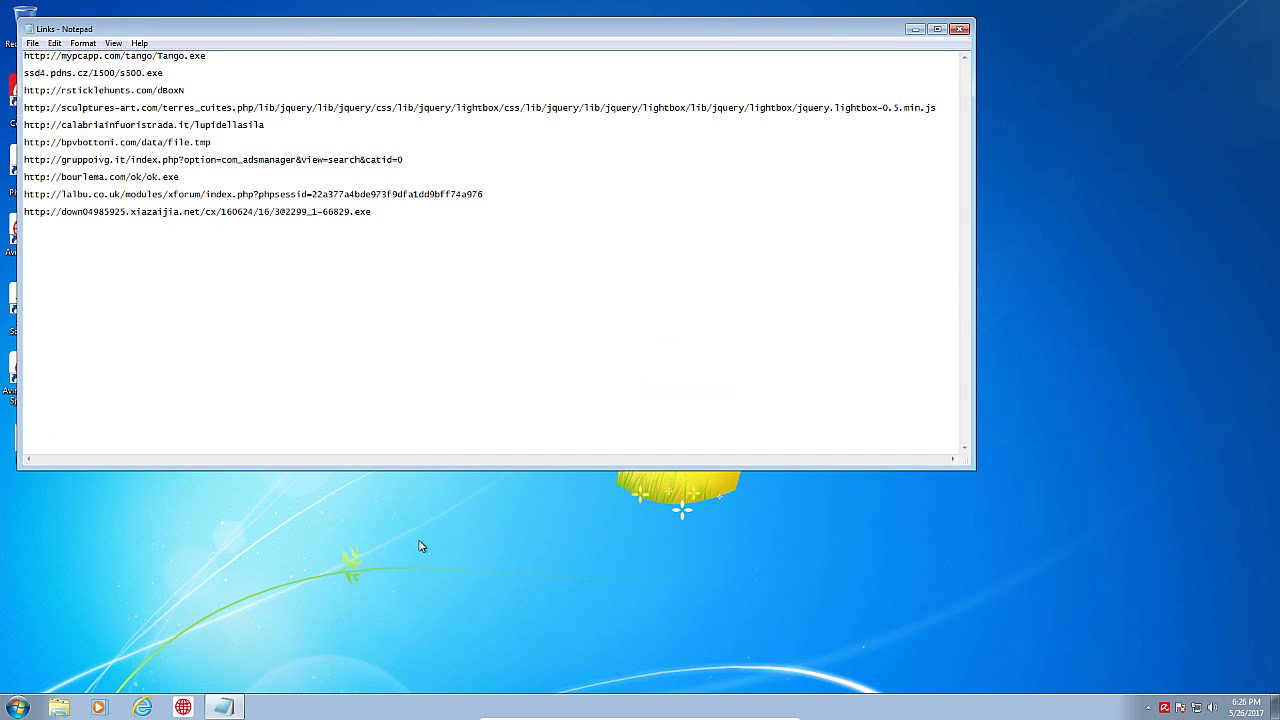
{"action": "left_click", "coordinate": [142, 707]}
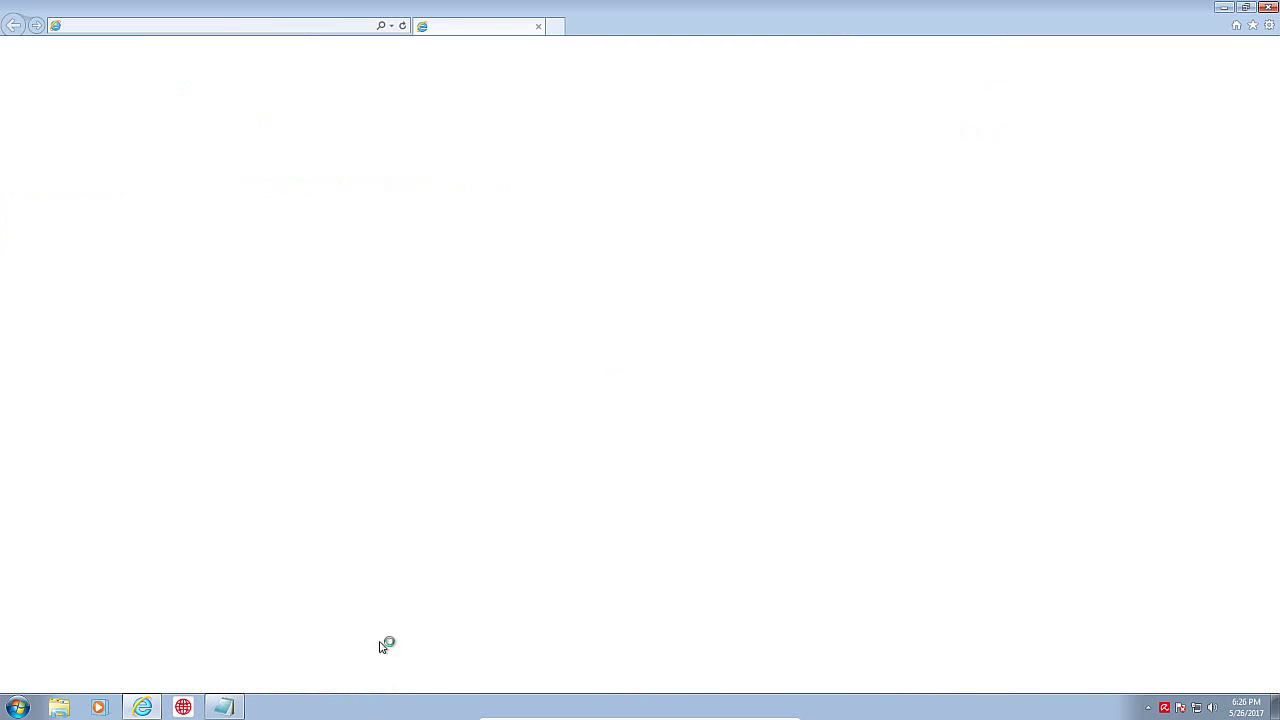
{"action": "left_click", "coordinate": [240, 708]}
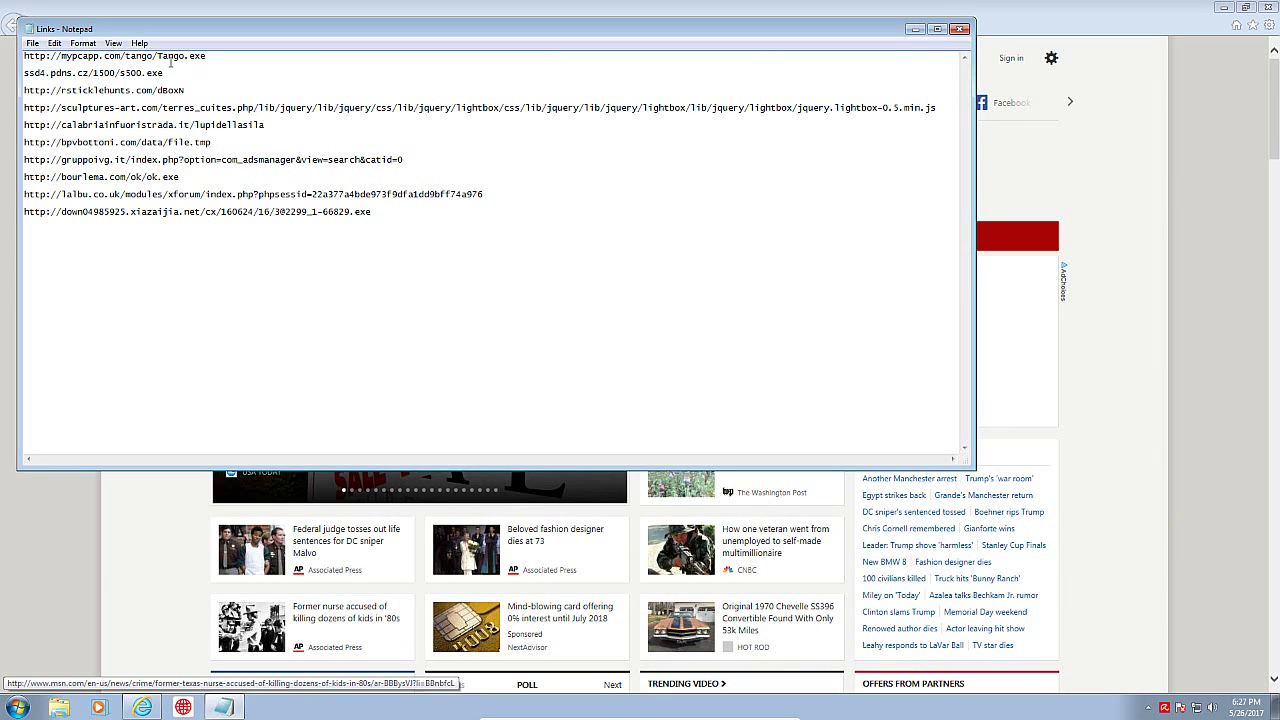
{"action": "double_click", "coordinate": [170, 58]}
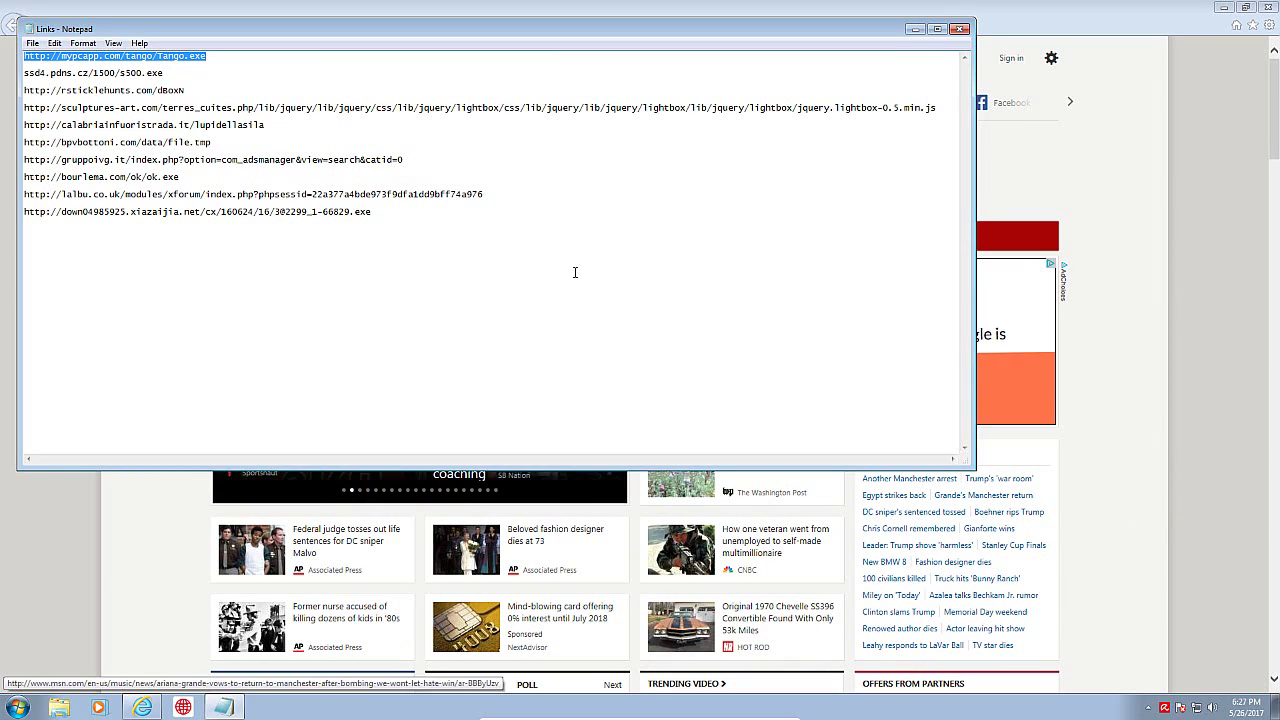
{"action": "key", "text": "ctrl+x"}
{"action": "left_click", "coordinate": [1228, 58]}
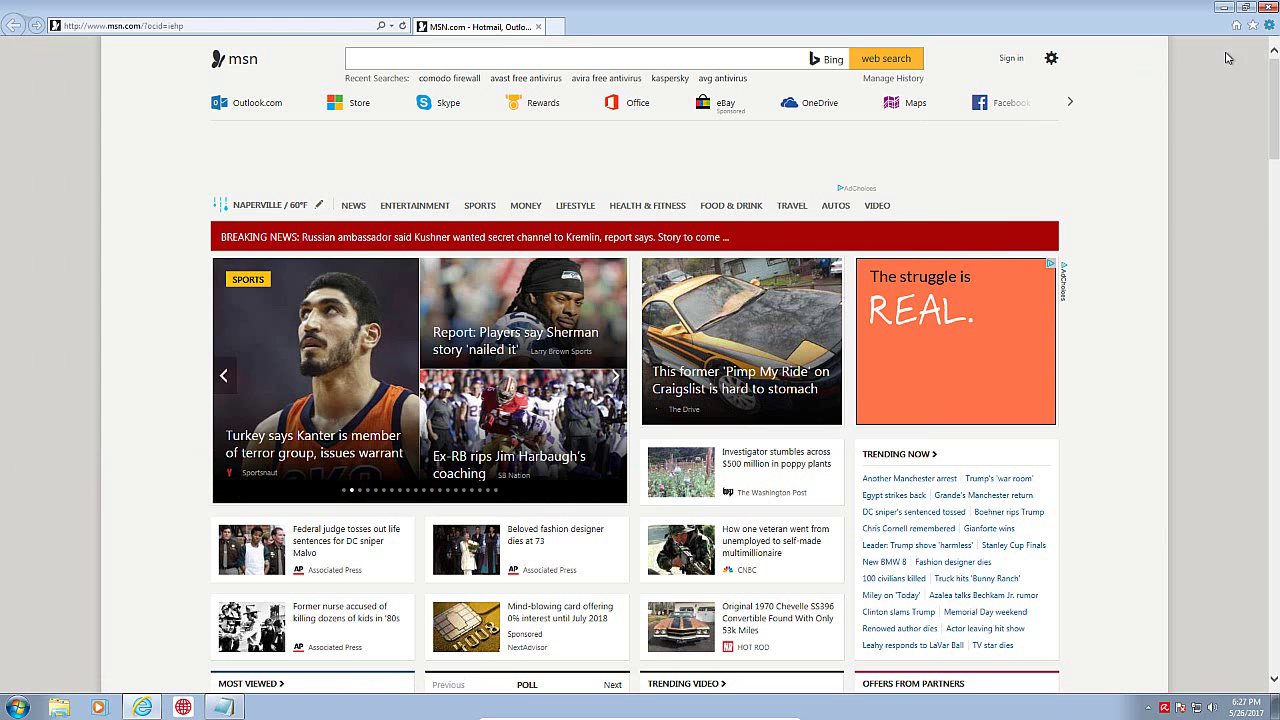
{"action": "key", "text": "alt+x"}
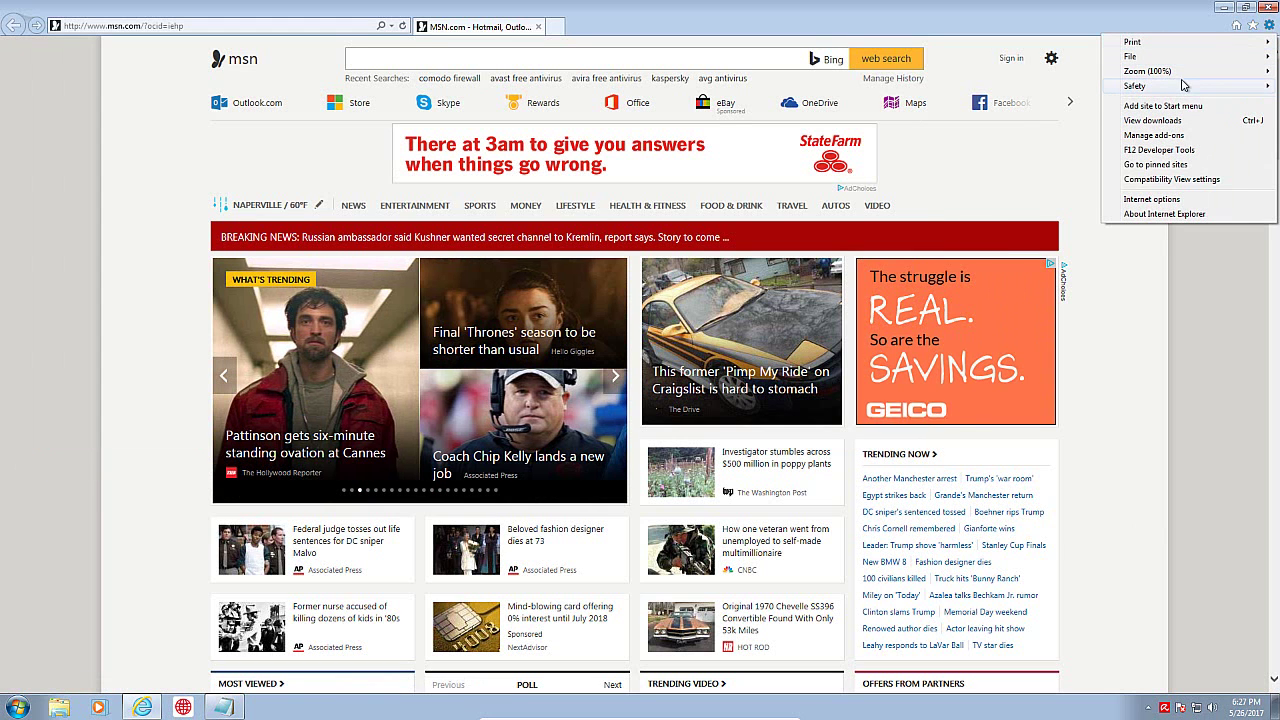
Step: Turn off Internet Explorer's SmartScreen Filter, then select the browser's address bar
{"action": "mouse_move", "coordinate": [1184, 85]}
{"action": "left_click", "coordinate": [963, 196]}
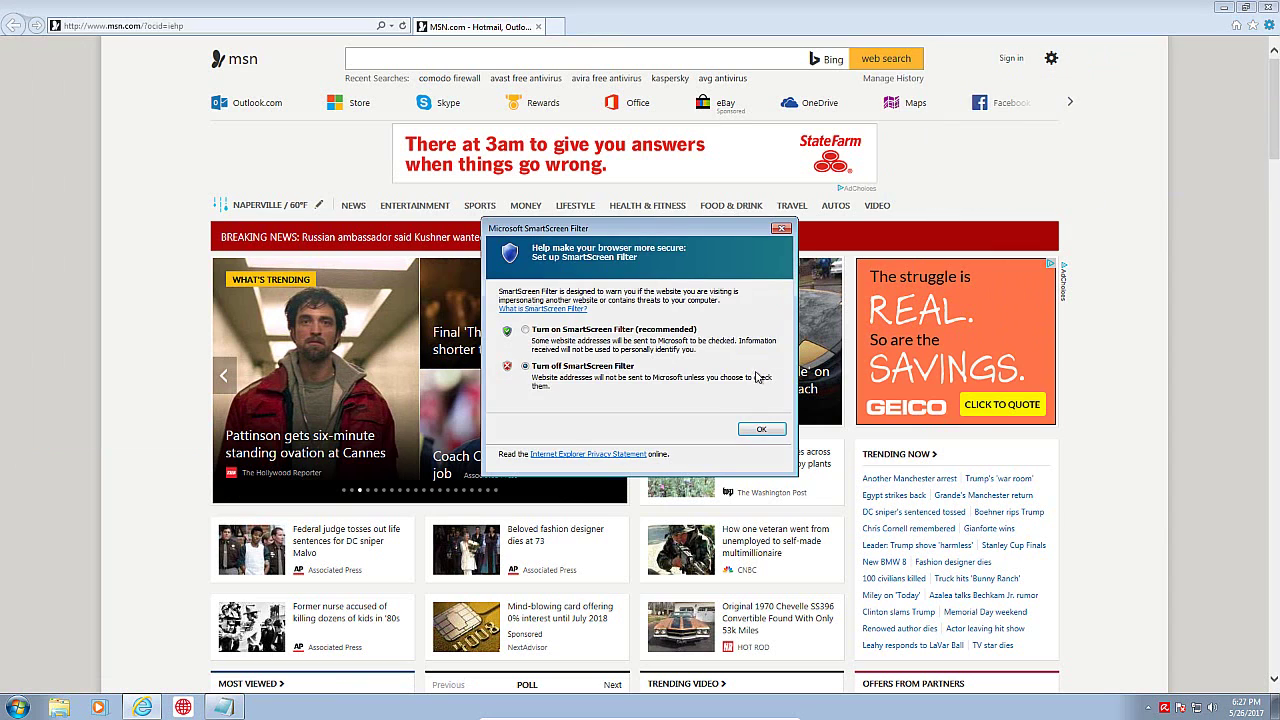
{"action": "left_click", "coordinate": [762, 430]}
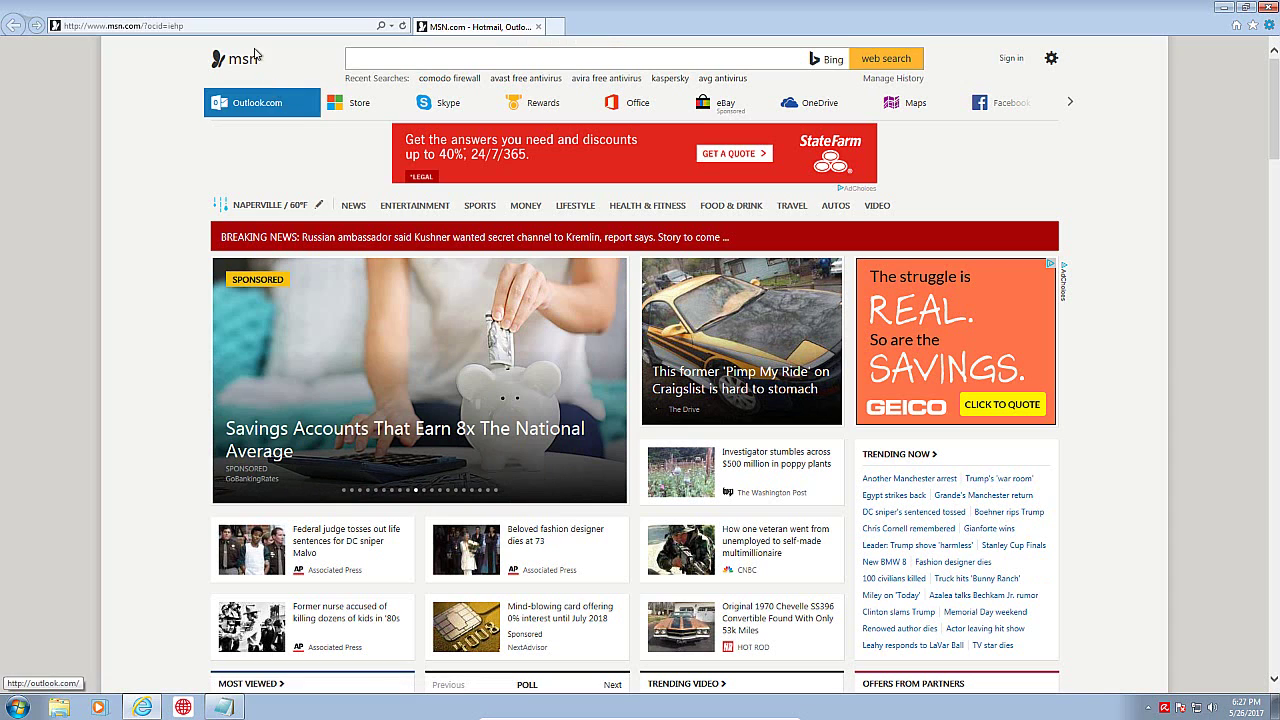
{"action": "left_click", "coordinate": [222, 707]}
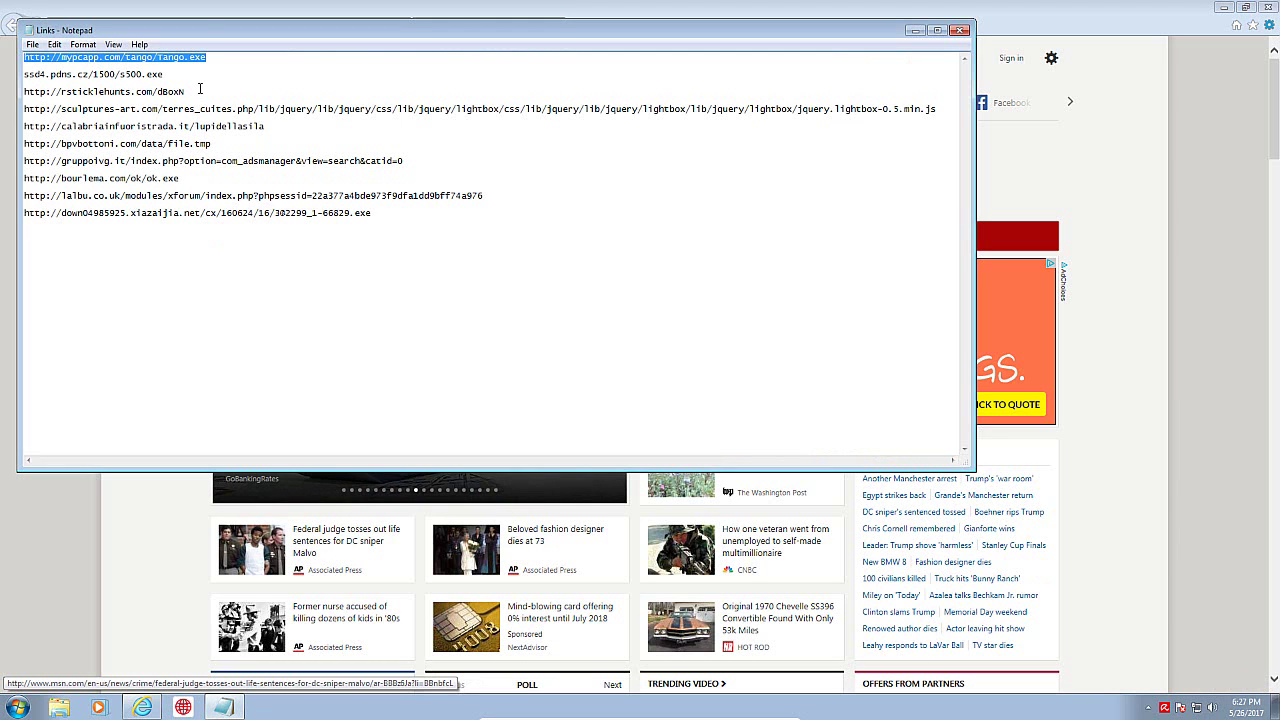
{"action": "left_click", "coordinate": [1020, 40]}
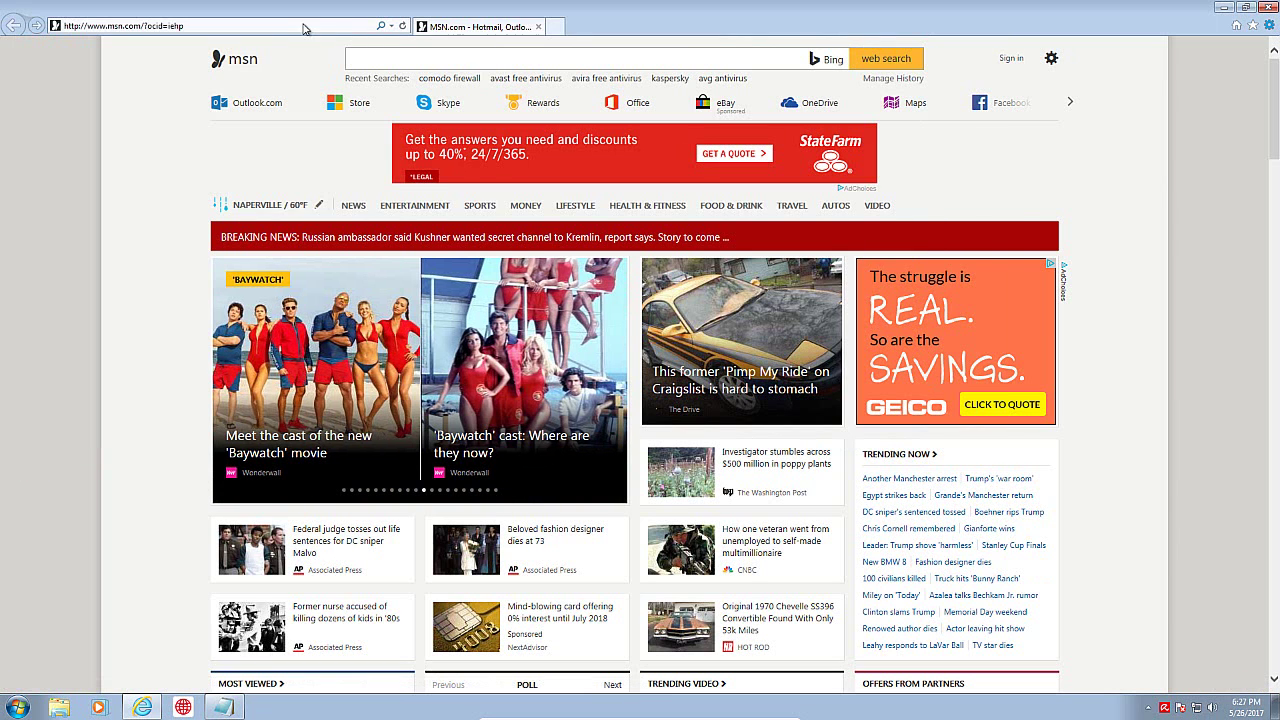
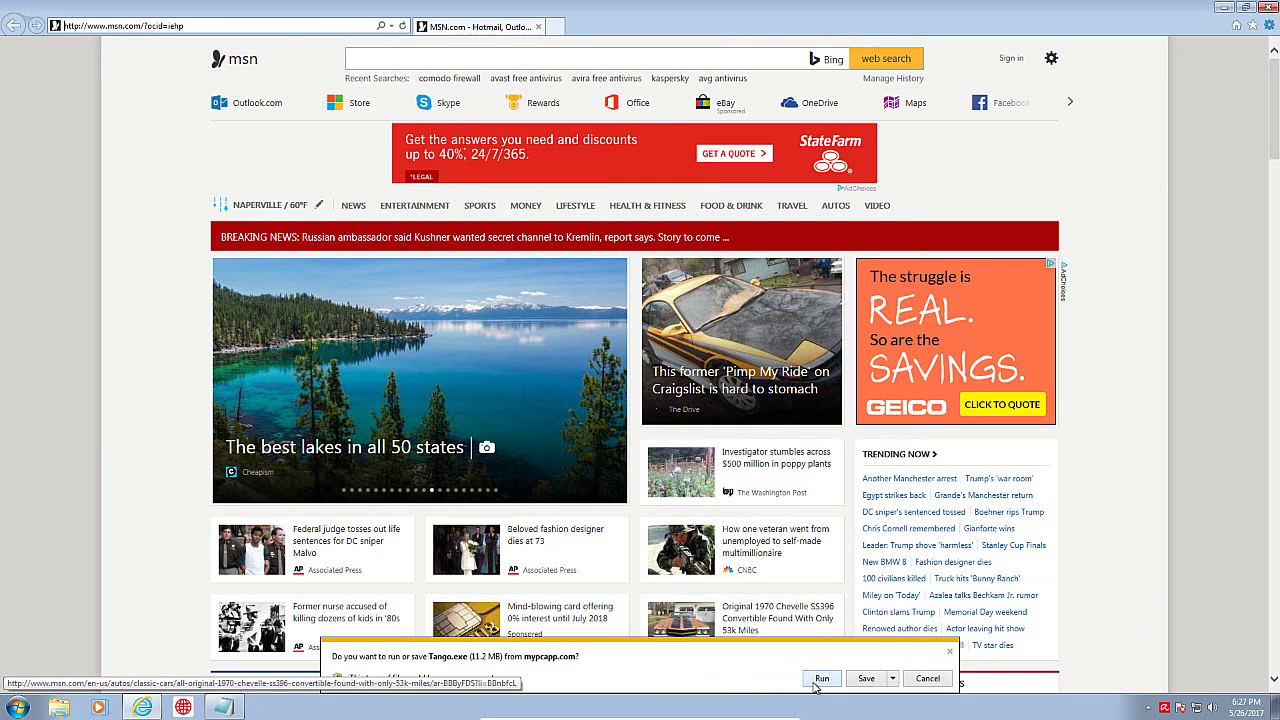
Step: Choose Run for Tango.exe from mypcapp.com so the download begins
{"action": "left_click", "coordinate": [822, 678]}
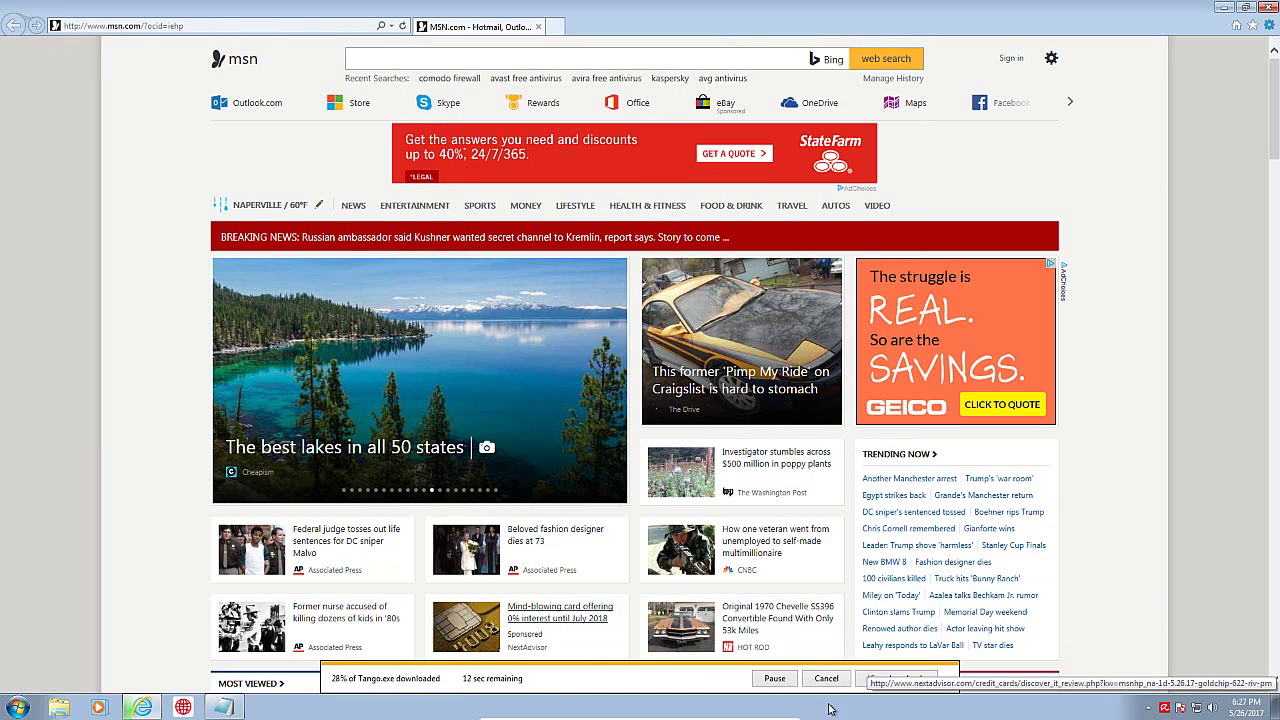
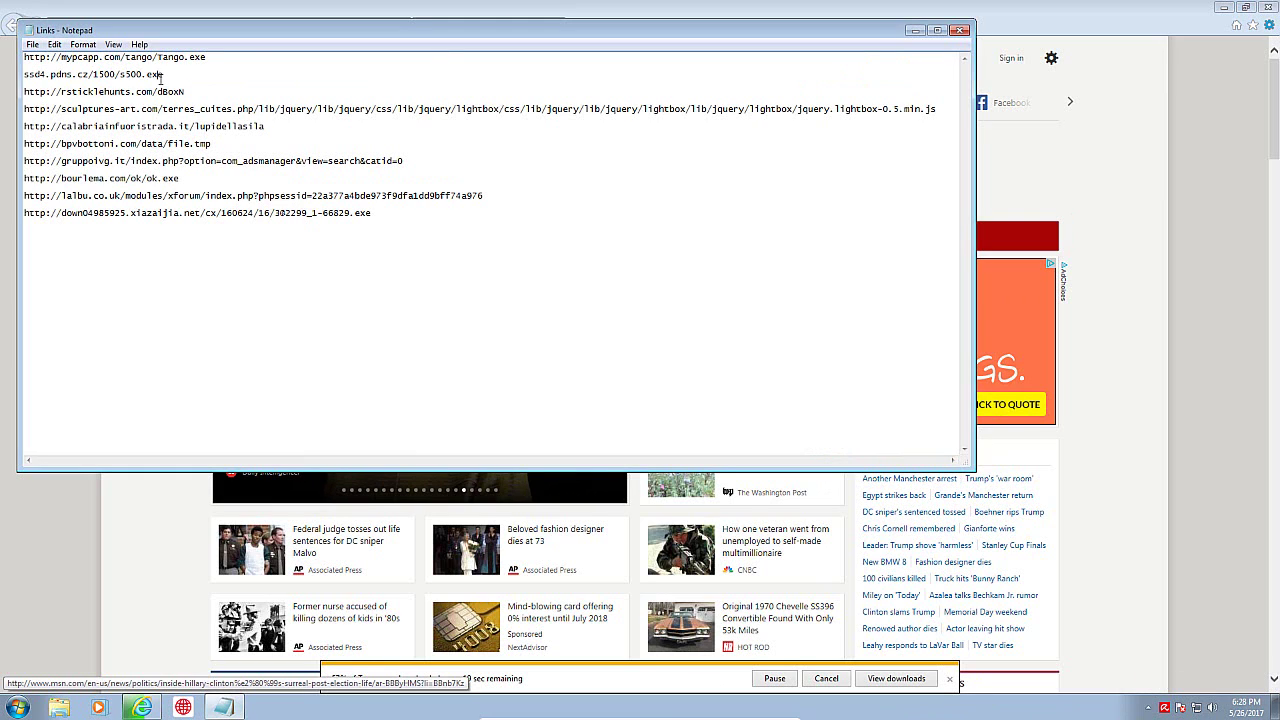
Step: Copy the ssd4.pdns.cz/1500/s500.exe link from Notepad and paste it into Internet Explorer's address bar
{"action": "double_click", "coordinate": [160, 76]}
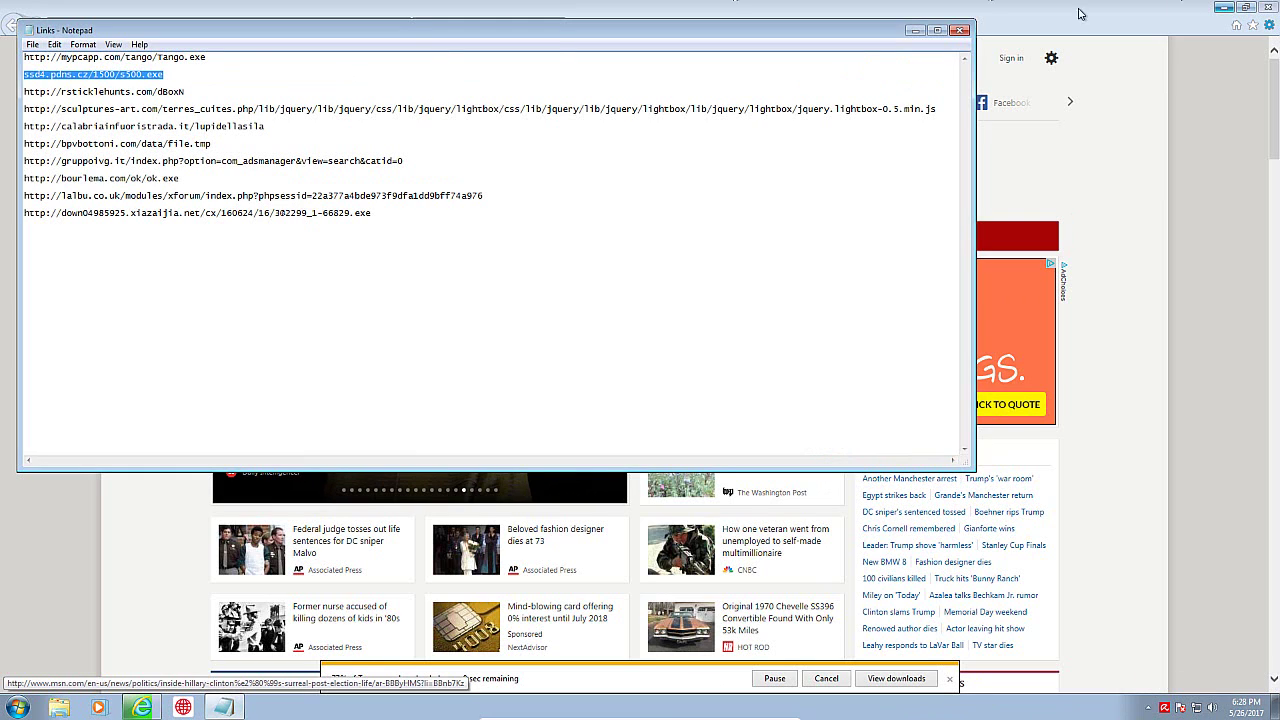
{"action": "left_click", "coordinate": [914, 30]}
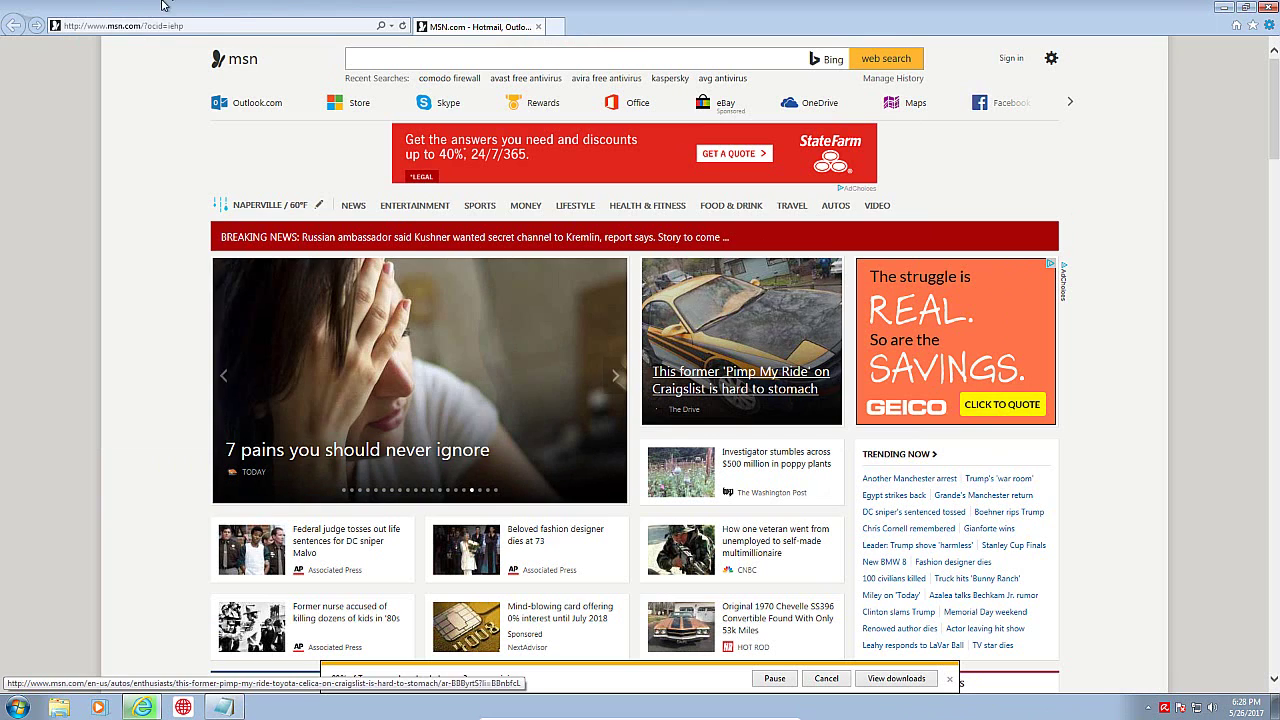
{"action": "left_click", "coordinate": [200, 25]}
{"action": "type", "text": "ssd4.pdns.cz/1500/s500.exe"}
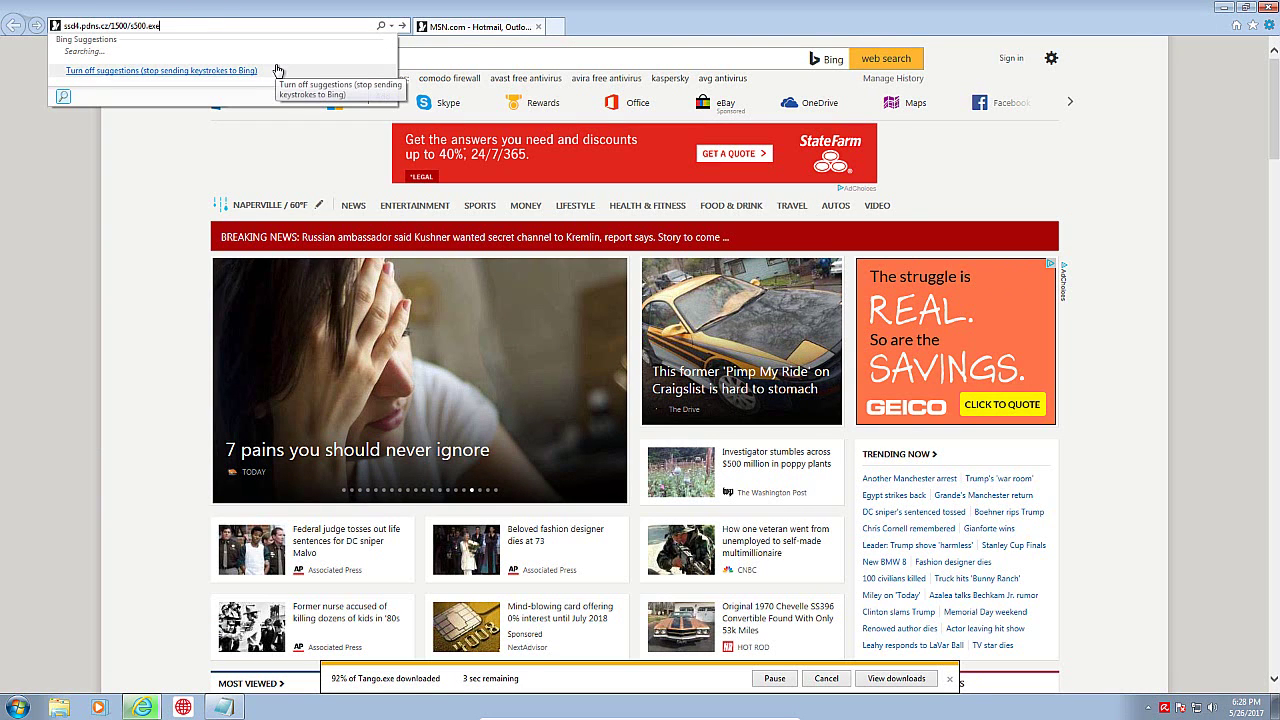
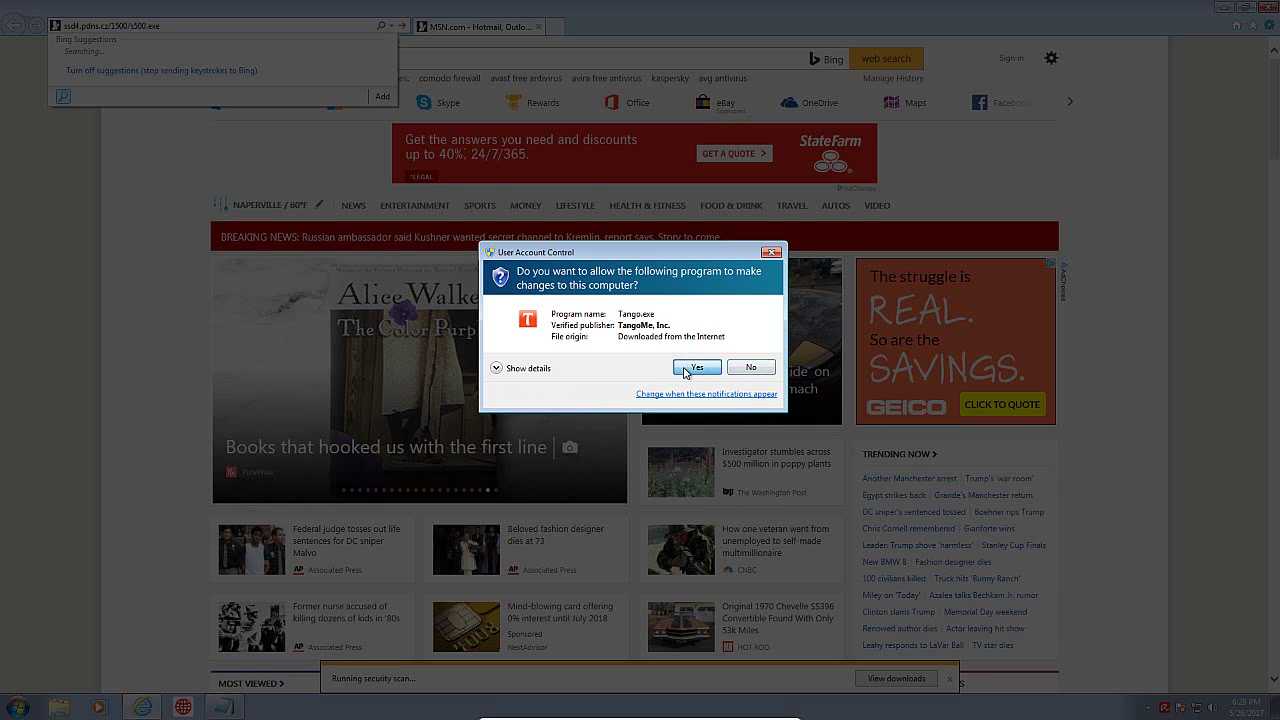
Step: Approve the User Account Control prompt so Tango.exe can make changes
{"action": "left_click", "coordinate": [697, 368]}
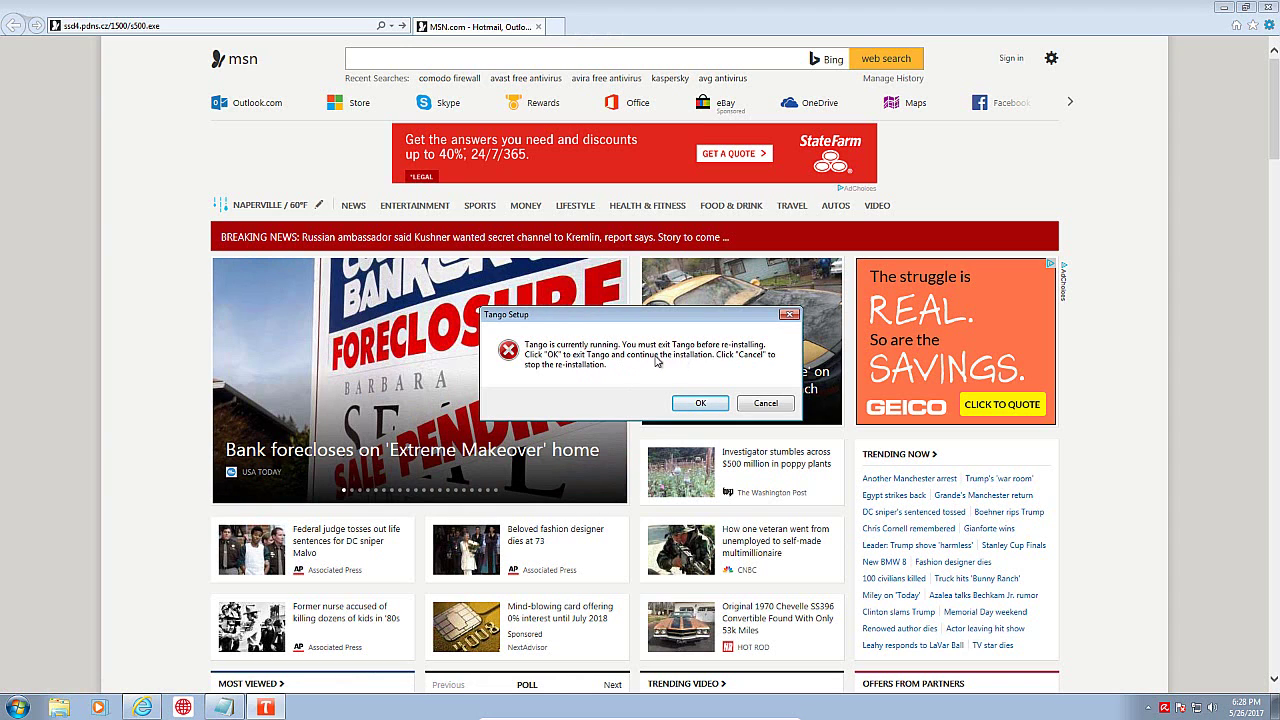
Step: End the Tango.exe *32 process in Task Manager and dismiss the Tango Setup warning
{"action": "right_click", "coordinate": [460, 706]}
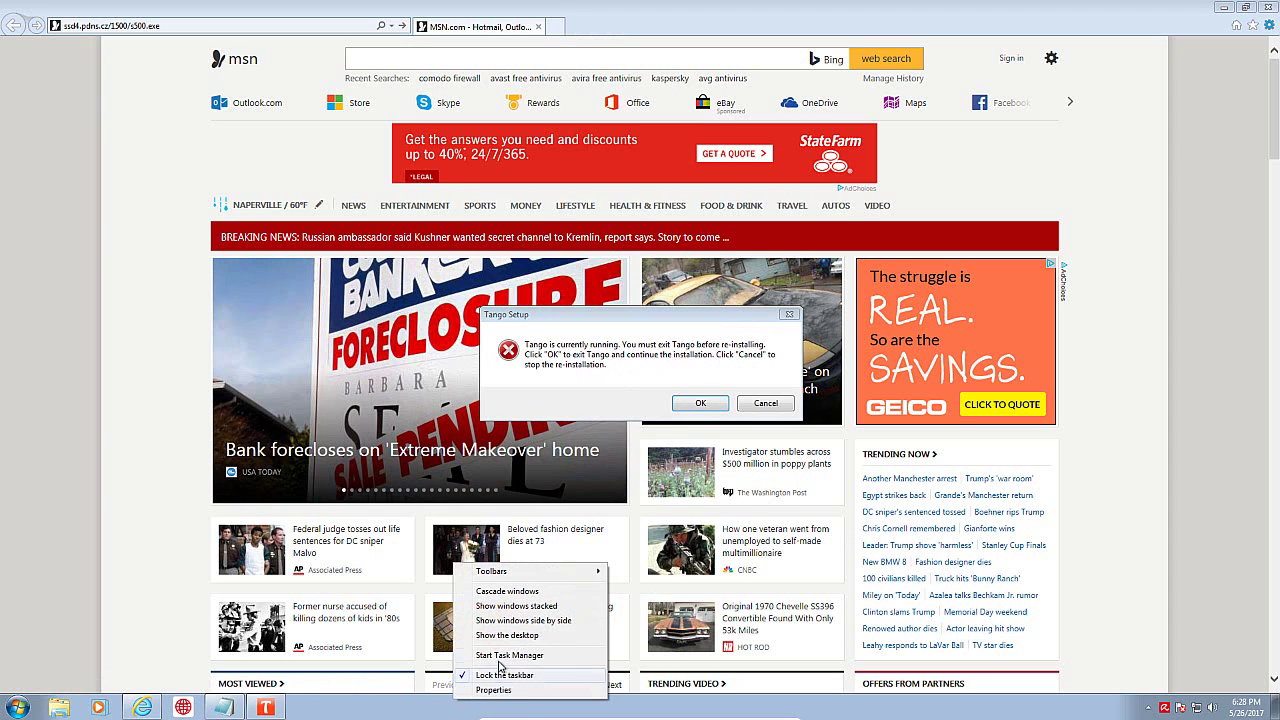
{"action": "left_click", "coordinate": [500, 656]}
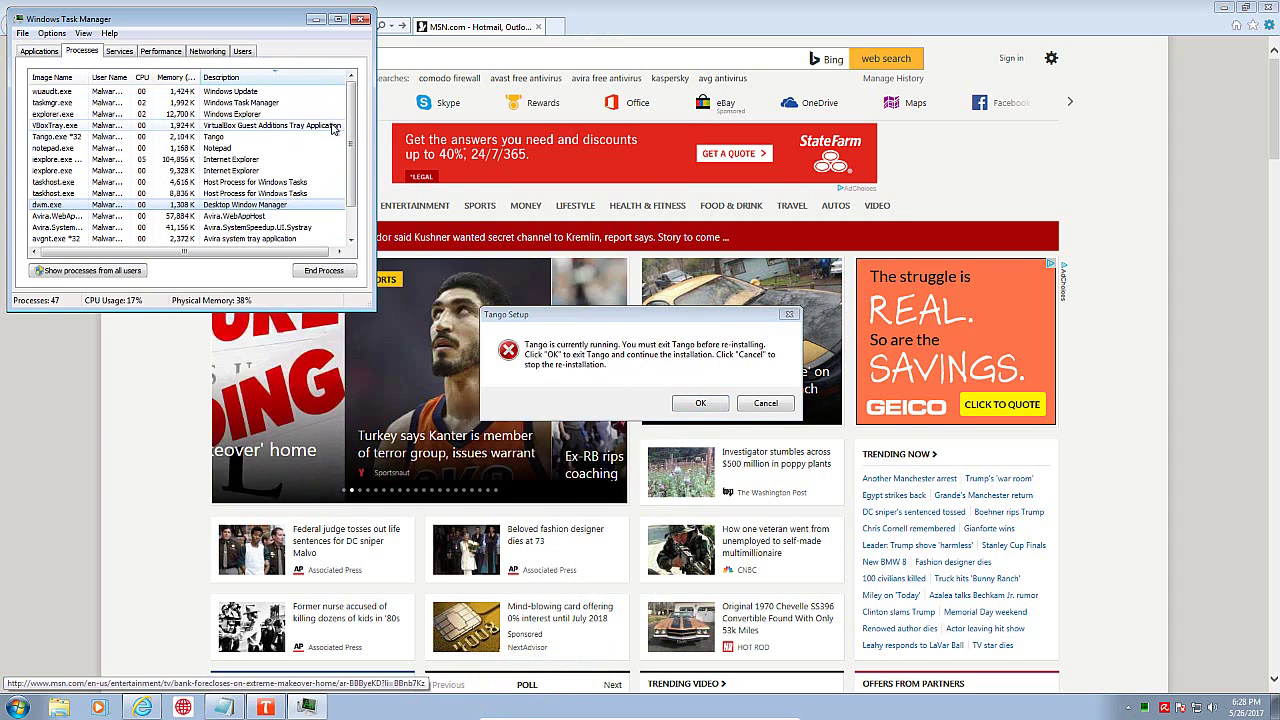
{"action": "left_click", "coordinate": [60, 136]}
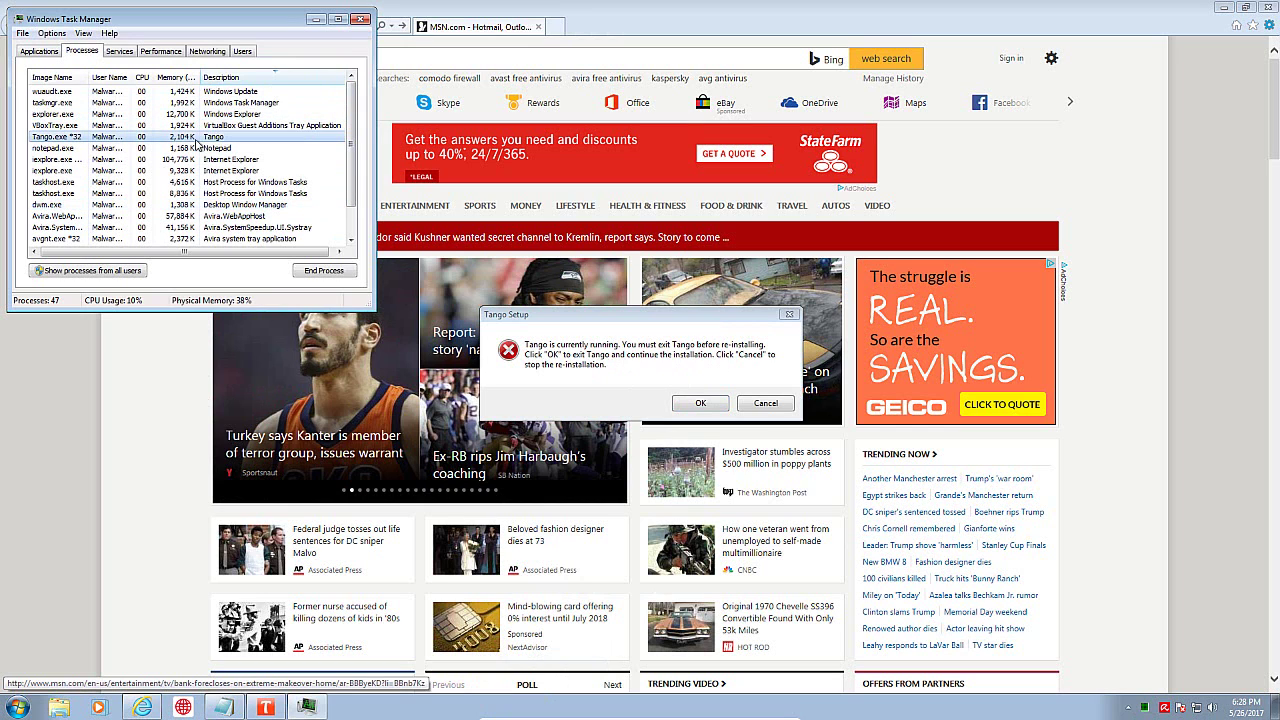
{"action": "left_click", "coordinate": [700, 403]}
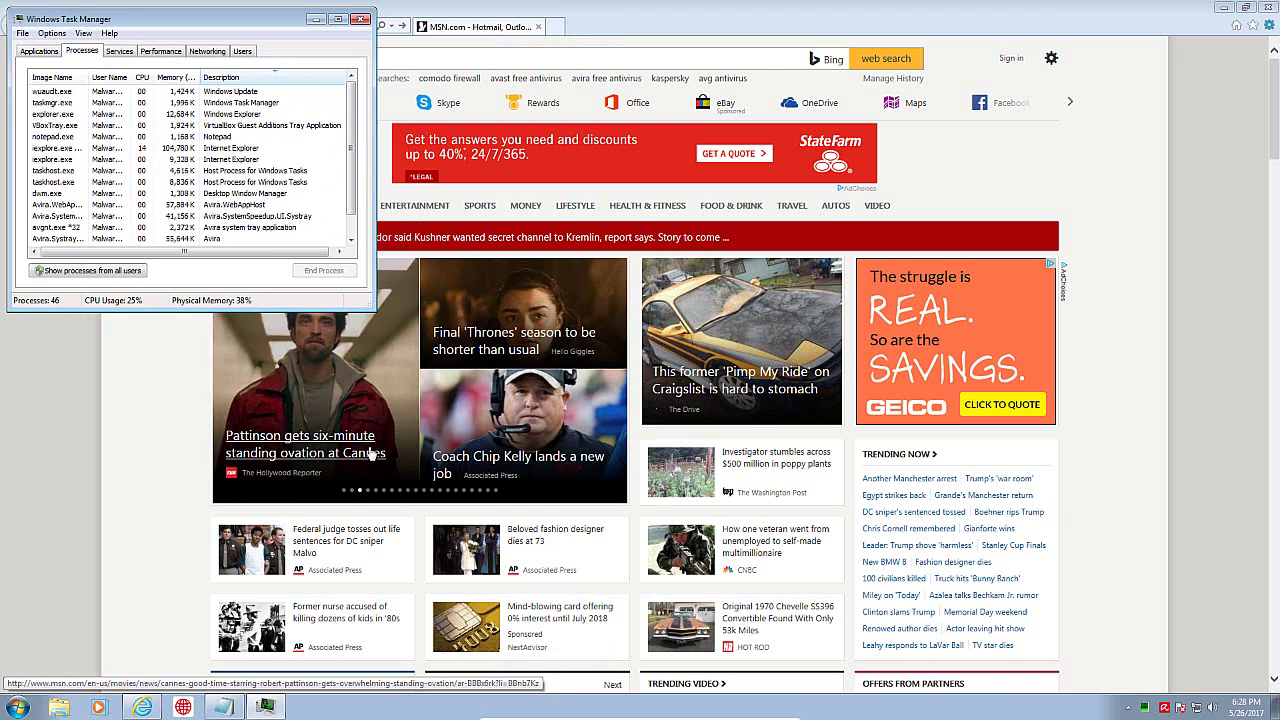
Step: Minimize Task Manager and return to the Notepad link list and Internet Explorer
{"action": "left_click", "coordinate": [315, 18]}
{"action": "left_click", "coordinate": [222, 707]}
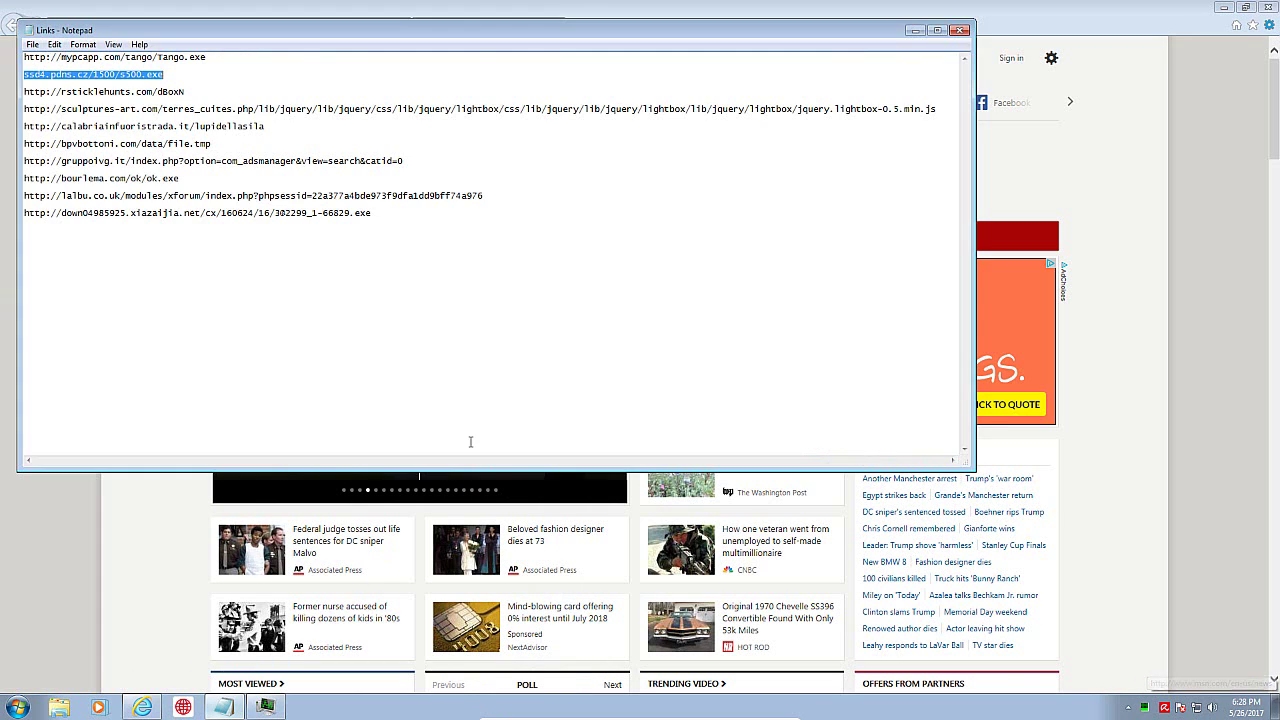
{"action": "key", "text": "alt+Tab"}
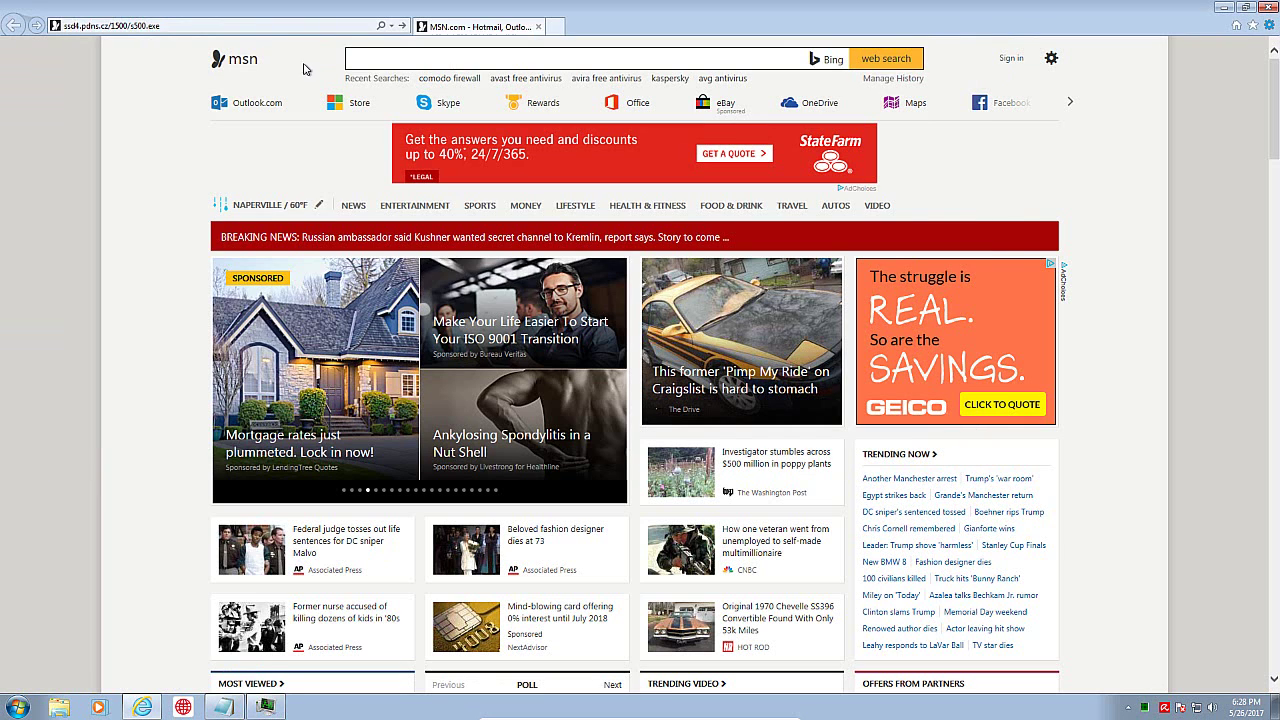
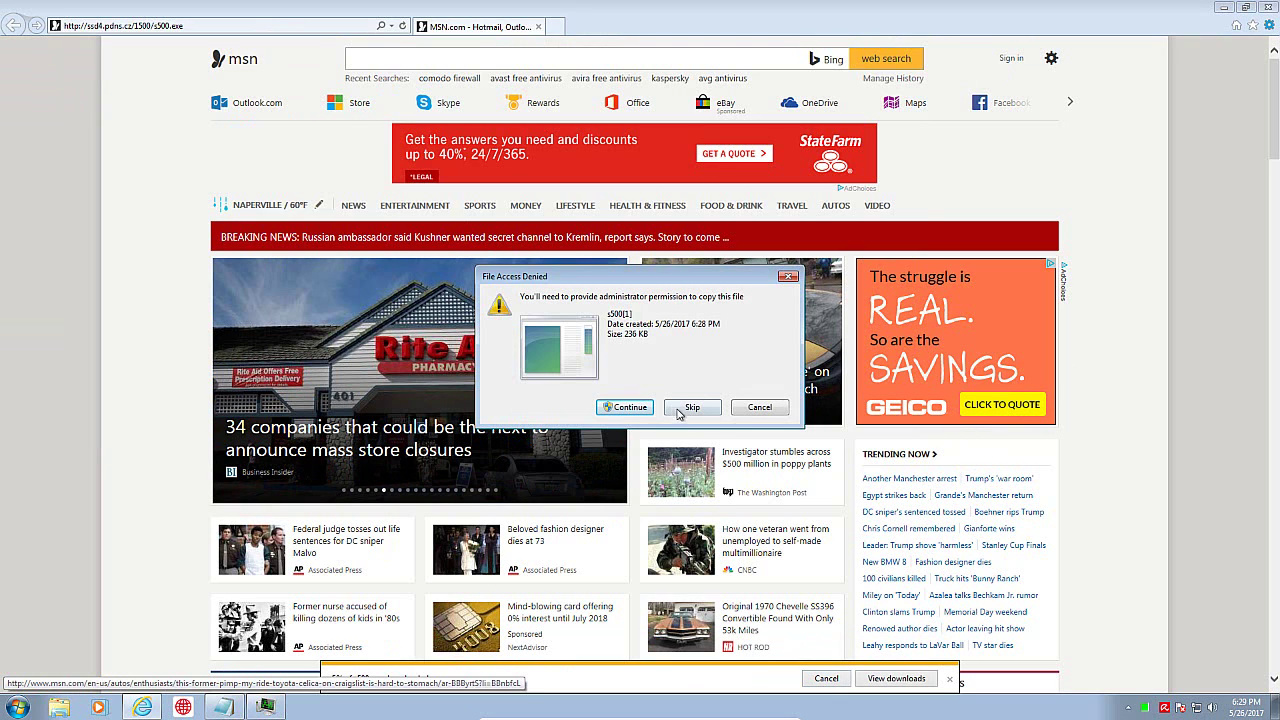
Step: Deny copying of the s500.exe download so Avira quarantines it as TR/Dropper.MSIL
{"action": "left_click", "coordinate": [760, 408]}
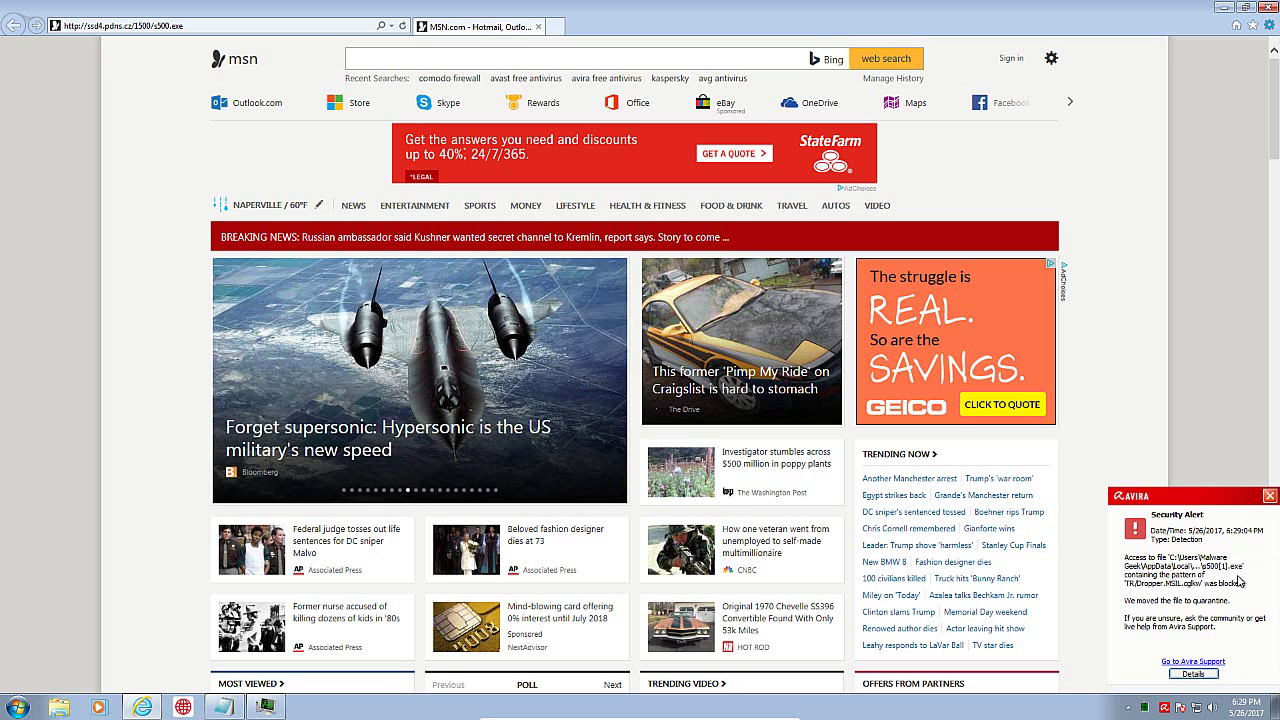
Step: Close the Avira alert, move the Luke Filewalker scan window aside, and bring up the Notepad links list
{"action": "left_click", "coordinate": [1269, 497]}
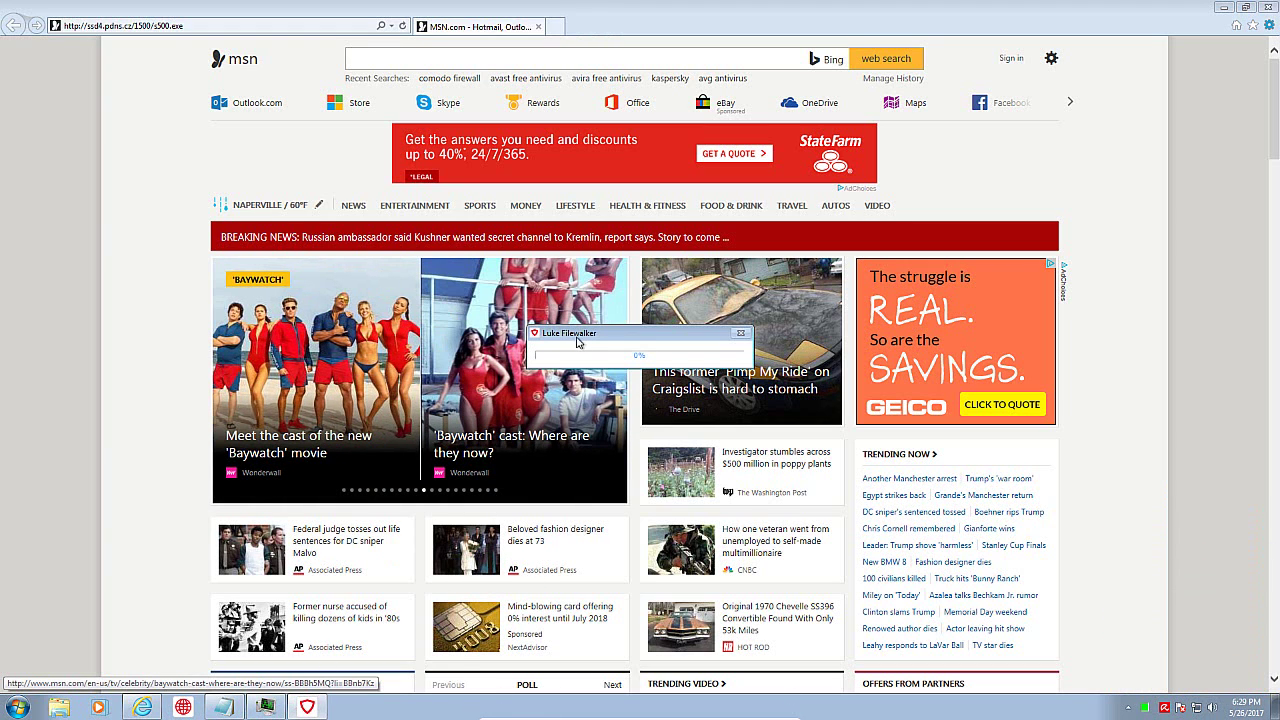
{"action": "left_click_drag", "start_coordinate": [575, 334], "coordinate": [550, 323]}
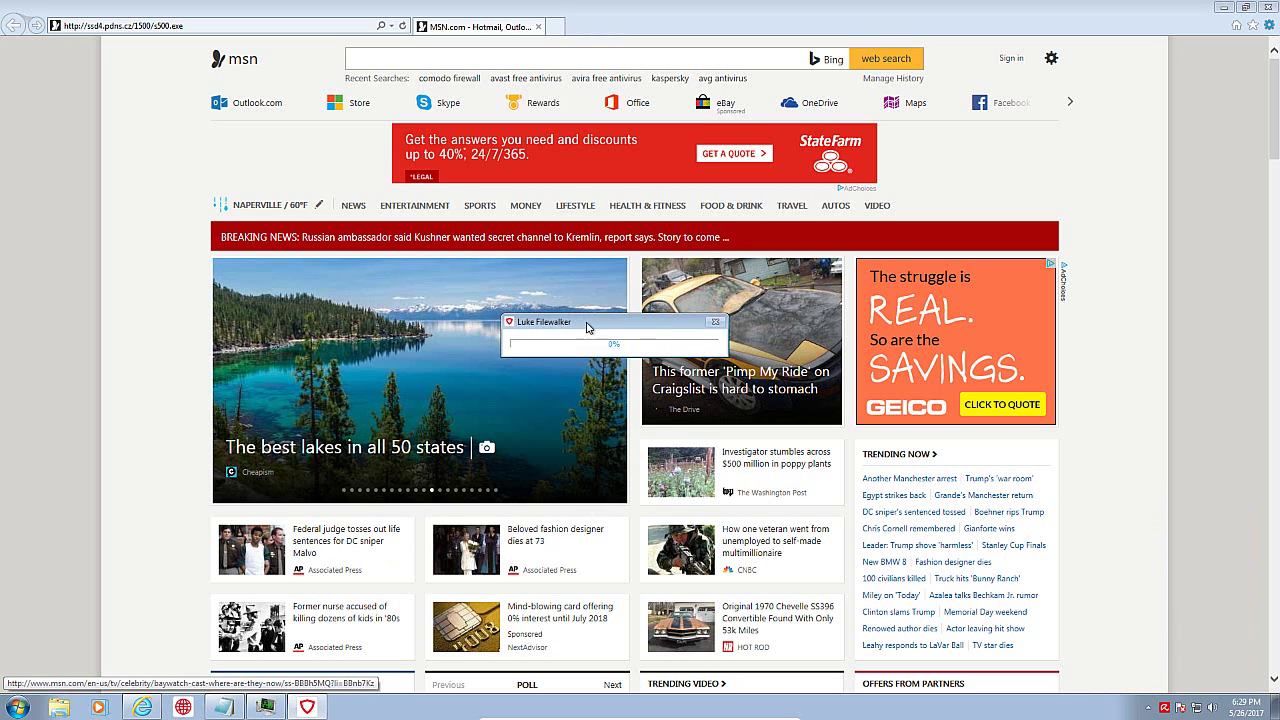
{"action": "left_click_drag", "start_coordinate": [608, 327], "coordinate": [672, 340]}
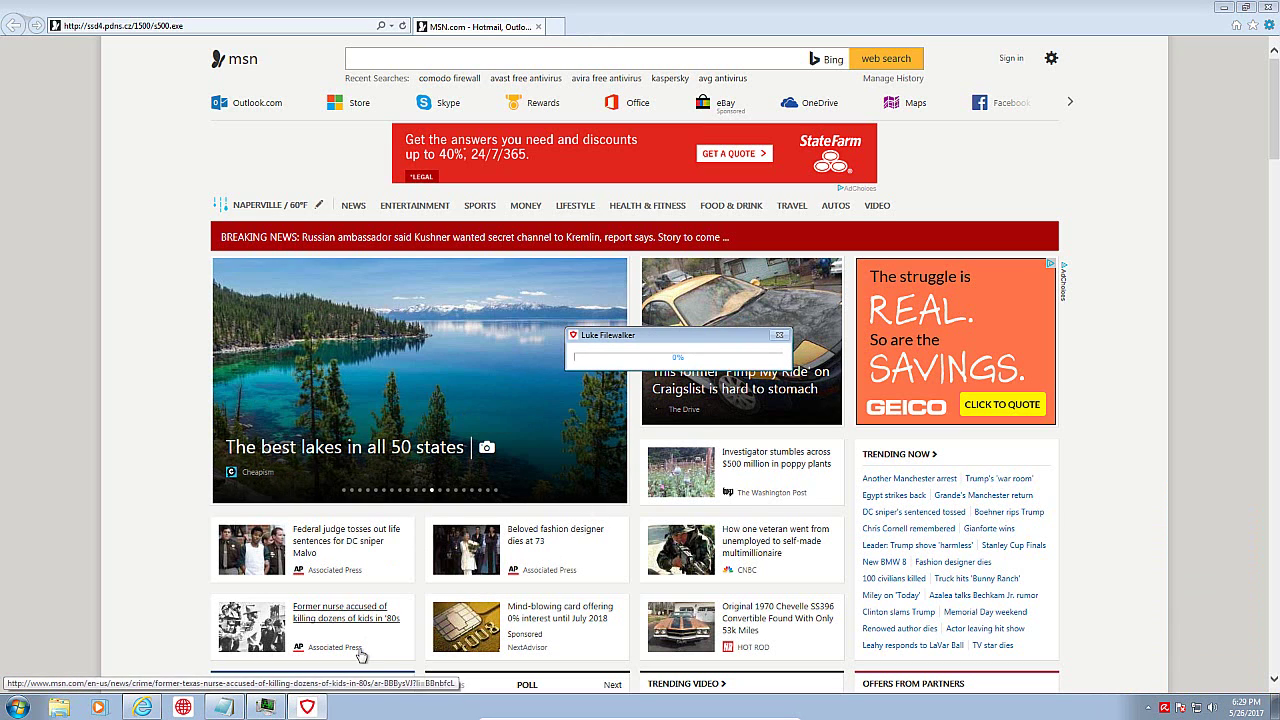
{"action": "left_click", "coordinate": [224, 707]}
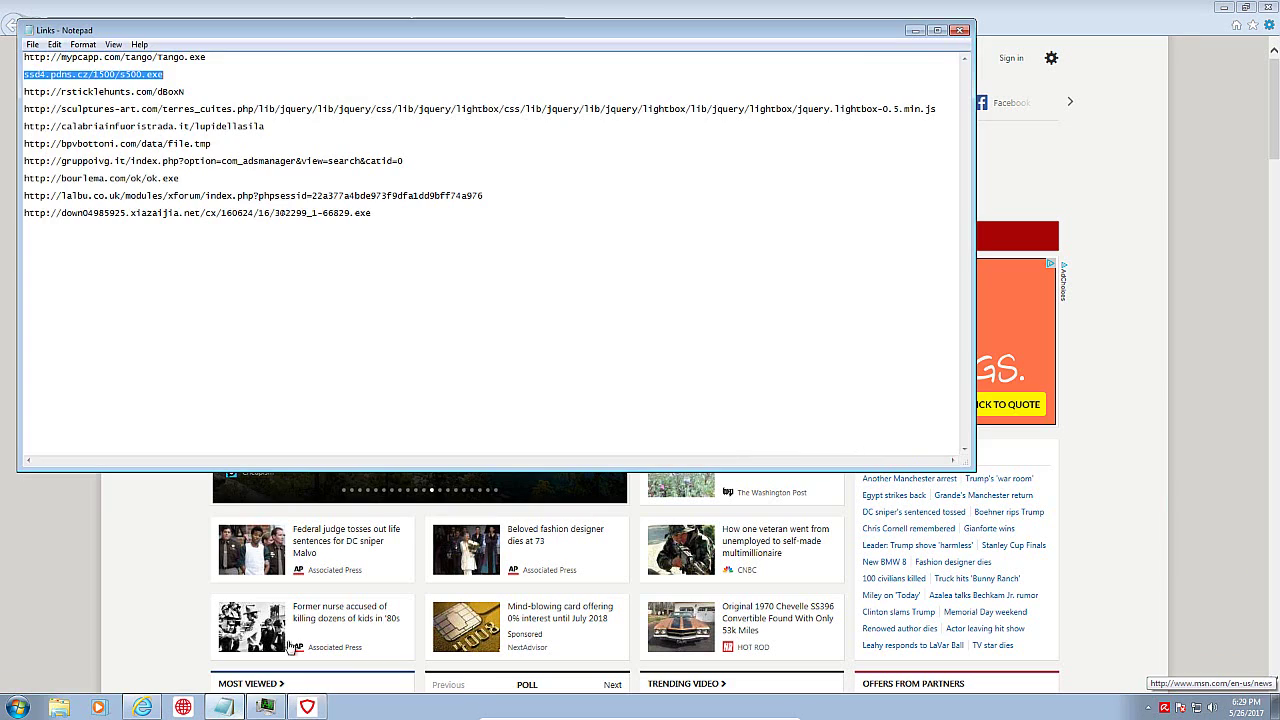
Step: Select the rsticklehunts.com/dBoxN link in Notepad and select Internet Explorer's current address to replace it
{"action": "left_click", "coordinate": [163, 90]}
{"action": "left_click_drag", "start_coordinate": [193, 91], "coordinate": [22, 93]}
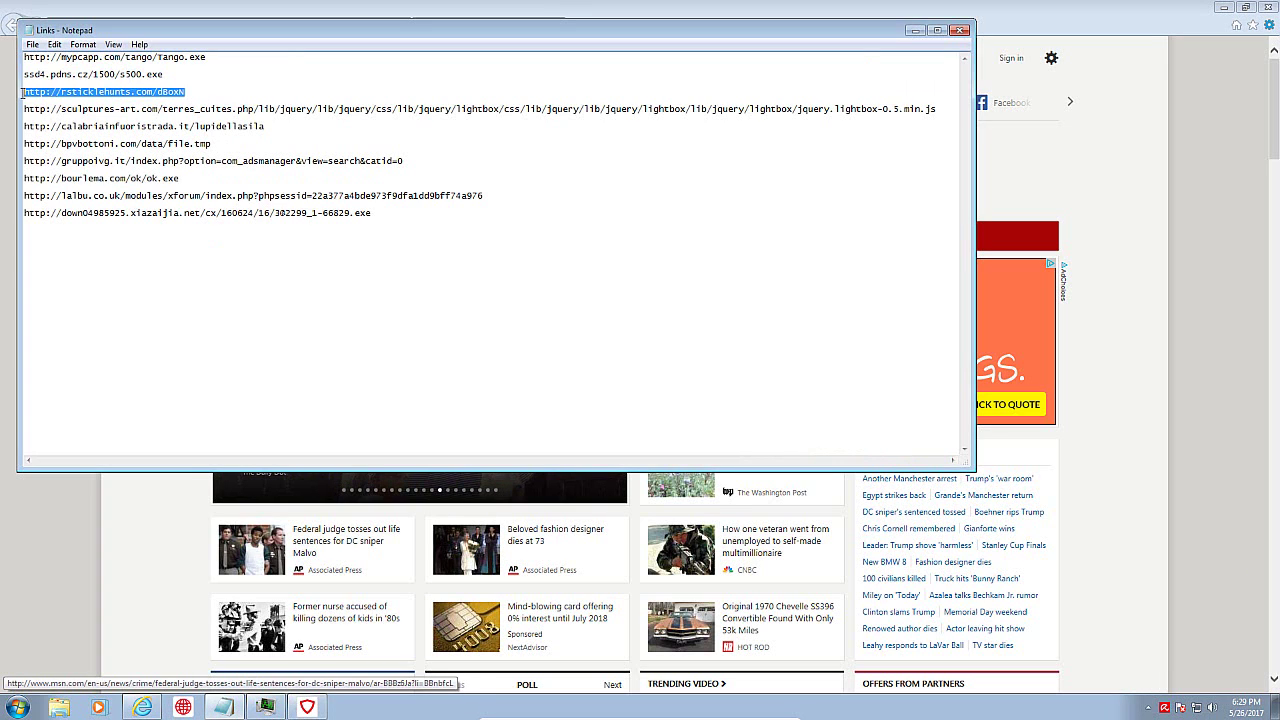
{"action": "left_click", "coordinate": [1018, 32]}
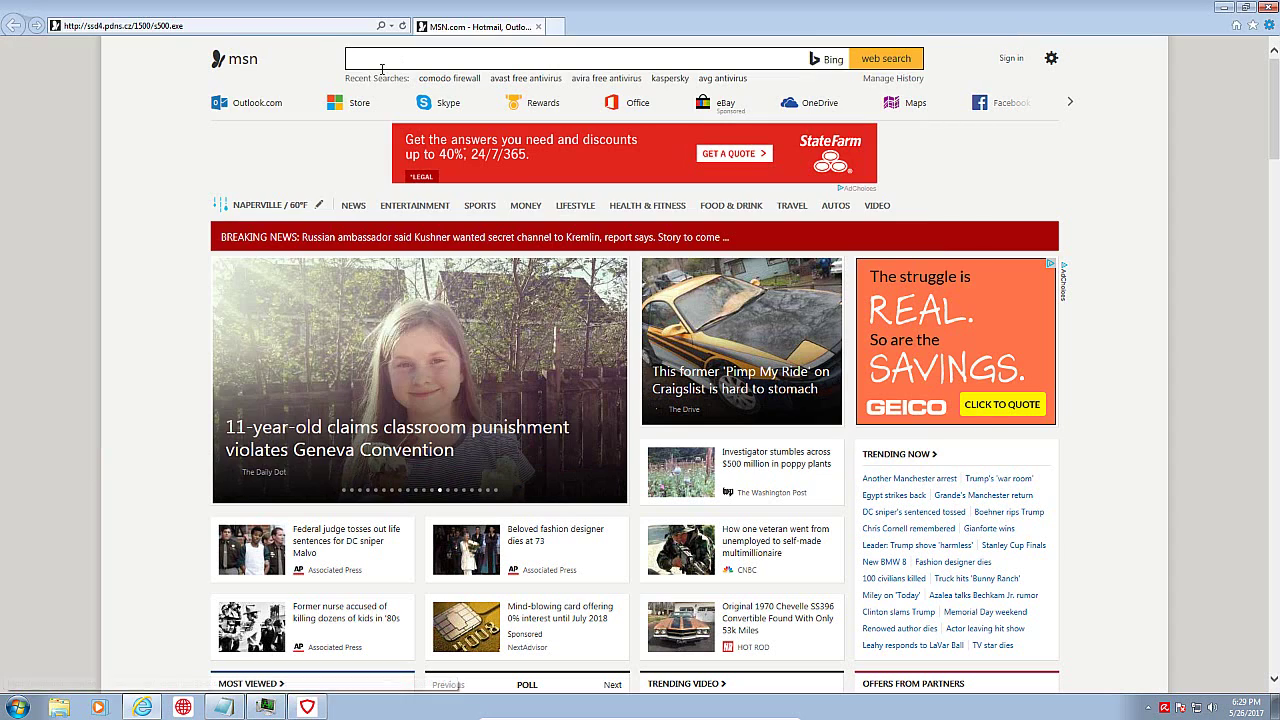
{"action": "left_click", "coordinate": [296, 28]}
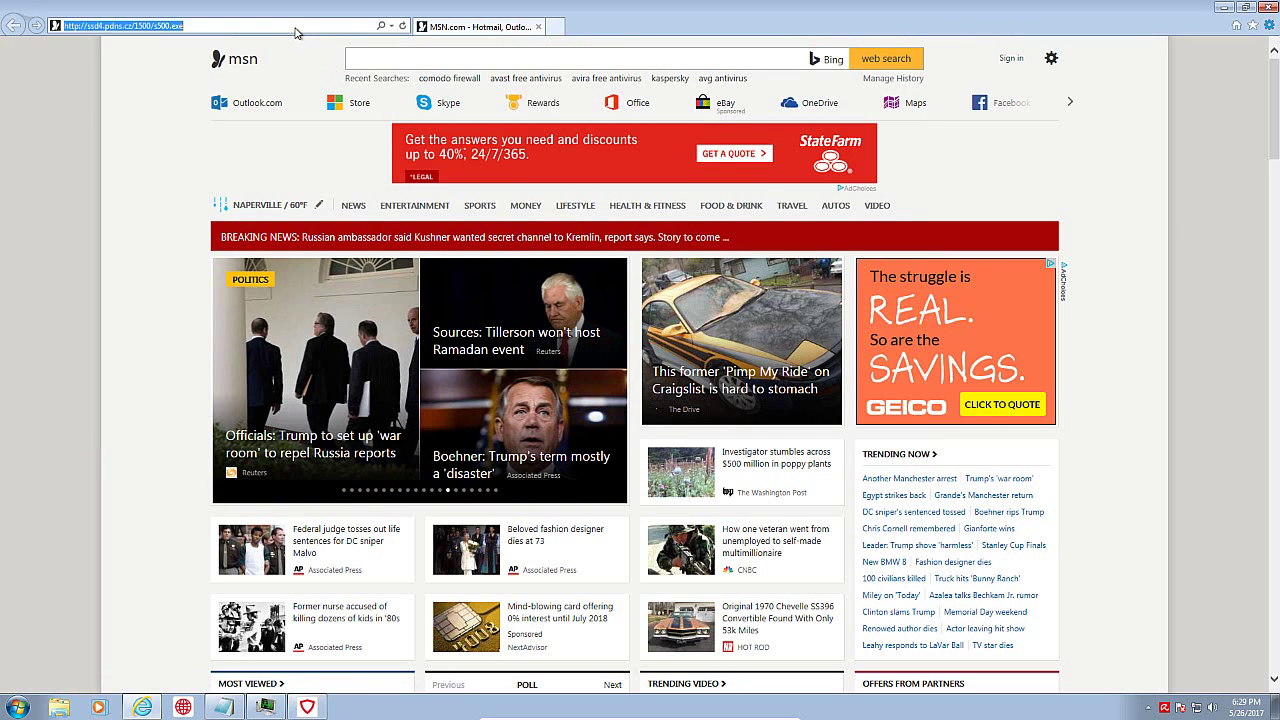
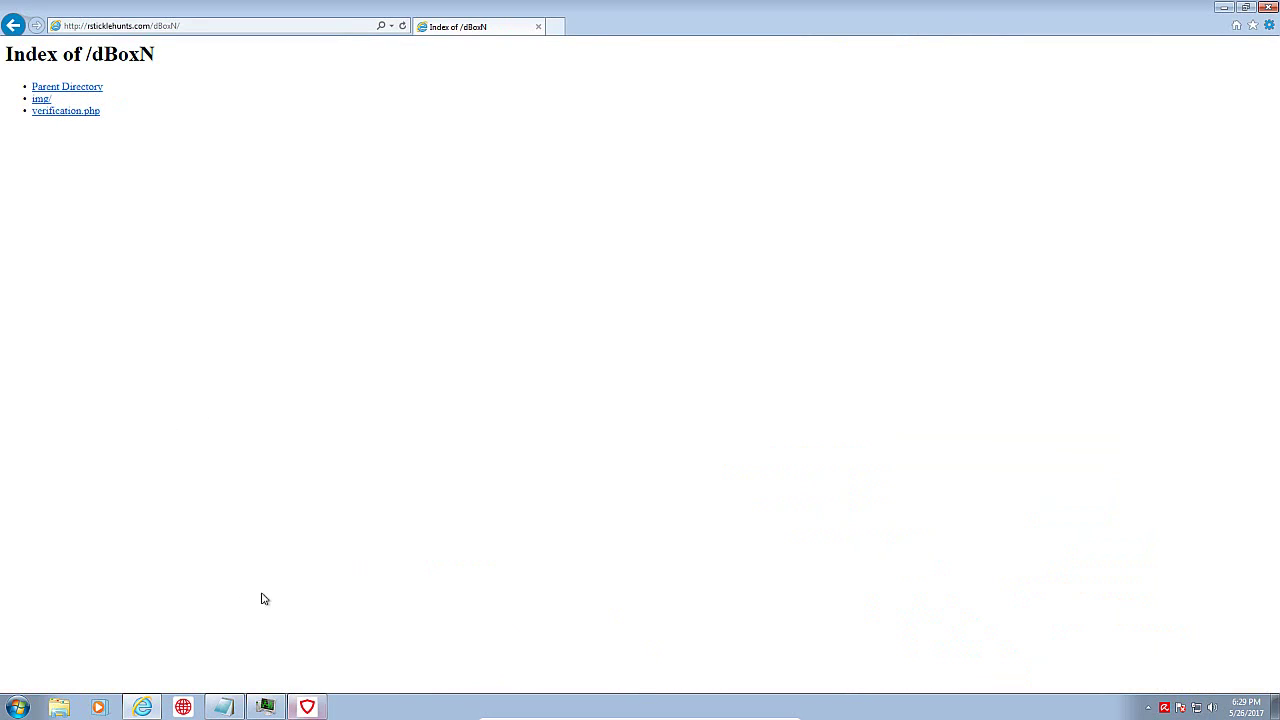
{"action": "left_click", "coordinate": [42, 100]}
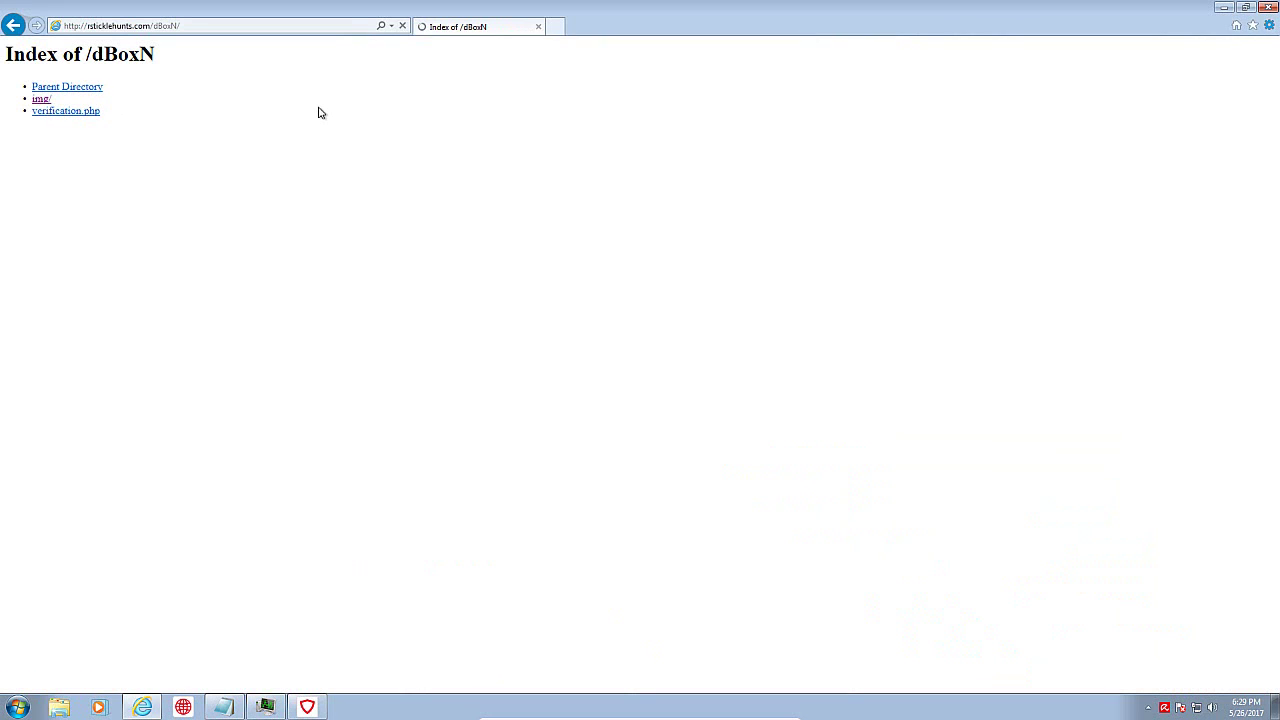
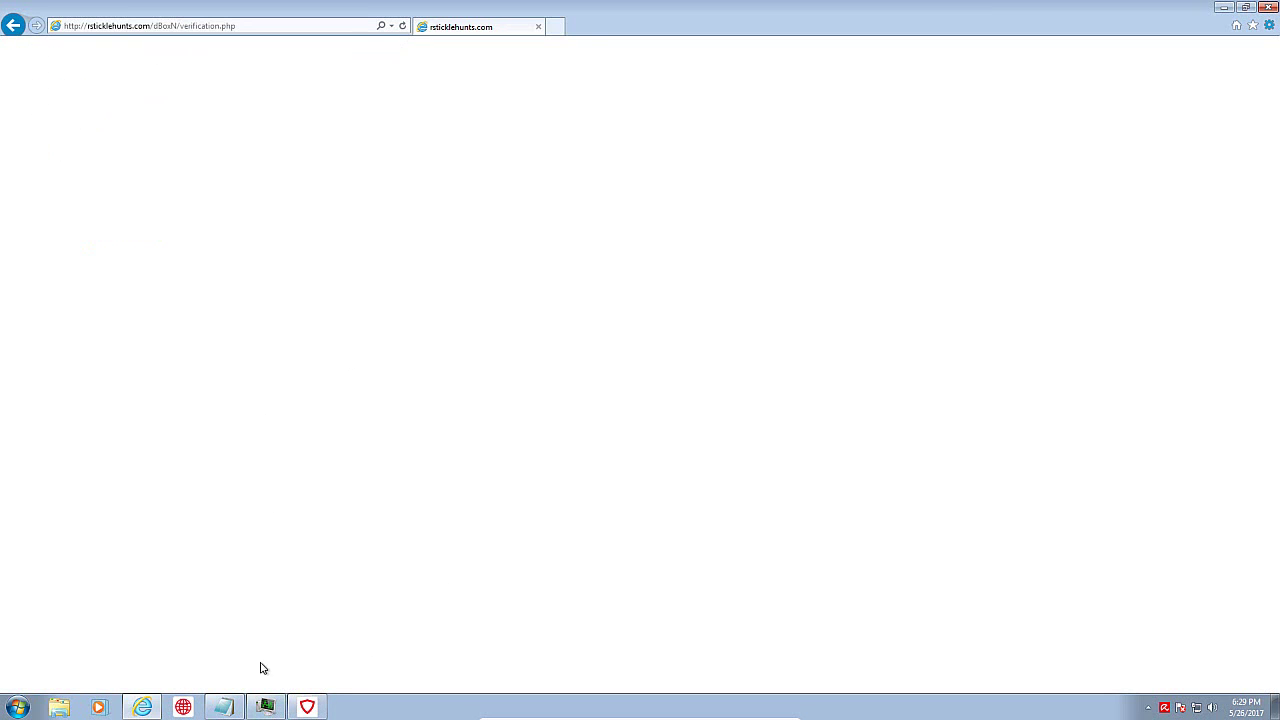
Step: Select and copy the full sculptures-art.com link line from the Notepad links list
{"action": "left_click", "coordinate": [217, 714]}
{"action": "left_click_drag", "start_coordinate": [217, 113], "coordinate": [884, 109]}
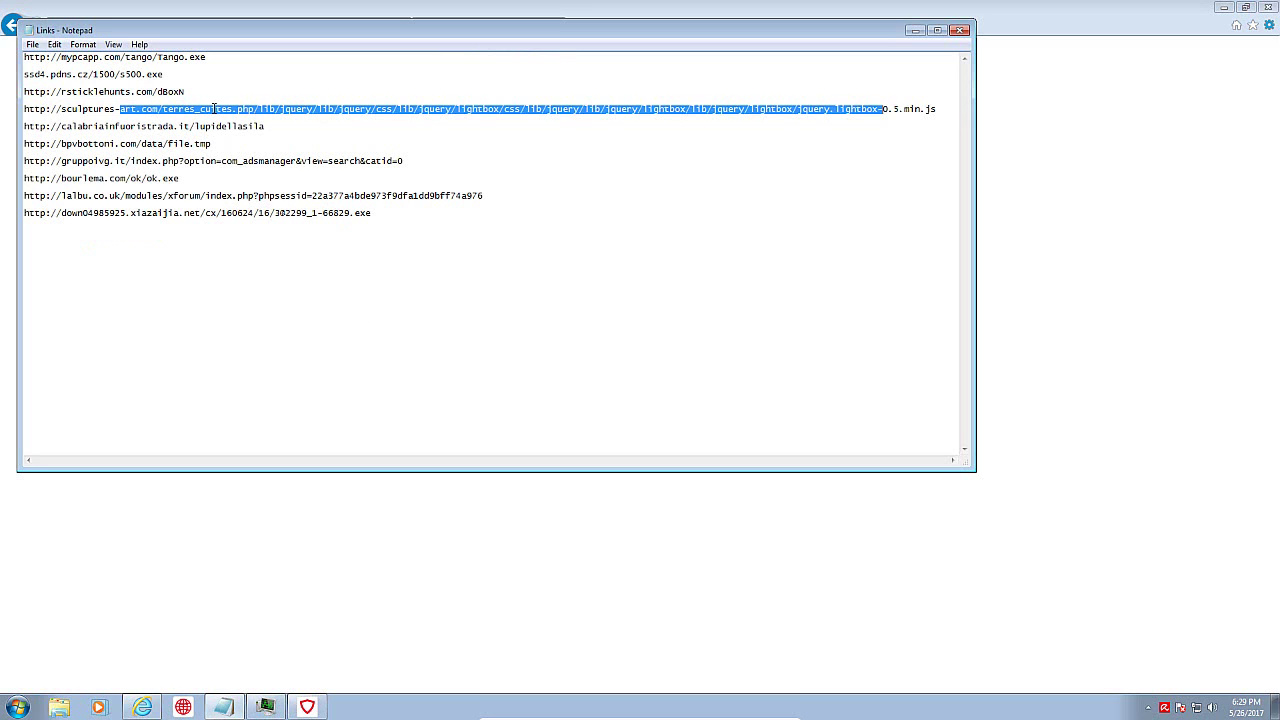
{"action": "left_click", "coordinate": [149, 109]}
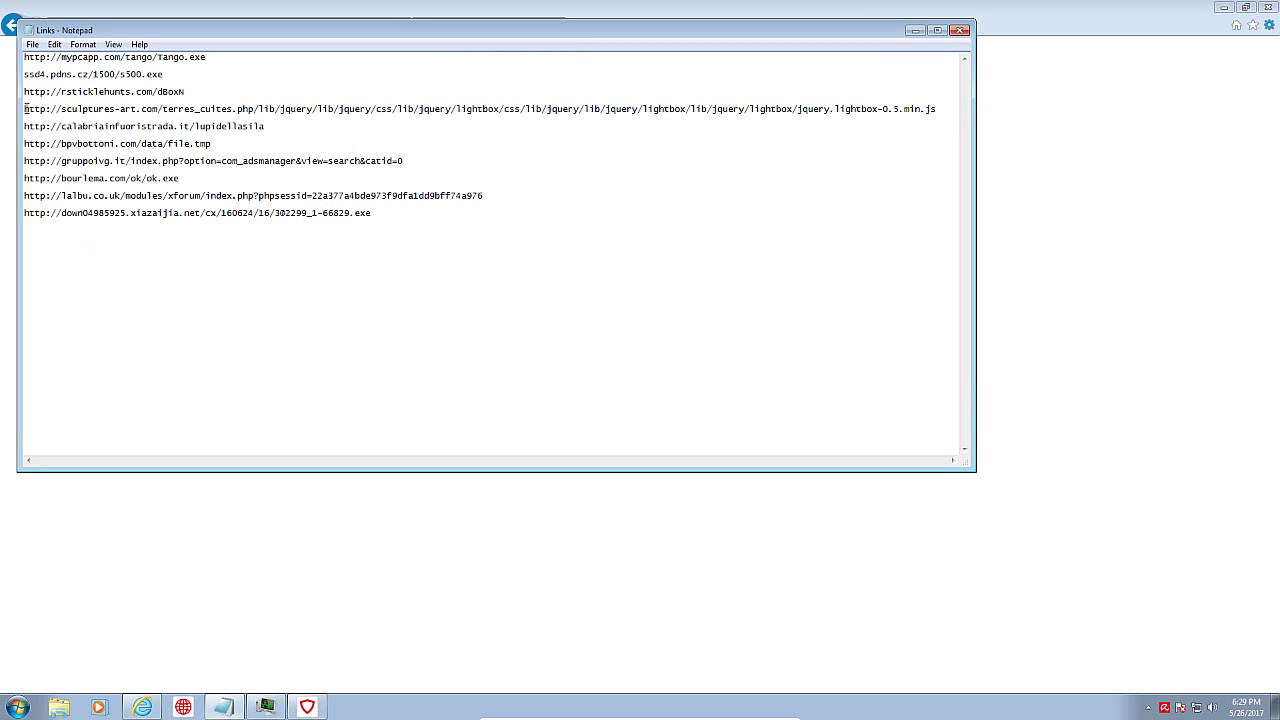
{"action": "left_click_drag", "start_coordinate": [53, 108], "coordinate": [971, 105]}
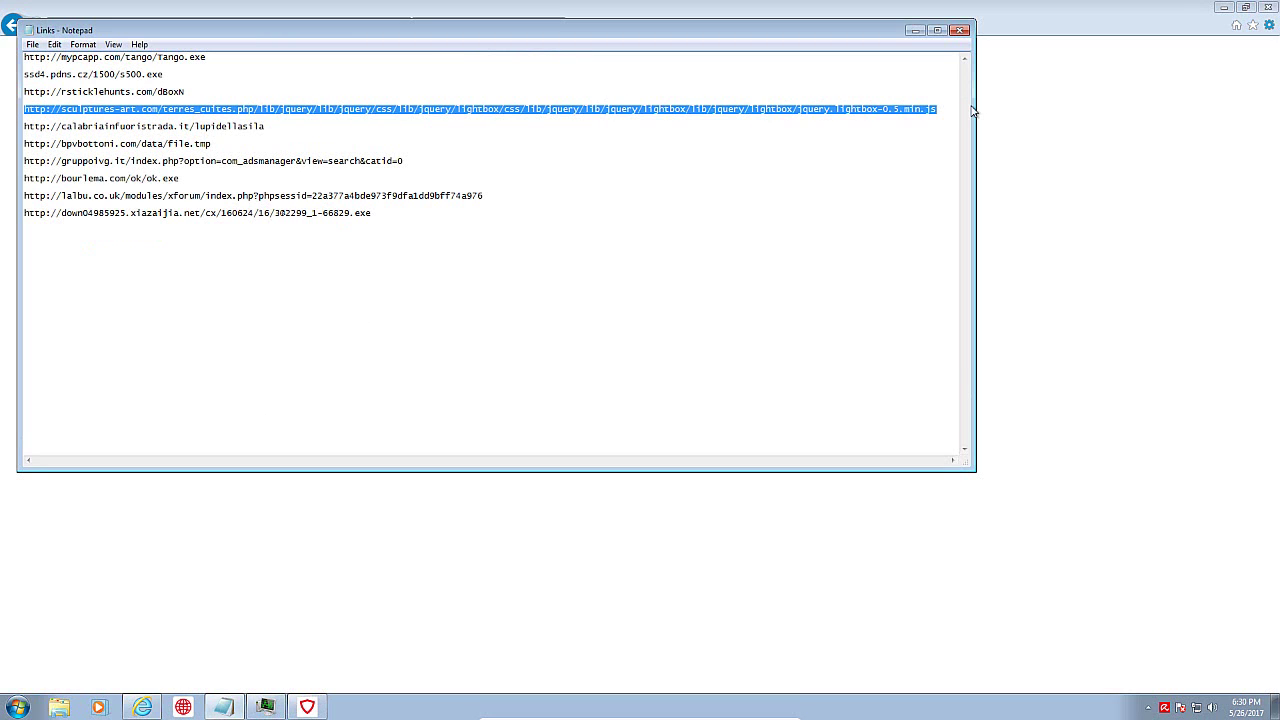
{"action": "left_click", "coordinate": [914, 30]}
Step: Paste the link into Internet Explorer's address bar and load the Sculptures Art, Terres Cuites page
{"action": "left_click", "coordinate": [213, 30]}
{"action": "key", "text": "ctrl+v"}
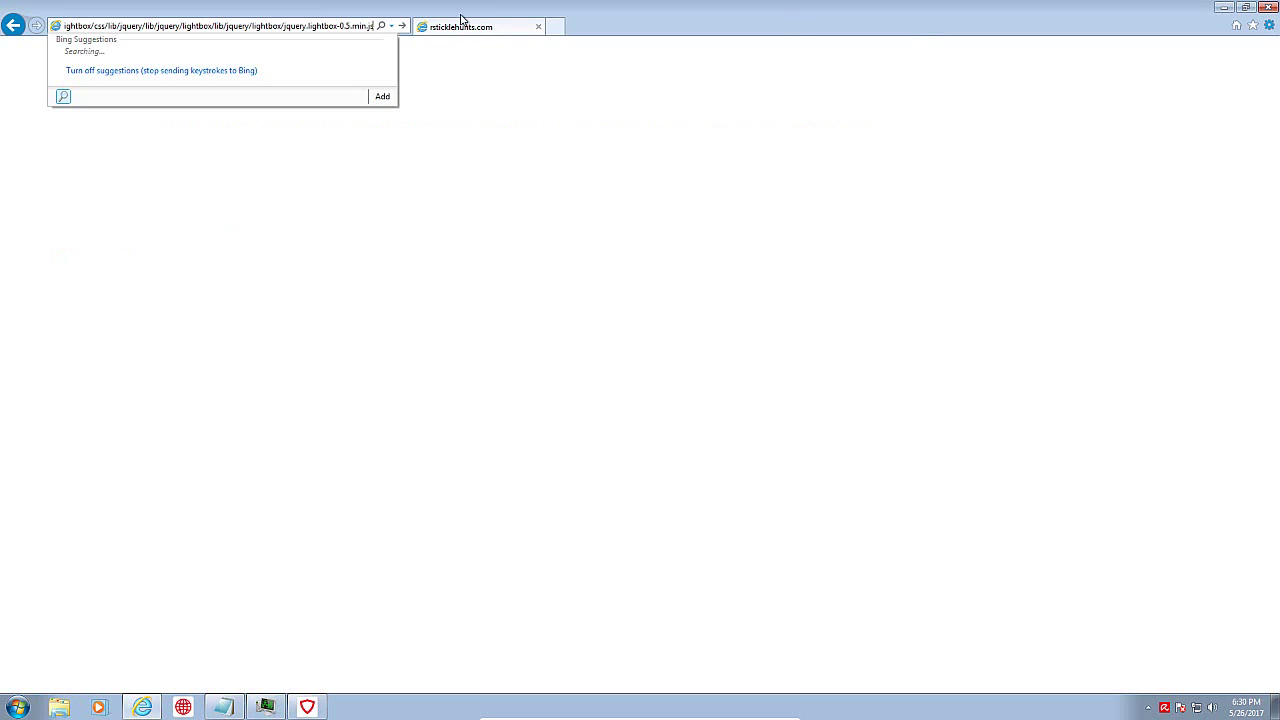
{"action": "key", "text": "Return"}
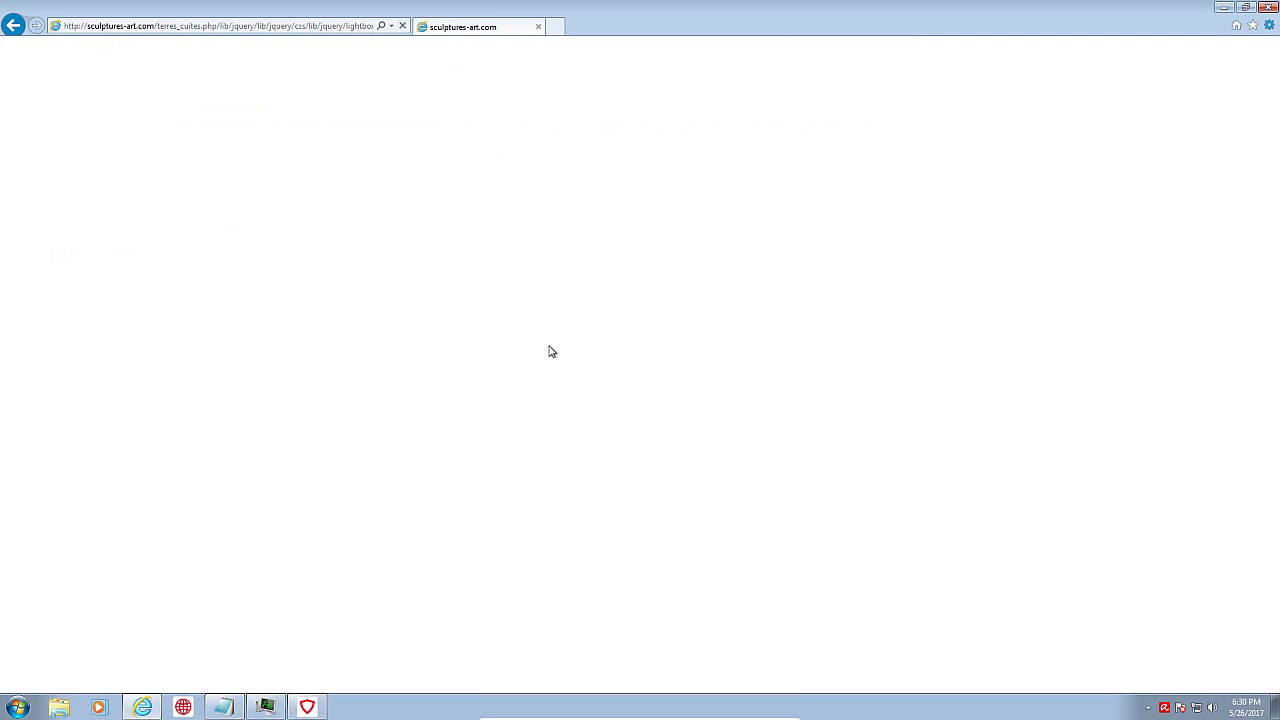
{"action": "left_click", "coordinate": [277, 27]}
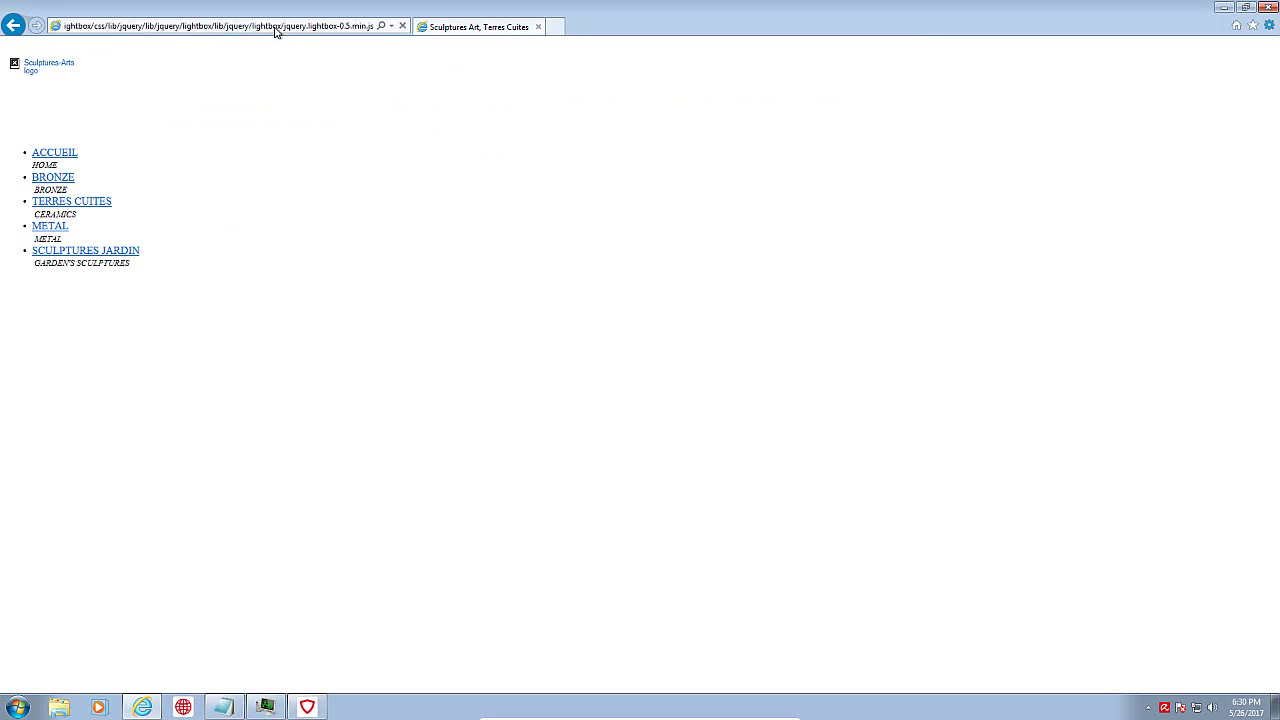
{"action": "left_click", "coordinate": [276, 27]}
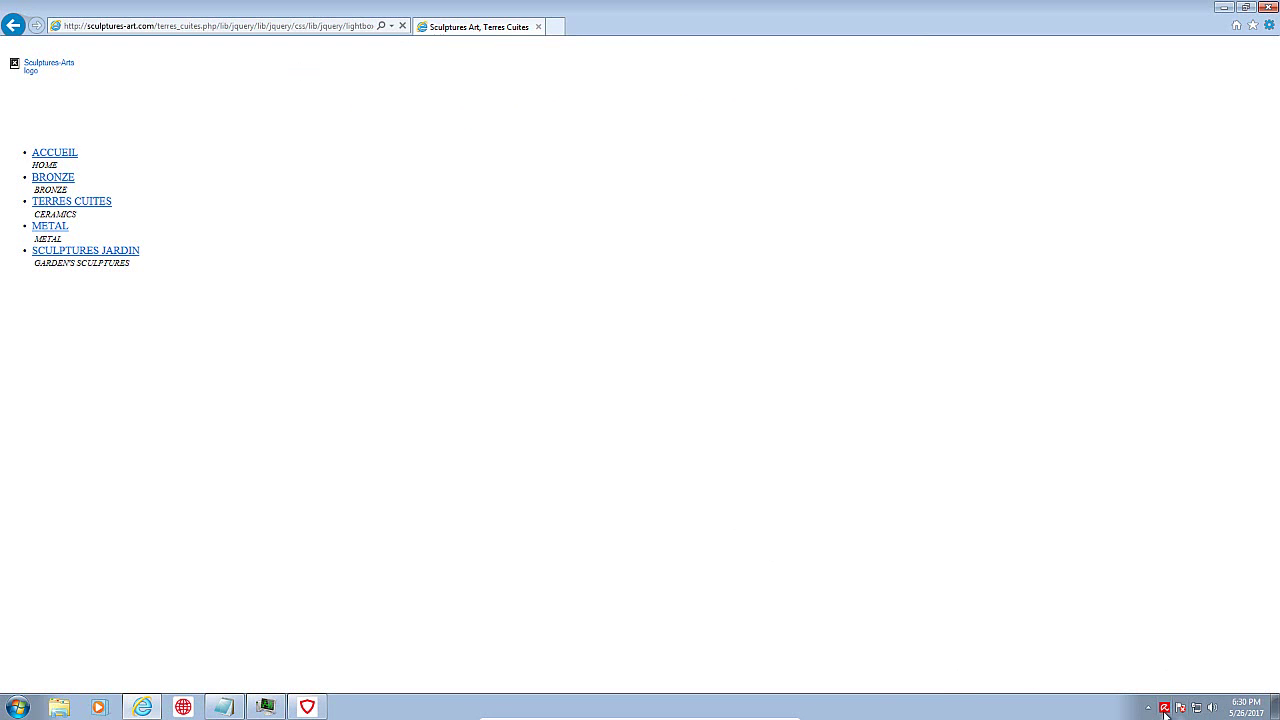
Step: Copy the calabriainfuoristrada.it link from Notepad and load it in Internet Explorer
{"action": "left_click", "coordinate": [223, 707]}
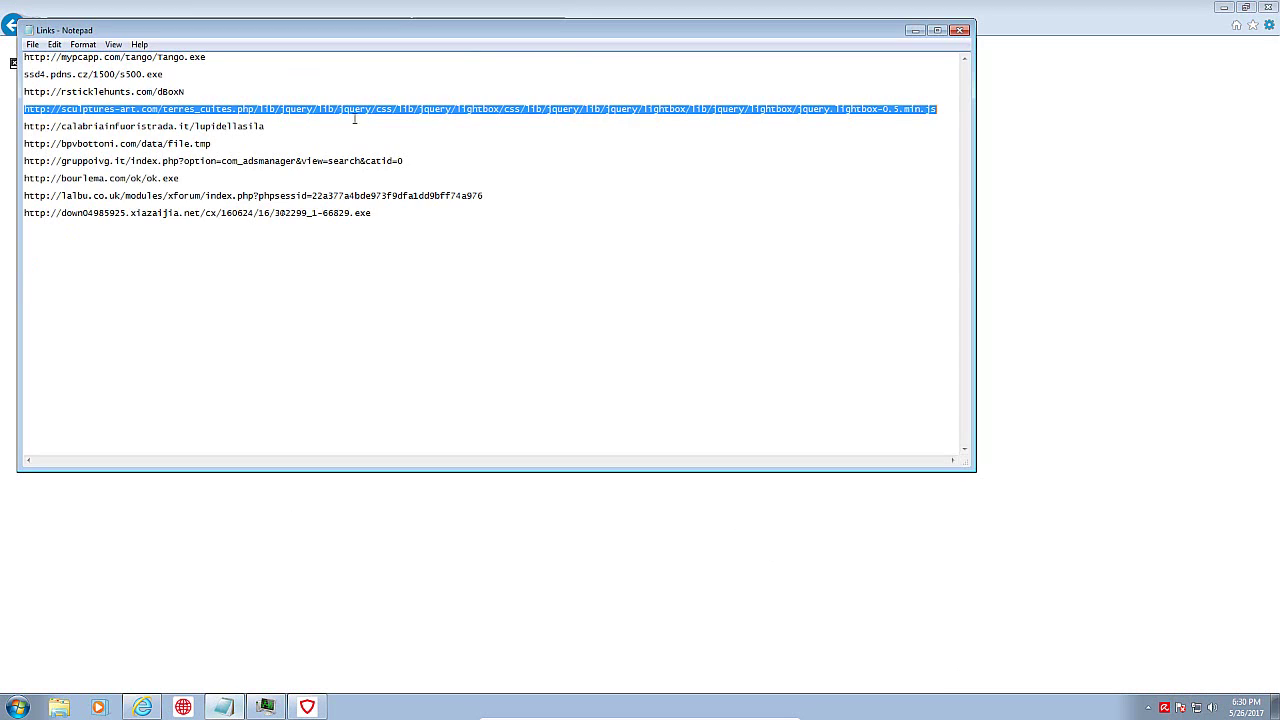
{"action": "double_click", "coordinate": [239, 127]}
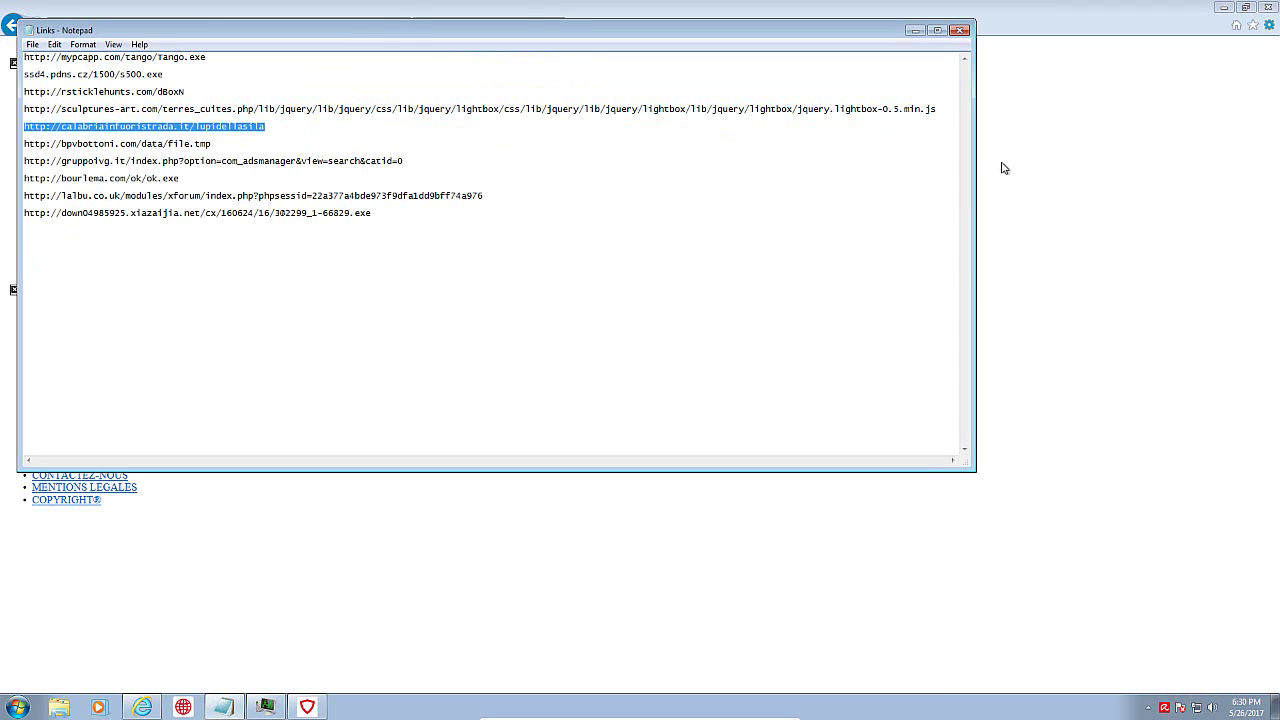
{"action": "left_click", "coordinate": [1004, 168]}
{"action": "left_click", "coordinate": [213, 27]}
{"action": "type", "text": "http://calabriainfuoristrada.it/lupidellasila"}
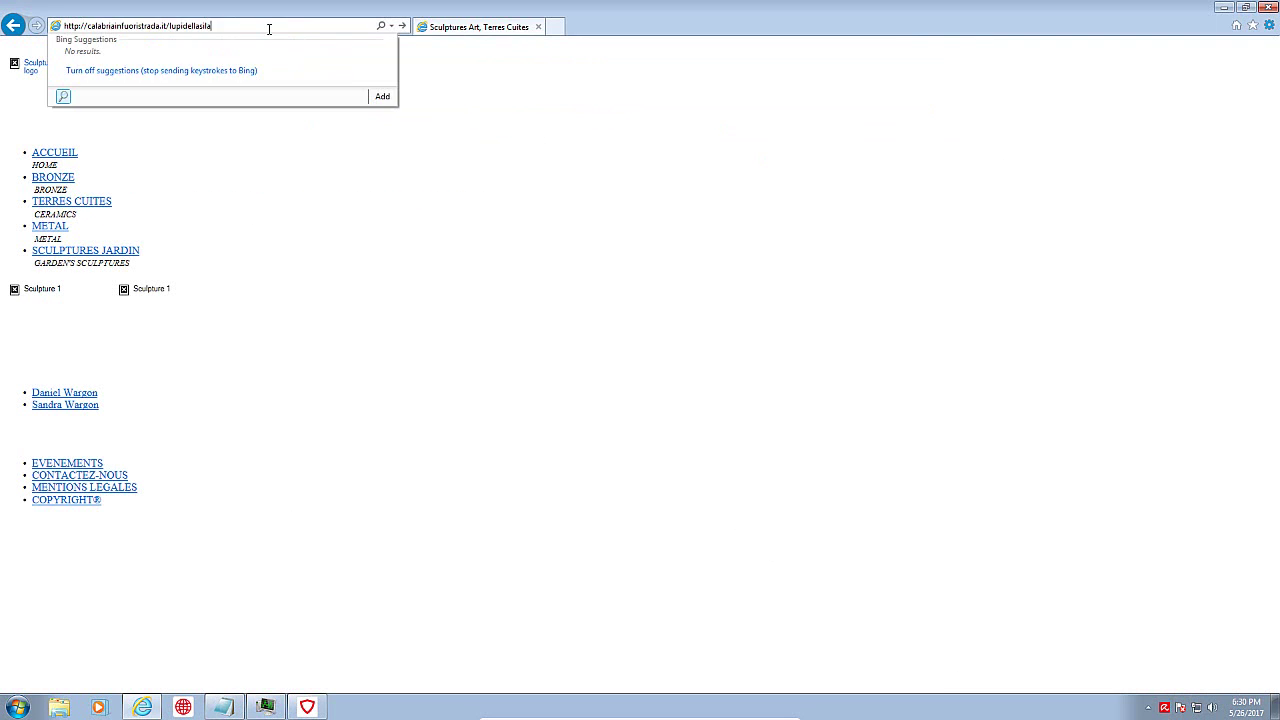
{"action": "key", "text": "Return"}
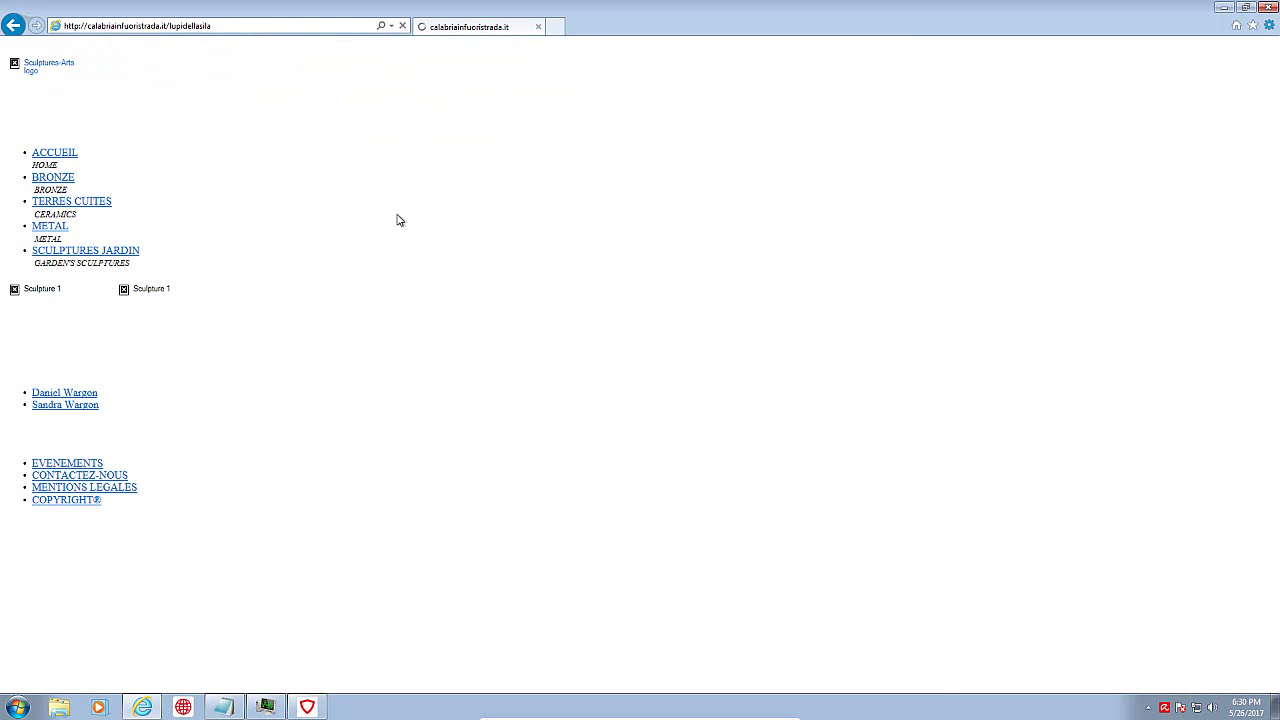
Step: Start Task Manager from the taskbar to check running processes, then return to the browser
{"action": "right_click", "coordinate": [445, 707]}
{"action": "left_click", "coordinate": [474, 657]}
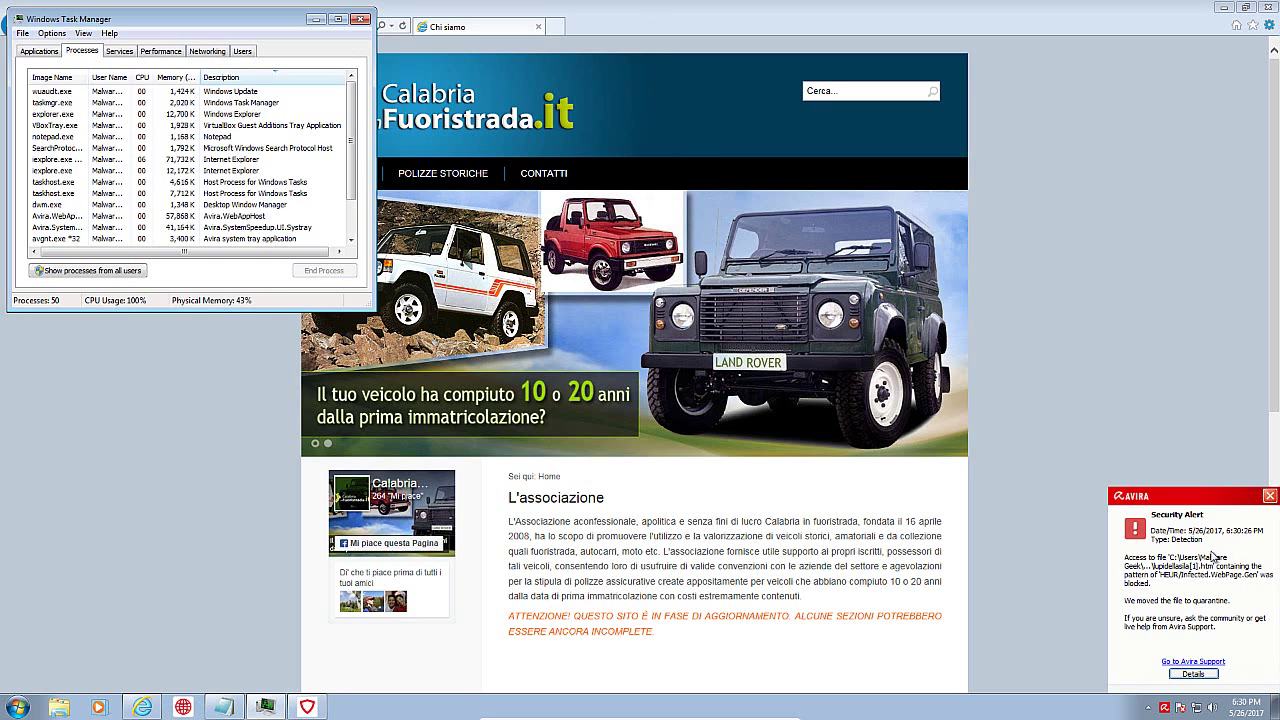
{"action": "left_click", "coordinate": [1101, 279]}
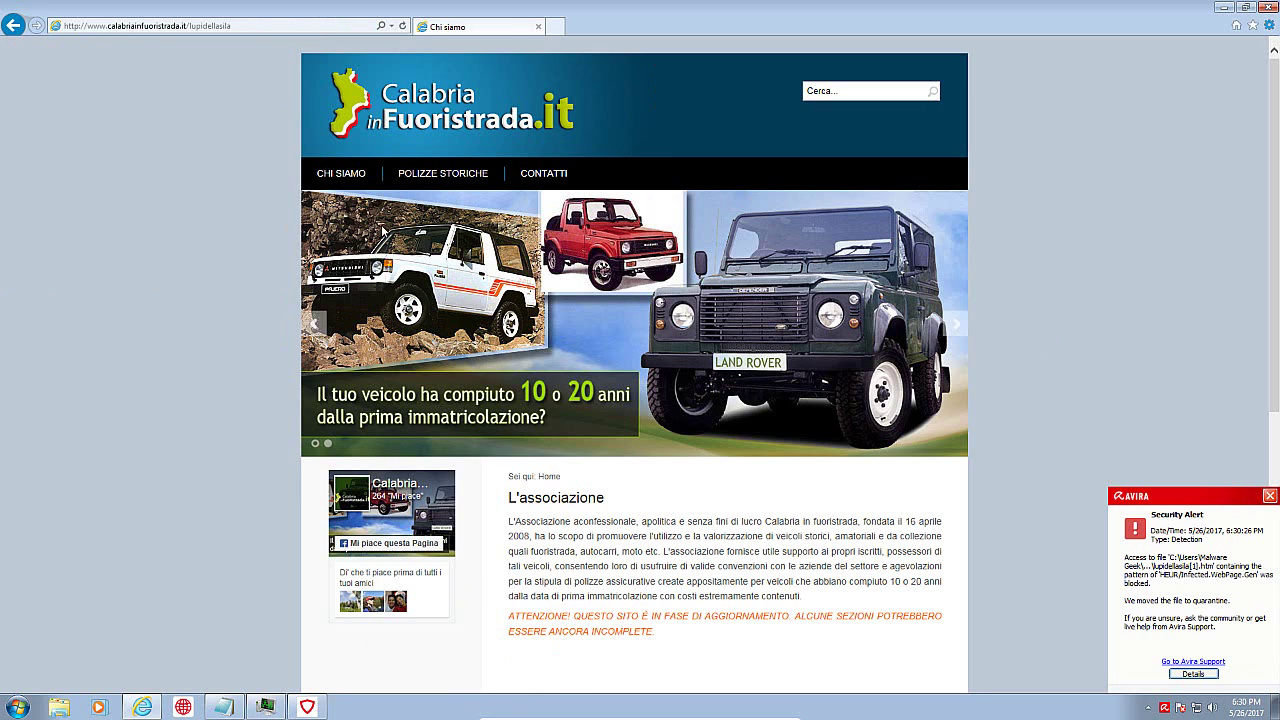
{"action": "left_click", "coordinate": [224, 707]}
Step: Copy the bpvbottoni.com/data/file.tmp link from Notepad and load it in Internet Explorer
{"action": "double_click", "coordinate": [179, 147]}
{"action": "key", "text": "ctrl+c"}
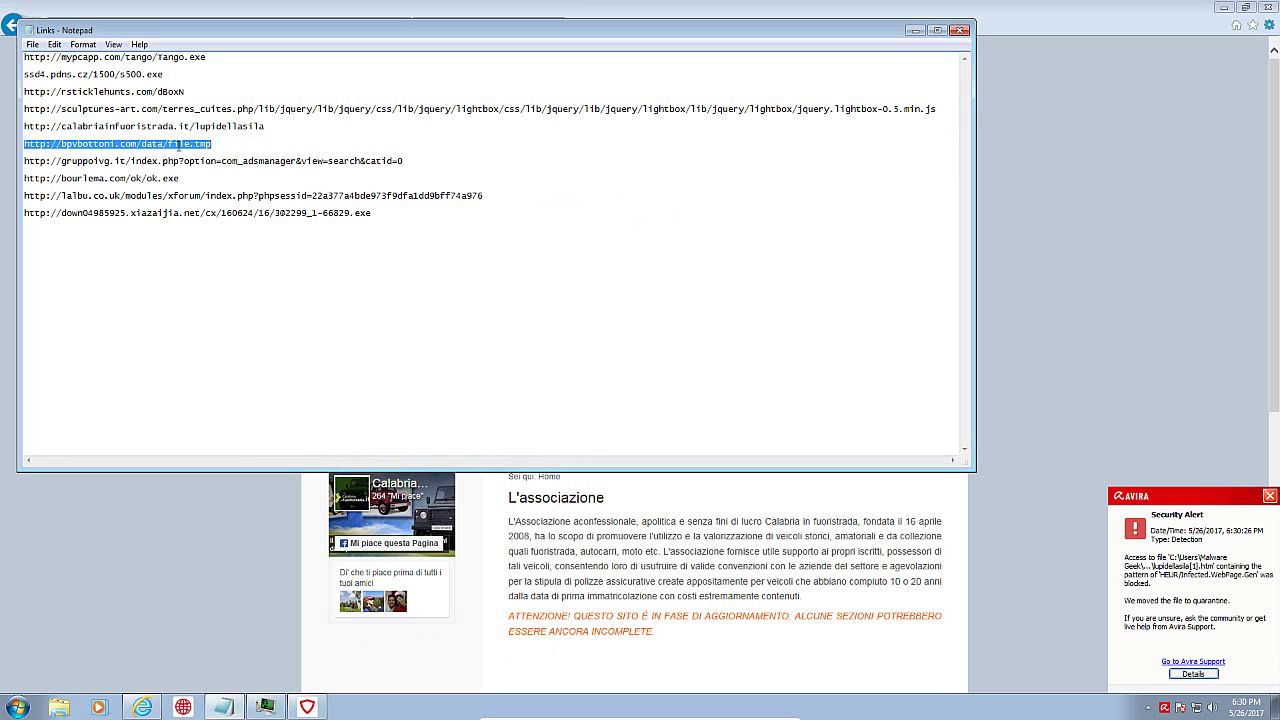
{"action": "left_click", "coordinate": [308, 27]}
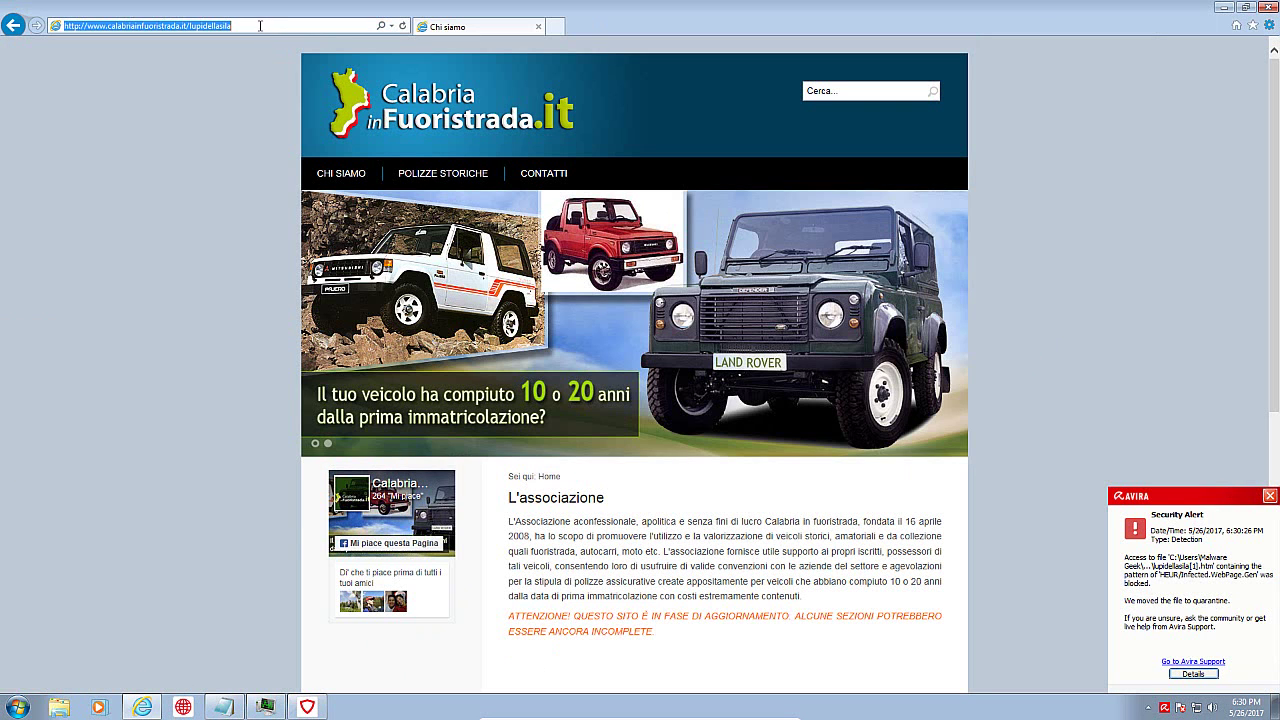
{"action": "key", "text": "ctrl+v"}
{"action": "key", "text": "Return"}
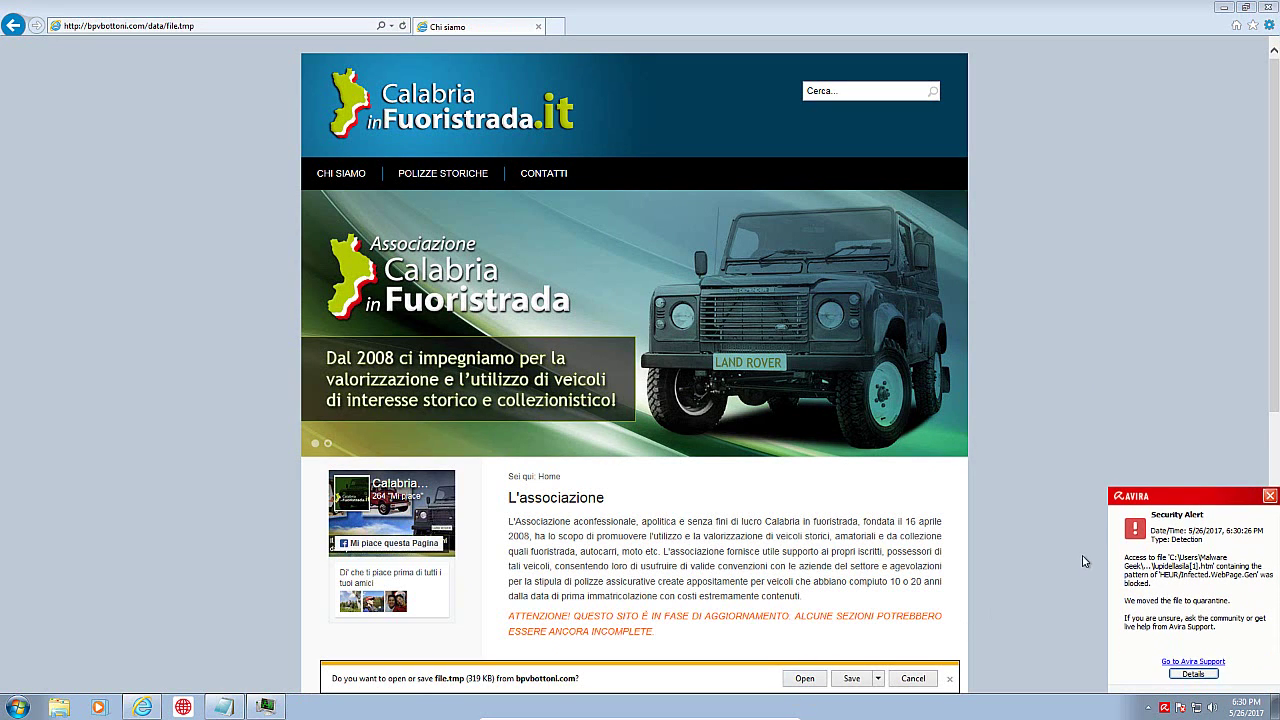
Step: Dismiss the Avira alert, try running the downloaded file.tmp, and close Windows' can't-open message
{"action": "left_click", "coordinate": [1269, 496]}
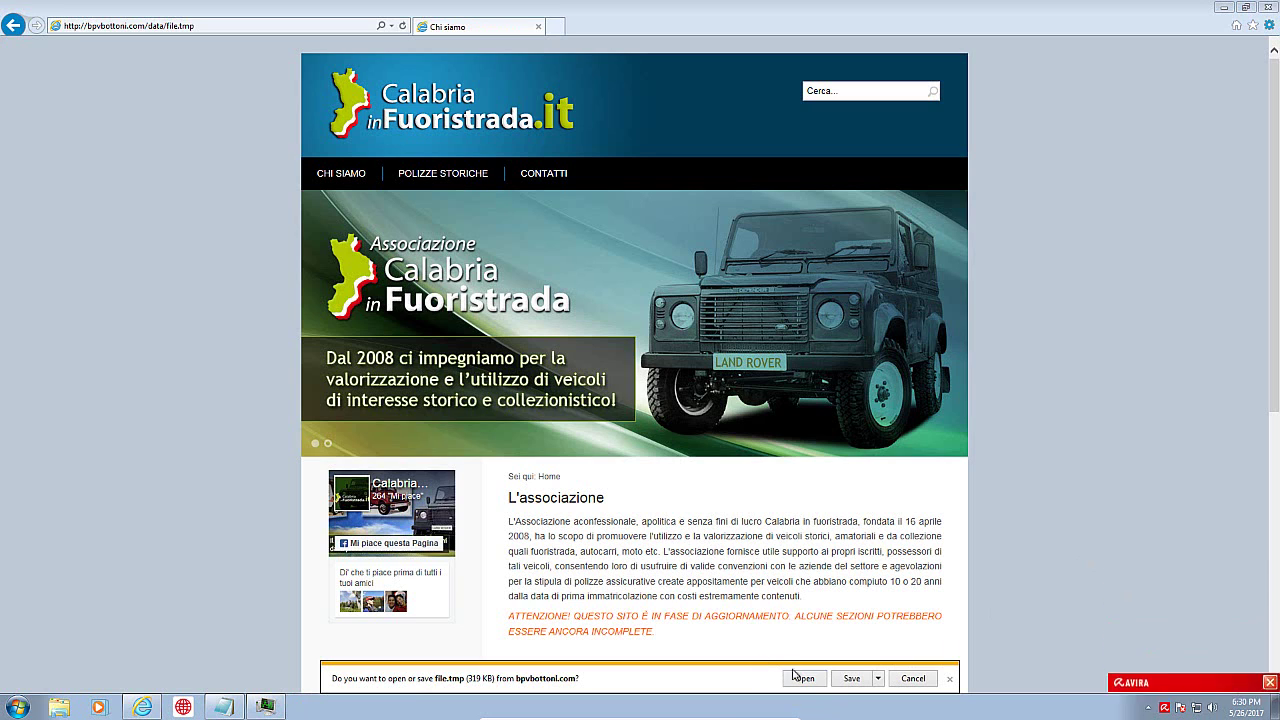
{"action": "left_click", "coordinate": [810, 681]}
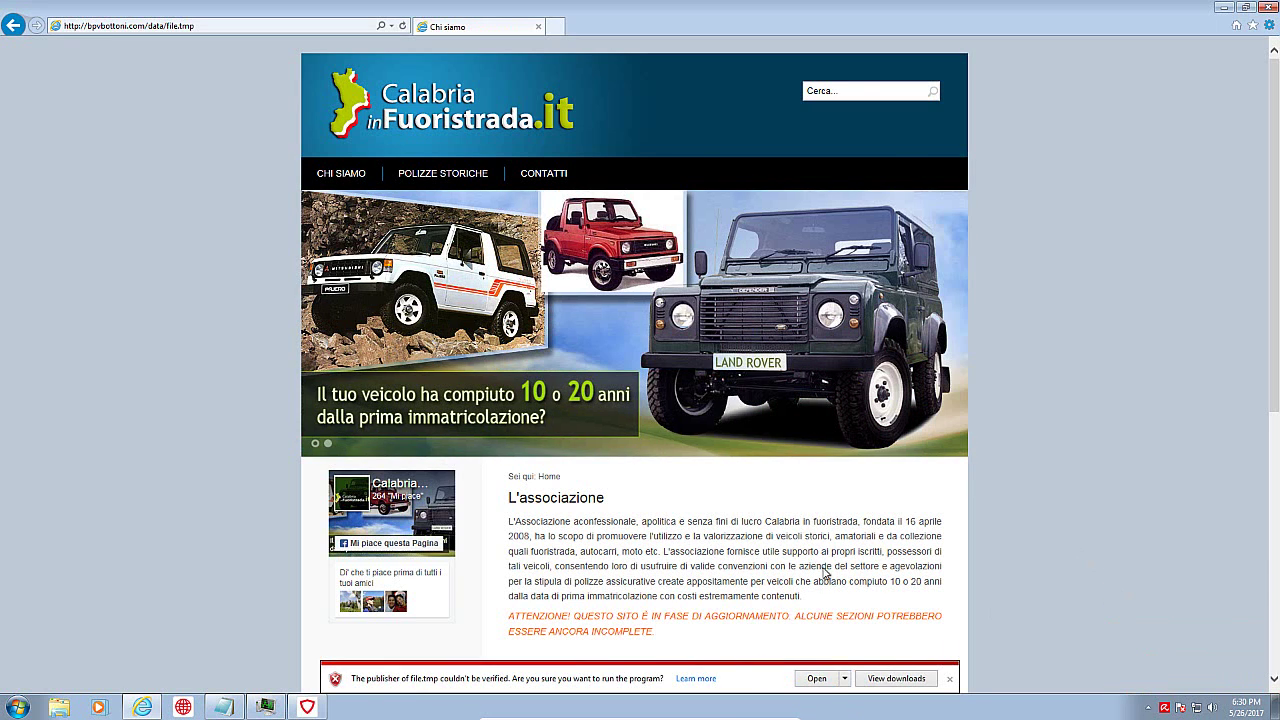
{"action": "left_click", "coordinate": [823, 682]}
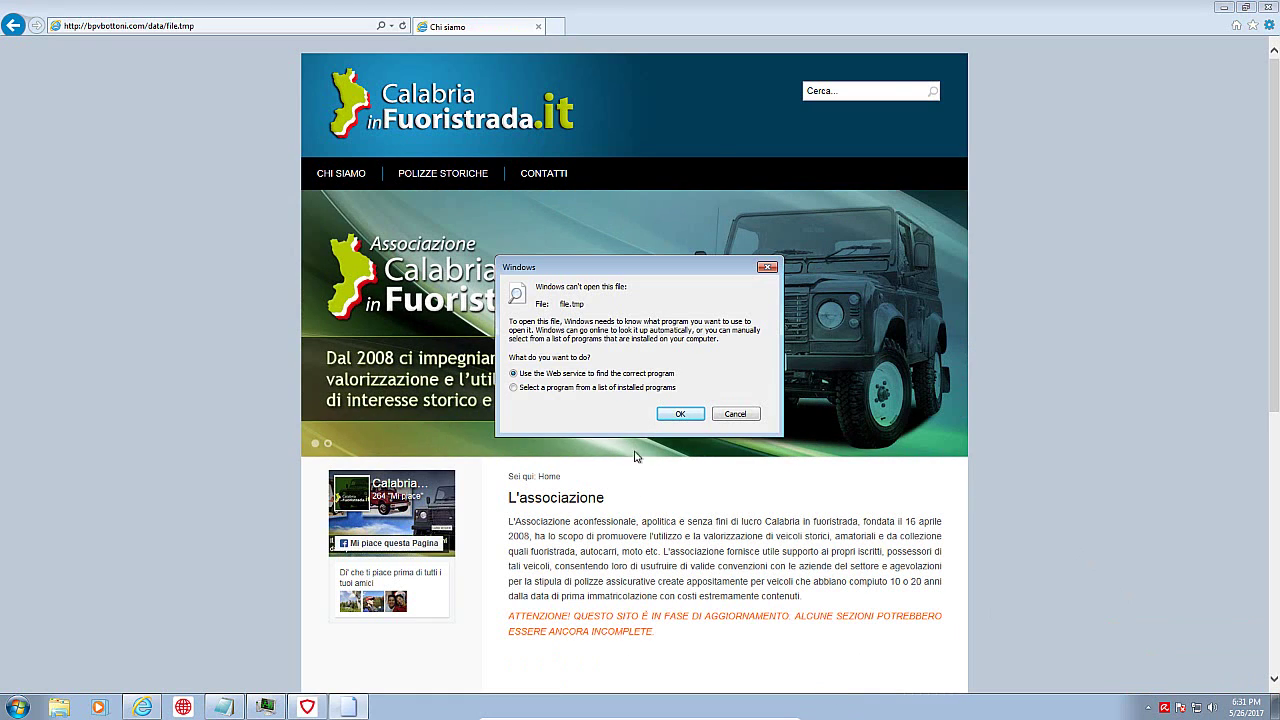
{"action": "left_click", "coordinate": [735, 413]}
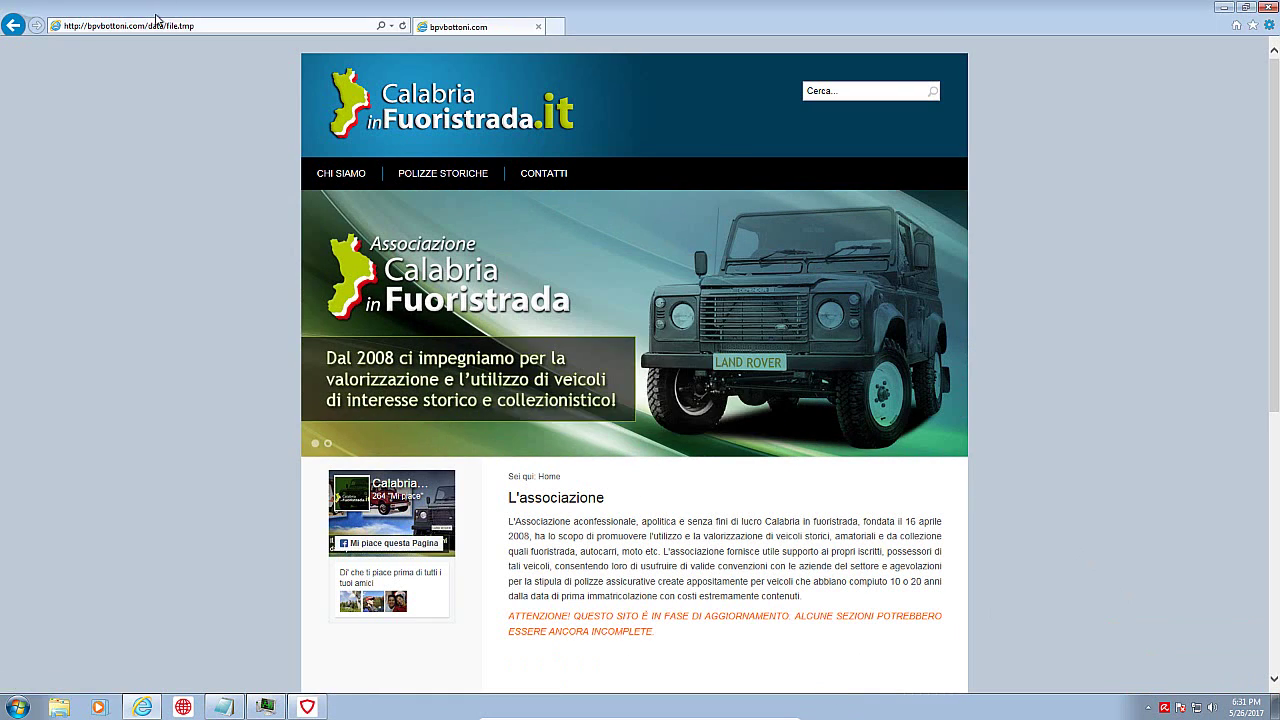
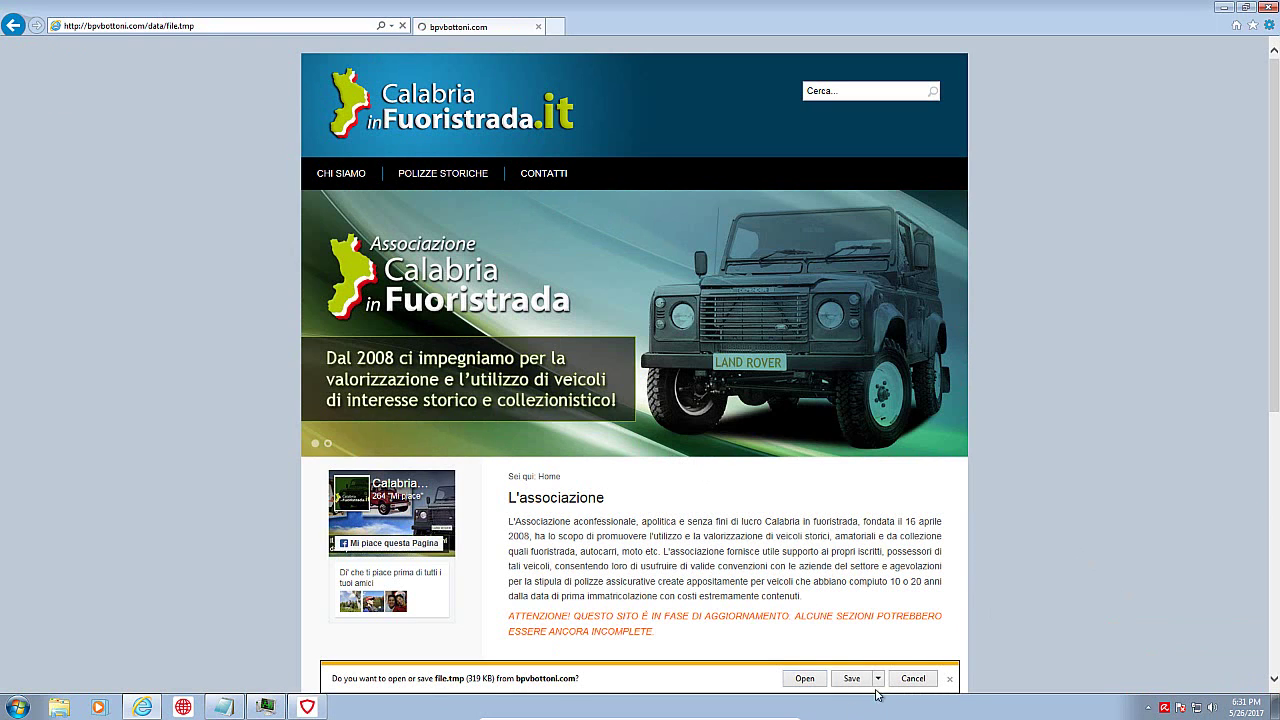
Step: Save the bpvbottoni file.tmp download to the Desktop as file.exe via Save as
{"action": "left_click", "coordinate": [877, 679]}
{"action": "left_click", "coordinate": [904, 663]}
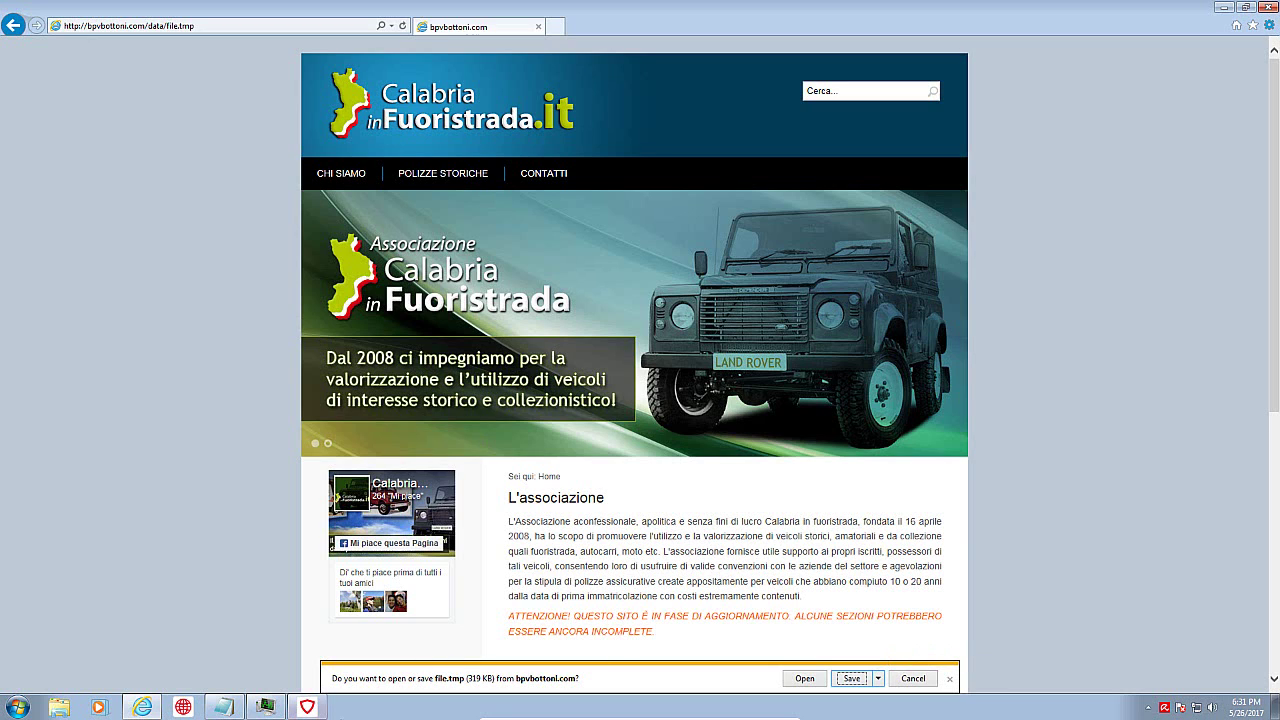
{"action": "left_click", "coordinate": [453, 272]}
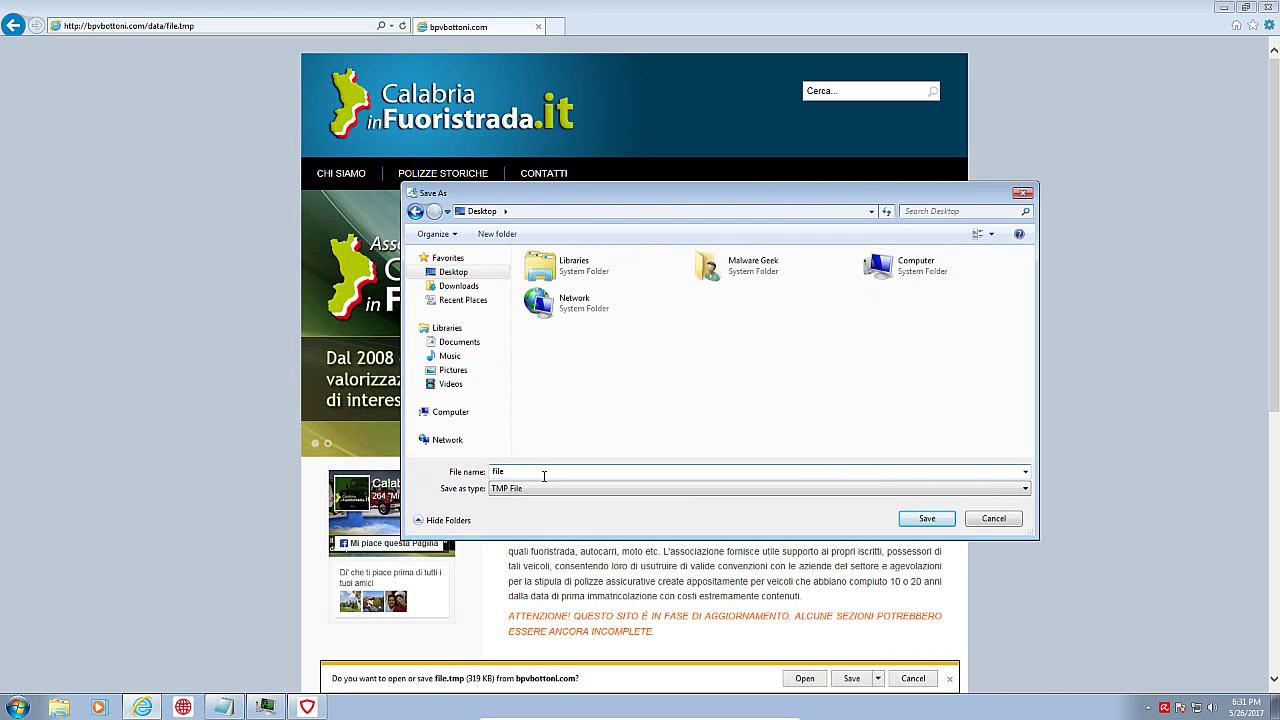
{"action": "key", "text": "Return"}
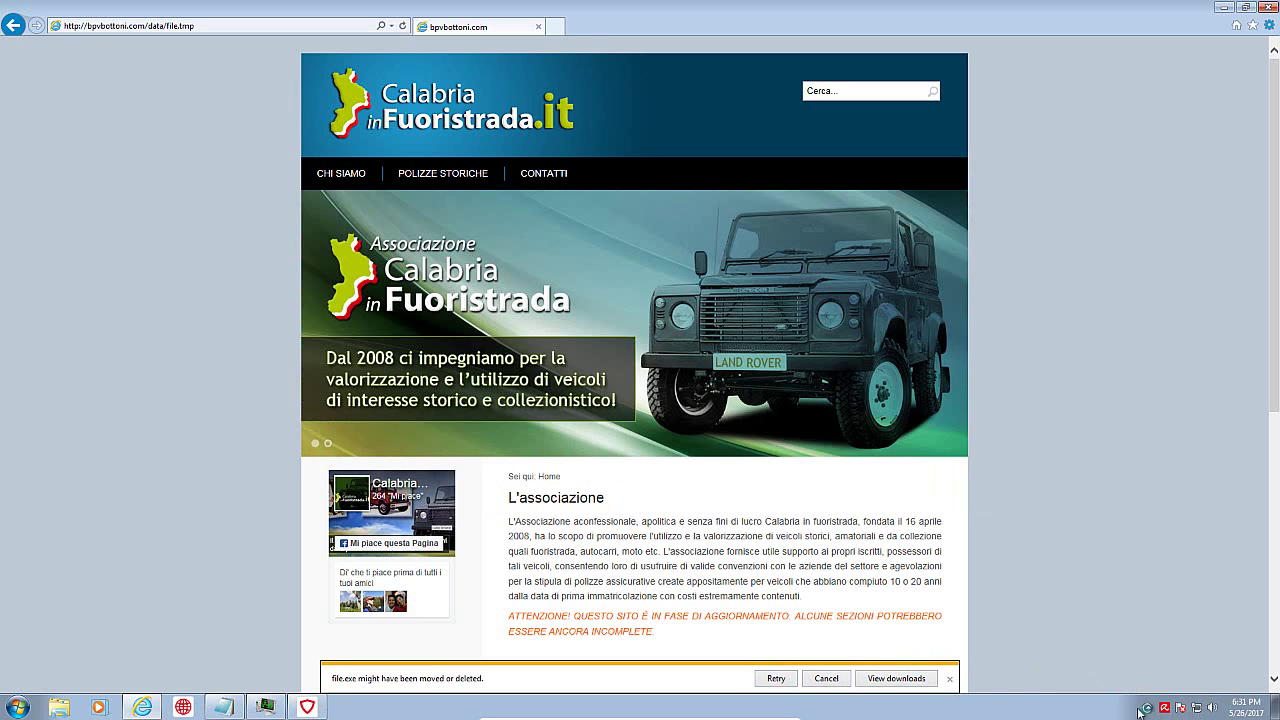
Step: Close the notification saying the downloaded file might have been moved or deleted
{"action": "left_click", "coordinate": [950, 680]}
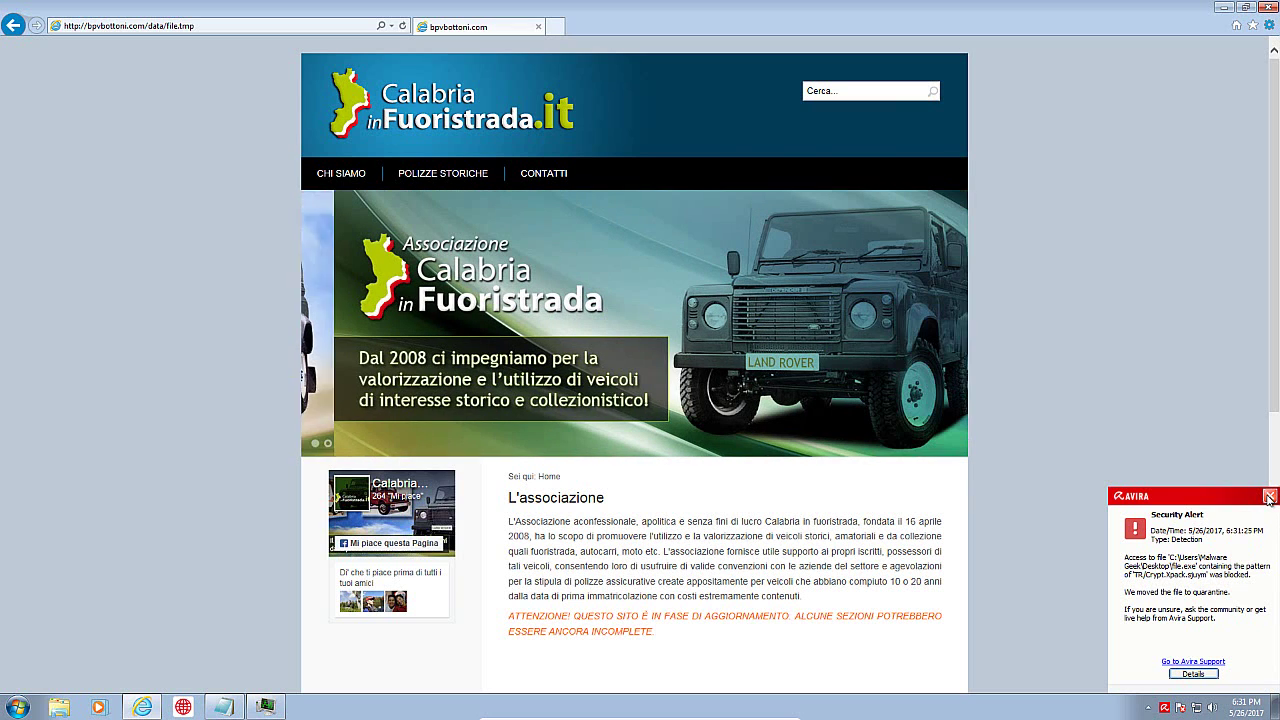
Step: Dismiss the Avira alert, select the gruppoivg.it link in the Links Notepad, and return to Internet Explorer
{"action": "left_click", "coordinate": [1269, 496]}
{"action": "left_click", "coordinate": [221, 702]}
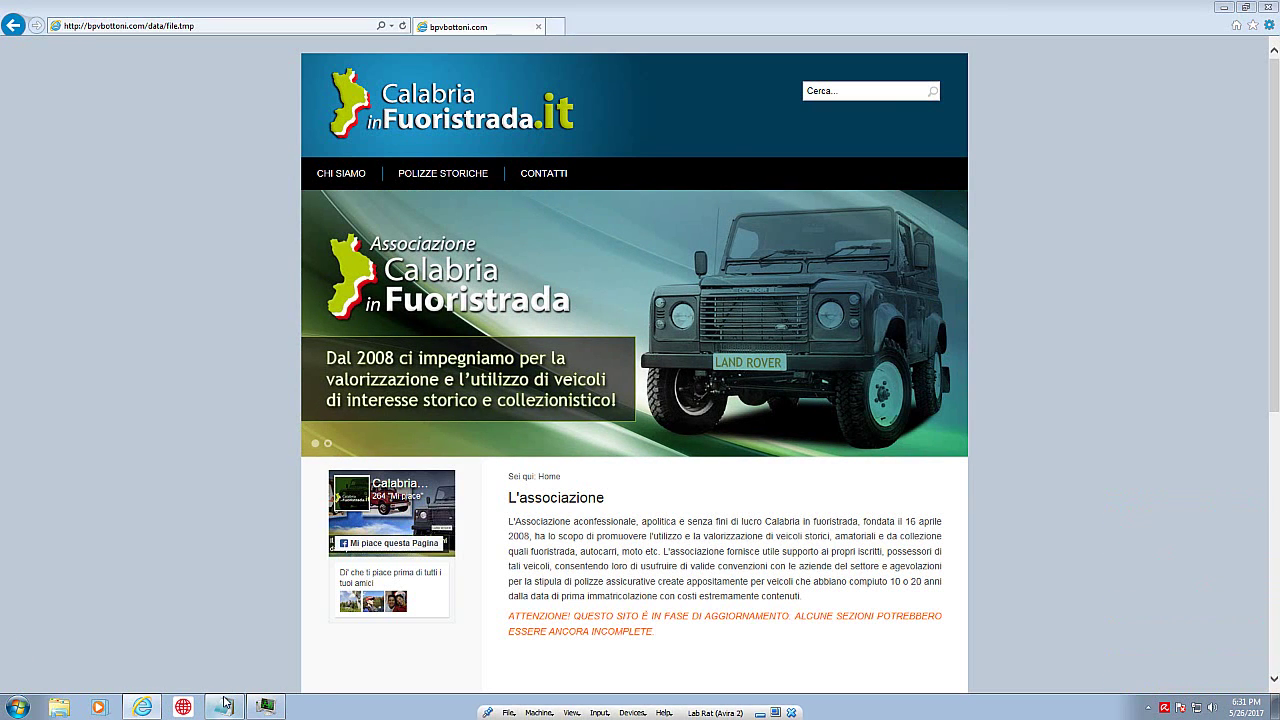
{"action": "double_click", "coordinate": [170, 162]}
{"action": "left_click_drag", "start_coordinate": [452, 158], "coordinate": [452, 158]}
{"action": "mouse_move", "coordinate": [24, 159]}
{"action": "left_mouse_down"}
{"action": "mouse_move", "coordinate": [414, 160]}
{"action": "mouse_move", "coordinate": [22, 161]}
{"action": "left_mouse_up"}
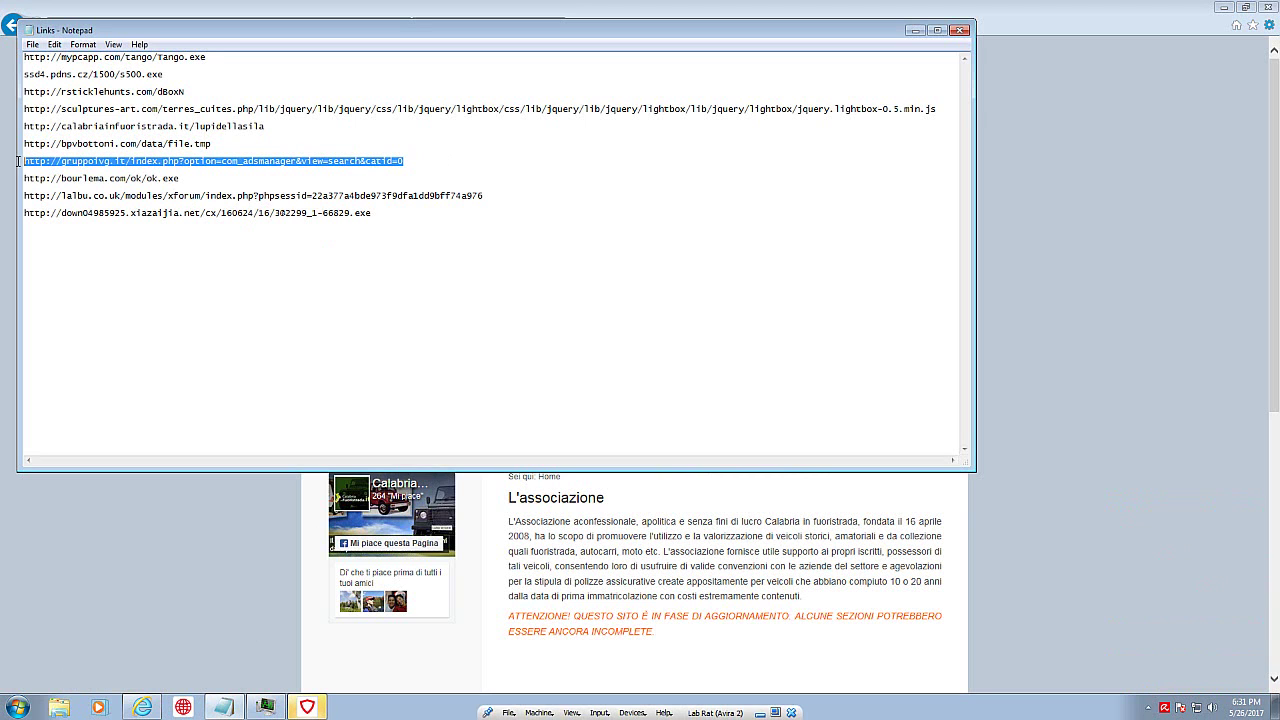
{"action": "left_click", "coordinate": [1090, 28]}
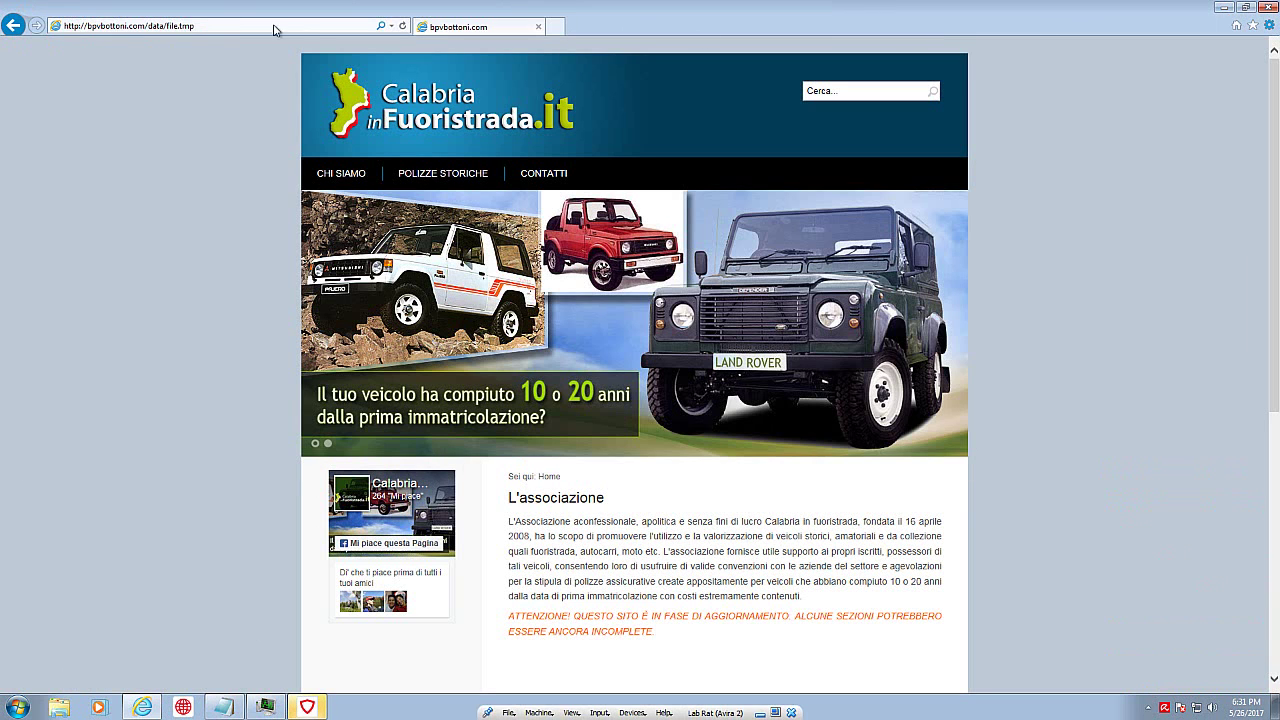
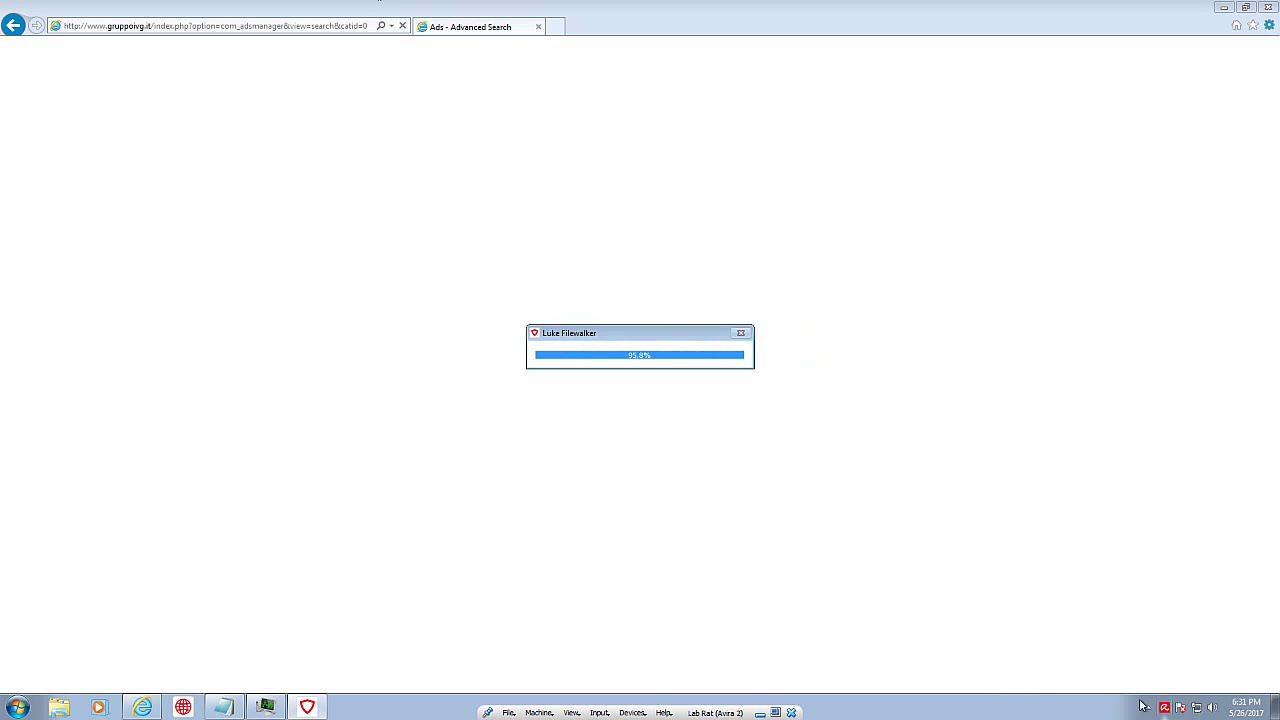
Step: Dismiss the gruppoivg.it page's cookie notice and start Task Manager from the taskbar
{"action": "right_click", "coordinate": [964, 705]}
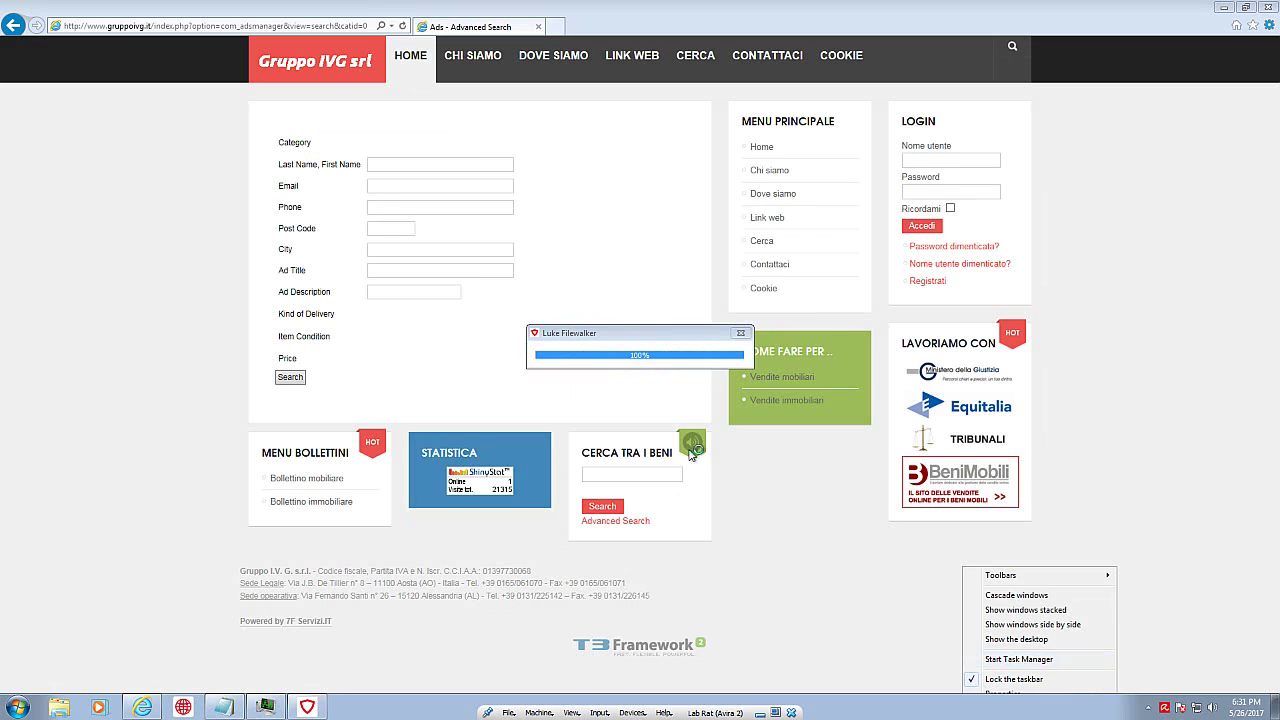
{"action": "left_click", "coordinate": [1010, 659]}
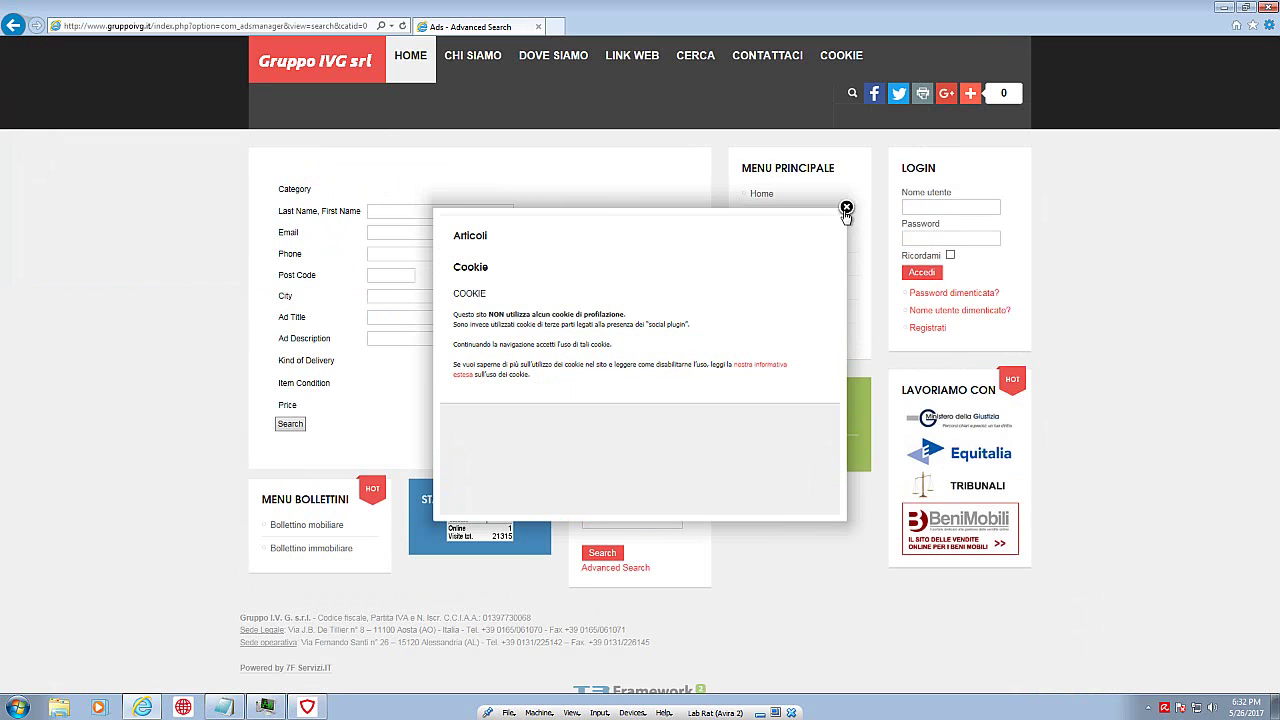
{"action": "left_click", "coordinate": [846, 210]}
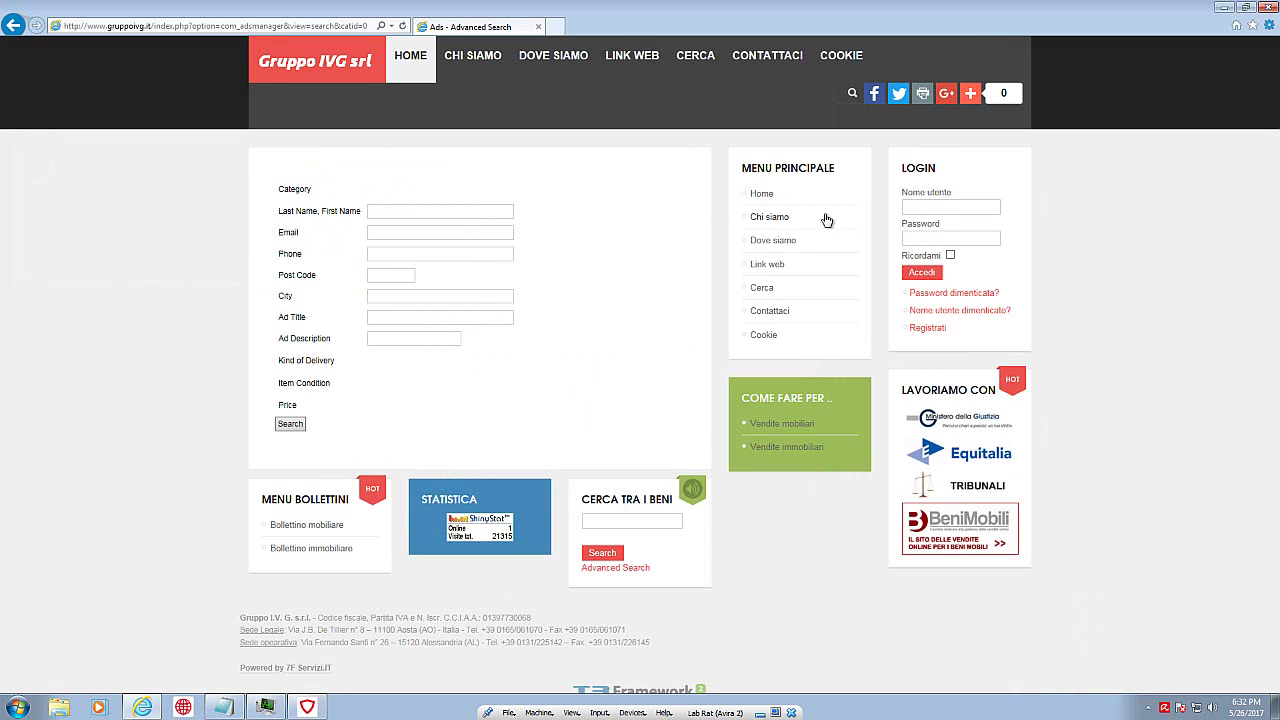
{"action": "right_click", "coordinate": [873, 712]}
{"action": "left_click", "coordinate": [910, 664]}
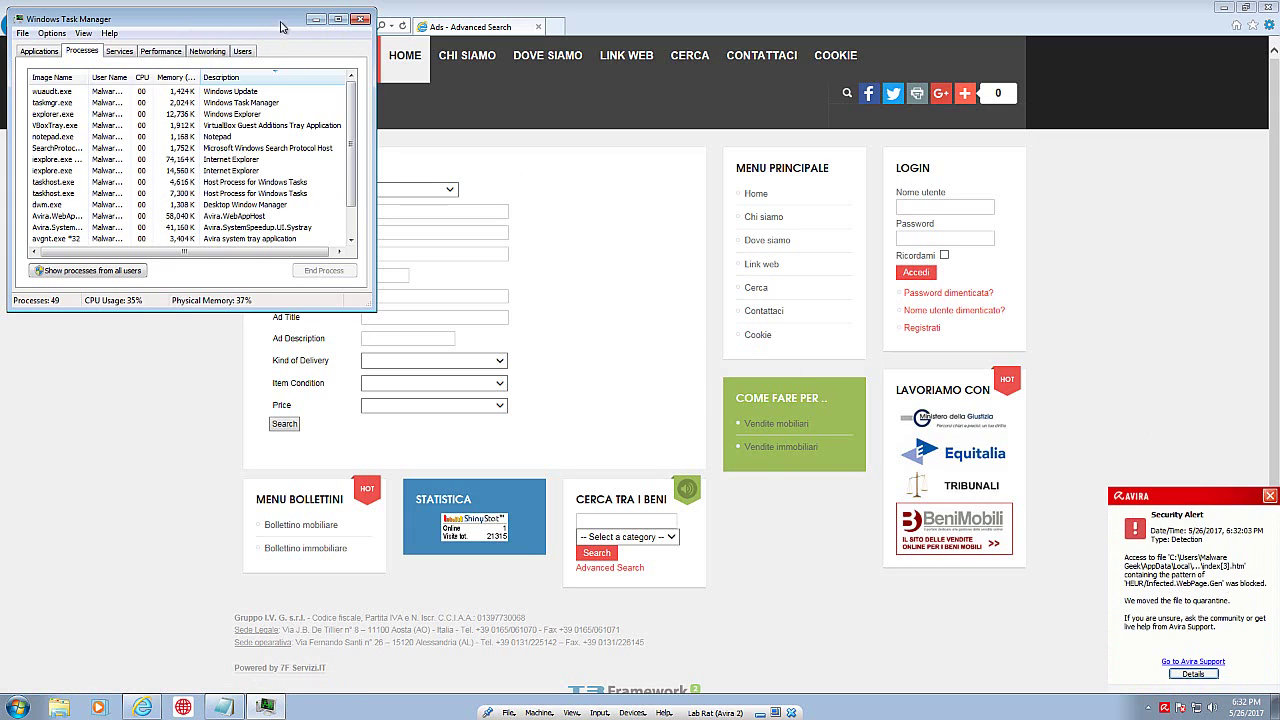
Step: Close Task Manager and copy the bourlema.com/ok/ok.exe link from the Links Notepad
{"action": "left_click", "coordinate": [361, 19]}
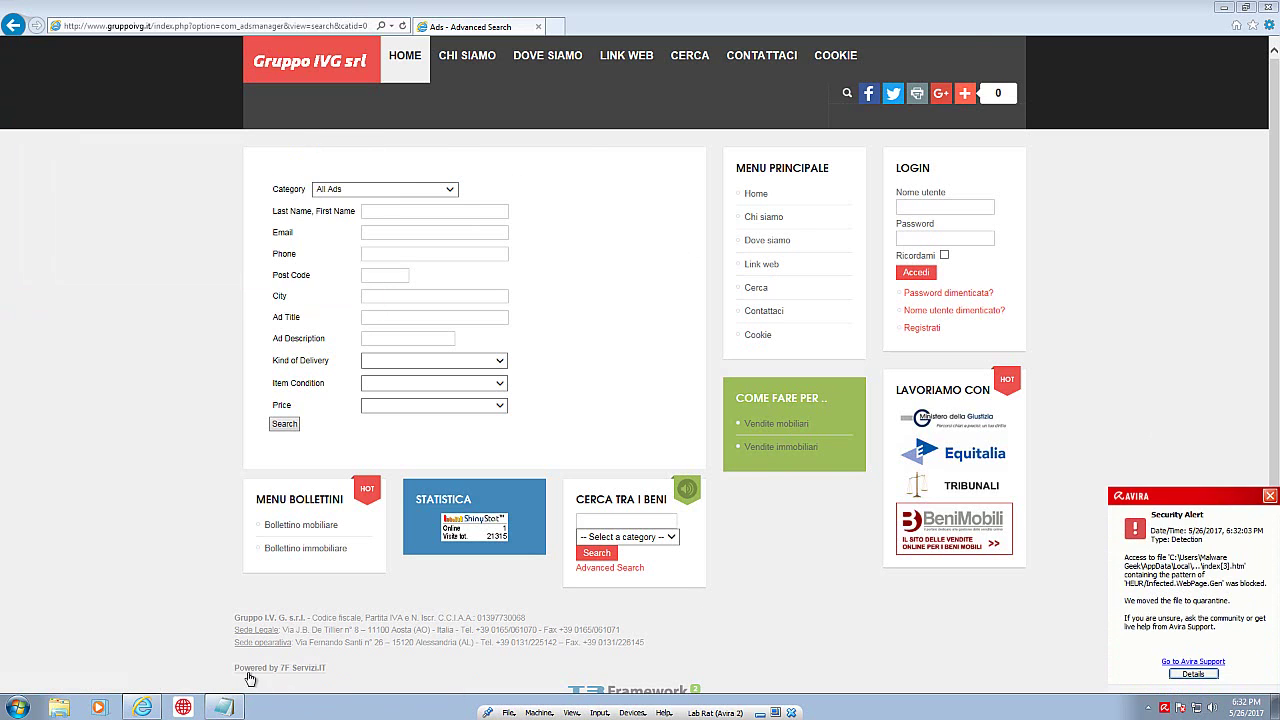
{"action": "left_click", "coordinate": [222, 707]}
{"action": "left_click_drag", "start_coordinate": [180, 178], "coordinate": [44, 180]}
{"action": "left_click", "coordinate": [22, 185]}
{"action": "left_click_drag", "start_coordinate": [179, 178], "coordinate": [52, 180]}
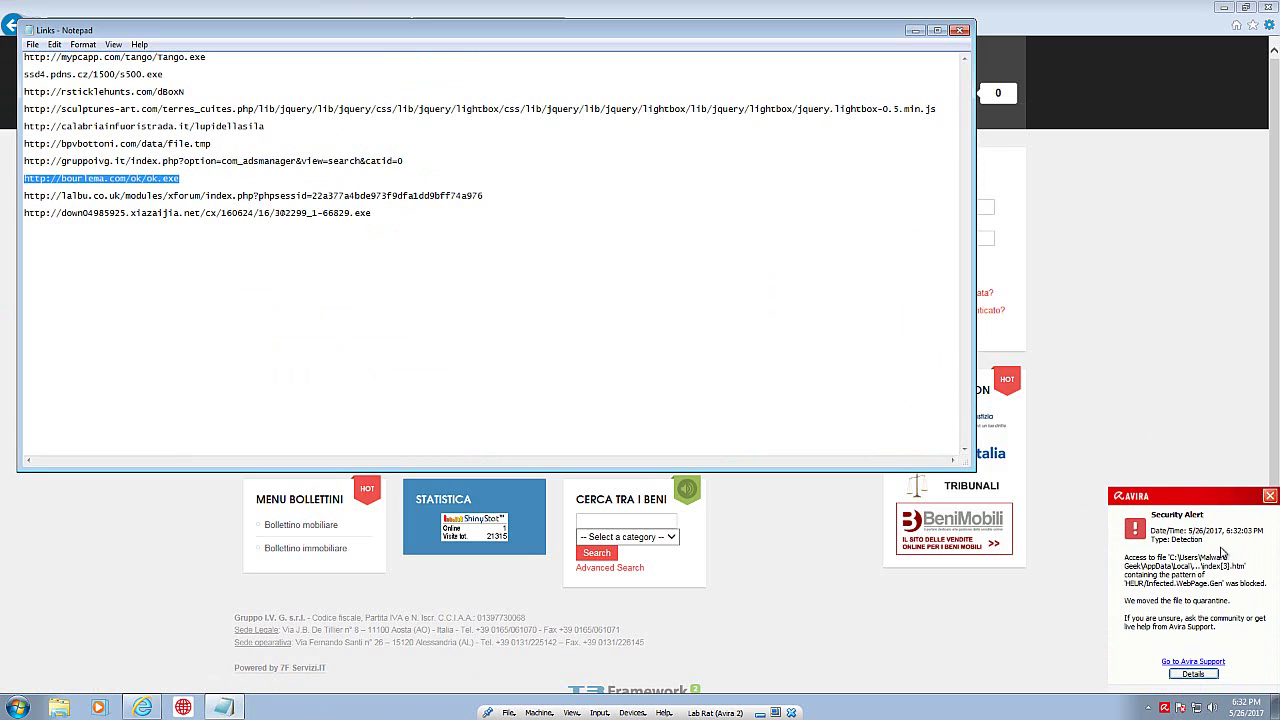
{"action": "left_click", "coordinate": [914, 30]}
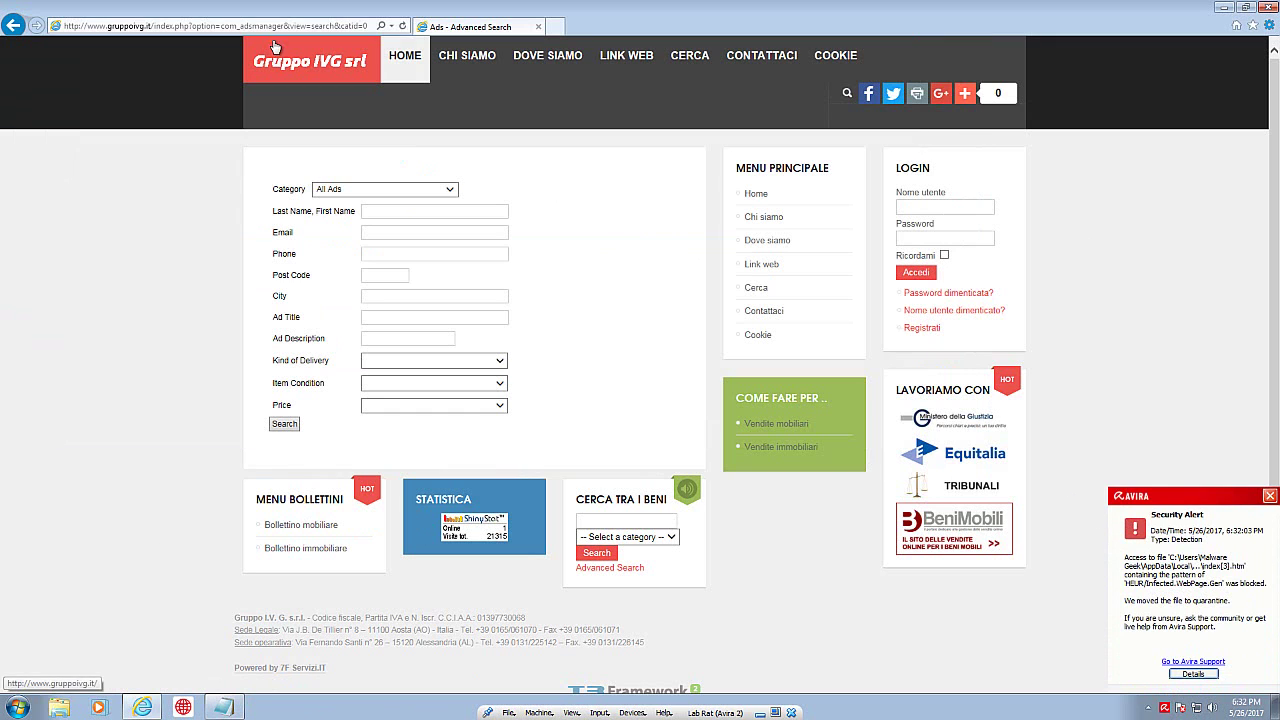
Step: Load the bourlema.com ok.exe link, run its download, and dismiss the Avira alert
{"action": "left_click", "coordinate": [264, 28]}
{"action": "type", "text": "http://bourlema.com/ok/ok.exe"}
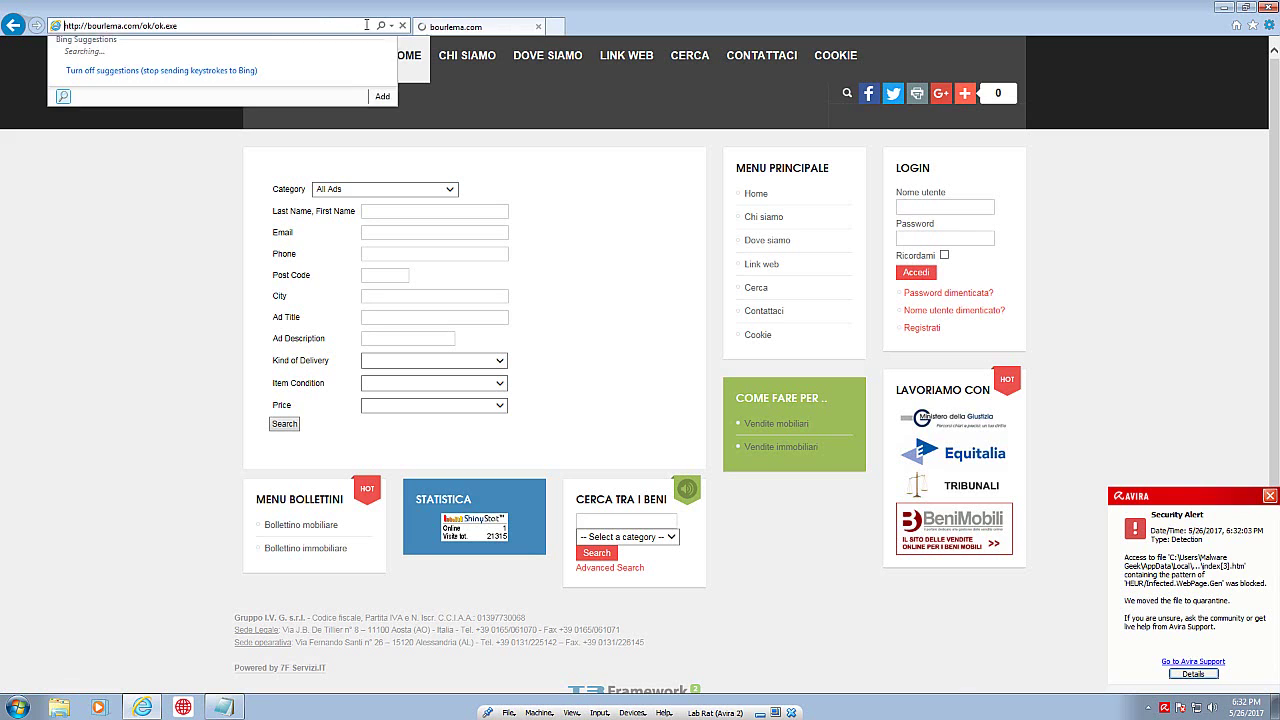
{"action": "key", "text": "Return"}
{"action": "left_click", "coordinate": [822, 678]}
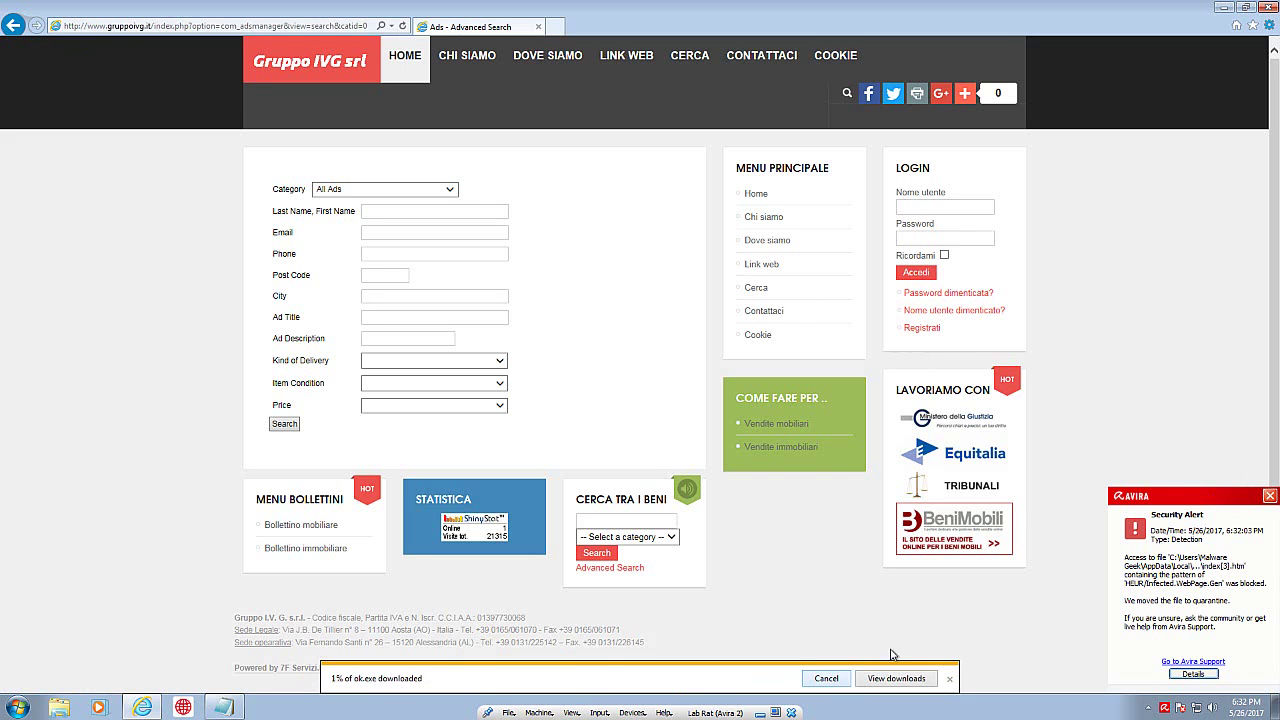
{"action": "left_click", "coordinate": [1270, 495]}
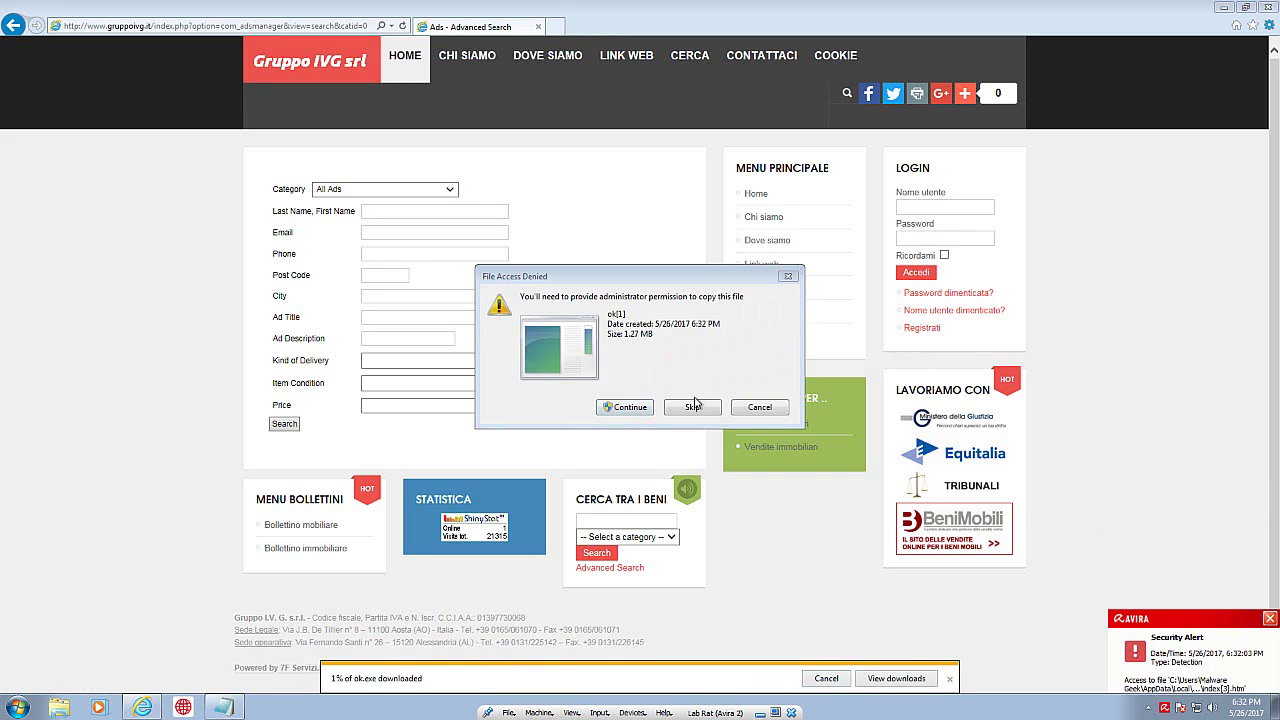
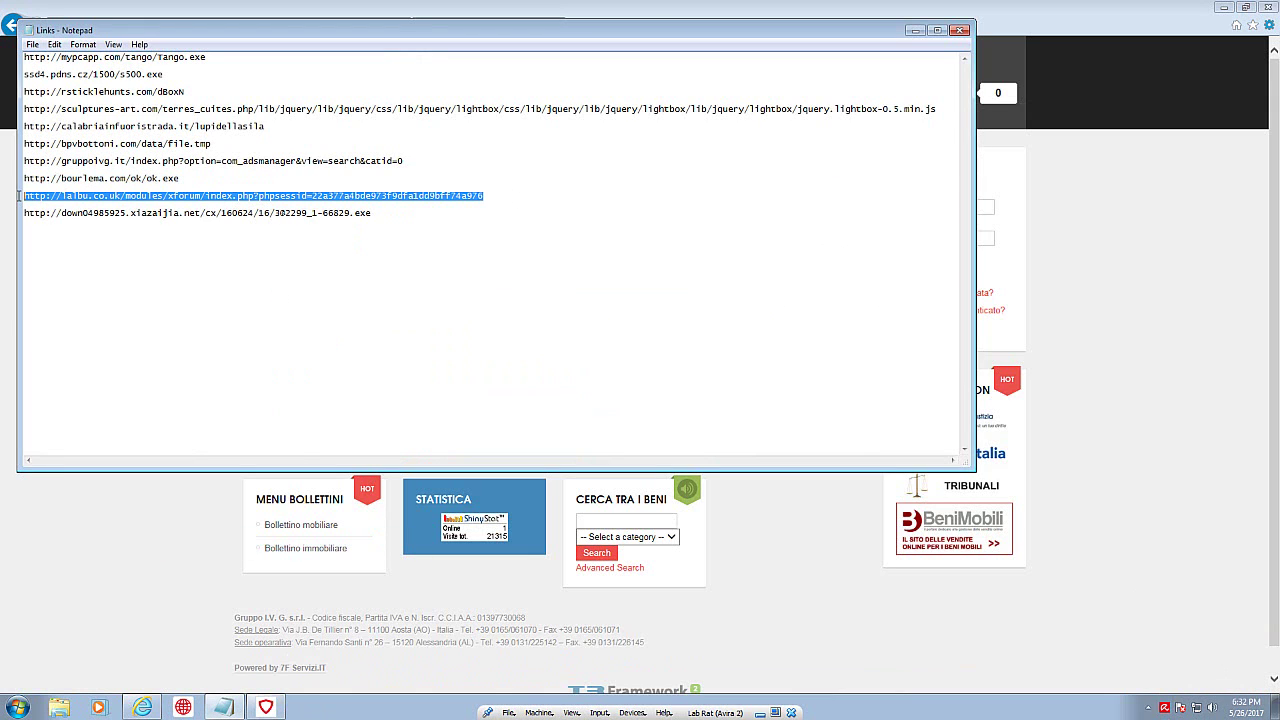
Step: Bring Internet Explorer forward and paste the copied lalbu.co.uk forum link into the address bar
{"action": "left_click", "coordinate": [1047, 44]}
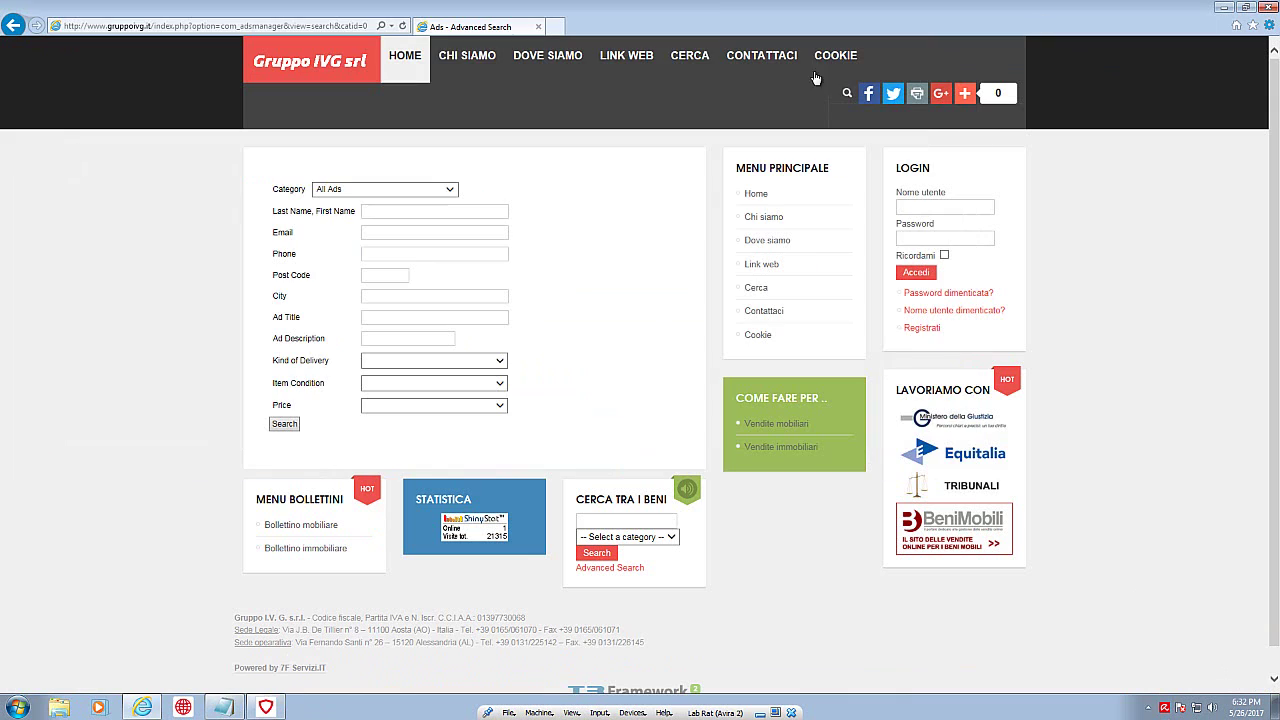
{"action": "left_click", "coordinate": [300, 28]}
{"action": "type", "text": "http://lalbu.co.uk/modules/xforum/index.php?phpsessid=22a377a4bde973f9dfa1dd9bff74a976"}
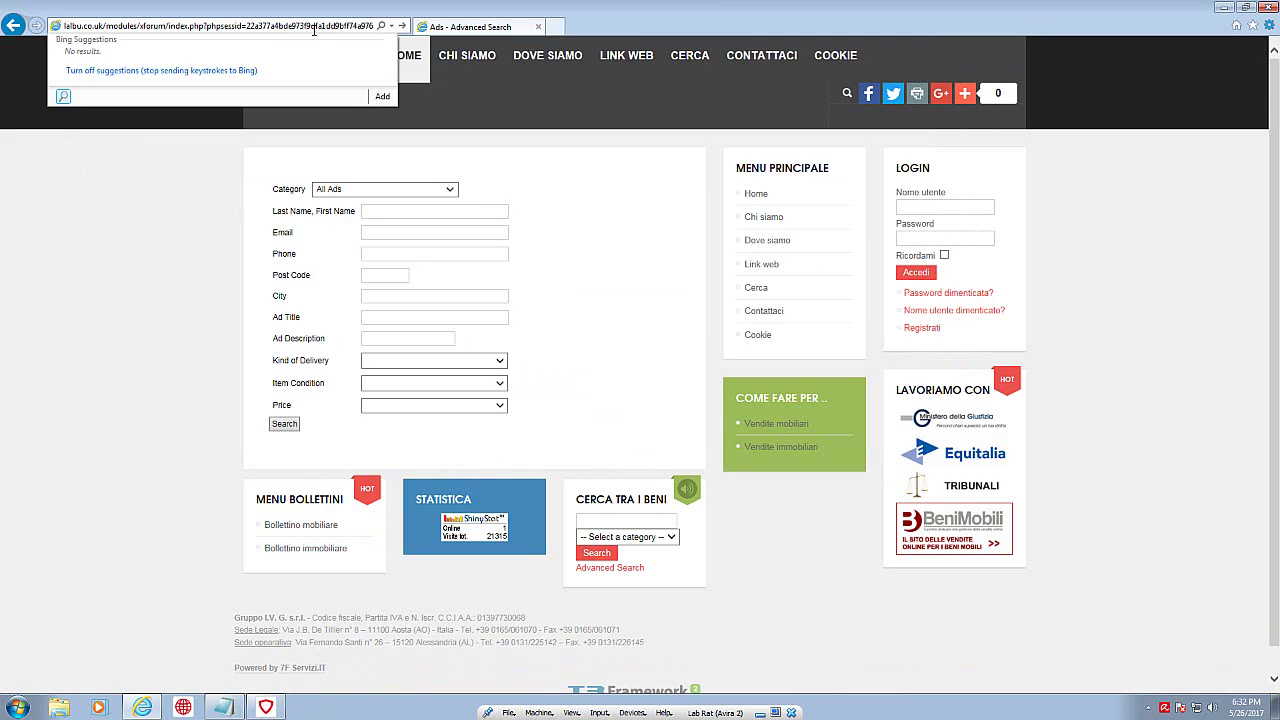
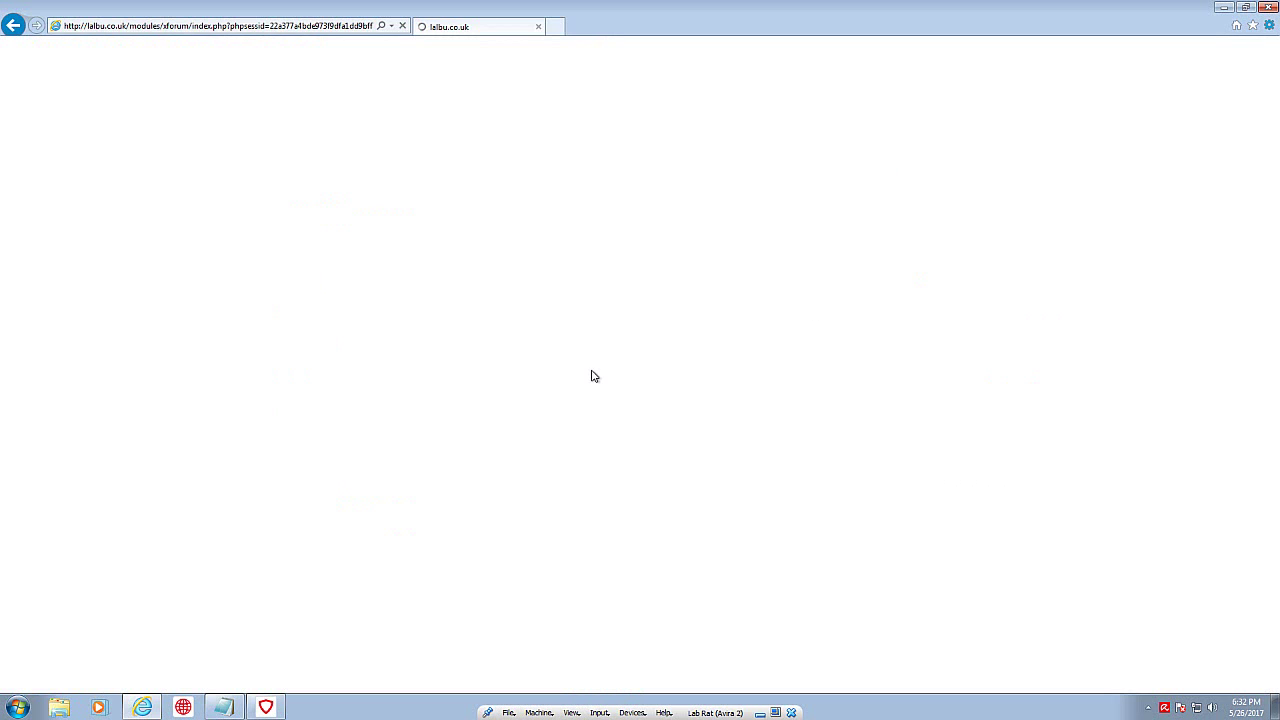
Step: Copy the last download link from the Notepad links list, then hide Notepad
{"action": "left_click", "coordinate": [222, 707]}
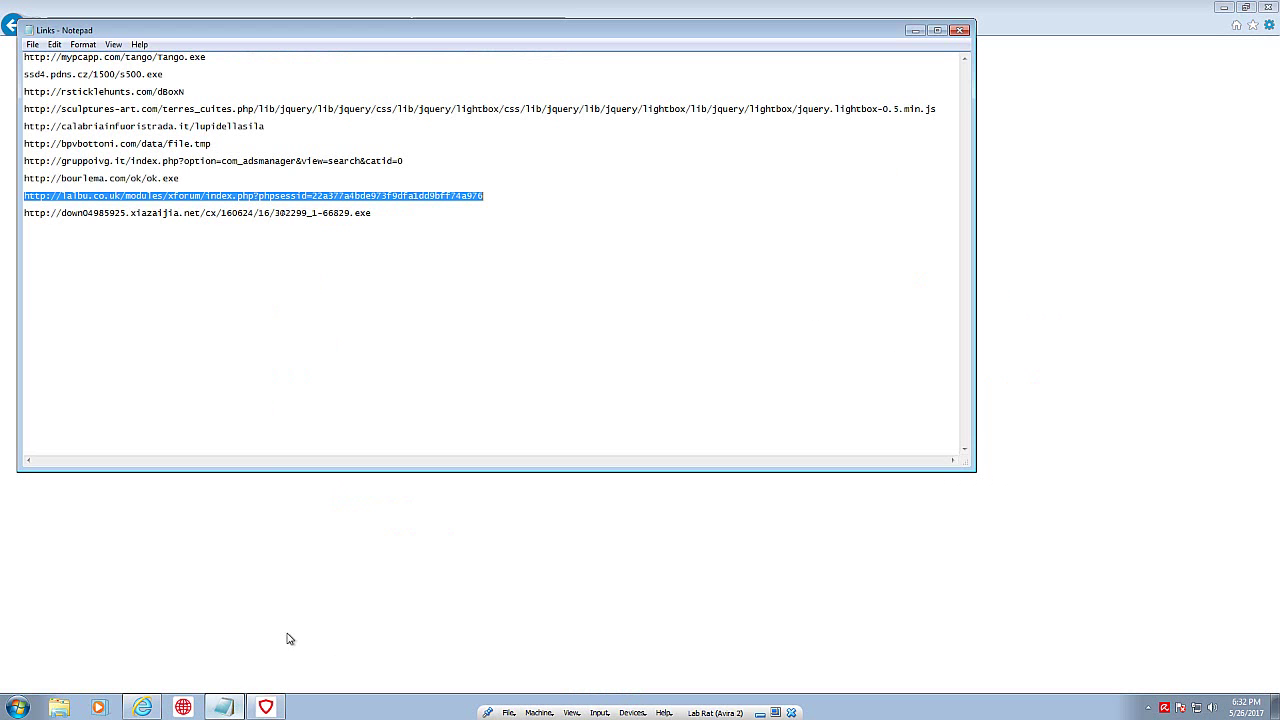
{"action": "left_click", "coordinate": [318, 218]}
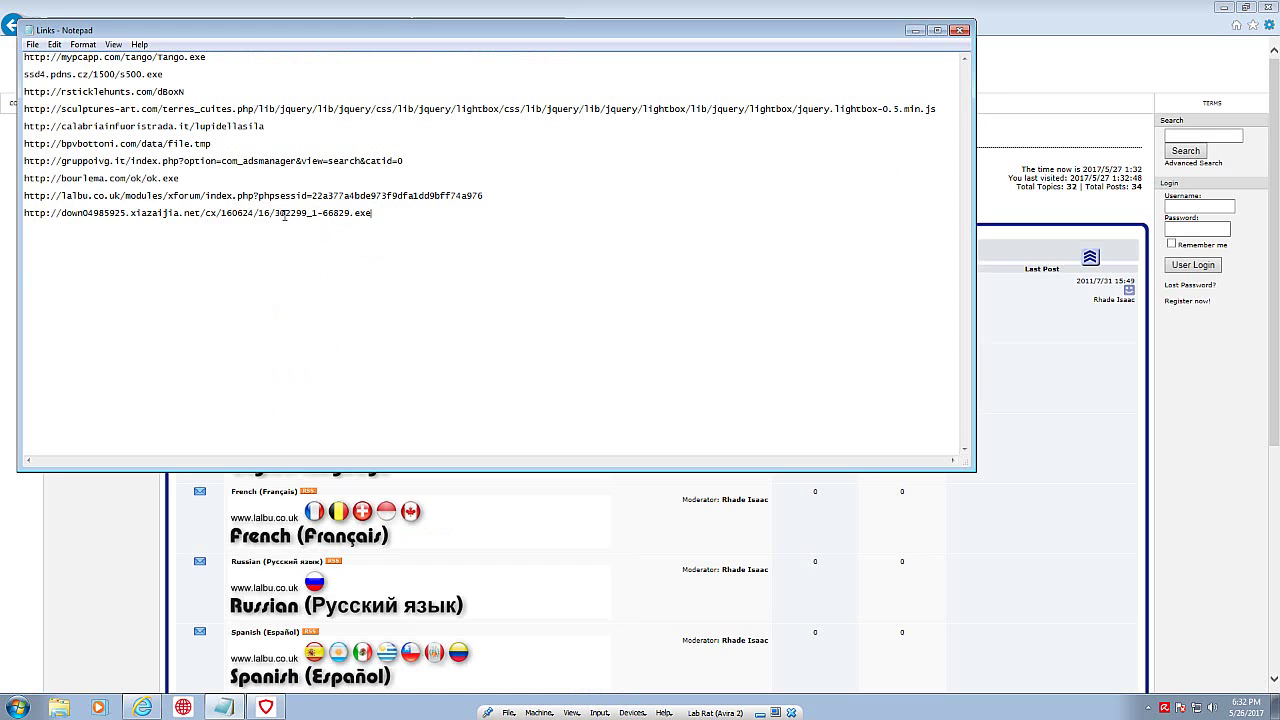
{"action": "left_click_drag", "start_coordinate": [372, 214], "coordinate": [20, 220]}
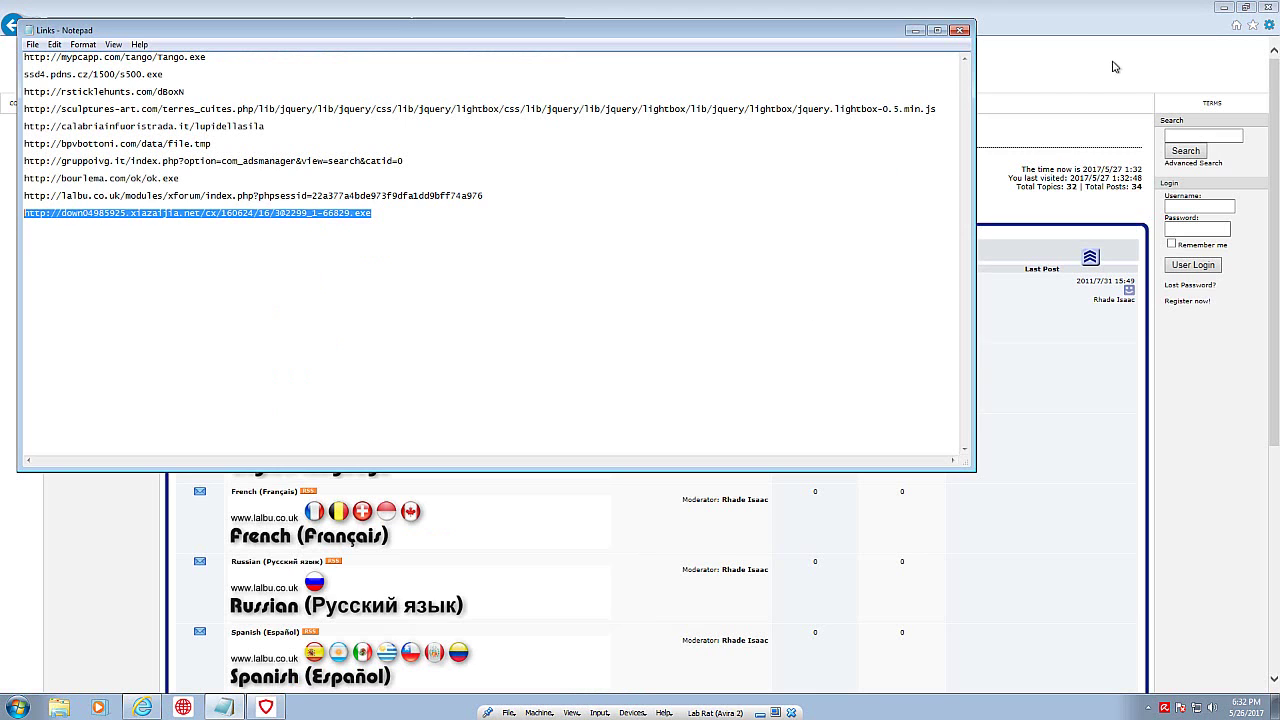
{"action": "left_click", "coordinate": [914, 30]}
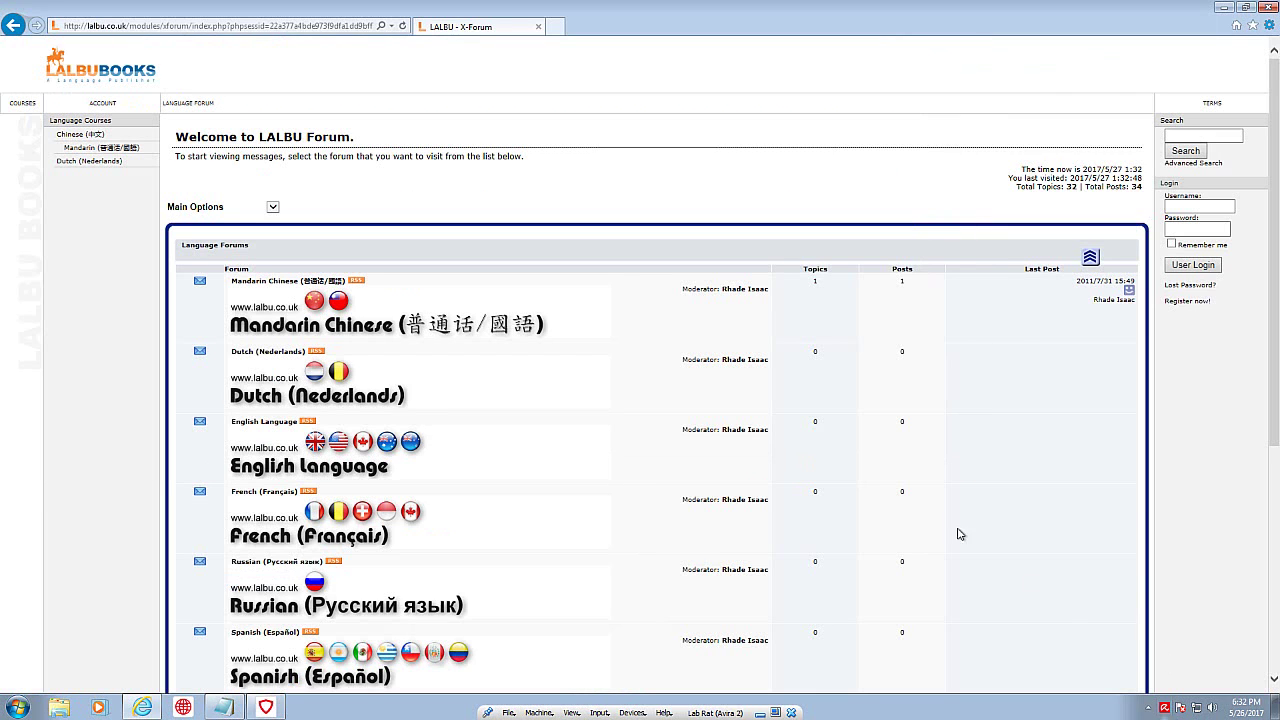
Step: Open a blank new Internet Explorer tab and view the details of Avira's blocked detections
{"action": "left_click", "coordinate": [557, 26]}
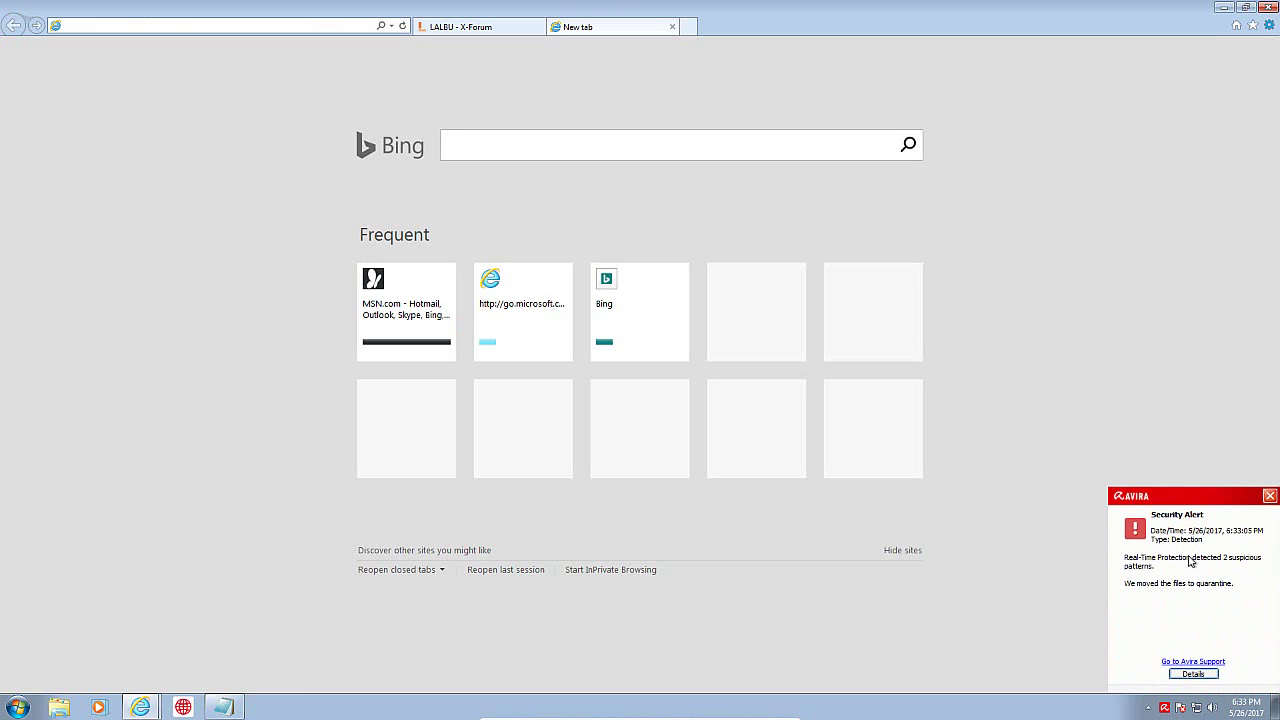
{"action": "left_click", "coordinate": [1193, 674]}
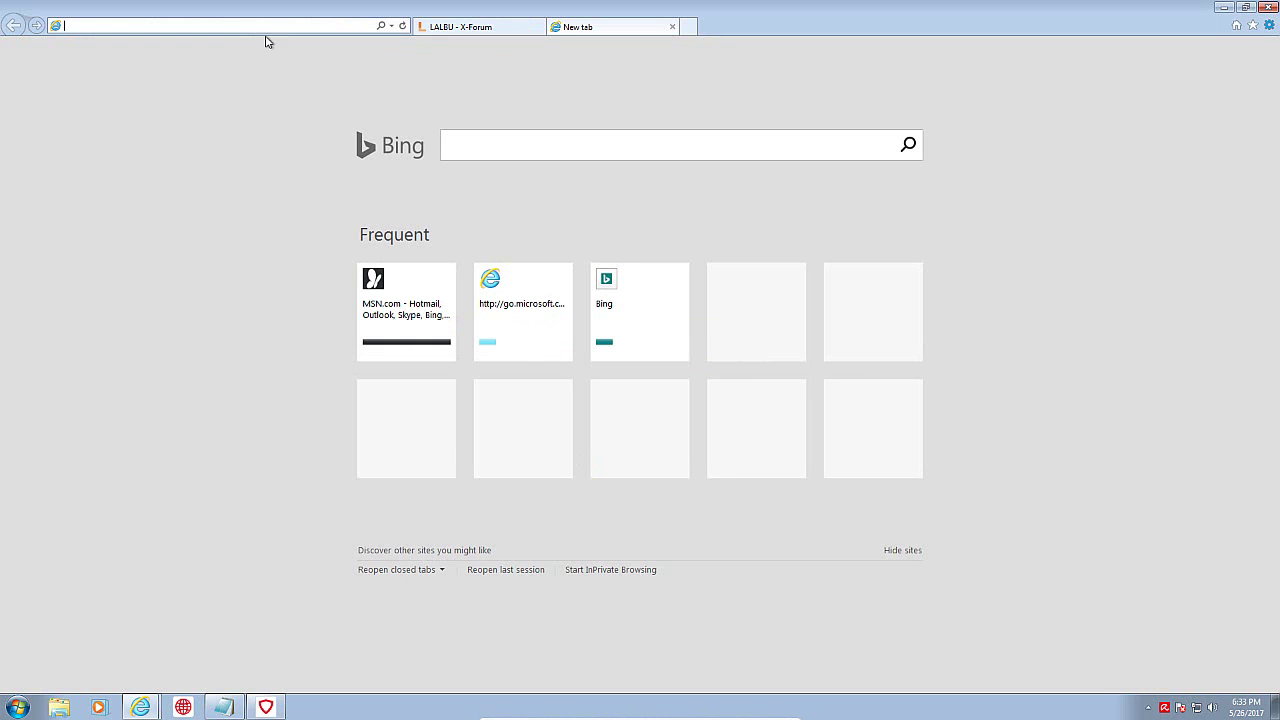
{"action": "left_click", "coordinate": [1225, 10]}
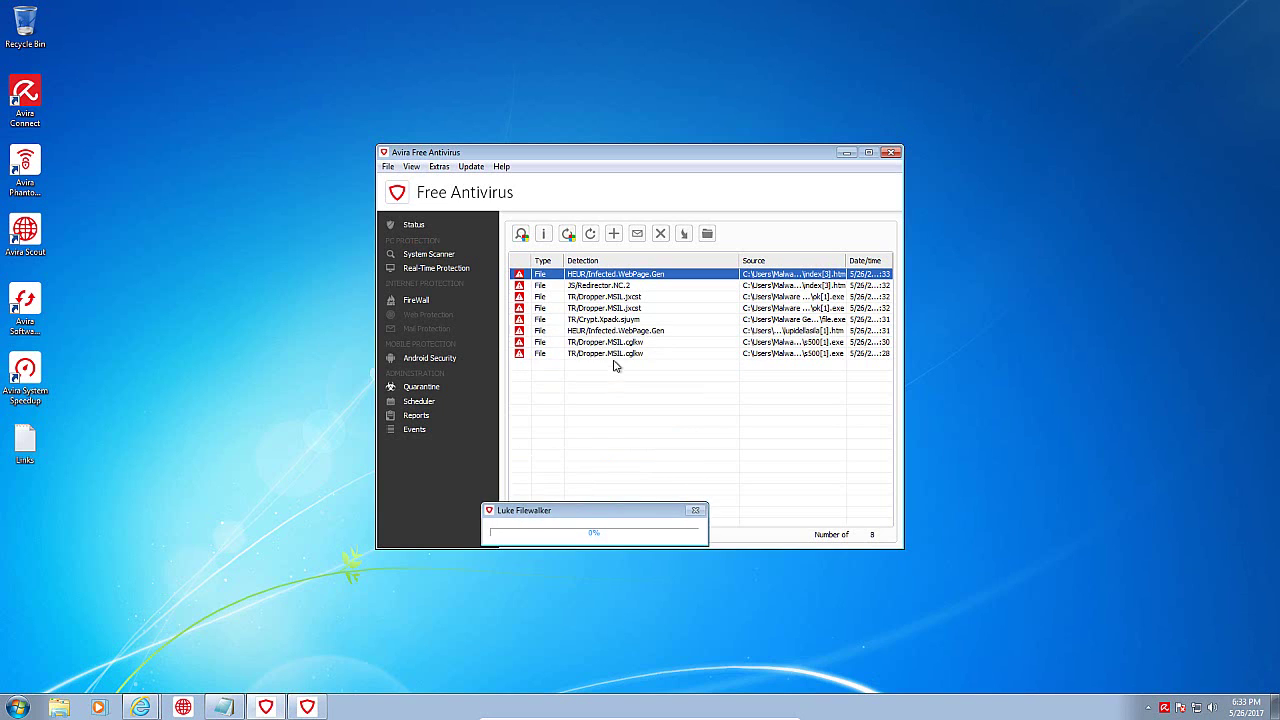
Step: Inspect the JS/Redirector.NC.2 and HEUR/Infected.WebPage.Gen detections' full paths by widening Source, then close Avira
{"action": "left_click", "coordinate": [614, 355]}
{"action": "left_click", "coordinate": [612, 343]}
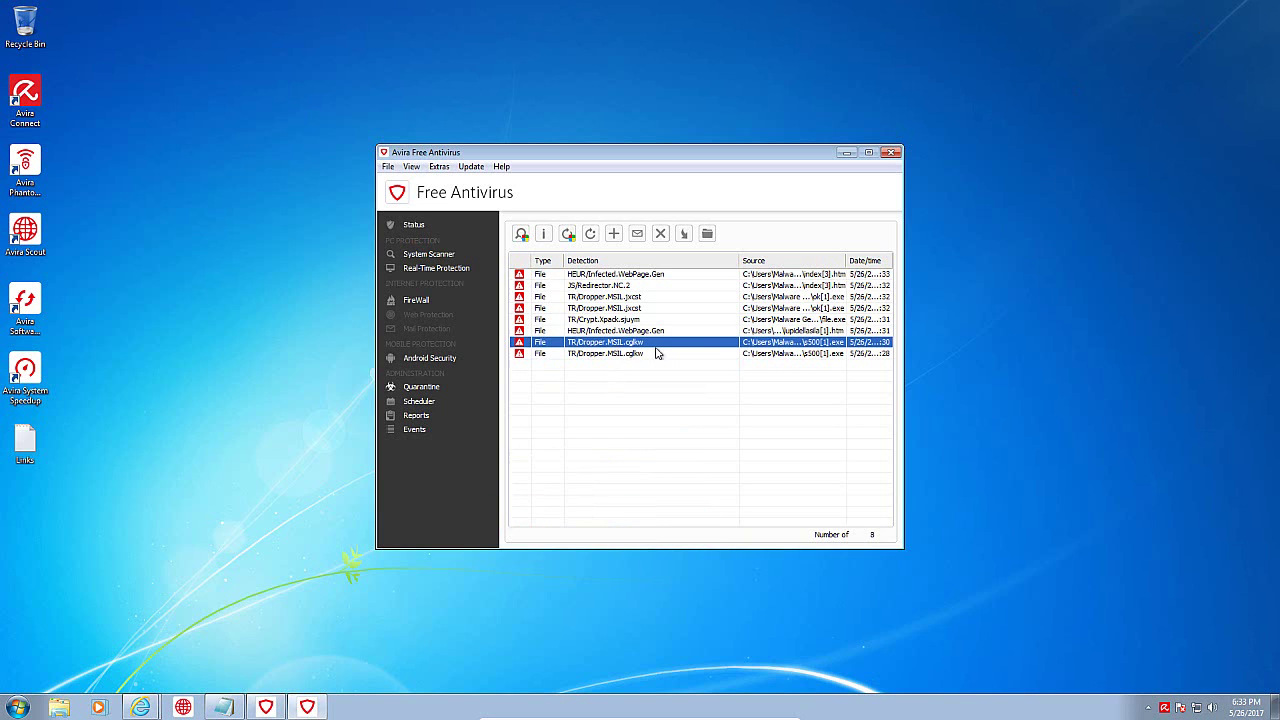
{"action": "left_click", "coordinate": [841, 287]}
{"action": "left_click", "coordinate": [840, 273]}
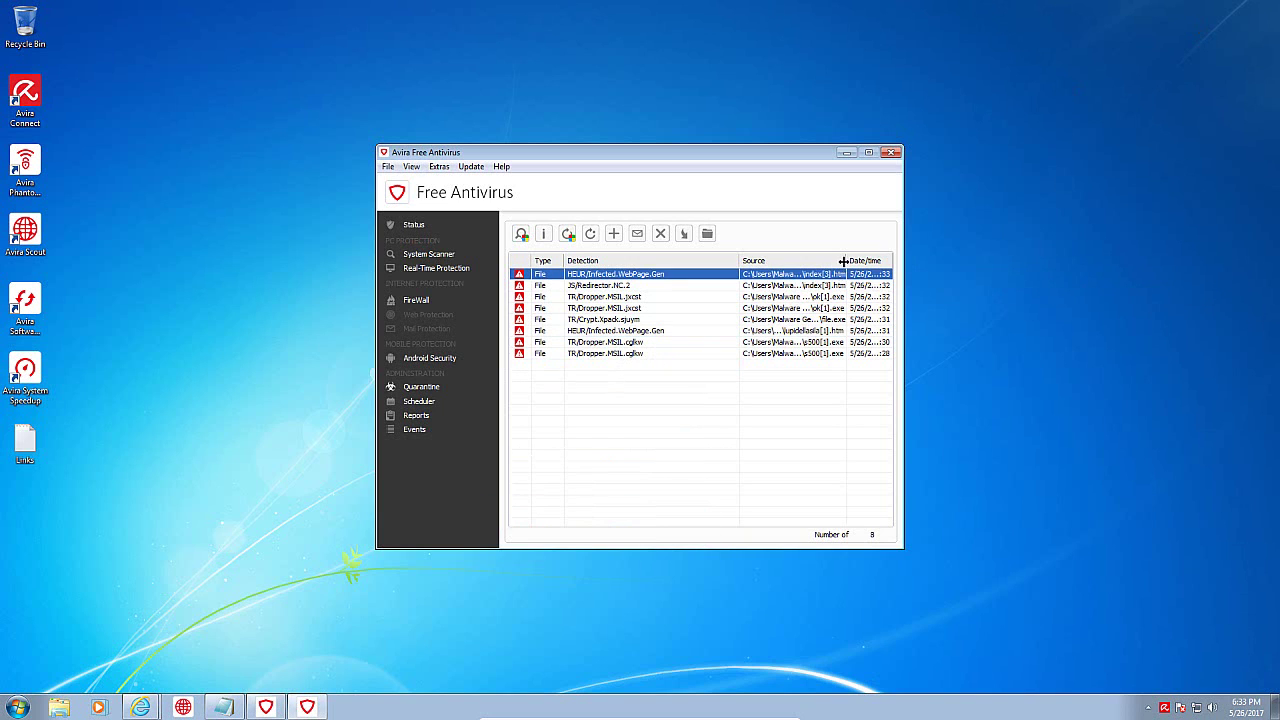
{"action": "left_click_drag", "start_coordinate": [846, 261], "coordinate": [912, 263]}
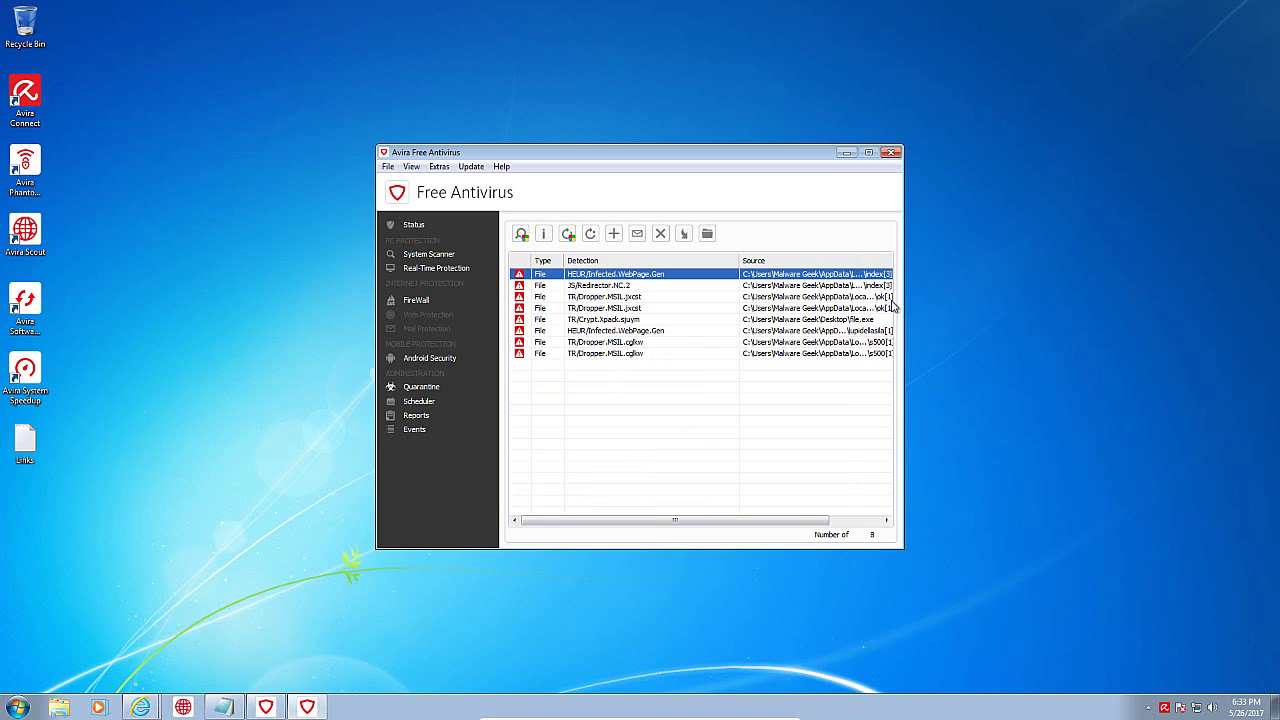
{"action": "left_click", "coordinate": [890, 153]}
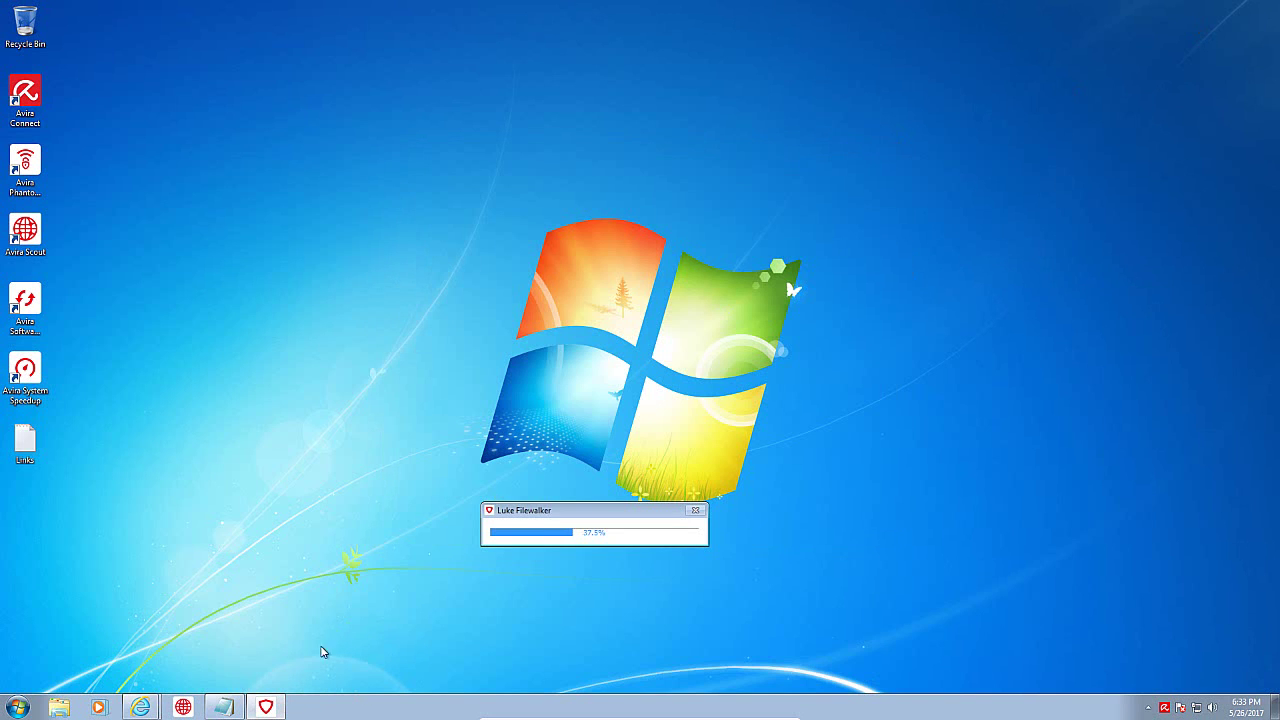
Step: Restore the Notepad links list and check the running processes in Task Manager
{"action": "left_click", "coordinate": [222, 707]}
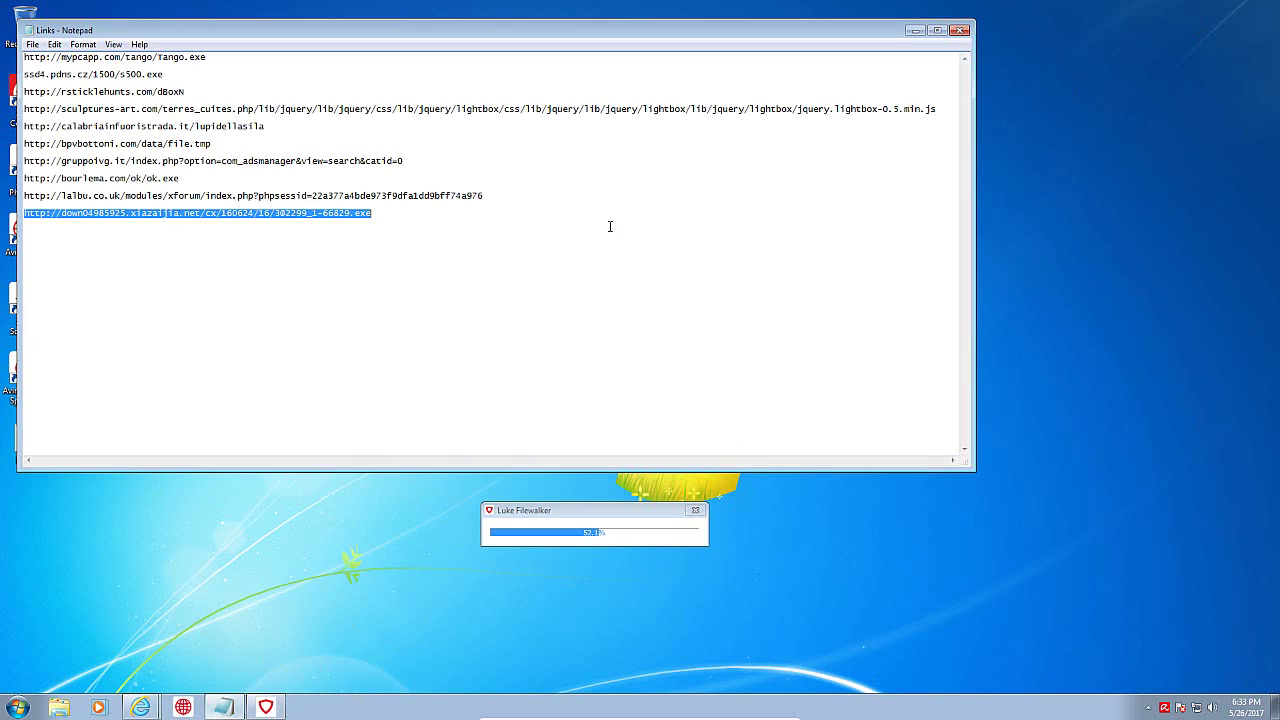
{"action": "right_click", "coordinate": [620, 702]}
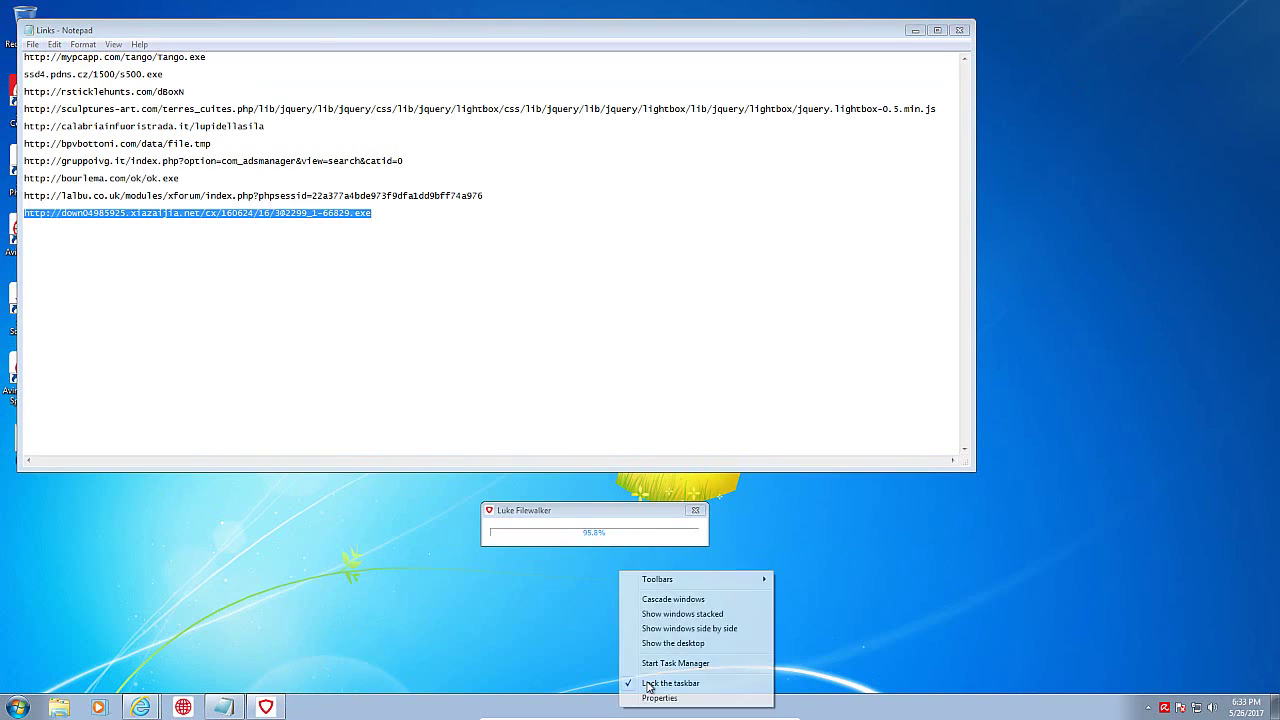
{"action": "left_click", "coordinate": [662, 662]}
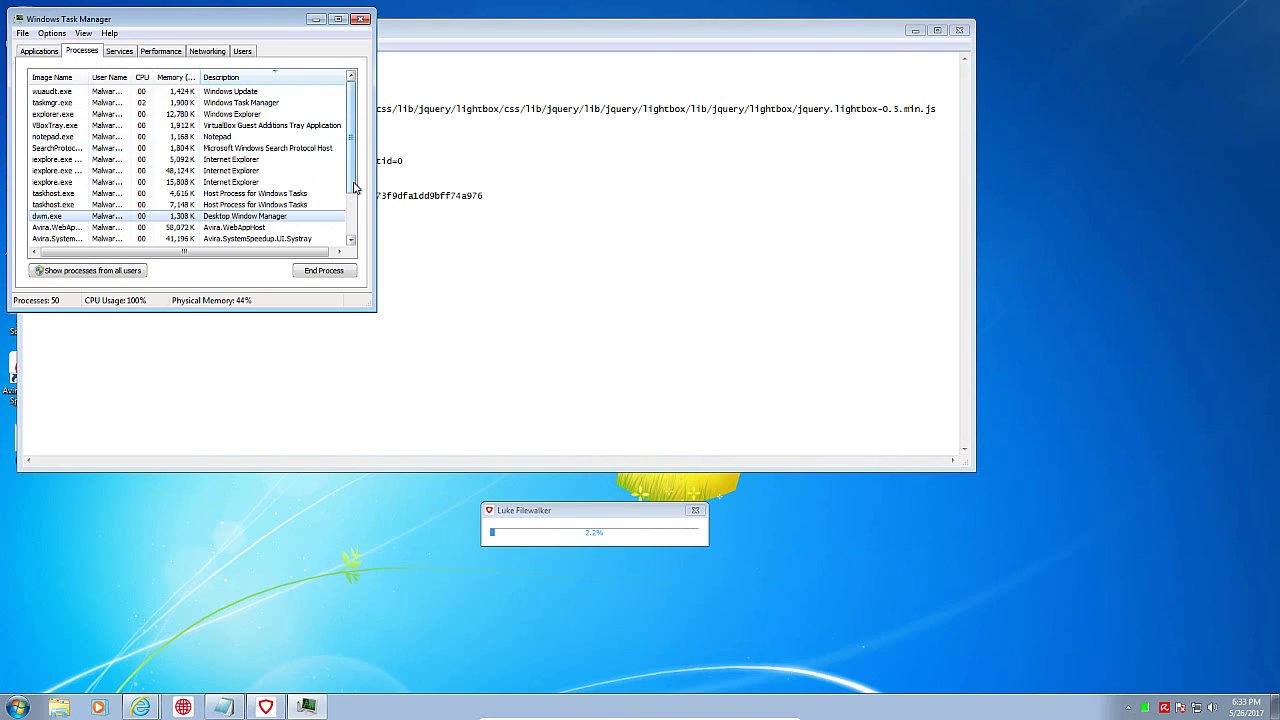
{"action": "left_click_drag", "start_coordinate": [356, 188], "coordinate": [353, 256]}
{"action": "left_click", "coordinate": [315, 19]}
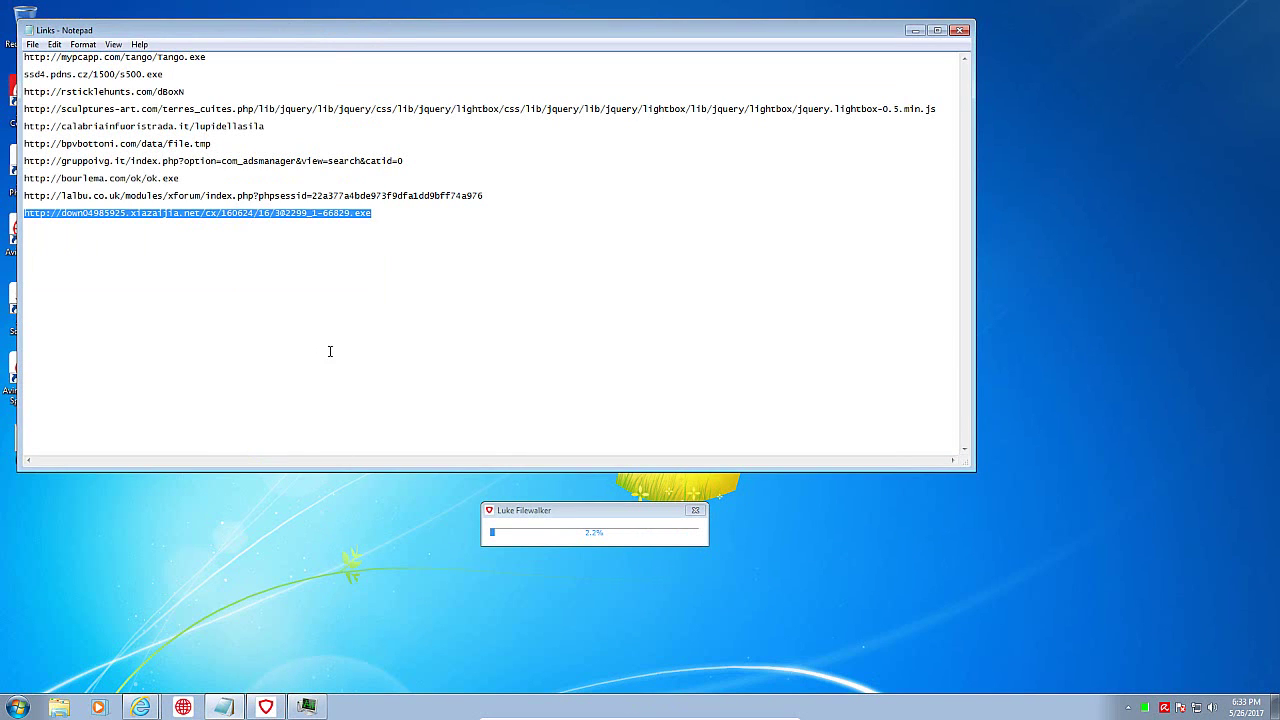
{"action": "left_click", "coordinate": [140, 707]}
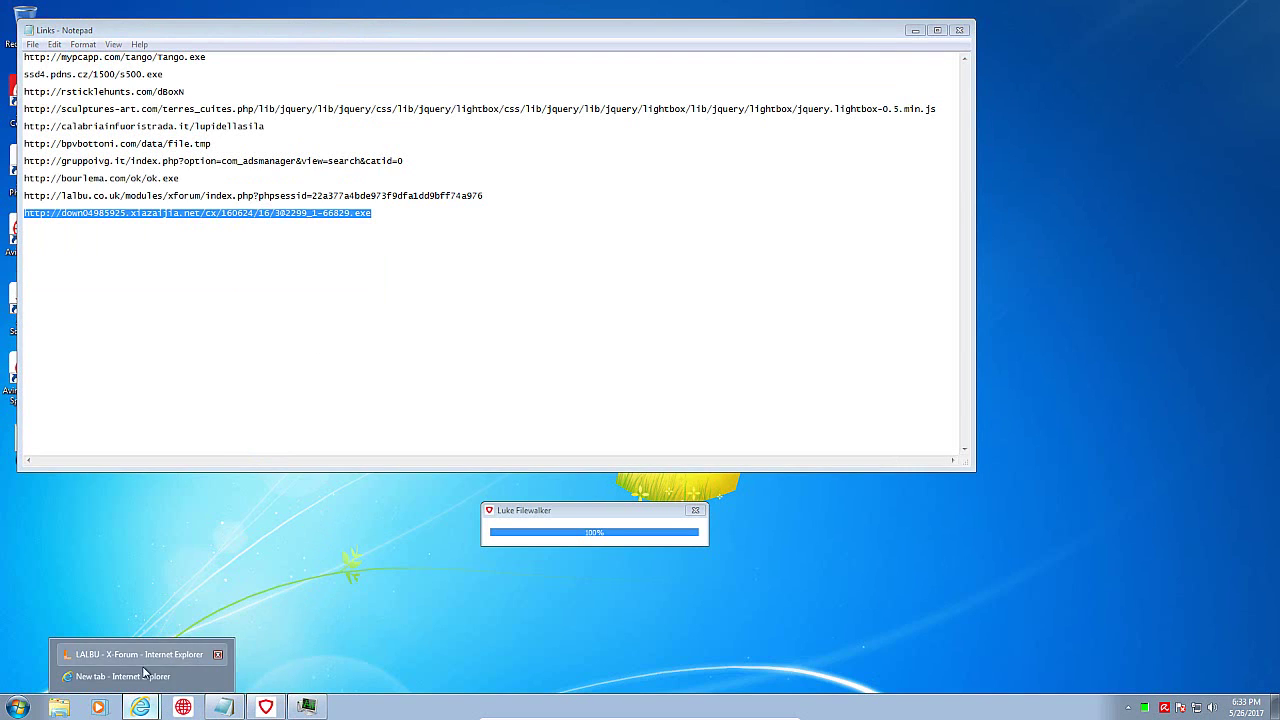
Step: Load the copied xiazaijia download link in the new tab
{"action": "left_click", "coordinate": [140, 676]}
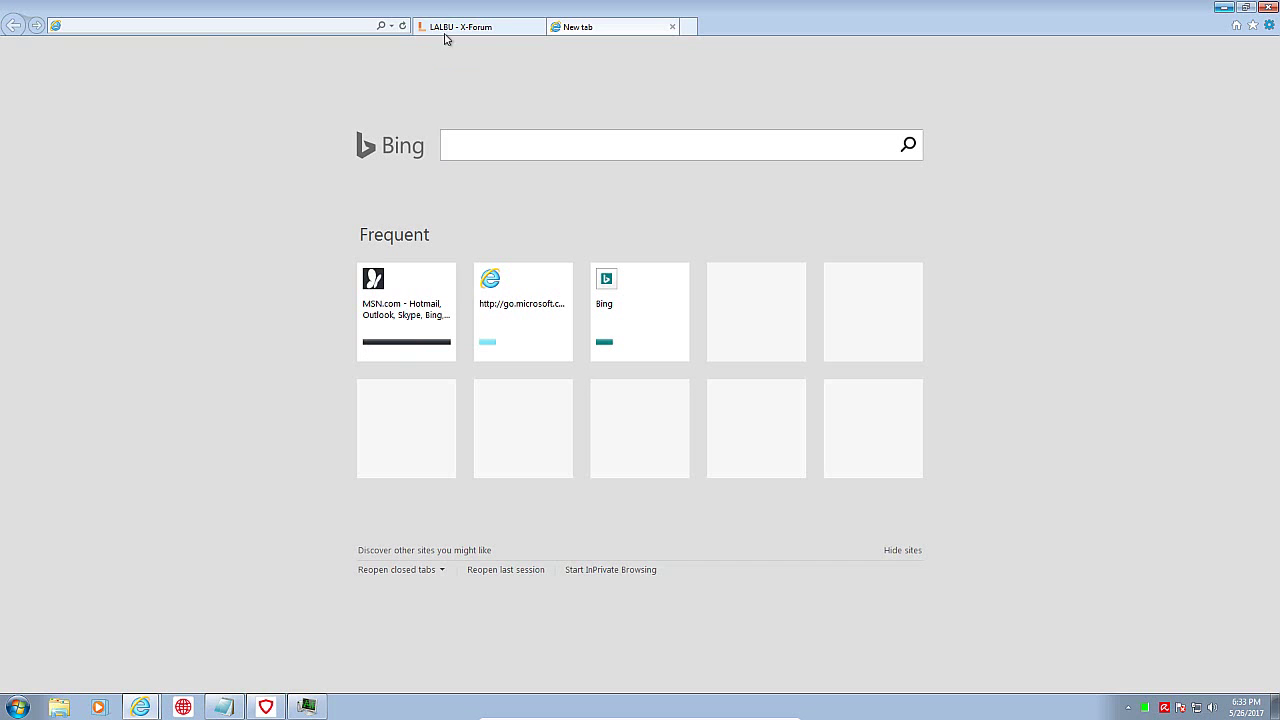
{"action": "left_click", "coordinate": [200, 29]}
{"action": "key", "text": "ctrl+v"}
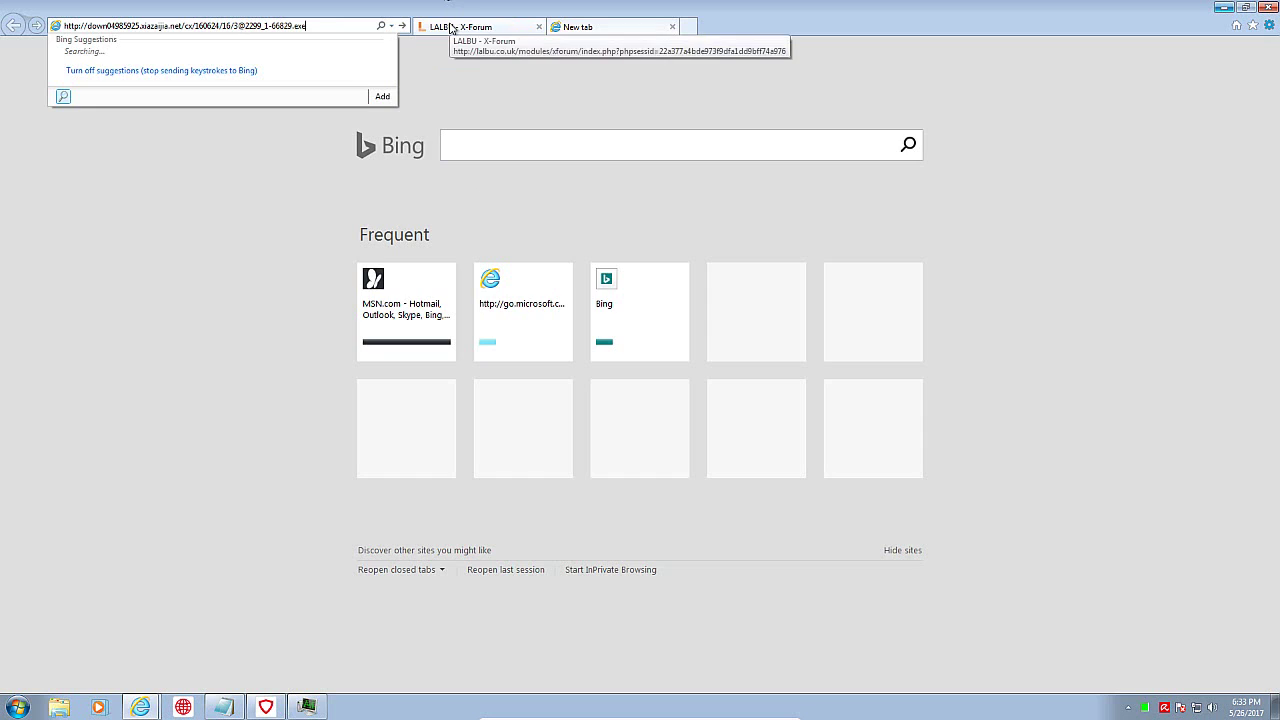
{"action": "key", "text": "Return"}
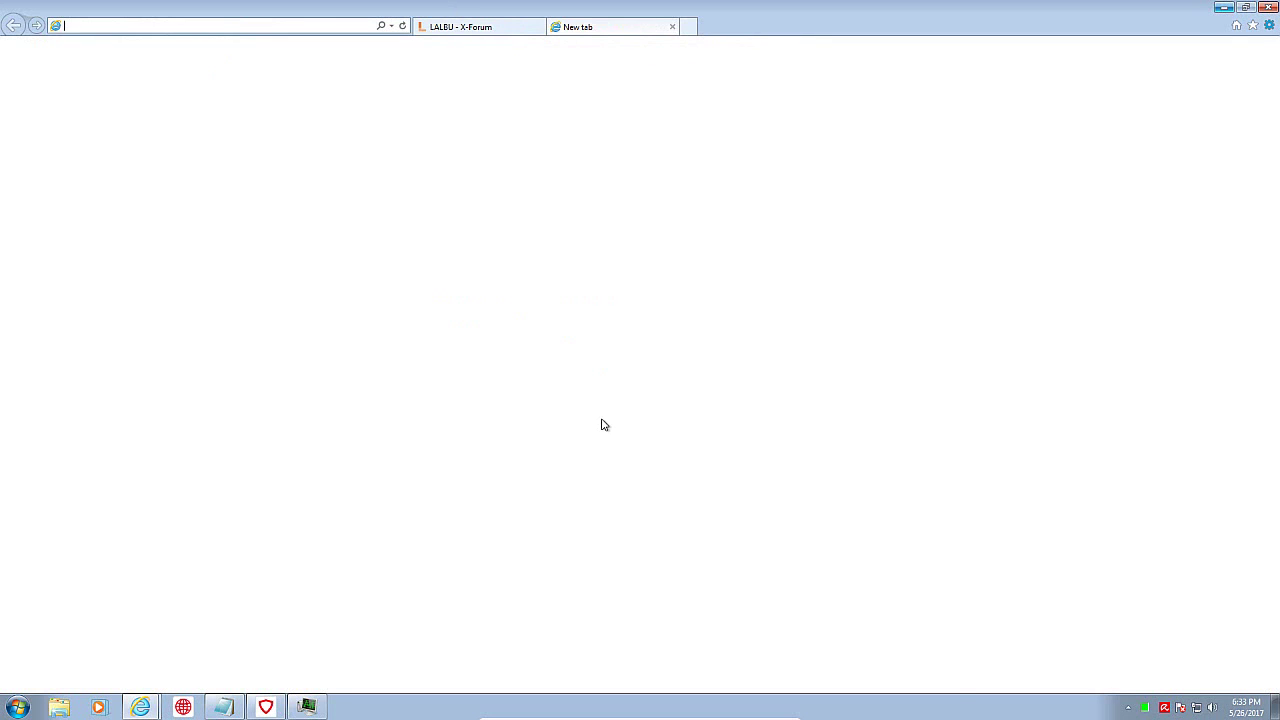
Step: Run the download, cancel the failed download, and dismiss Avira's block alert
{"action": "left_click", "coordinate": [822, 678]}
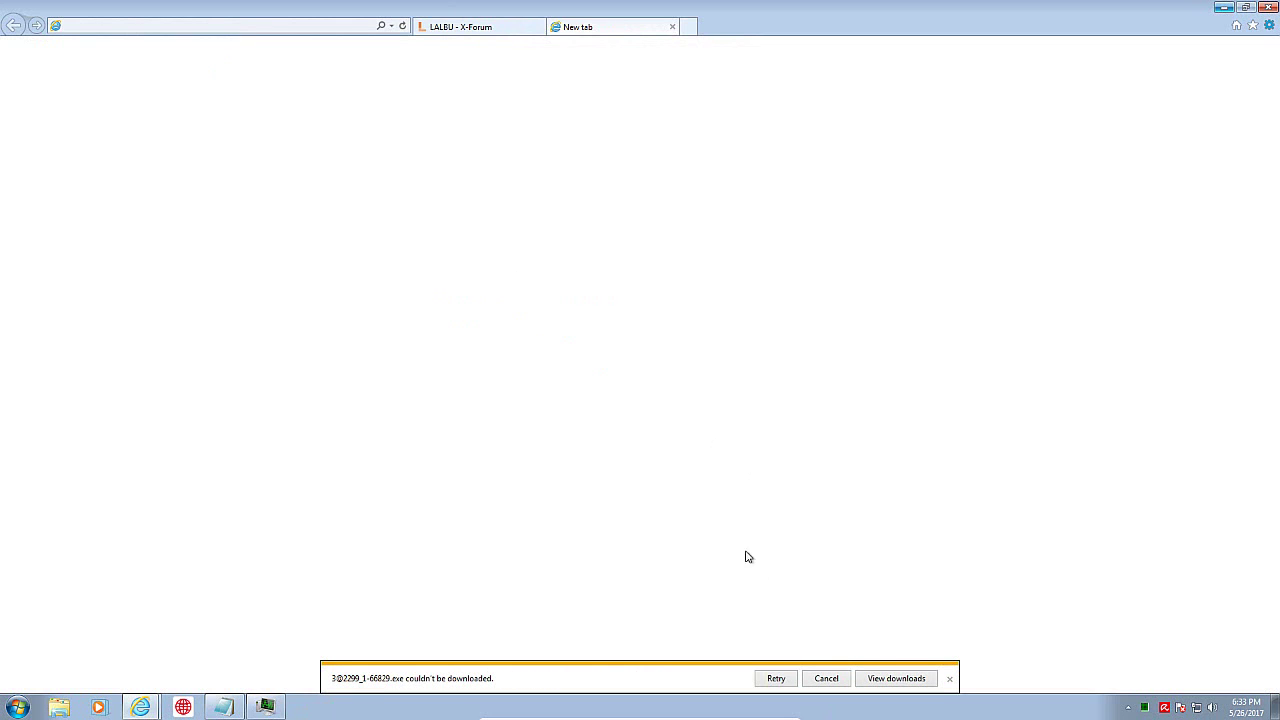
{"action": "left_click", "coordinate": [816, 680]}
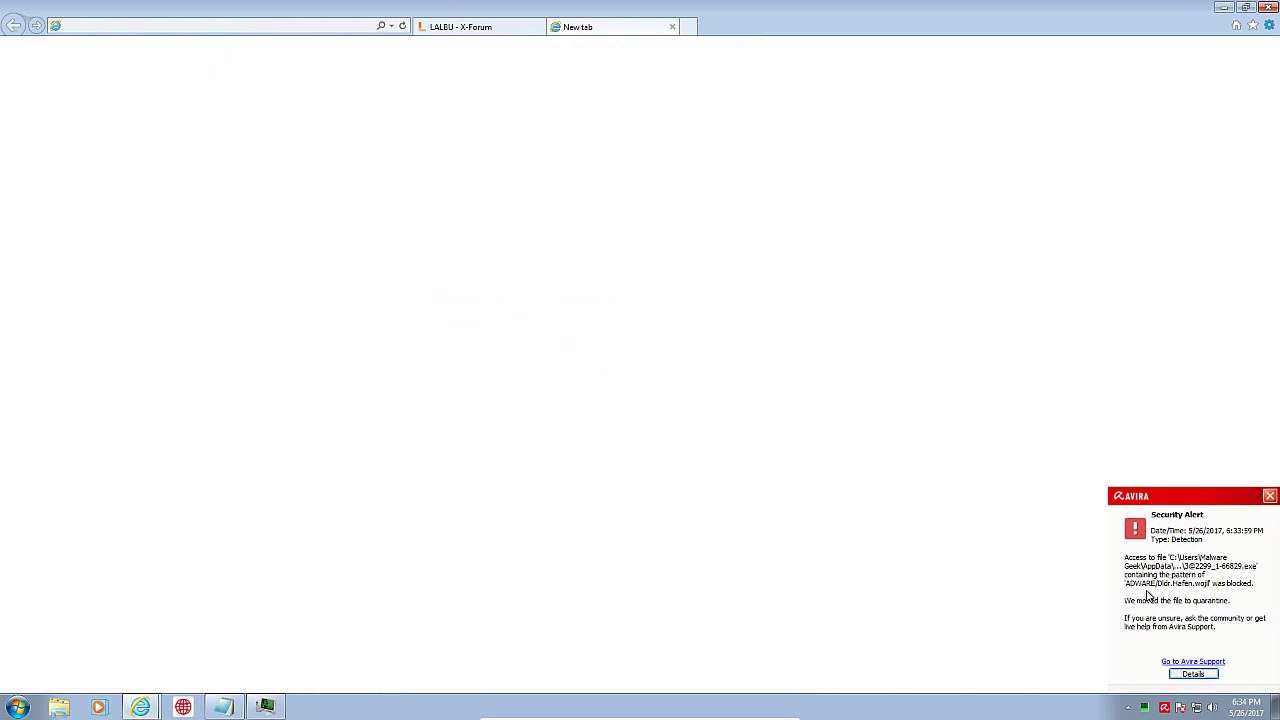
{"action": "left_click", "coordinate": [1271, 498]}
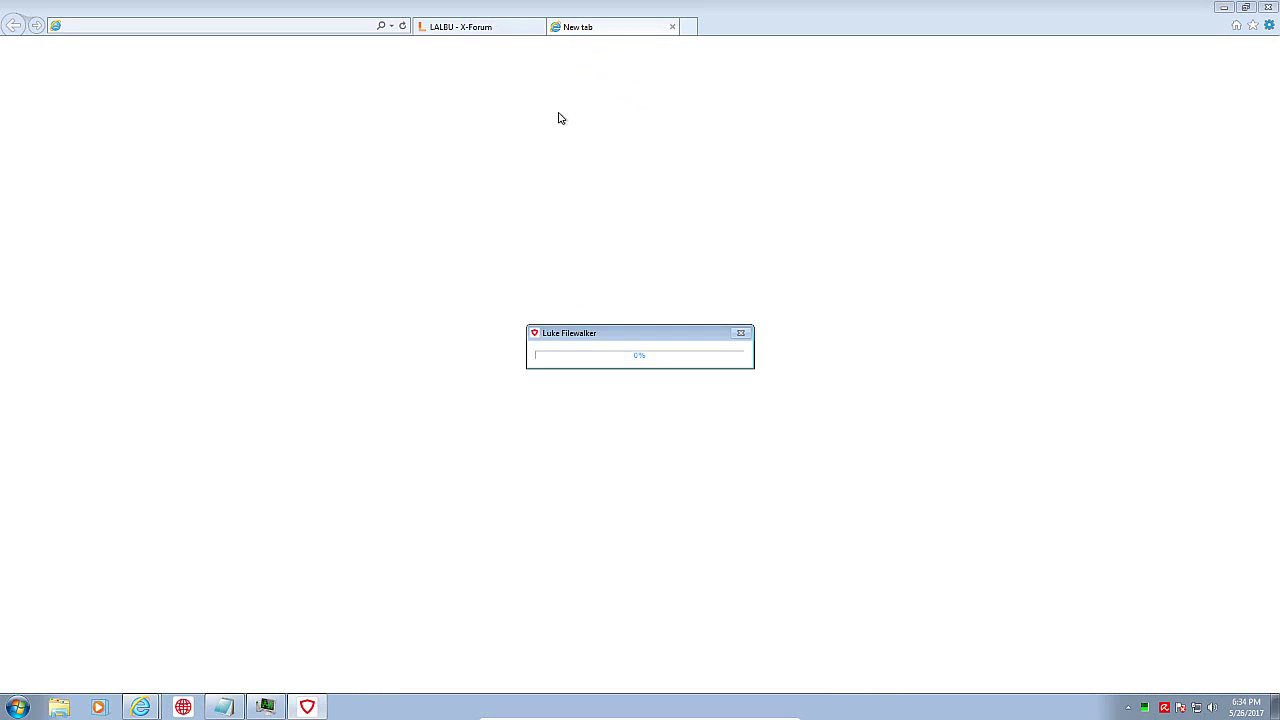
{"action": "left_click", "coordinate": [486, 26]}
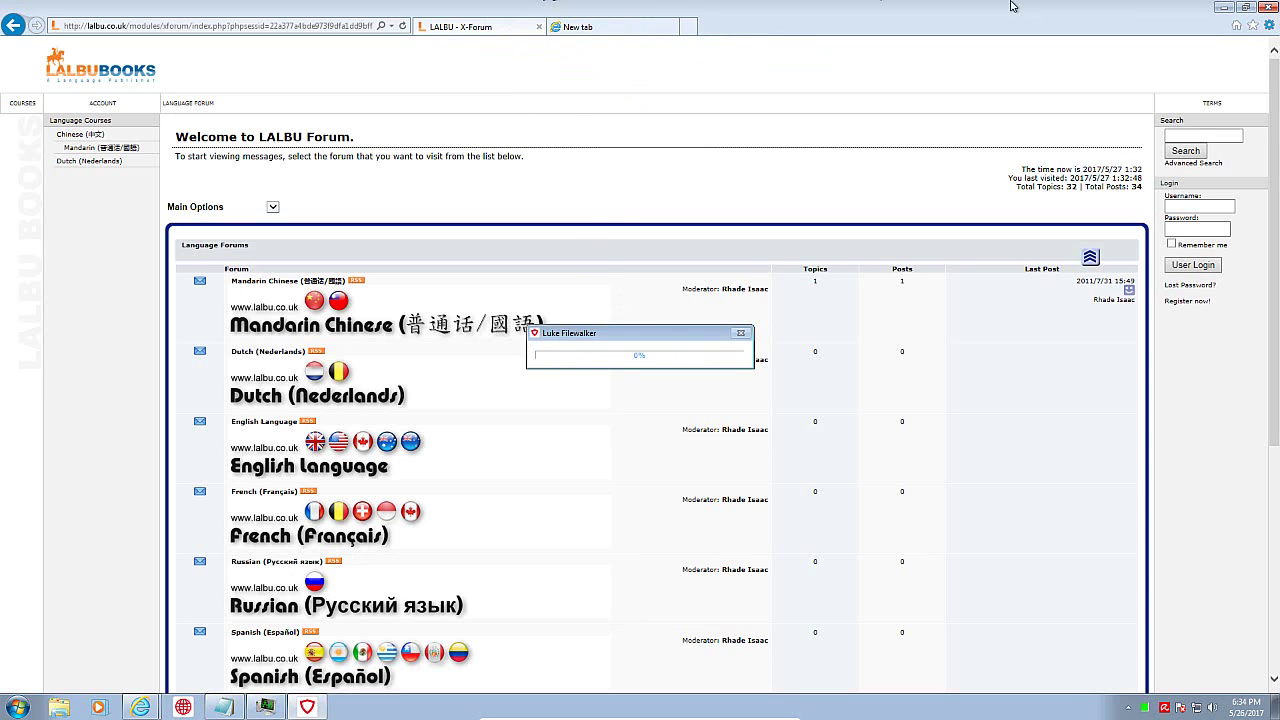
{"action": "left_click", "coordinate": [1222, 8]}
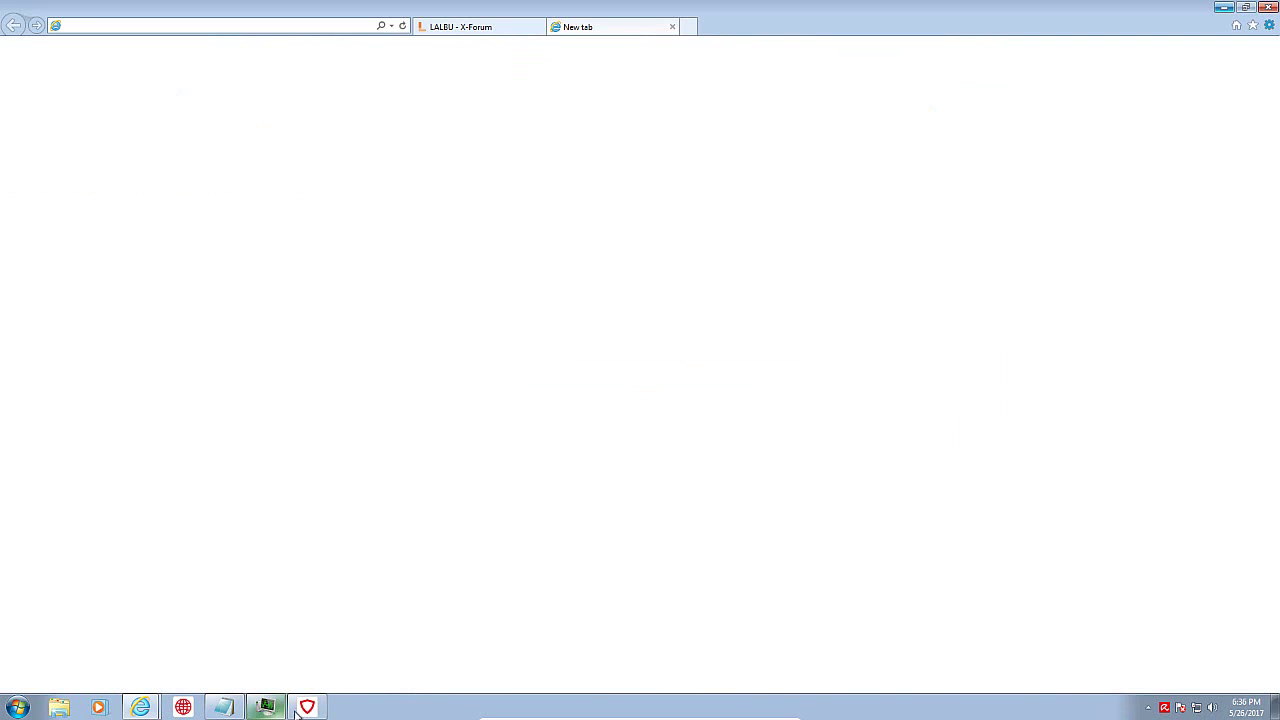
Step: Copy the italosearch link from Notepad and open it in the new tab
{"action": "mouse_move", "coordinate": [267, 706]}
{"action": "left_click", "coordinate": [224, 707]}
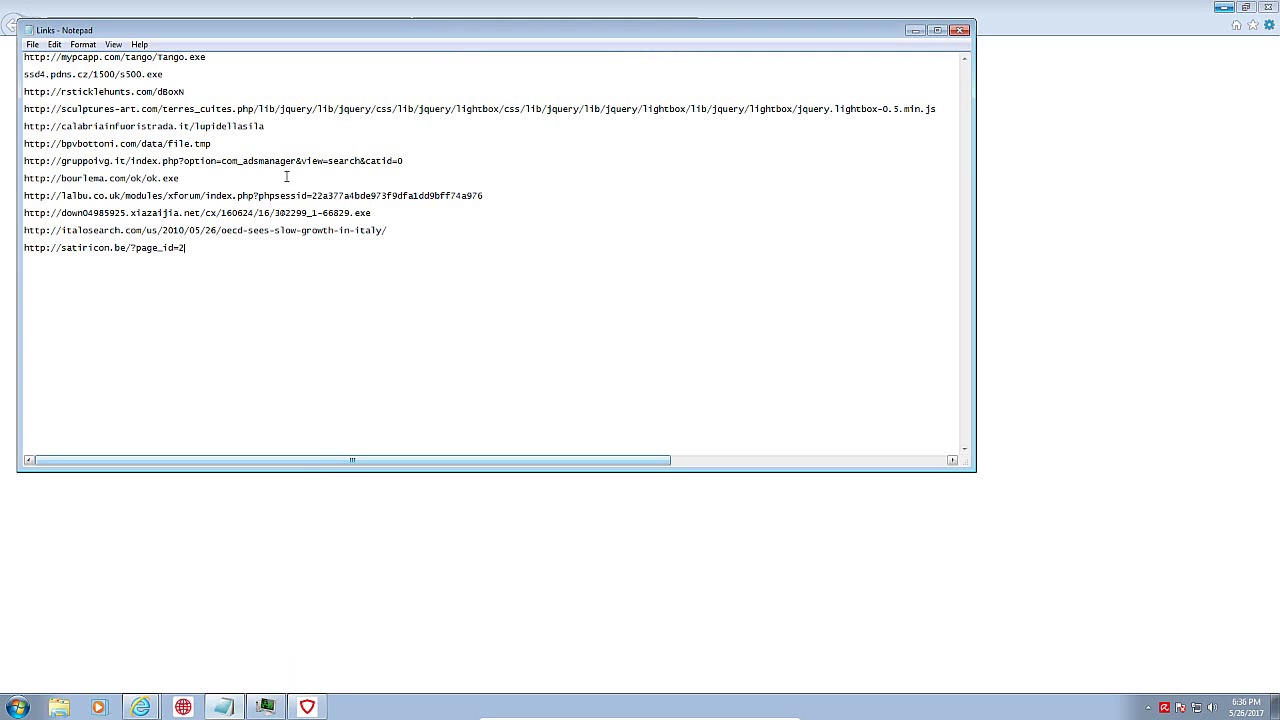
{"action": "double_click", "coordinate": [290, 231]}
{"action": "left_click_drag", "start_coordinate": [388, 231], "coordinate": [27, 229]}
{"action": "key", "text": "ctrl+c"}
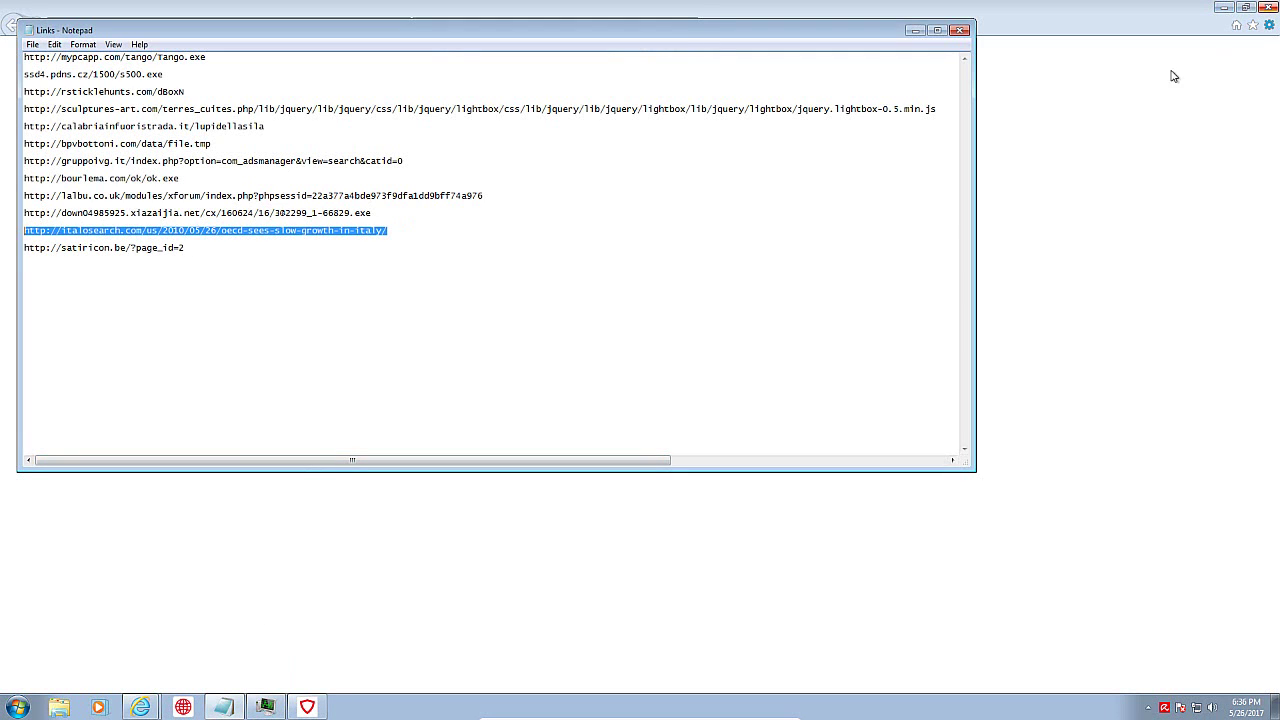
{"action": "left_click", "coordinate": [543, 10]}
{"action": "left_click", "coordinate": [306, 27]}
{"action": "key", "text": "ctrl+v"}
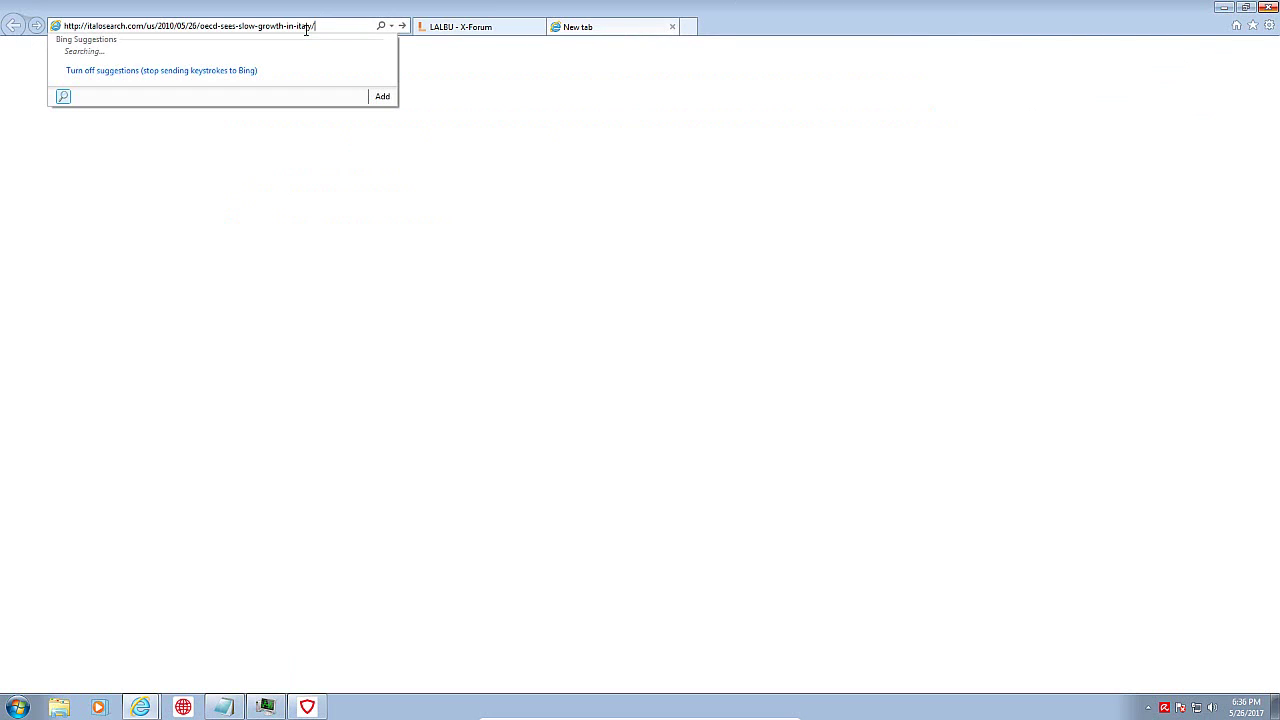
{"action": "key", "text": "Return"}
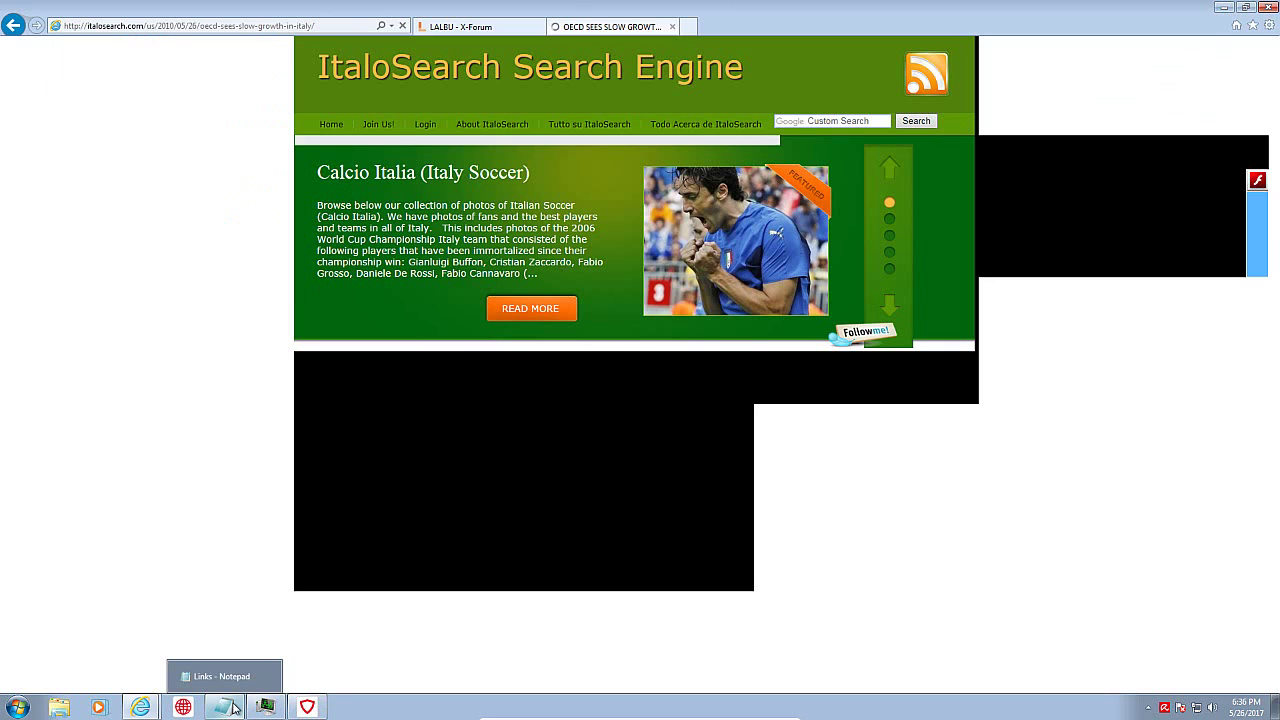
Step: Copy the satiricon.be link from the Notepad list, then hide Notepad
{"action": "left_click", "coordinate": [231, 707]}
{"action": "left_click", "coordinate": [154, 247]}
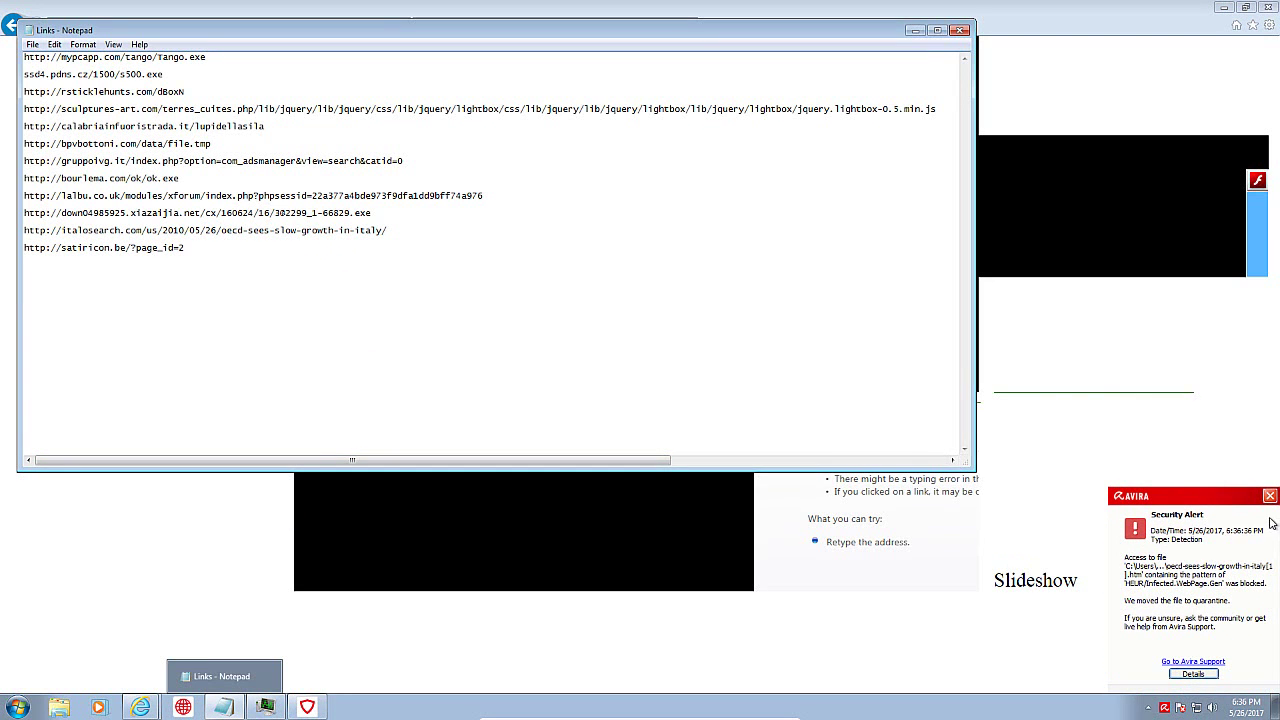
{"action": "left_click", "coordinate": [1270, 496]}
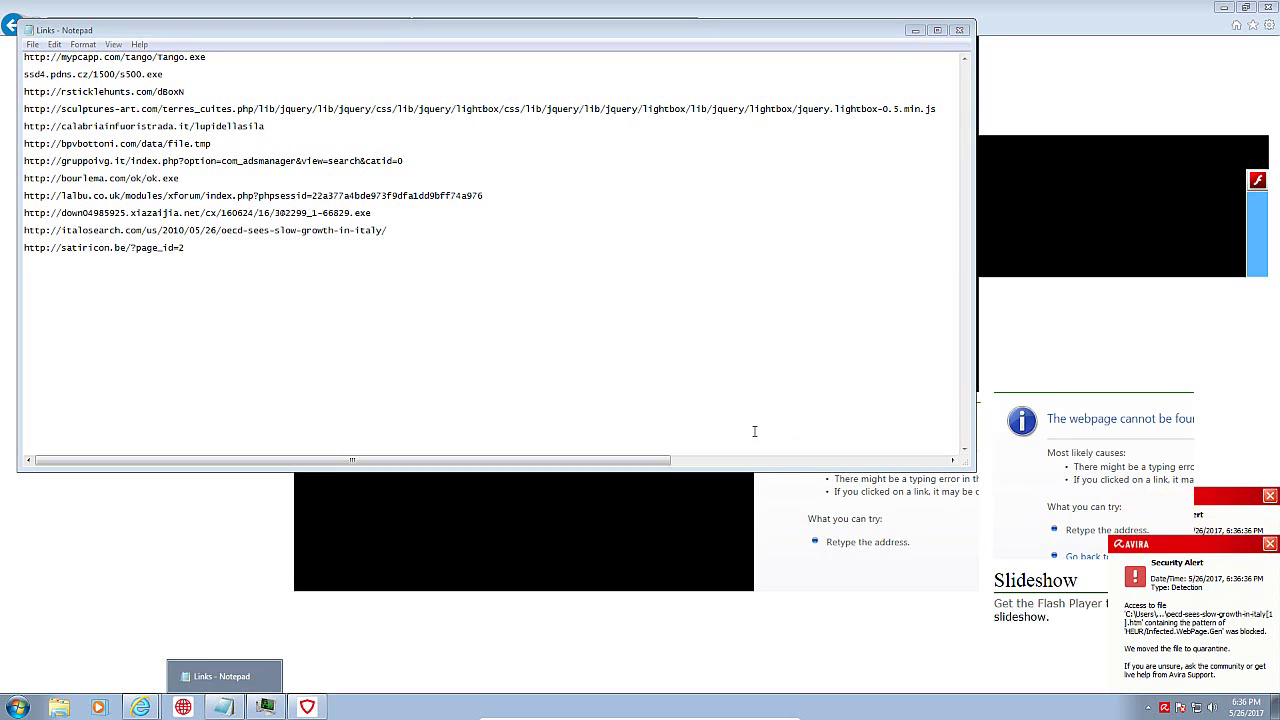
{"action": "left_click", "coordinate": [173, 247]}
{"action": "left_click_drag", "start_coordinate": [25, 248], "coordinate": [62, 248]}
{"action": "left_click_drag", "start_coordinate": [189, 248], "coordinate": [28, 249]}
{"action": "key", "text": "ctrl+c"}
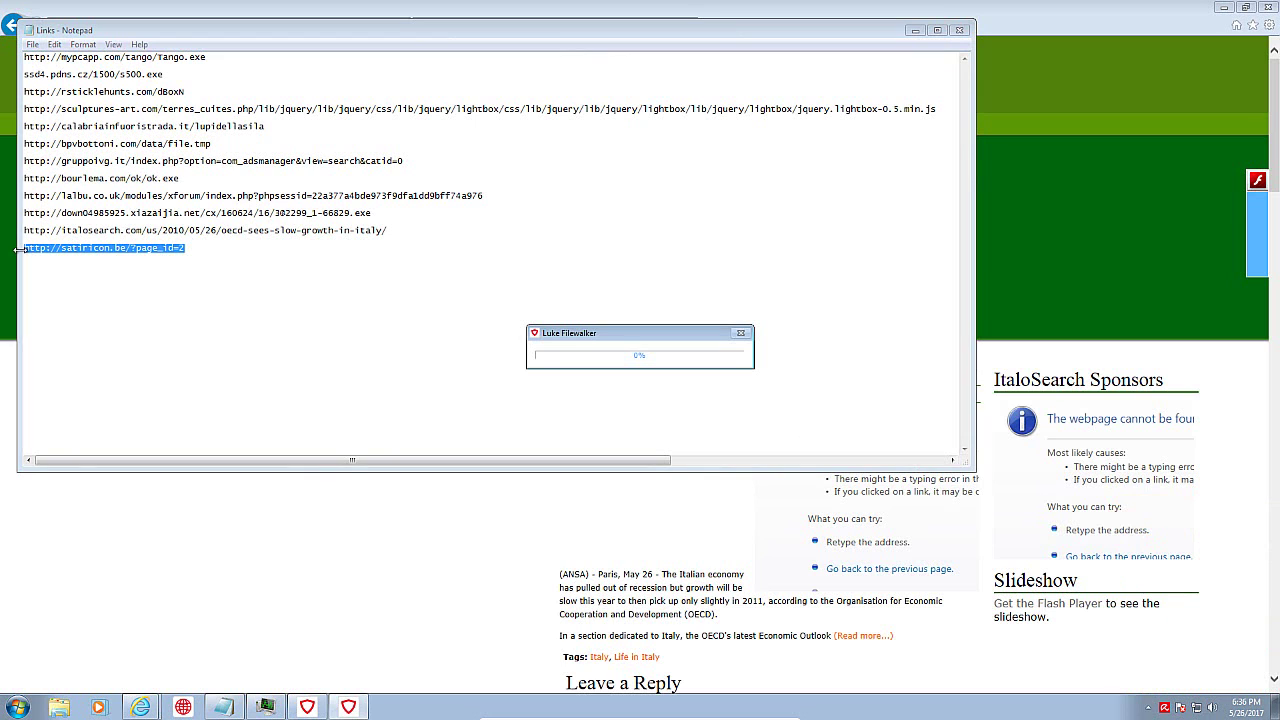
{"action": "left_click", "coordinate": [914, 30]}
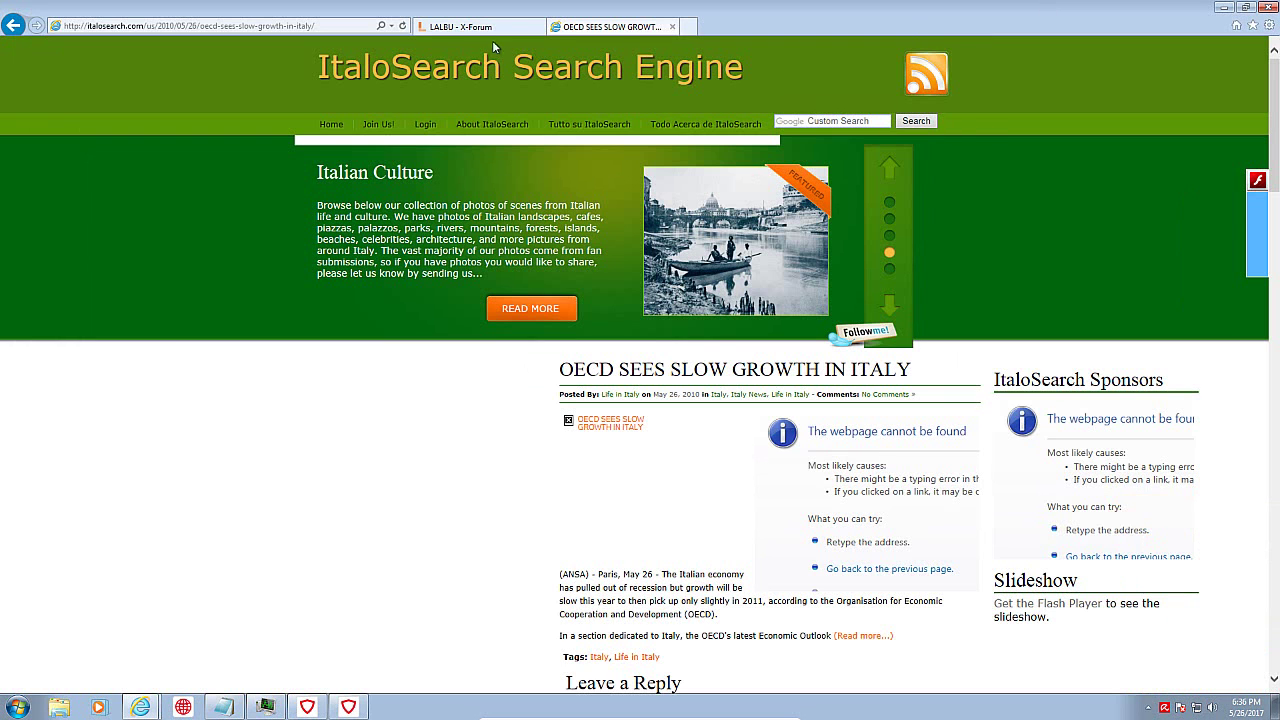
Step: Reopen the Links list and load the satiricon.be page in Internet Explorer
{"action": "left_click", "coordinate": [340, 25]}
{"action": "type", "text": "http://italosearch.com/us/2010/05/26/oecd-sees-slow-growth-in-italy/"}
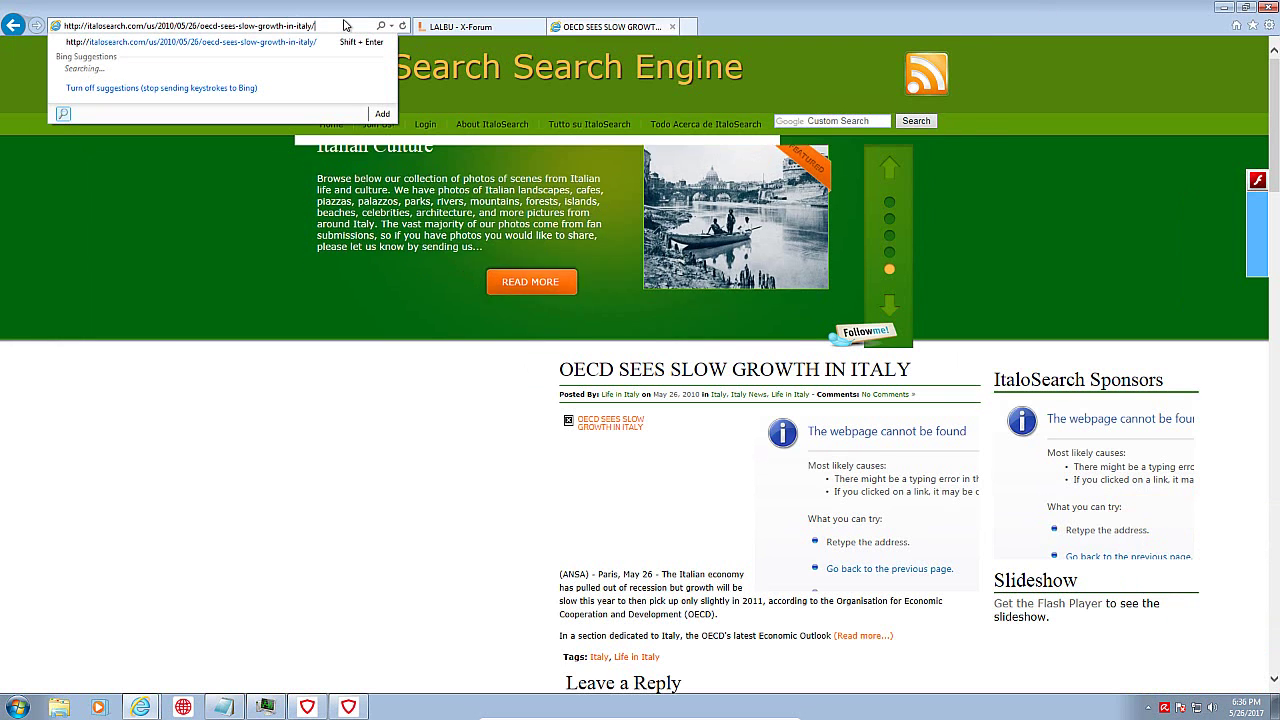
{"action": "right_click", "coordinate": [228, 708]}
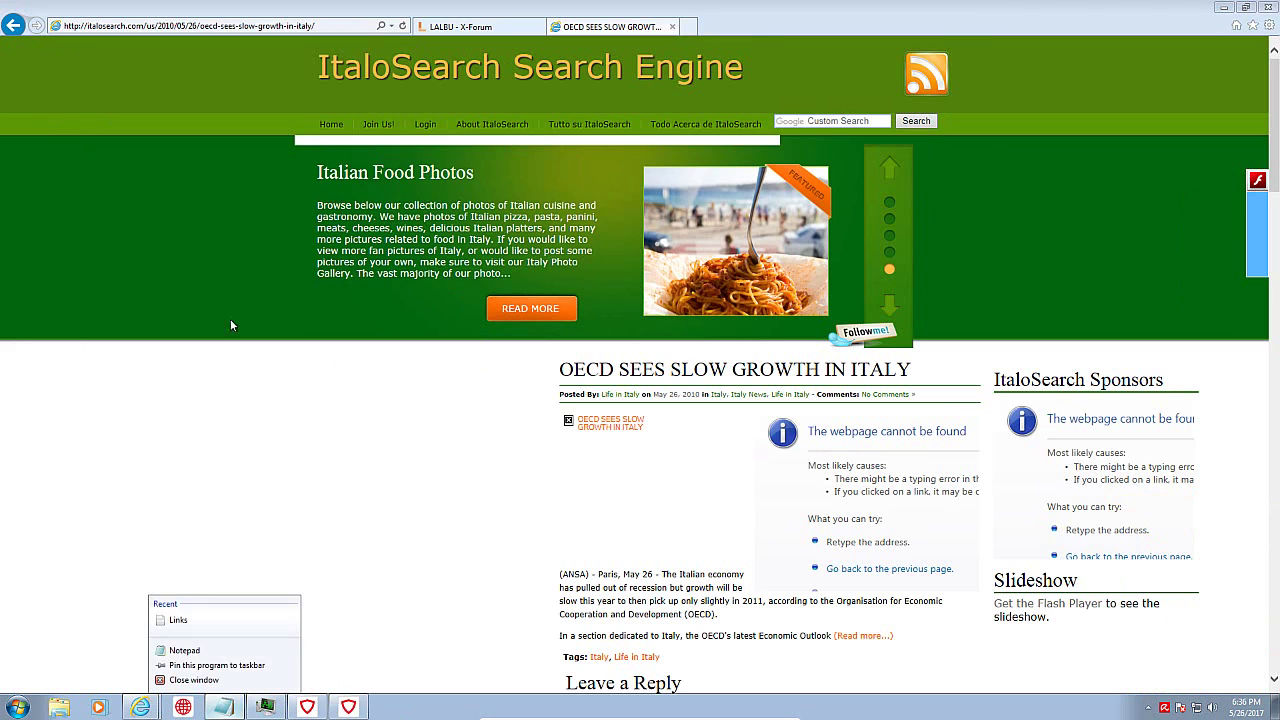
{"action": "left_click", "coordinate": [182, 620]}
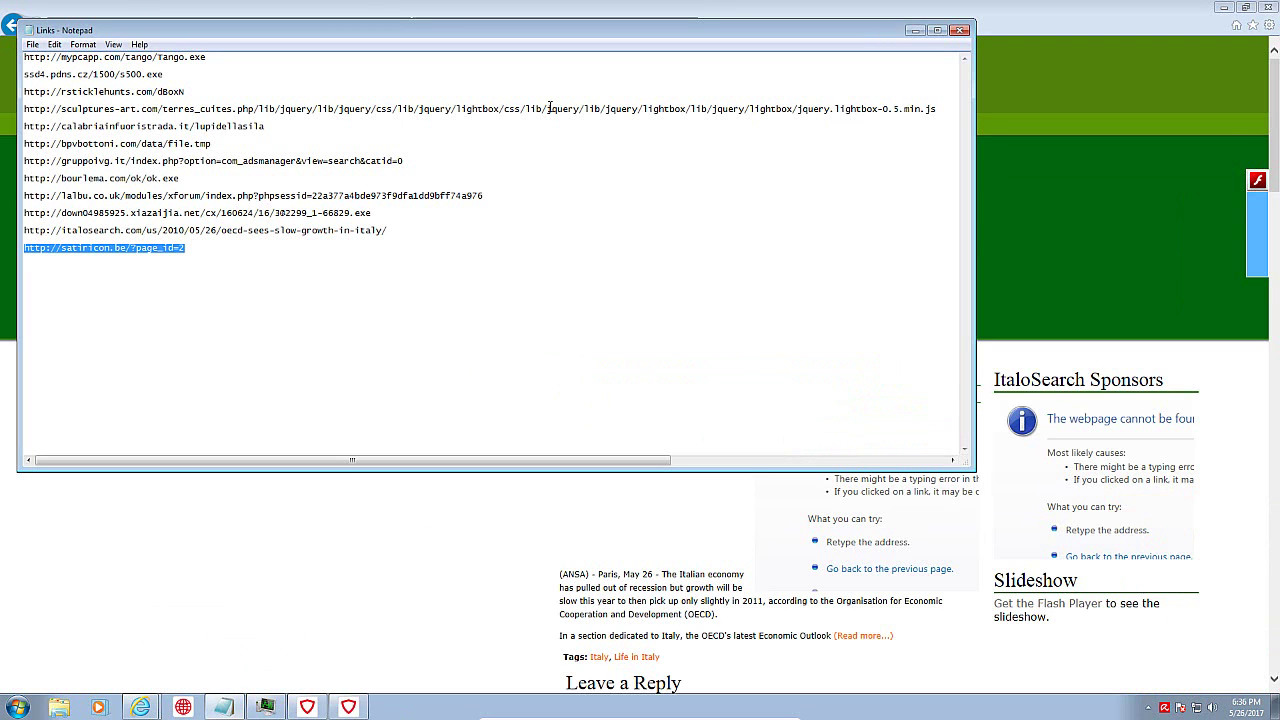
{"action": "left_click", "coordinate": [1040, 27]}
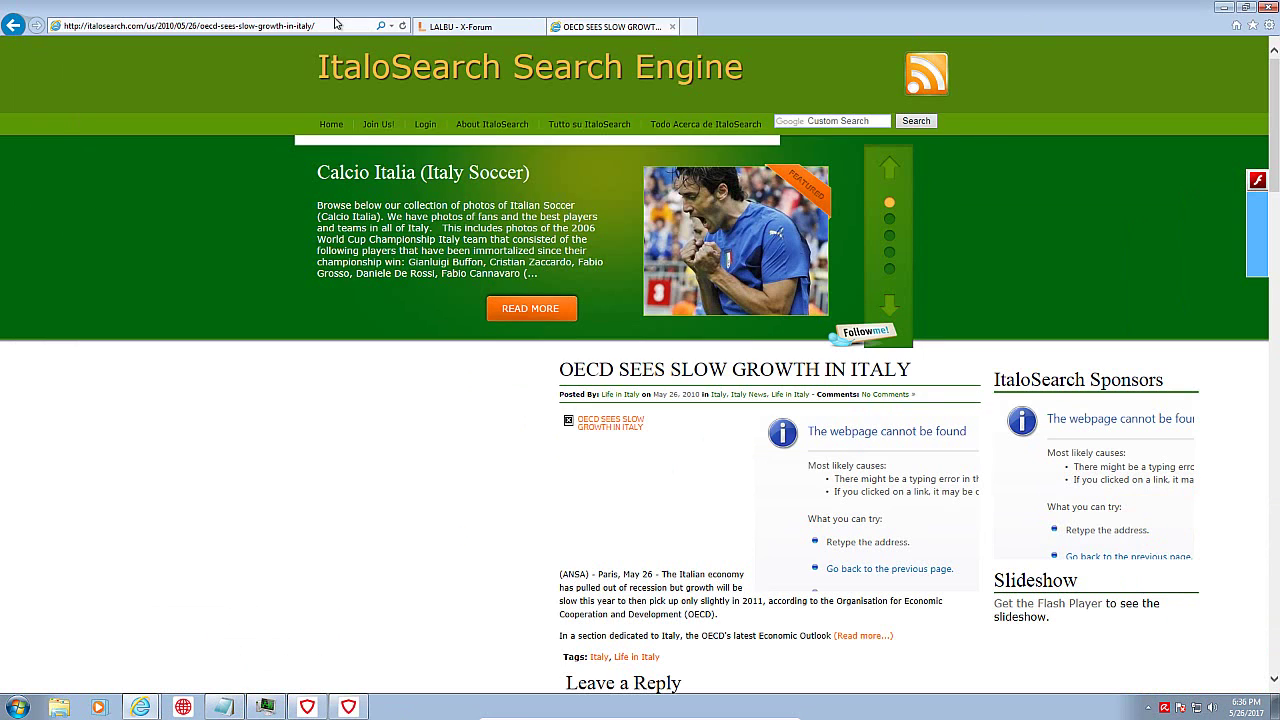
{"action": "left_click", "coordinate": [323, 27]}
{"action": "key", "text": "ctrl+v"}
{"action": "key", "text": "Return"}
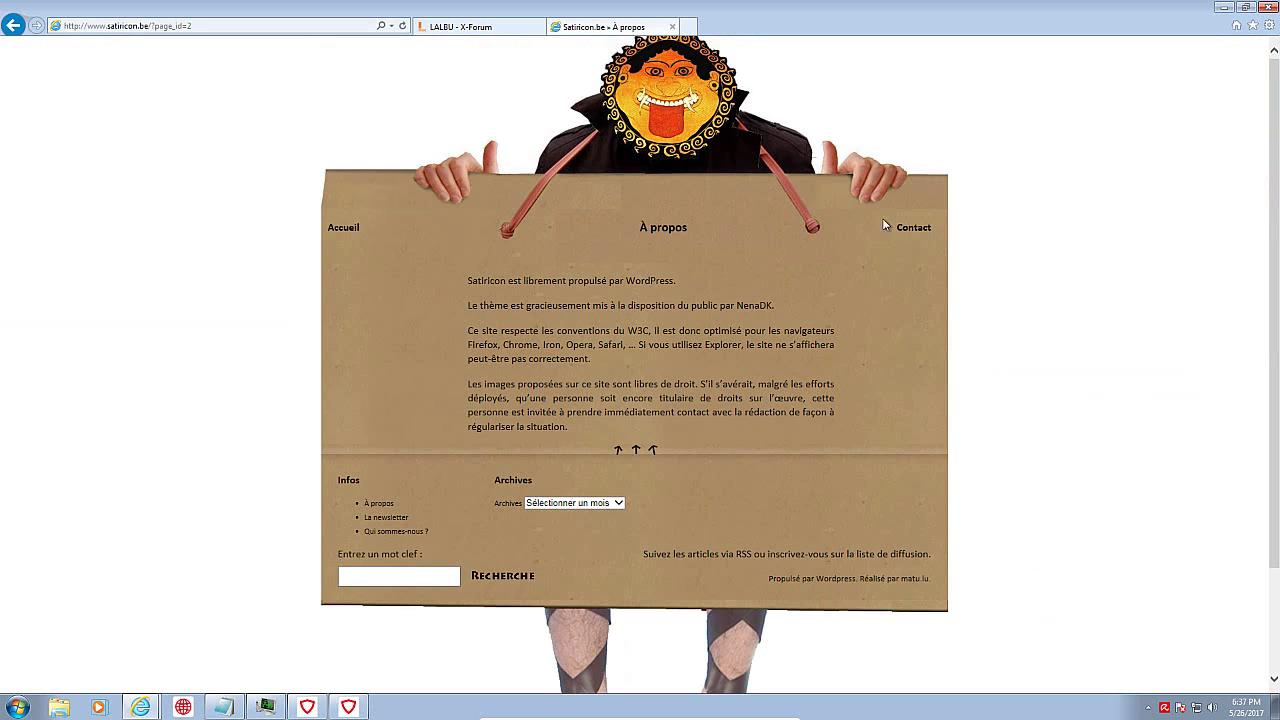
Step: Check the running processes in Task Manager, then close it
{"action": "right_click", "coordinate": [822, 705]}
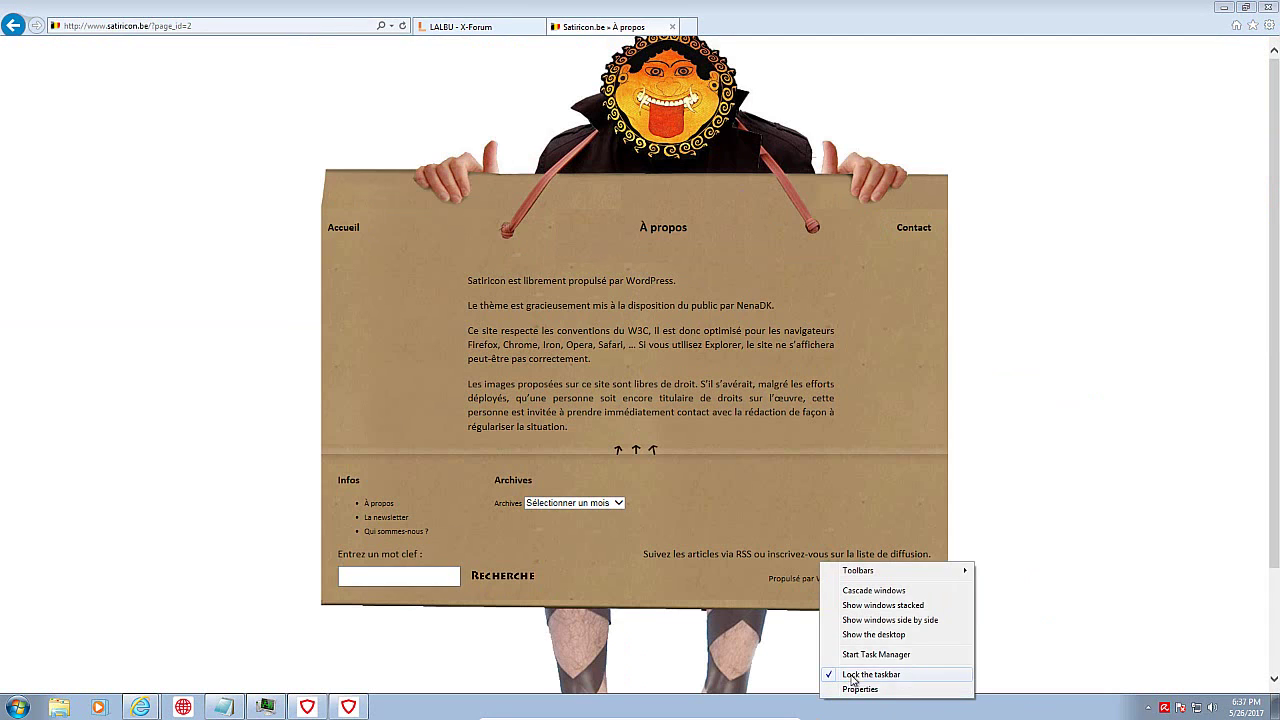
{"action": "left_click", "coordinate": [890, 655]}
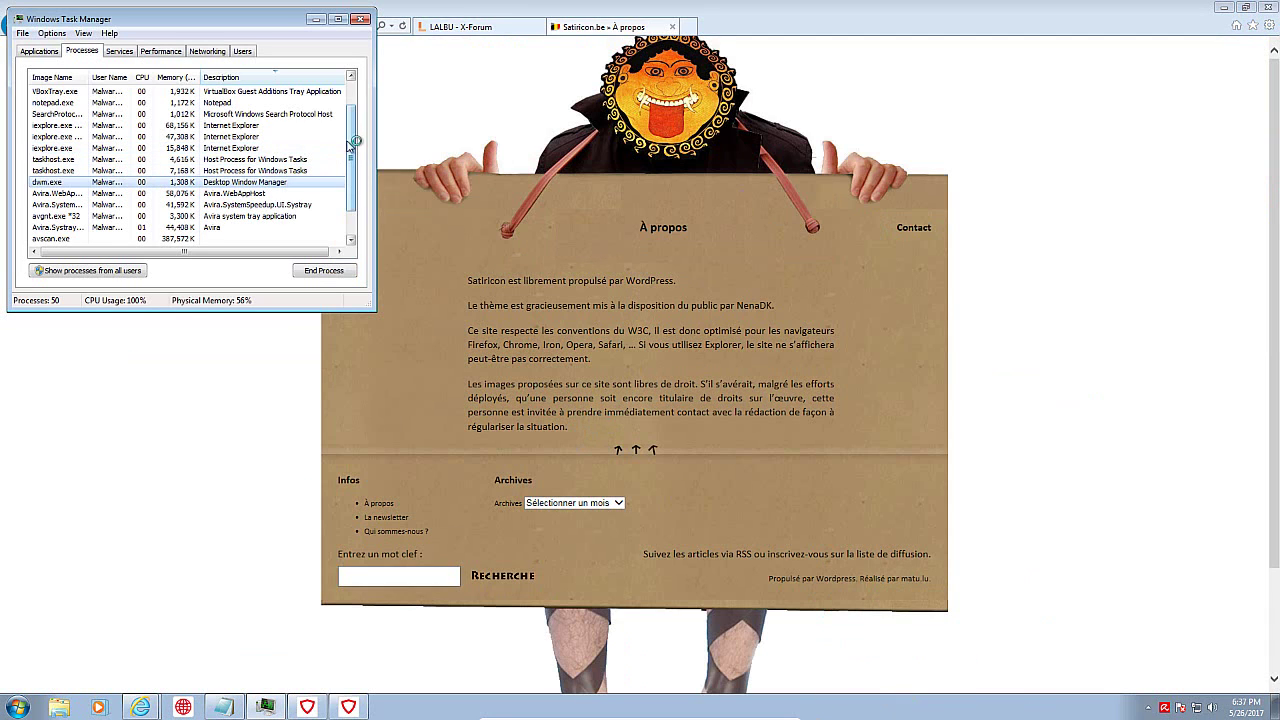
{"action": "left_click_drag", "start_coordinate": [356, 140], "coordinate": [355, 112]}
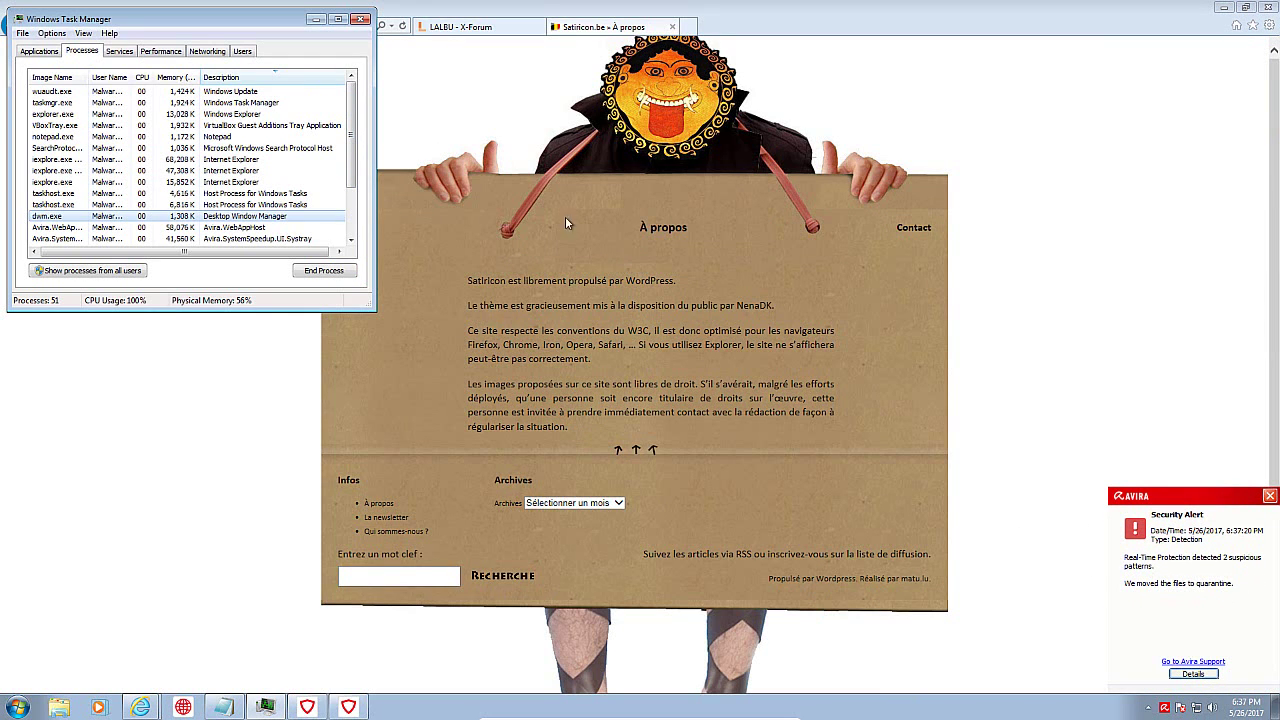
{"action": "left_click", "coordinate": [365, 19]}
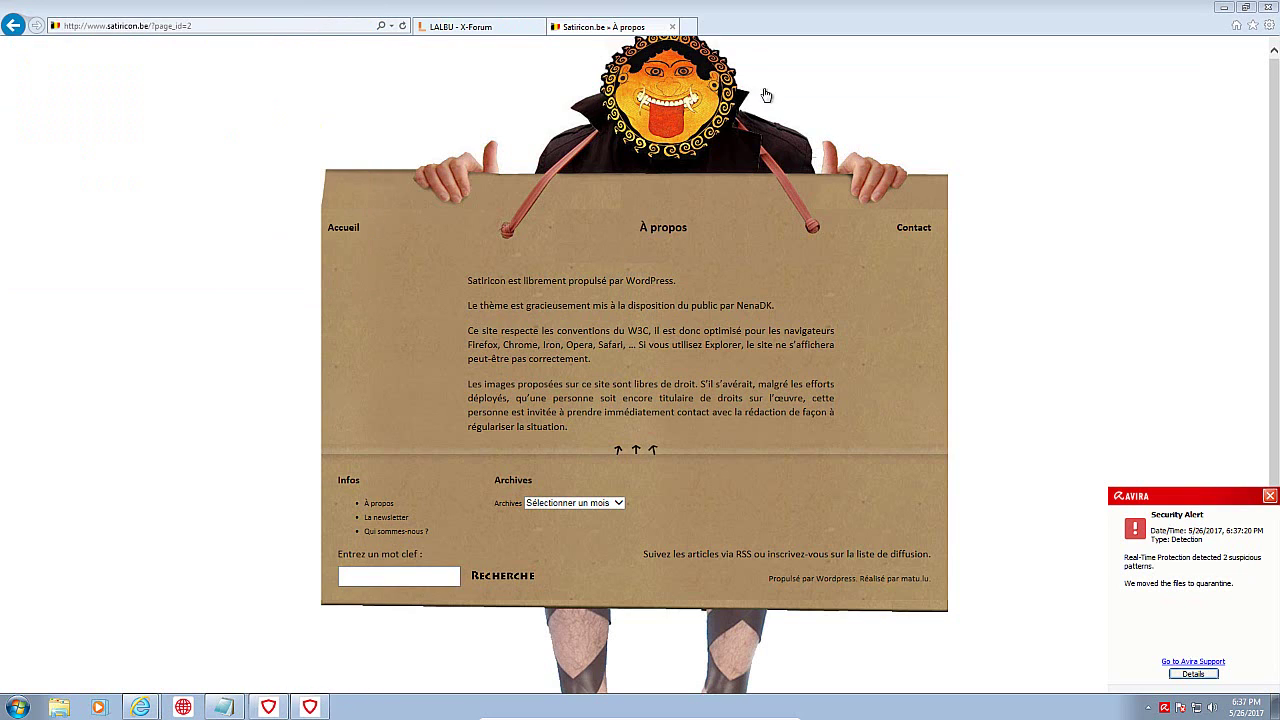
Step: Close Internet Explorer with all its tabs and dismiss Avira's security alert
{"action": "left_click", "coordinate": [1267, 10]}
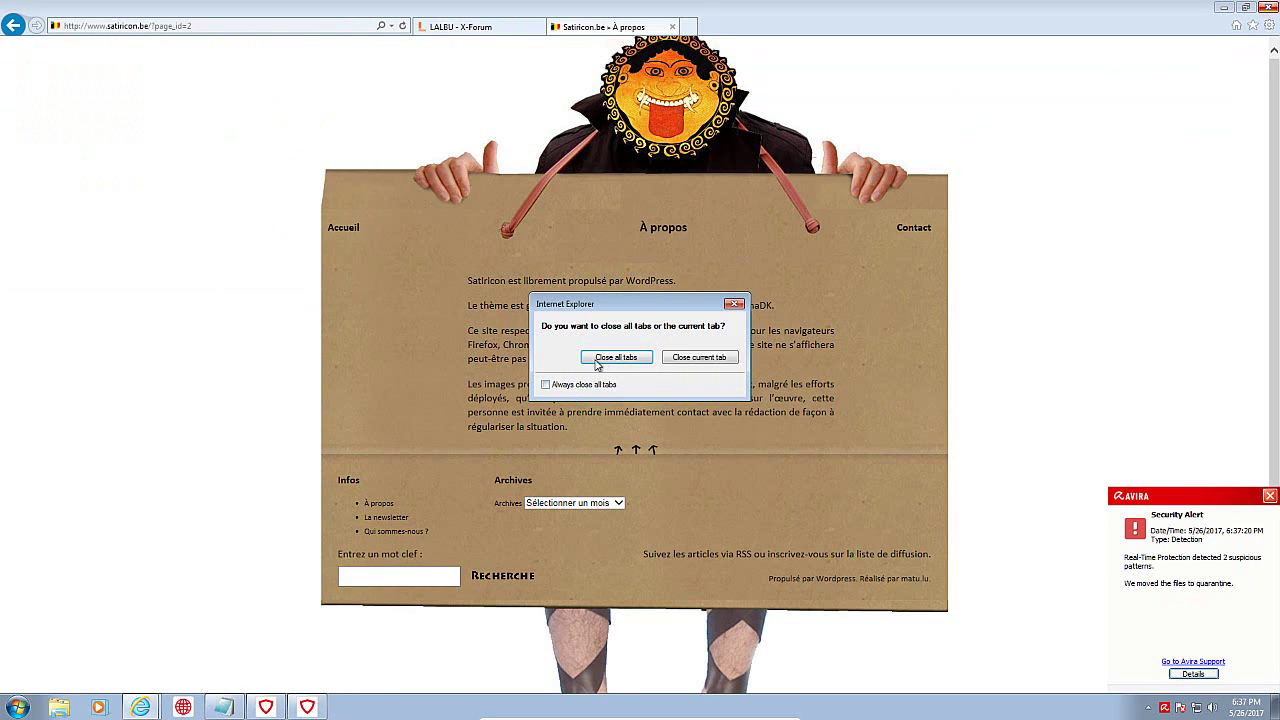
{"action": "left_click", "coordinate": [597, 362]}
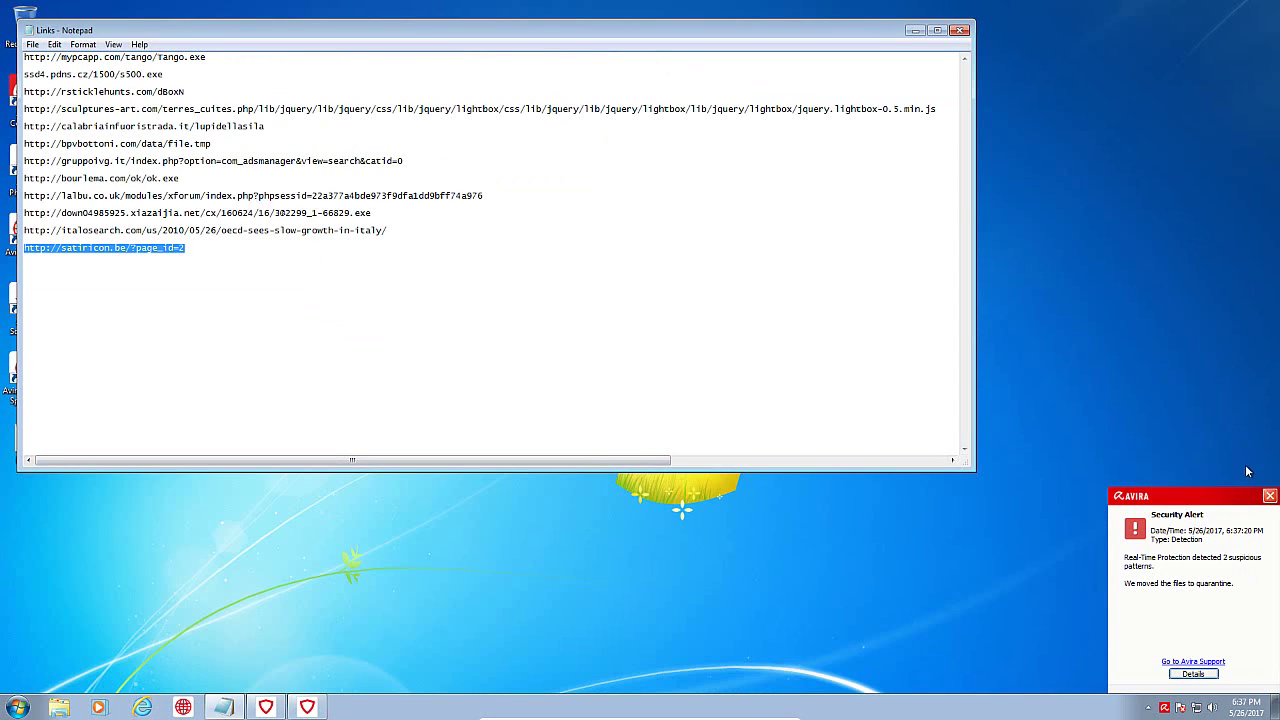
{"action": "left_click", "coordinate": [1270, 497]}
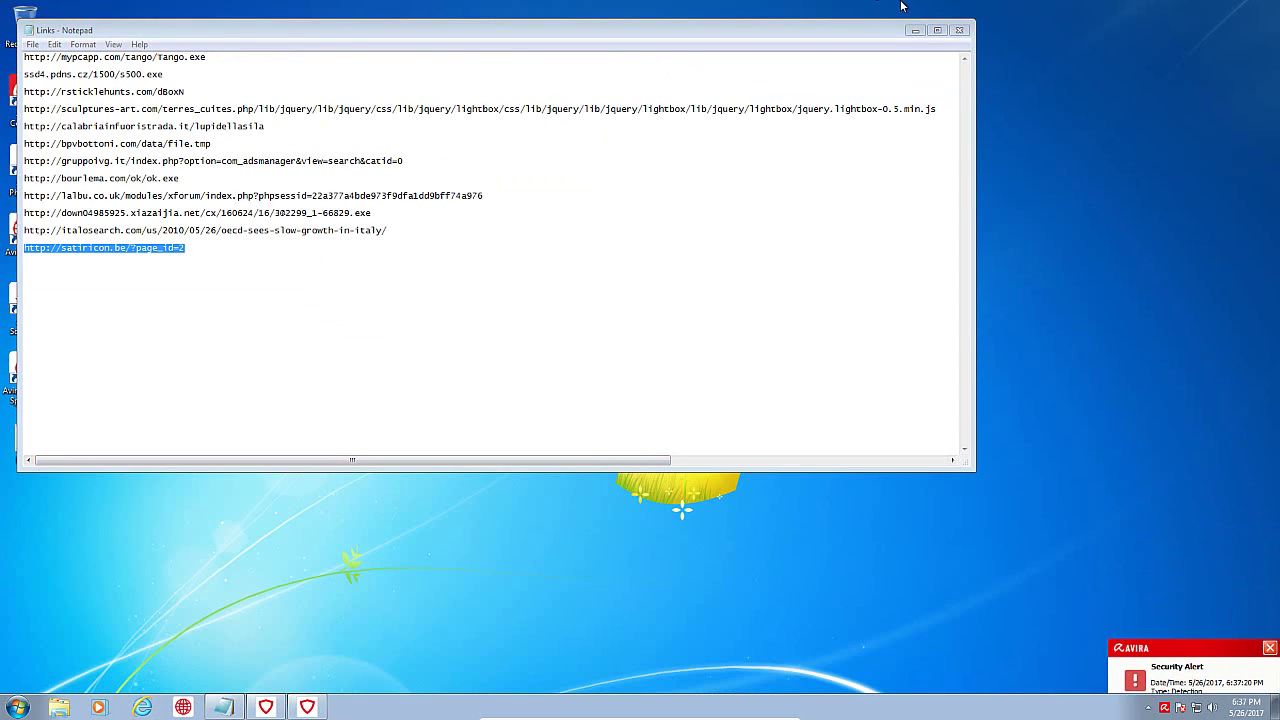
Step: Close Notepad, saving the changes to Links.txt
{"action": "left_click", "coordinate": [960, 30]}
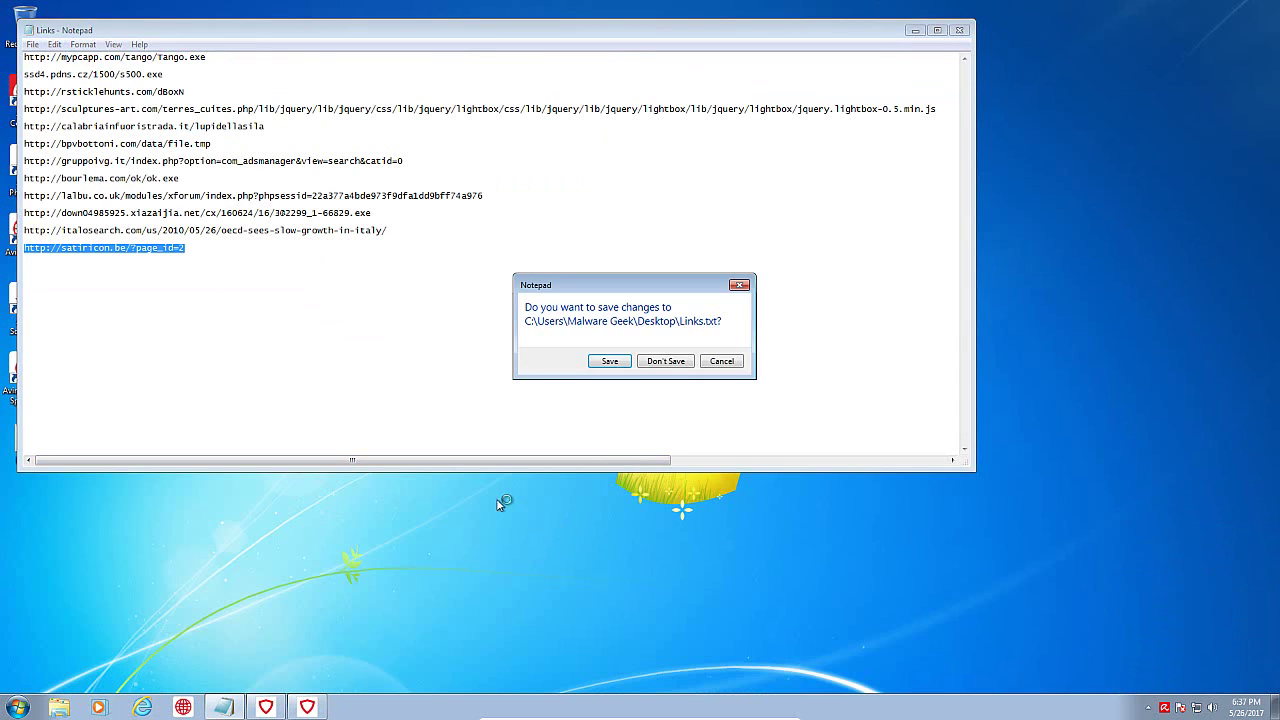
{"action": "left_click", "coordinate": [676, 296]}
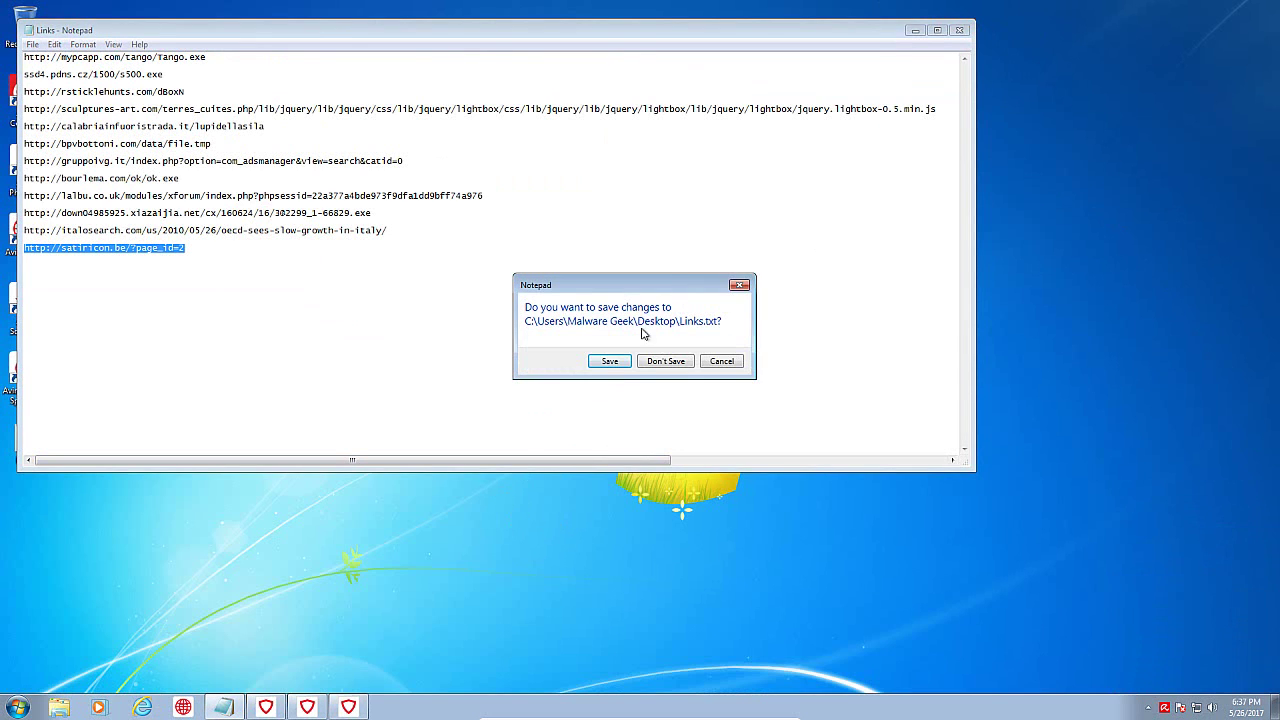
{"action": "left_click", "coordinate": [620, 362]}
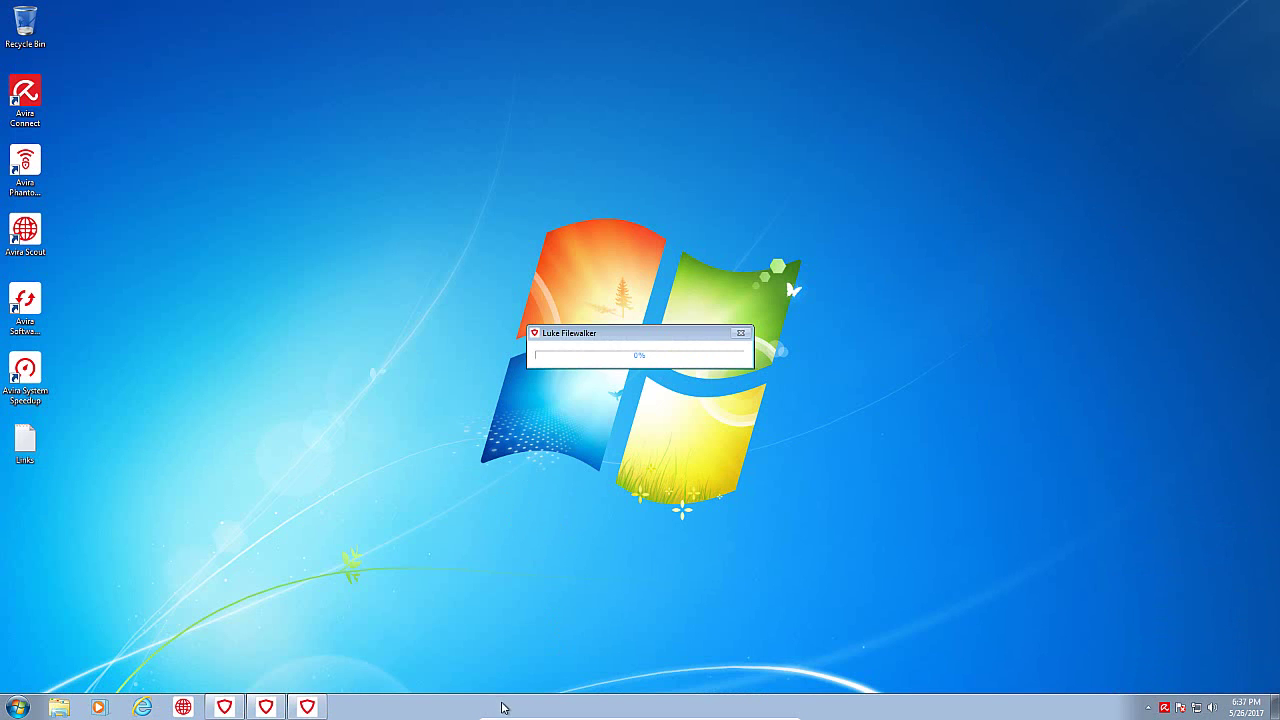
{"action": "right_click", "coordinate": [503, 706]}
Step: Review the running processes in Task Manager, then close it
{"action": "left_click", "coordinate": [545, 658]}
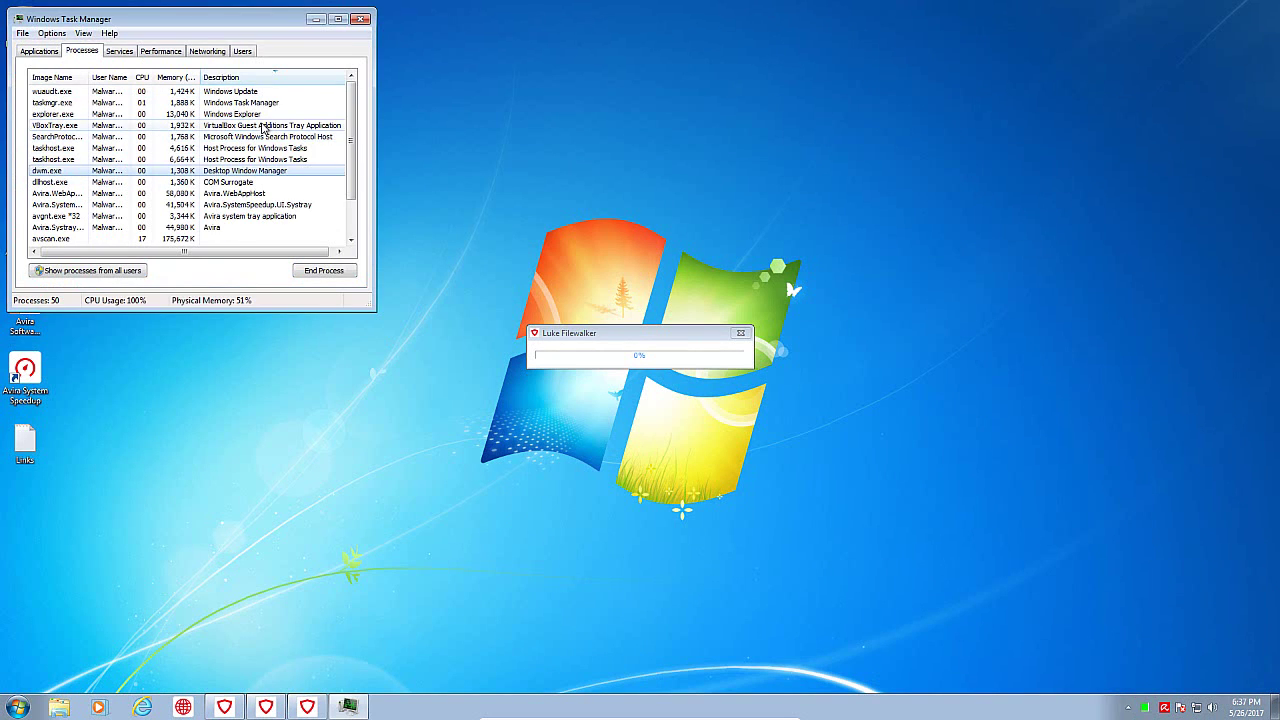
{"action": "left_click", "coordinate": [316, 183]}
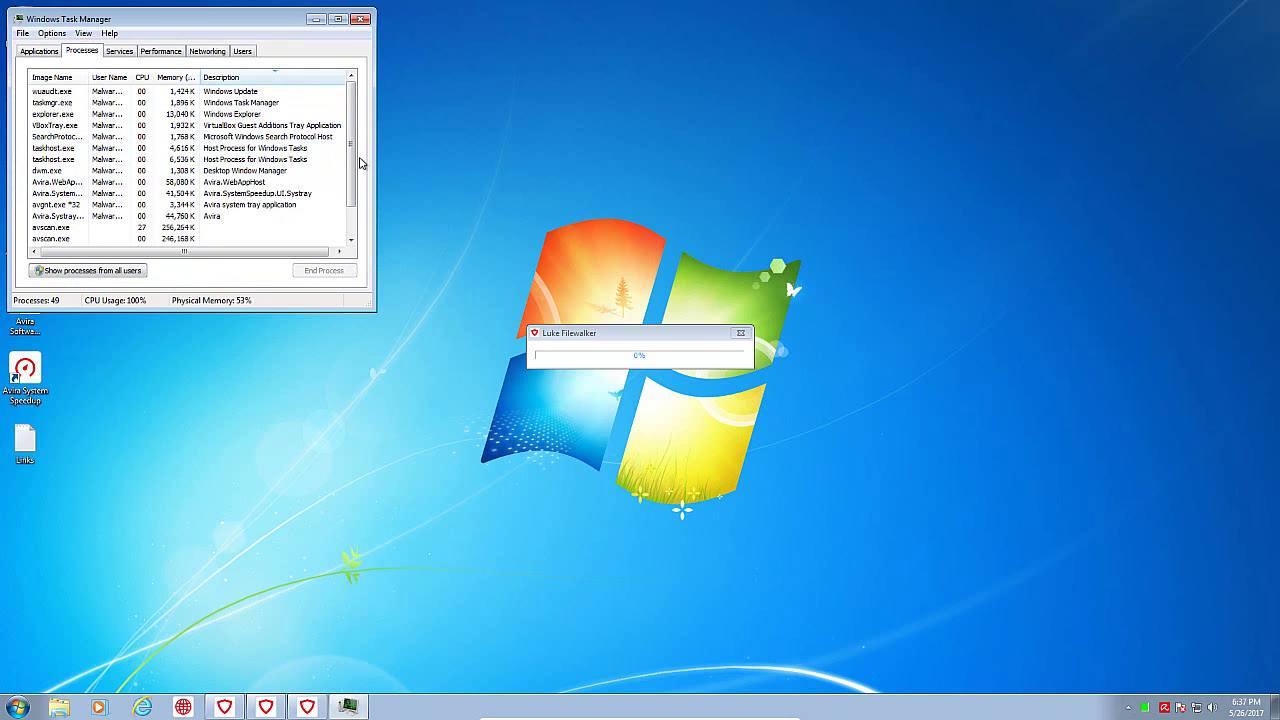
{"action": "left_click_drag", "start_coordinate": [352, 170], "coordinate": [354, 141]}
{"action": "left_click", "coordinate": [362, 19]}
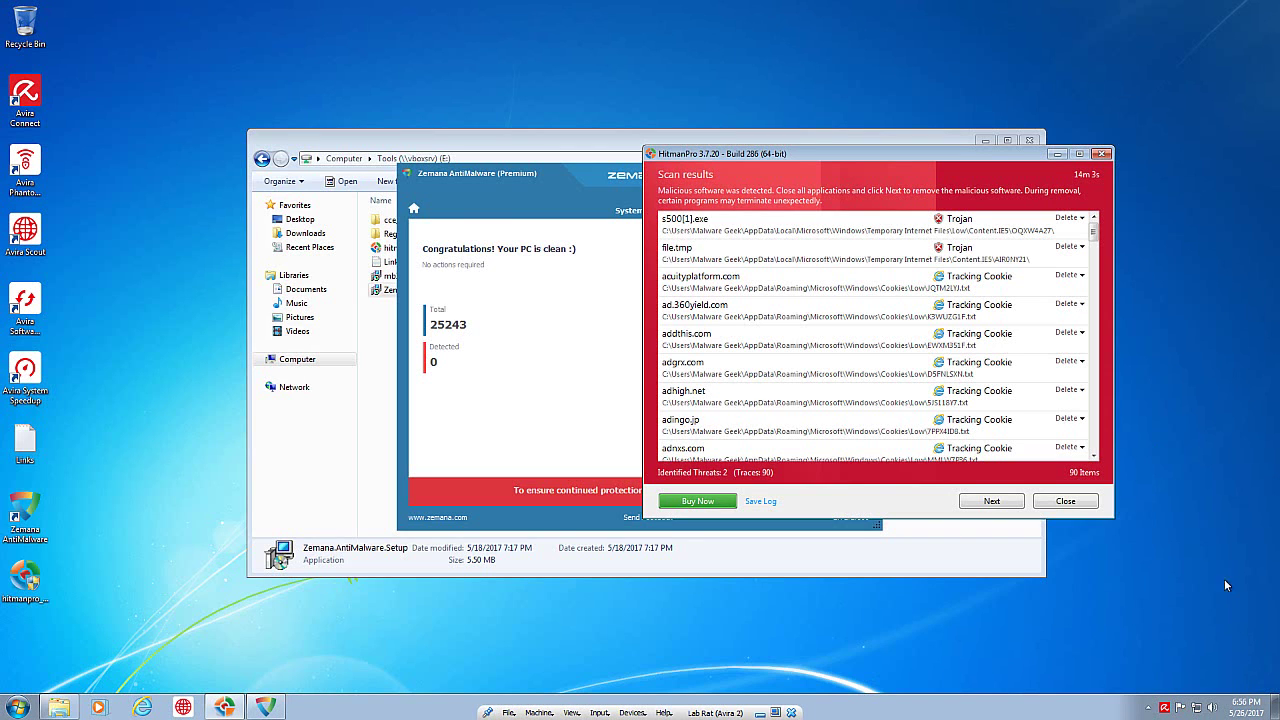
Step: Close Zemana and expand HitmanPro's detections for s500[1].exe and file.tmp
{"action": "left_click_drag", "start_coordinate": [586, 175], "coordinate": [386, 136]}
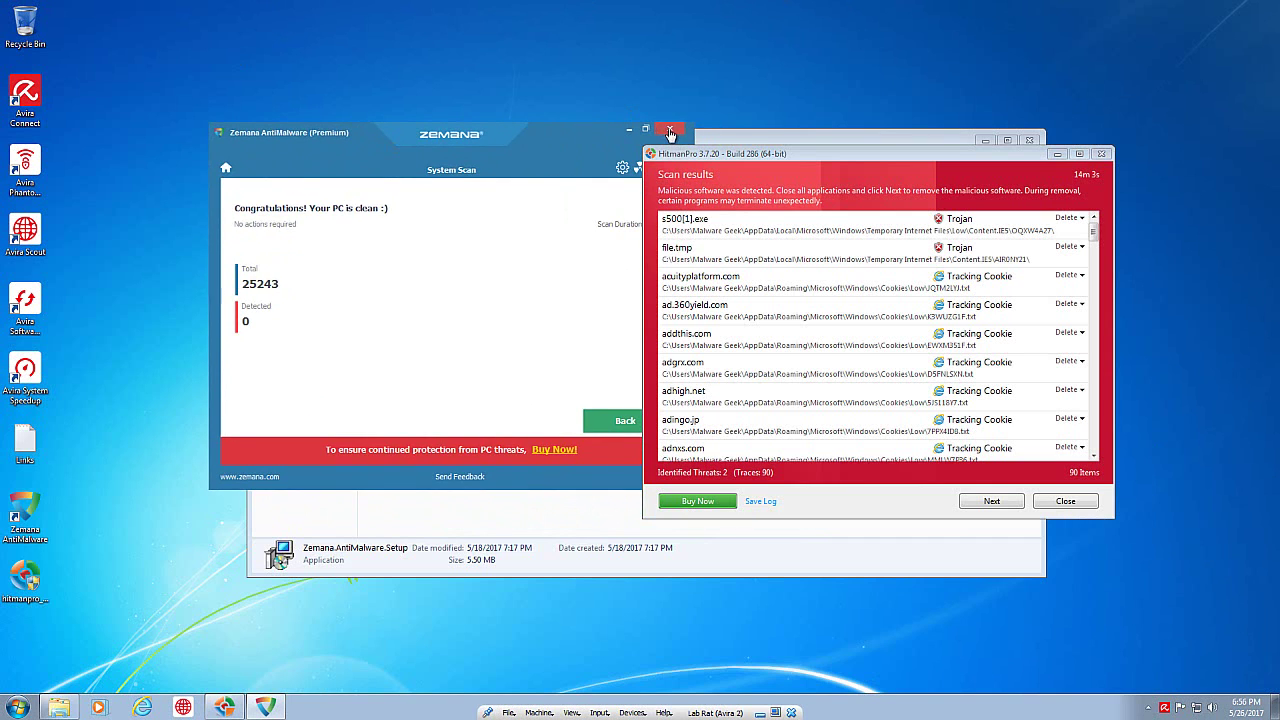
{"action": "left_click", "coordinate": [671, 136]}
{"action": "left_click", "coordinate": [703, 224]}
{"action": "left_click", "coordinate": [706, 254]}
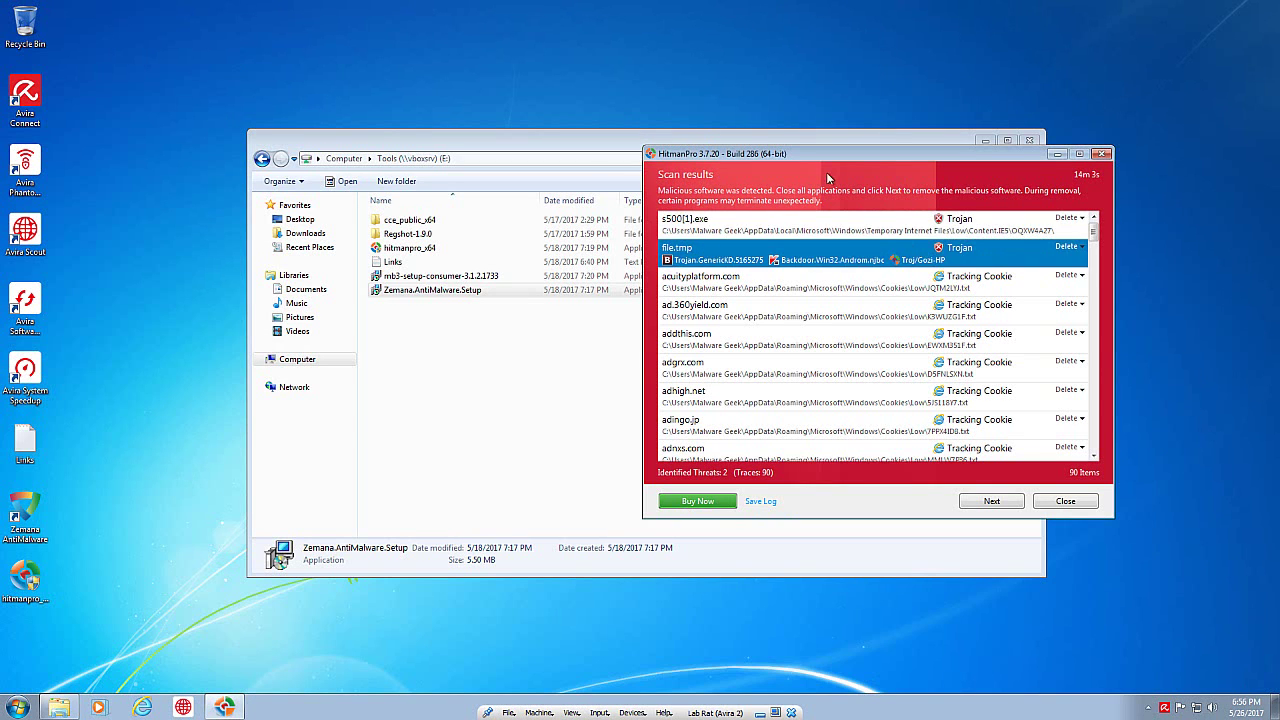
{"action": "left_click_drag", "start_coordinate": [825, 160], "coordinate": [559, 150]}
{"action": "left_click", "coordinate": [608, 210]}
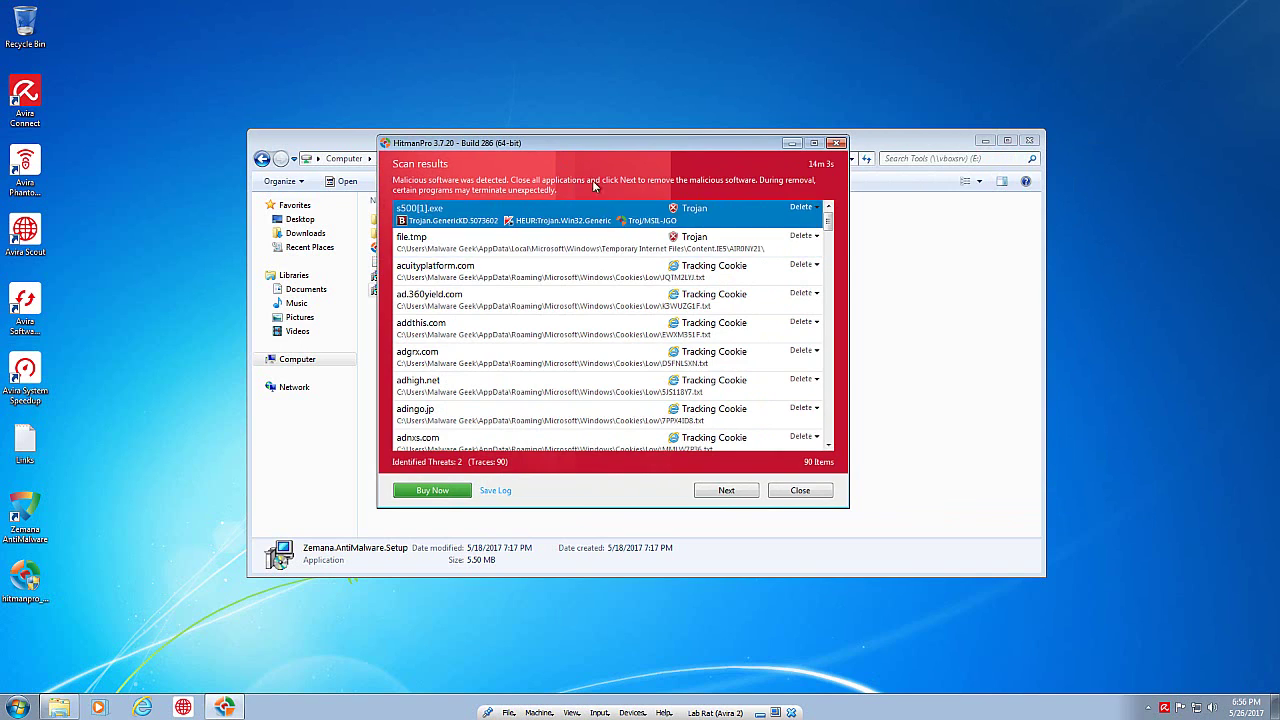
{"action": "left_click", "coordinate": [602, 250]}
Step: Review the s500[1].exe and file.tmp trojan details, then close HitmanPro's results
{"action": "left_click", "coordinate": [594, 225]}
{"action": "left_click", "coordinate": [469, 250]}
{"action": "left_click", "coordinate": [443, 208]}
{"action": "left_click", "coordinate": [646, 249]}
{"action": "left_click", "coordinate": [599, 227]}
{"action": "mouse_move", "coordinate": [829, 220]}
{"action": "left_mouse_down"}
{"action": "mouse_move", "coordinate": [839, 394]}
{"action": "mouse_move", "coordinate": [834, 210]}
{"action": "left_mouse_up"}
{"action": "left_click", "coordinate": [800, 491]}
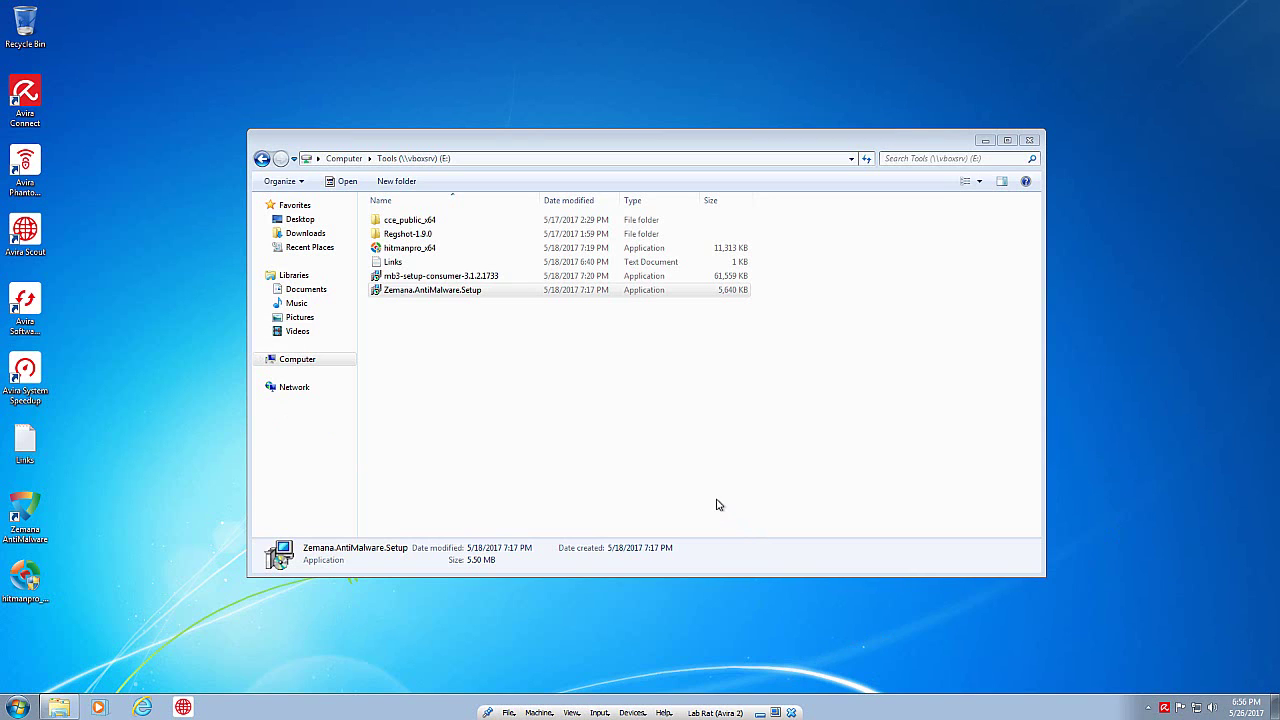
Step: Close the Tools window, look inside the desktop Malware folder, then bring up its context menu
{"action": "left_click", "coordinate": [1028, 140]}
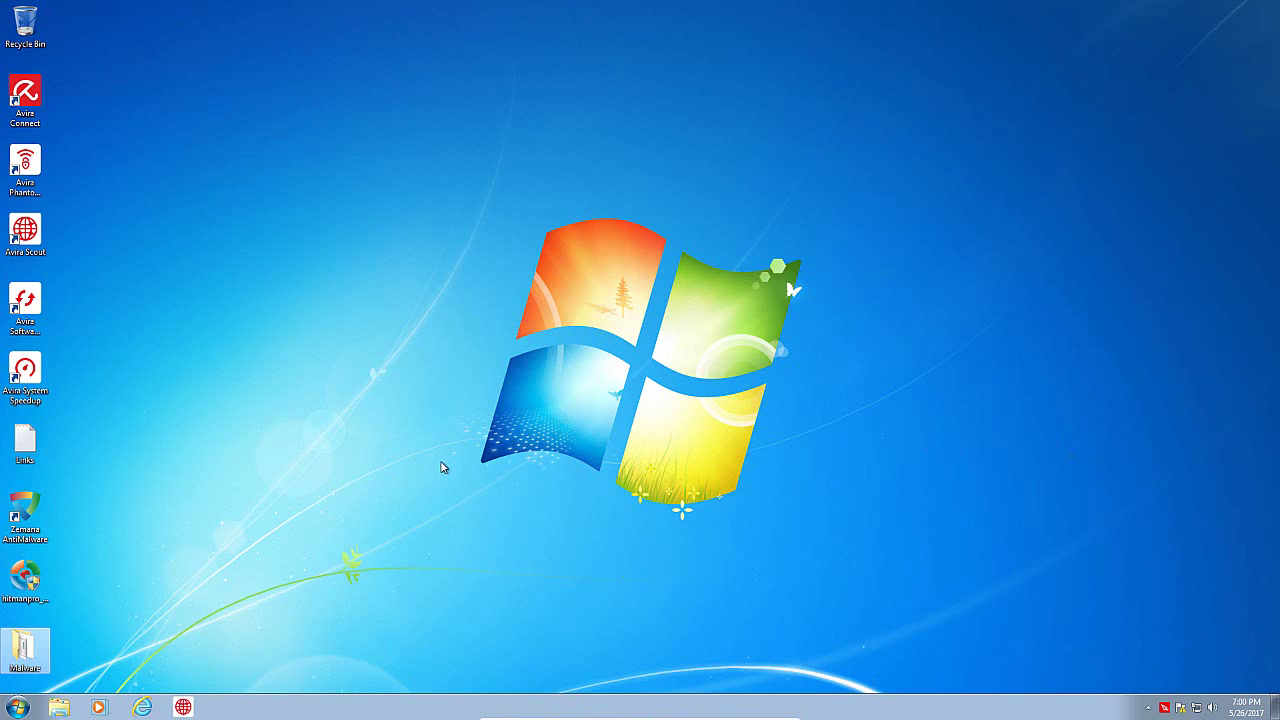
{"action": "left_click", "coordinate": [147, 605]}
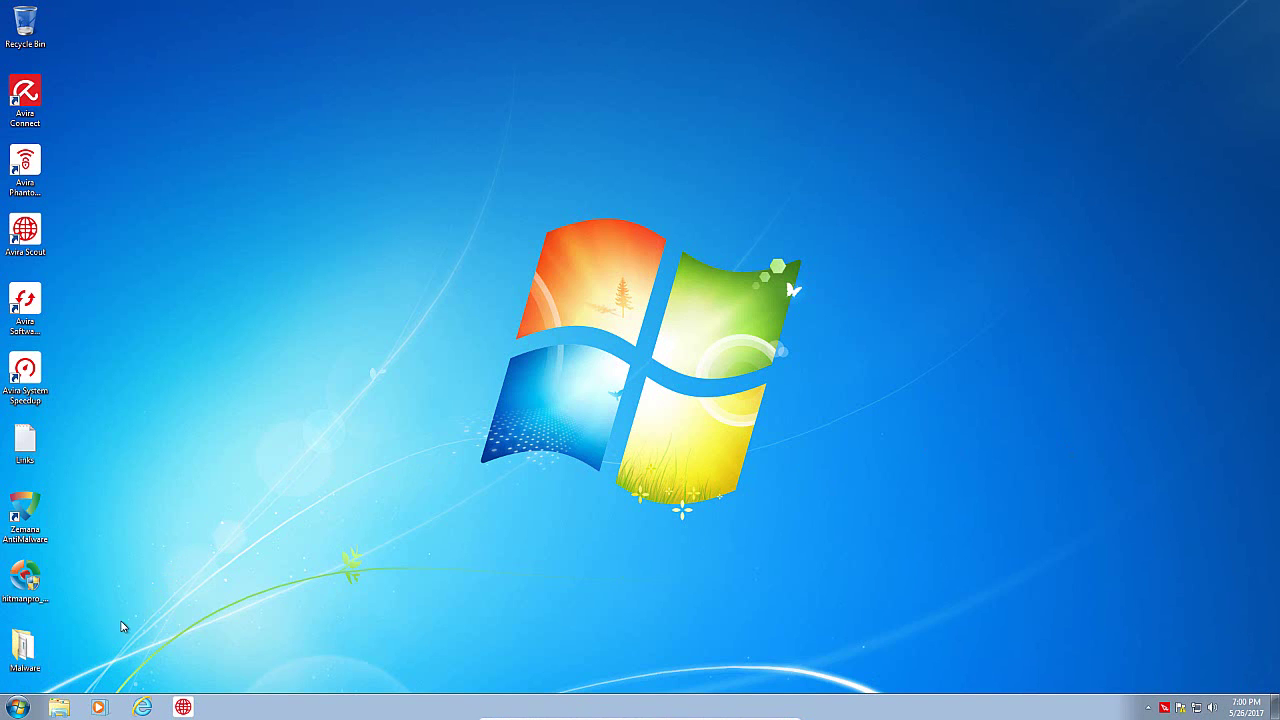
{"action": "double_click", "coordinate": [30, 650]}
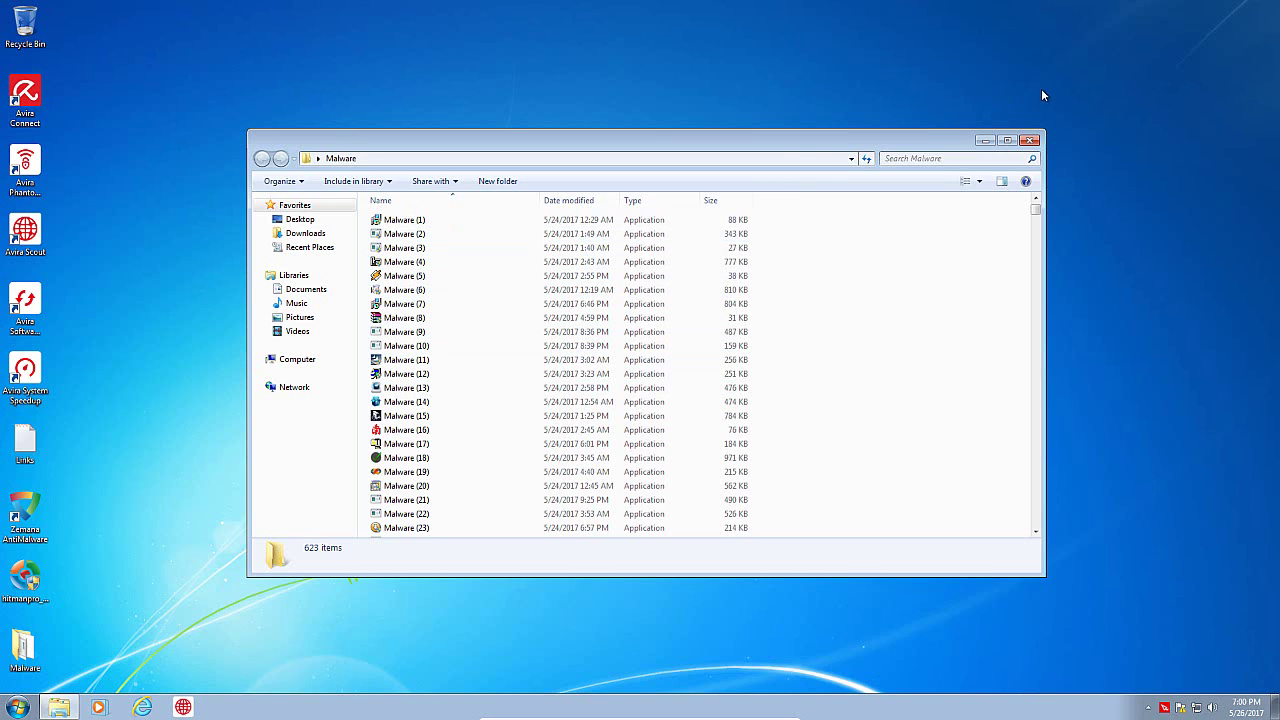
{"action": "left_click", "coordinate": [1029, 140]}
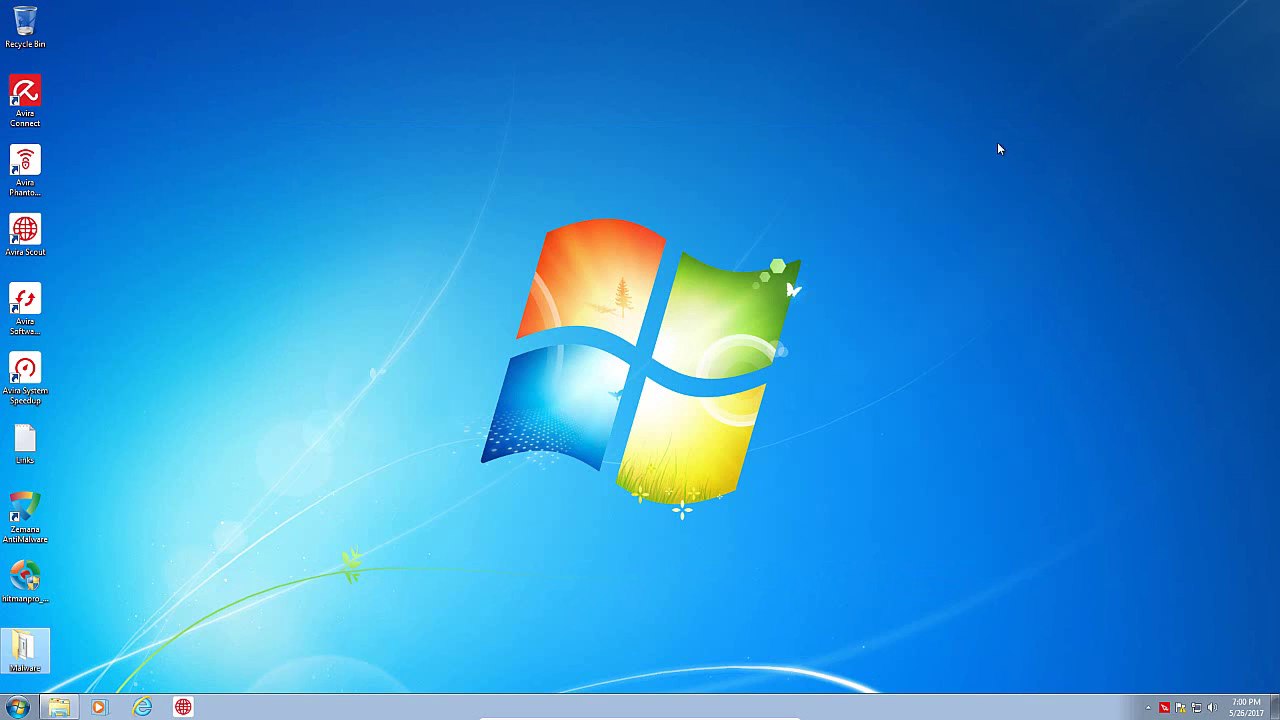
{"action": "right_click", "coordinate": [43, 660]}
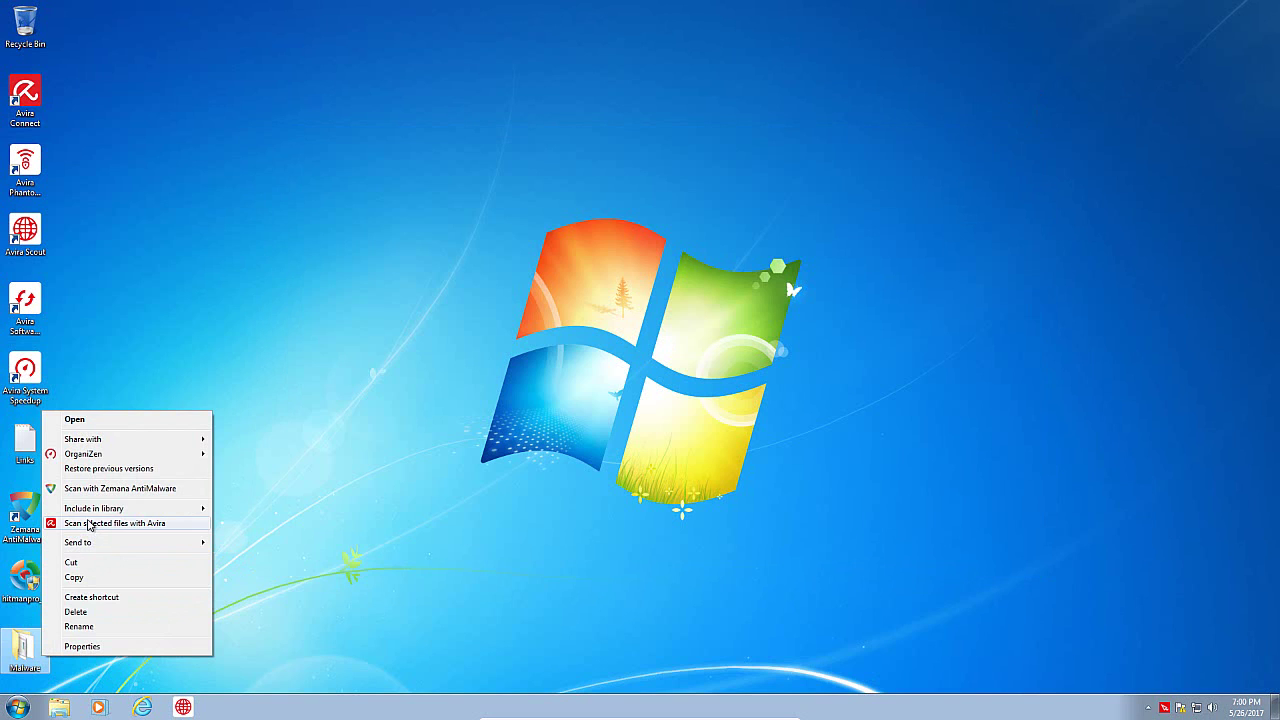
Step: Scan the desktop Malware folder with Avira and apply Clean to all detections
{"action": "left_click", "coordinate": [88, 523]}
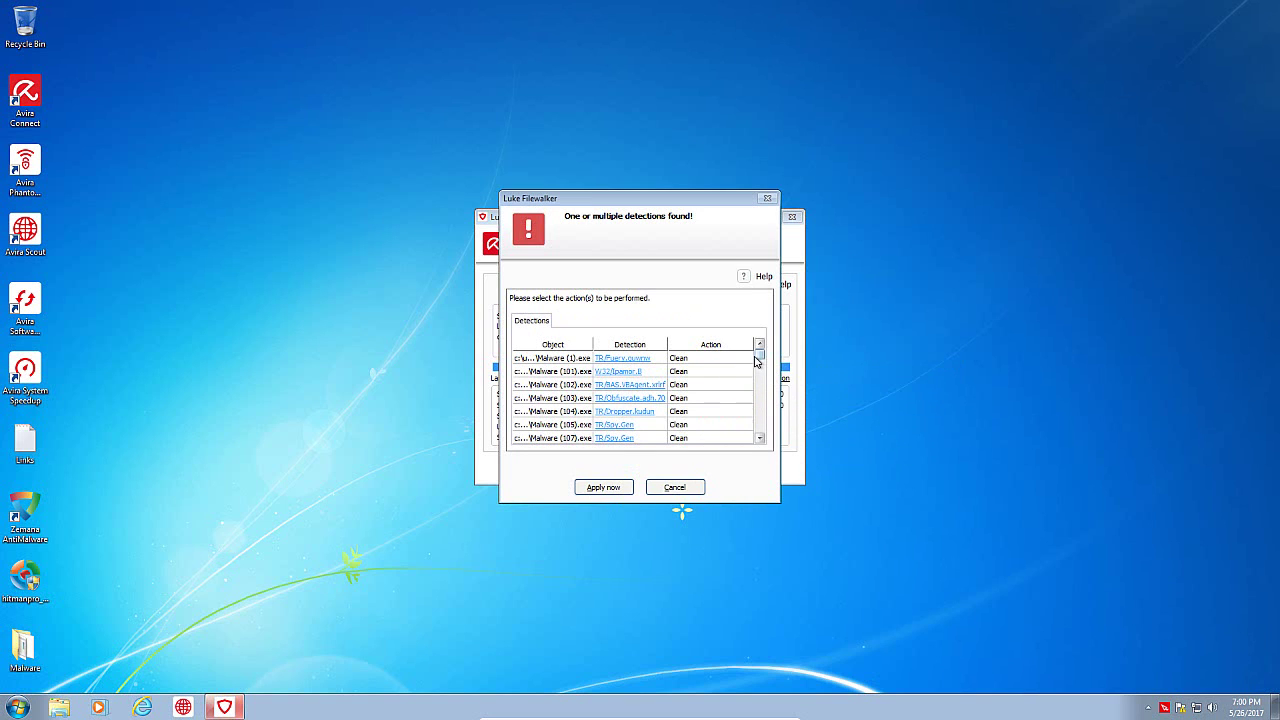
{"action": "left_click_drag", "start_coordinate": [695, 203], "coordinate": [766, 116]}
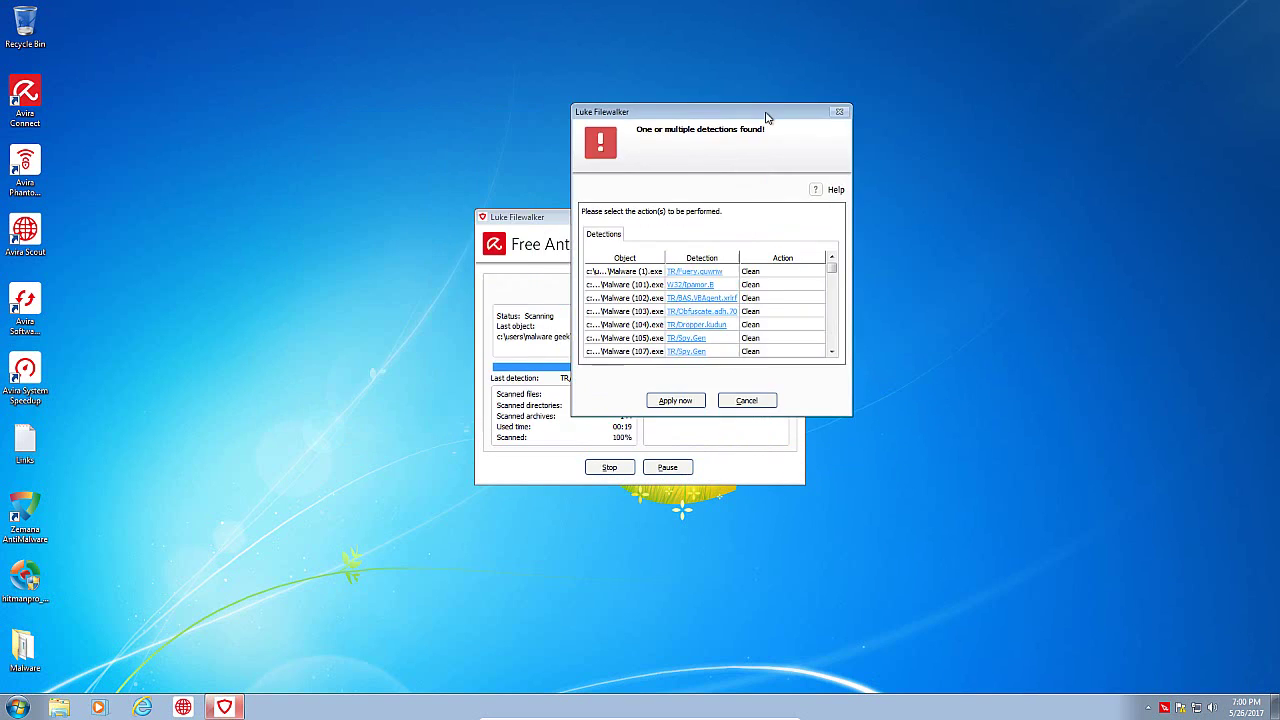
{"action": "left_click", "coordinate": [760, 272]}
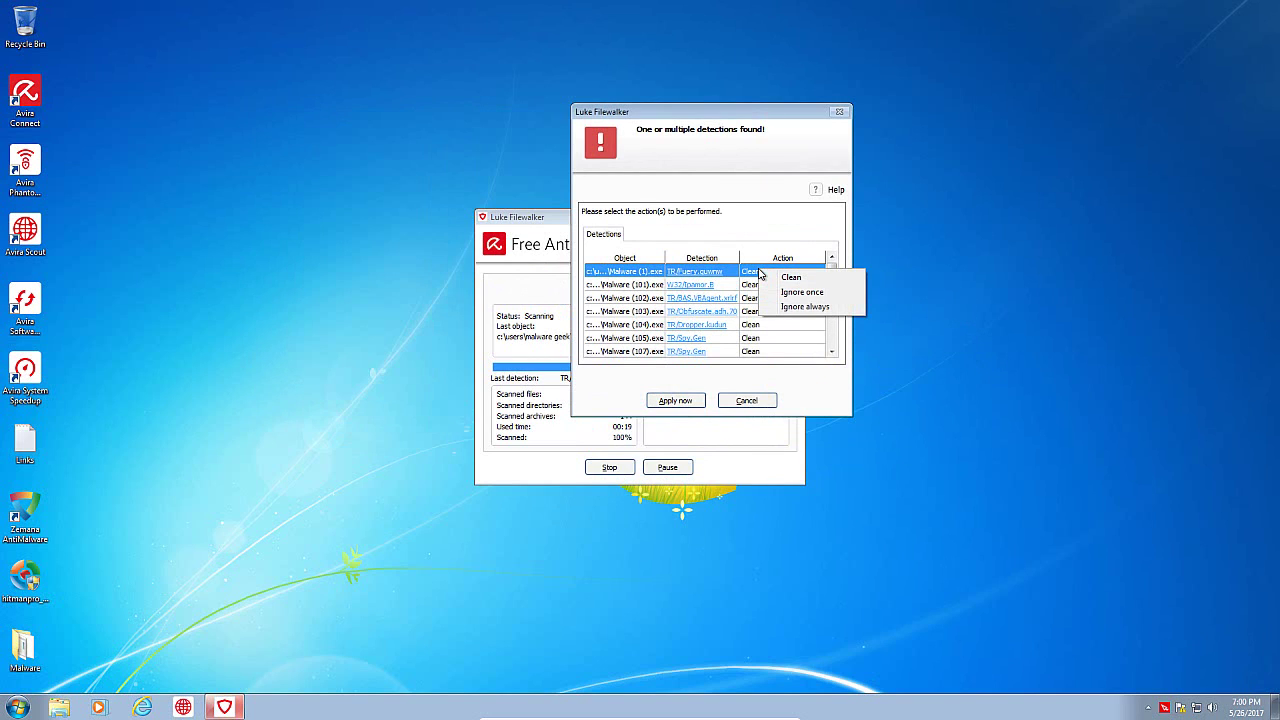
{"action": "left_click", "coordinate": [686, 401]}
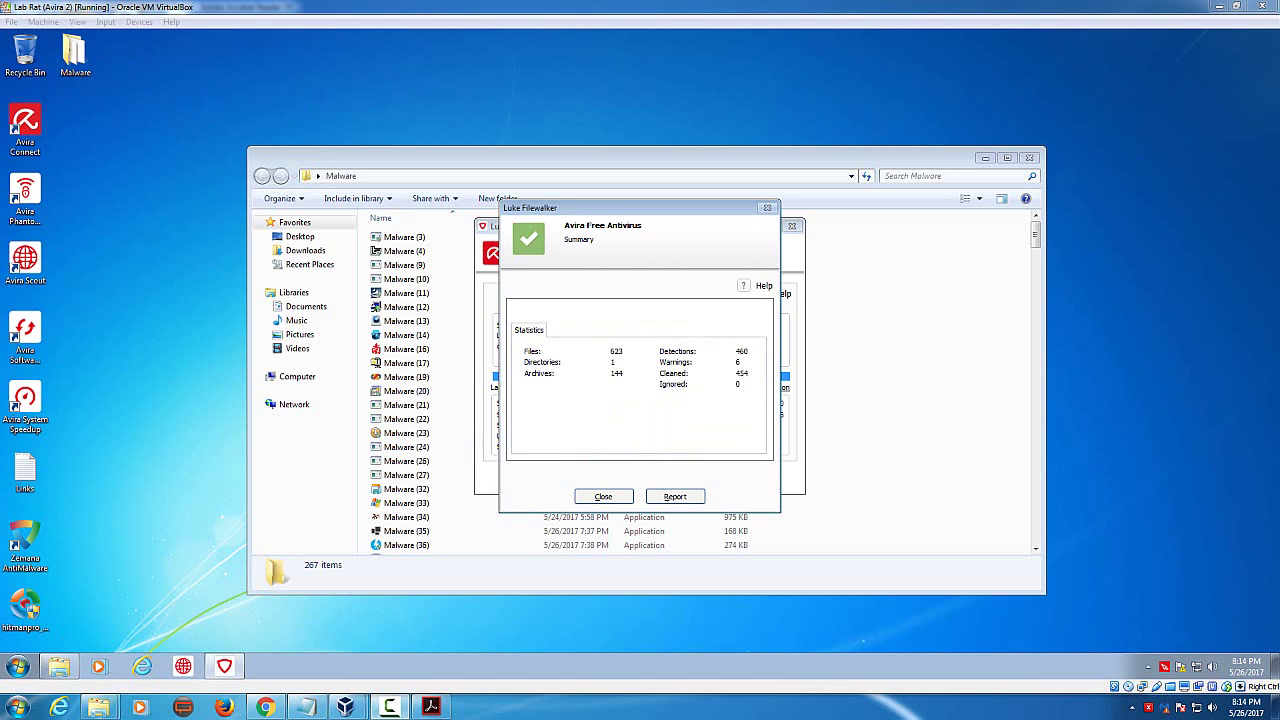
Step: Close the Luke Filewalker scan summary of 623 files and 460 detections
{"action": "left_click", "coordinate": [600, 215]}
{"action": "left_click_drag", "start_coordinate": [600, 215], "coordinate": [569, 193]}
{"action": "left_click", "coordinate": [576, 477]}
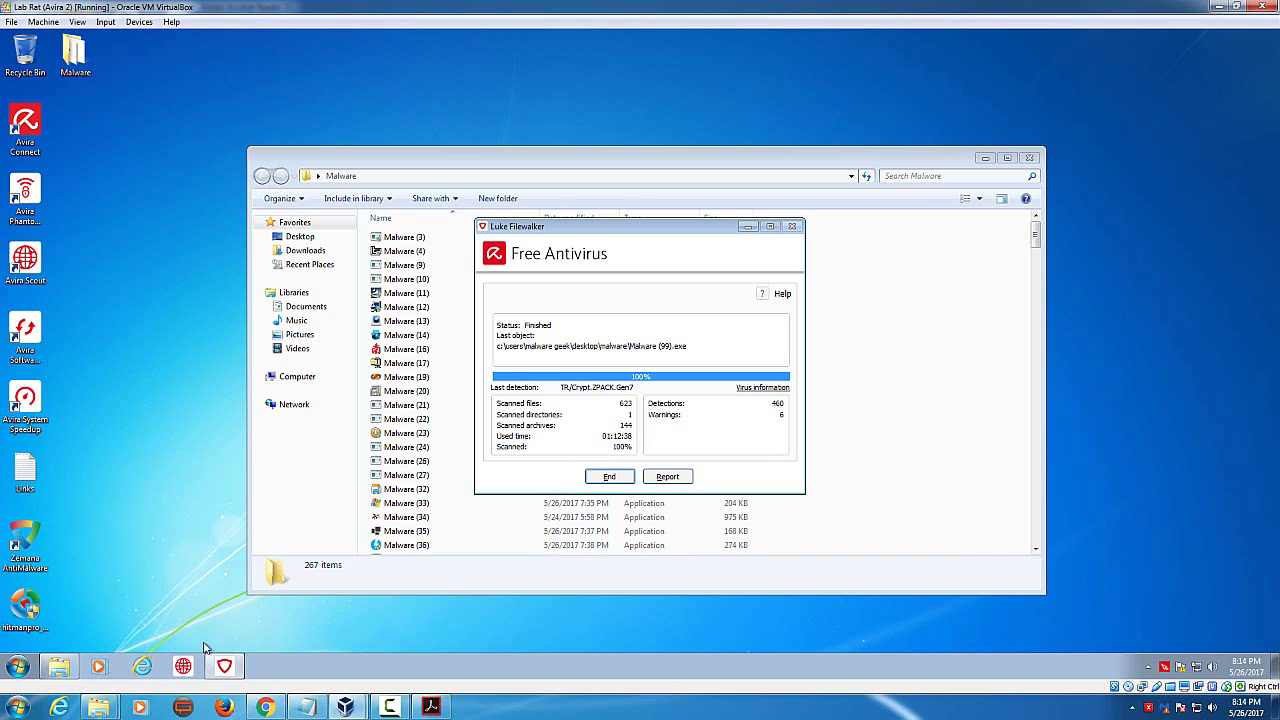
{"action": "left_click", "coordinate": [17, 666]}
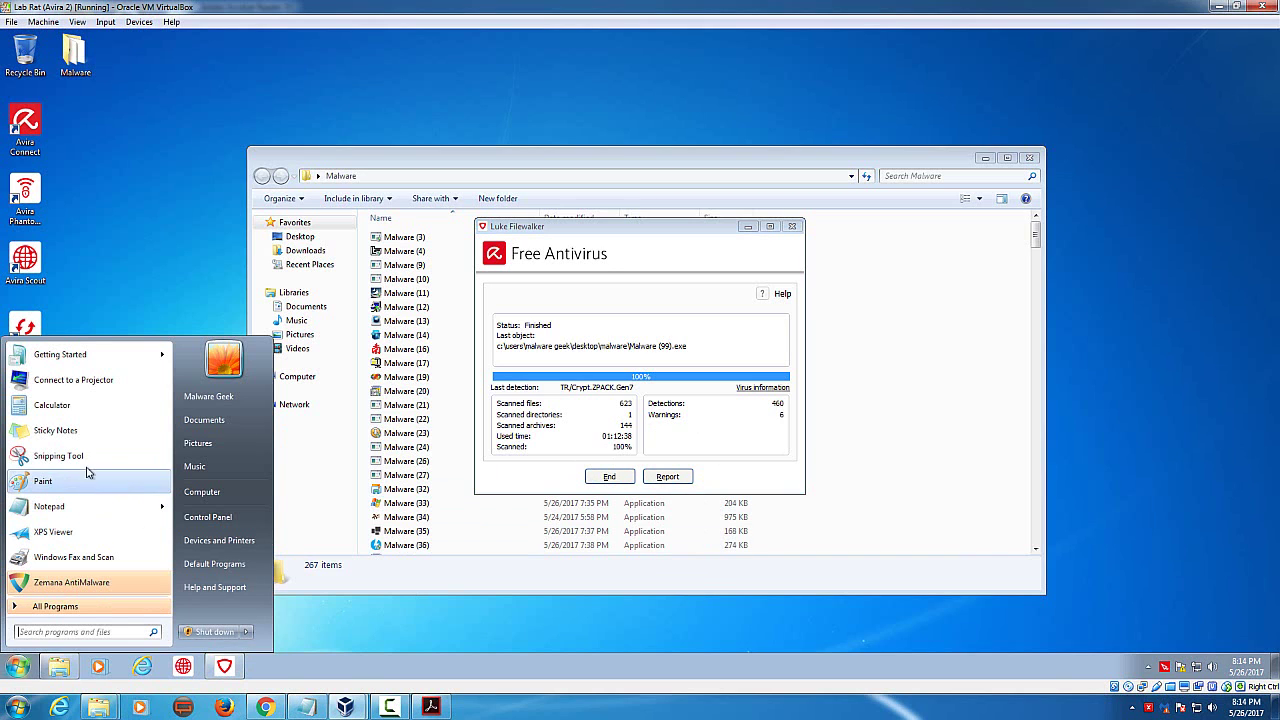
Step: In Calculator, compute 623 − 267 = 356
{"action": "left_click", "coordinate": [55, 405]}
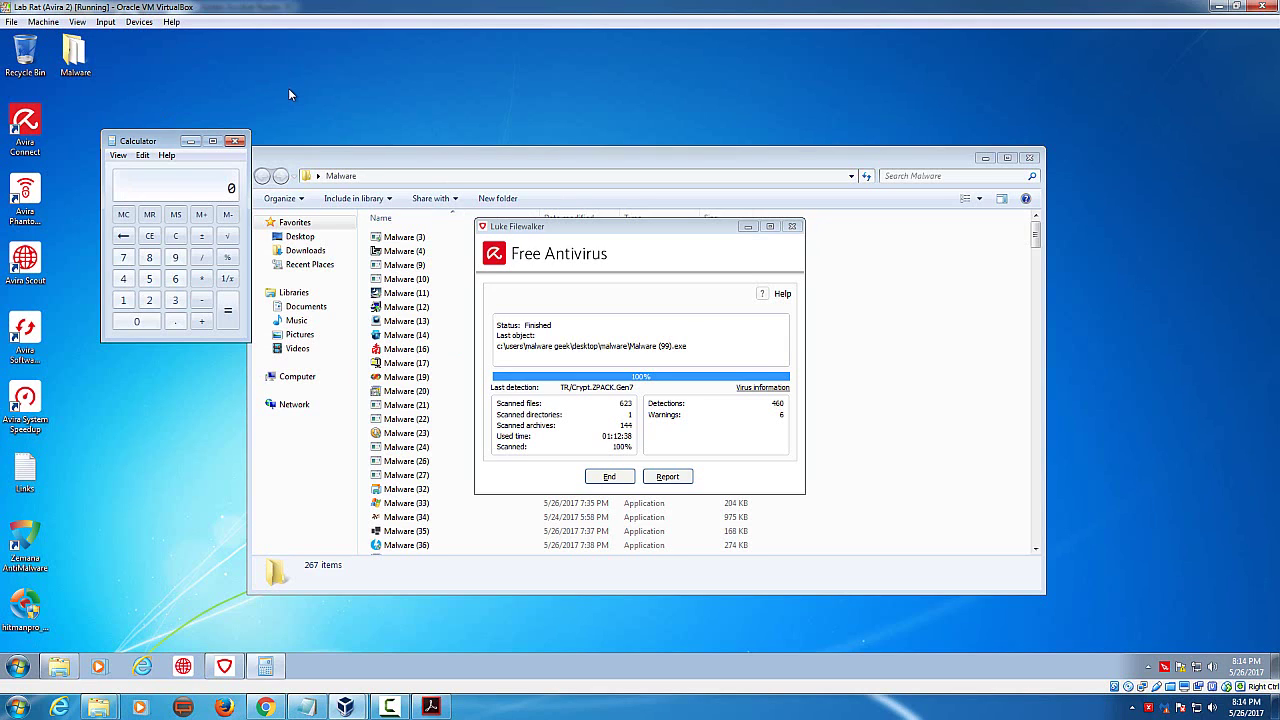
{"action": "type", "text": "623"}
{"action": "key", "text": "minus"}
{"action": "type", "text": "267"}
{"action": "key", "text": "Return"}
Step: Close Calculator and the finished Avira scan window
{"action": "left_click", "coordinate": [237, 145]}
{"action": "left_click_drag", "start_coordinate": [685, 227], "coordinate": [708, 159]}
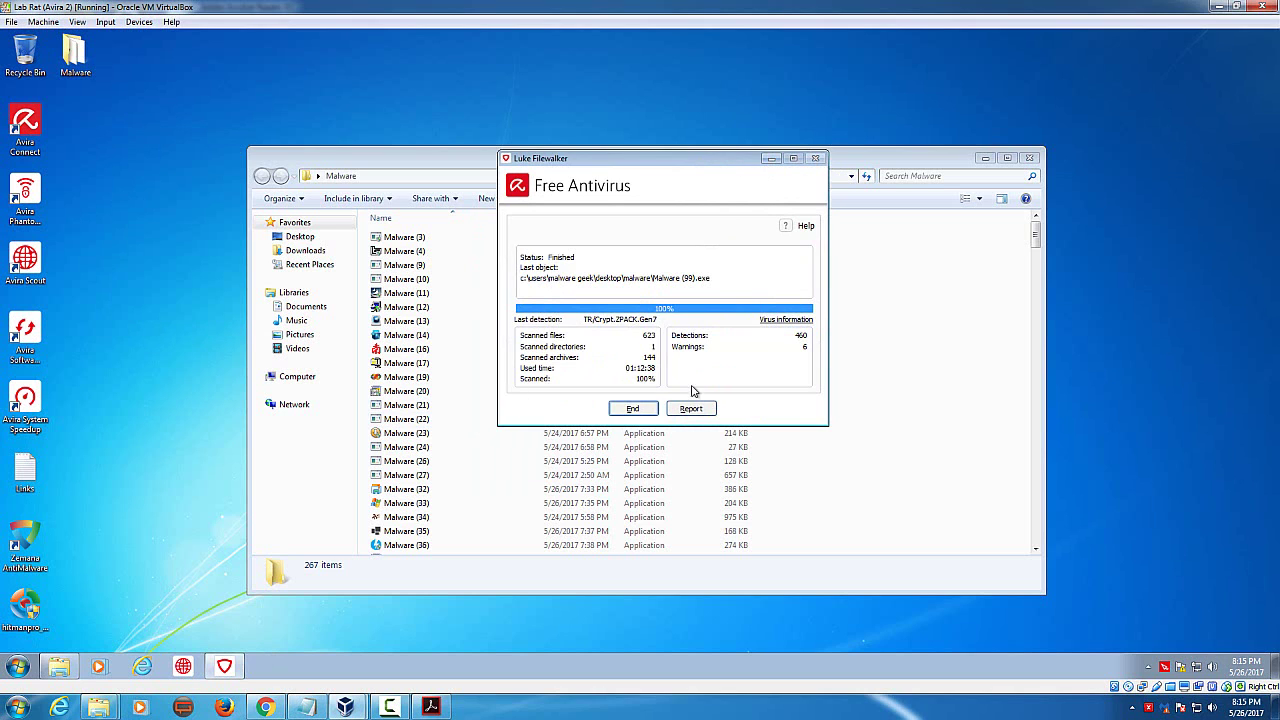
{"action": "left_click", "coordinate": [632, 408]}
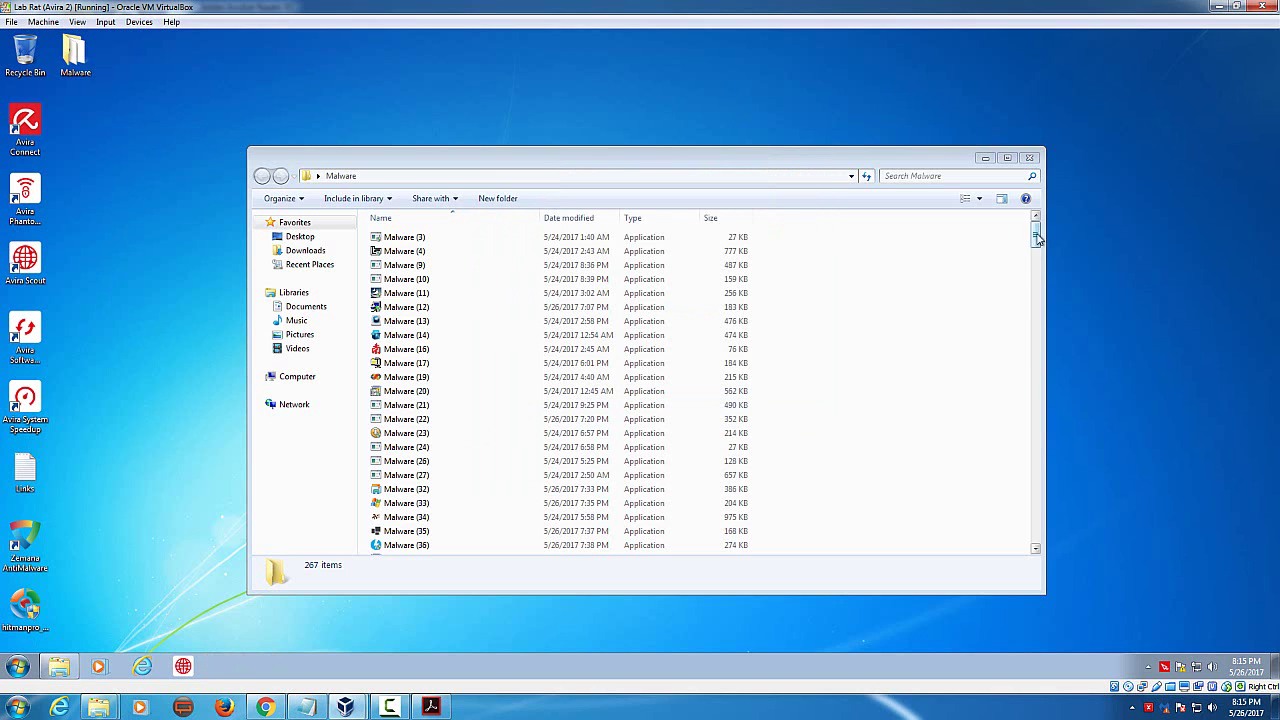
{"action": "left_click_drag", "start_coordinate": [1036, 232], "coordinate": [860, 540]}
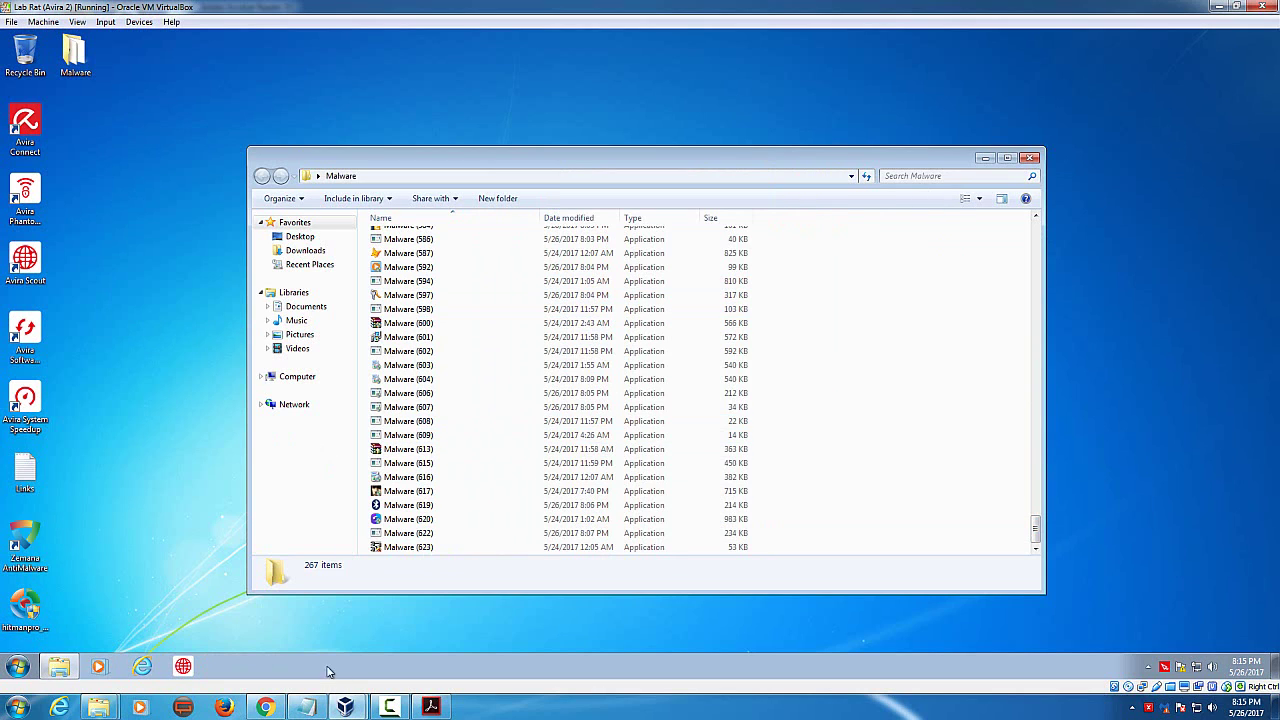
Step: Recompute 623 − 267 = 356, divide by 623 (≈0.5714), then close Calculator
{"action": "left_click", "coordinate": [18, 664]}
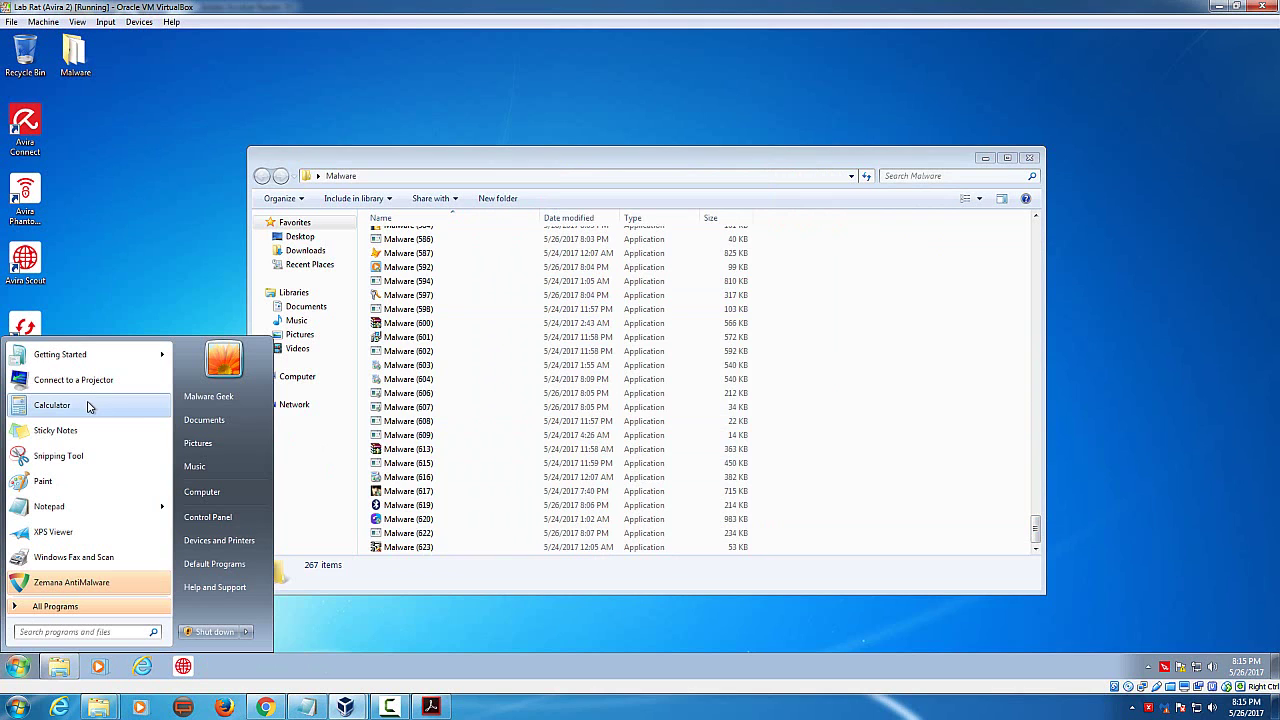
{"action": "left_click", "coordinate": [85, 407]}
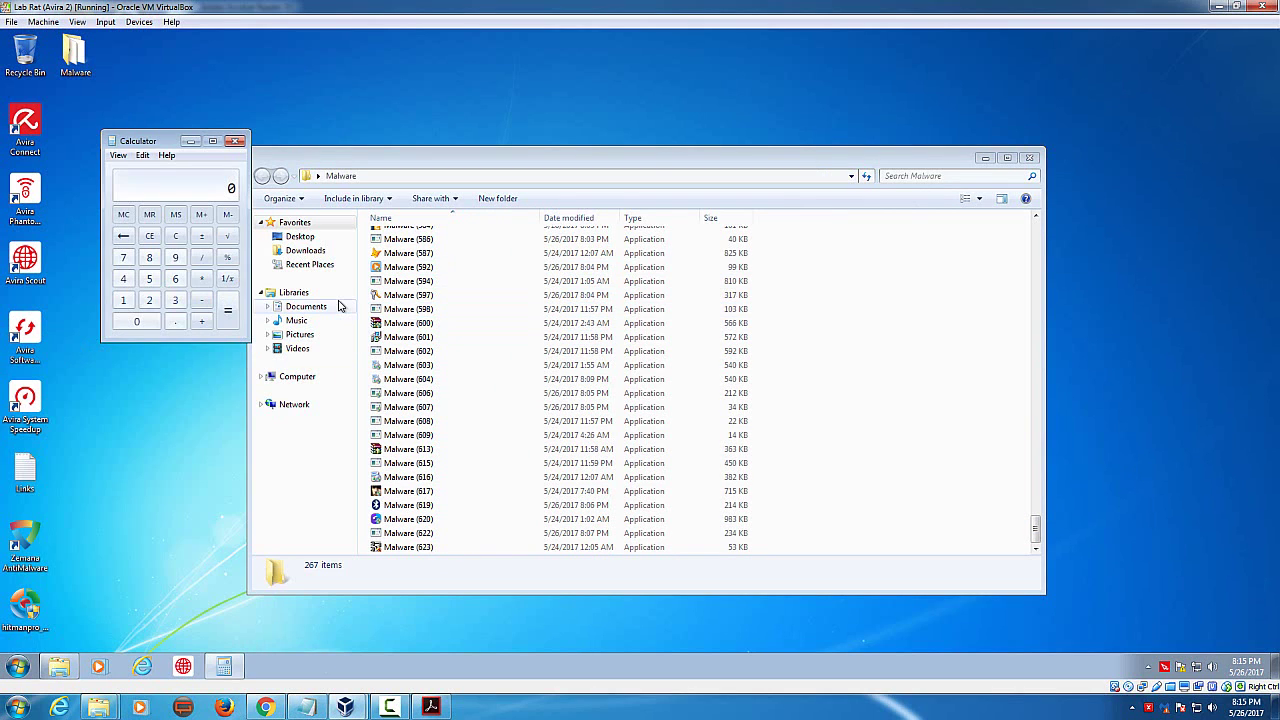
{"action": "type", "text": "623 - 267"}
{"action": "key", "text": "Return"}
{"action": "type", "text": "623"}
{"action": "key", "text": "Return"}
{"action": "left_click", "coordinate": [236, 141]}
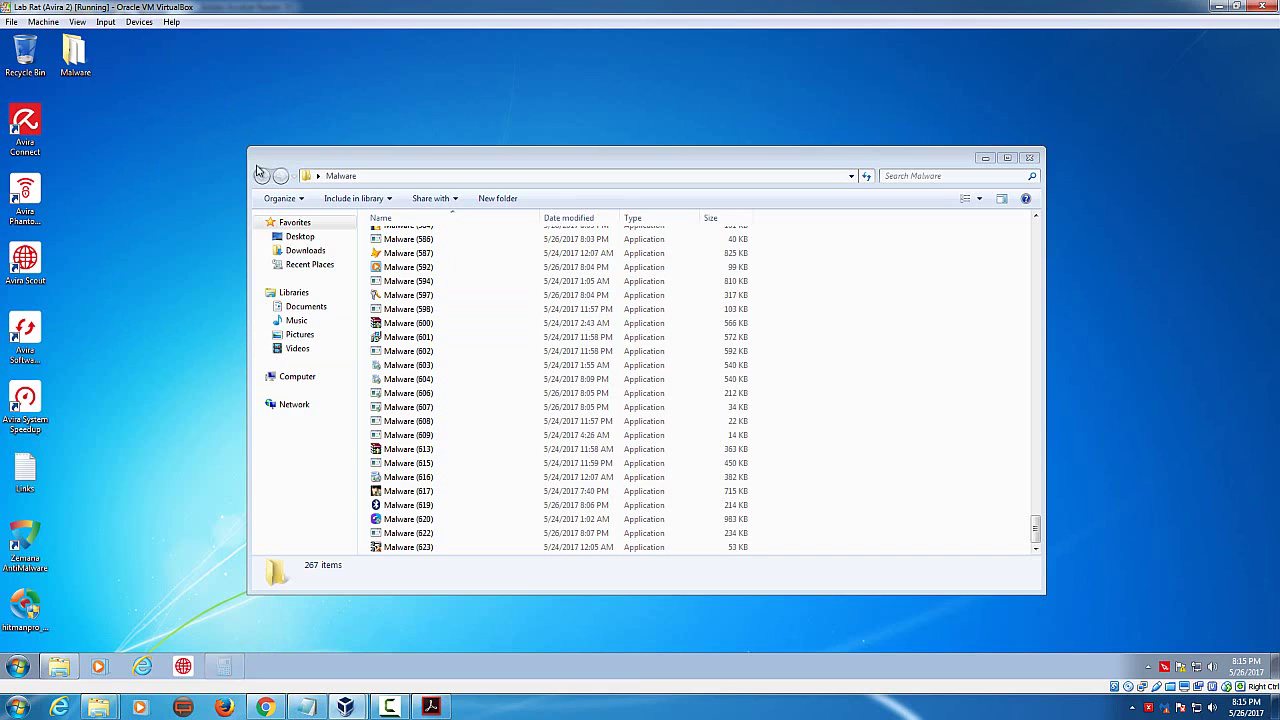
Step: Enable Avira real-time protection from the tray icon and approve the admin prompt
{"action": "right_click", "coordinate": [615, 664]}
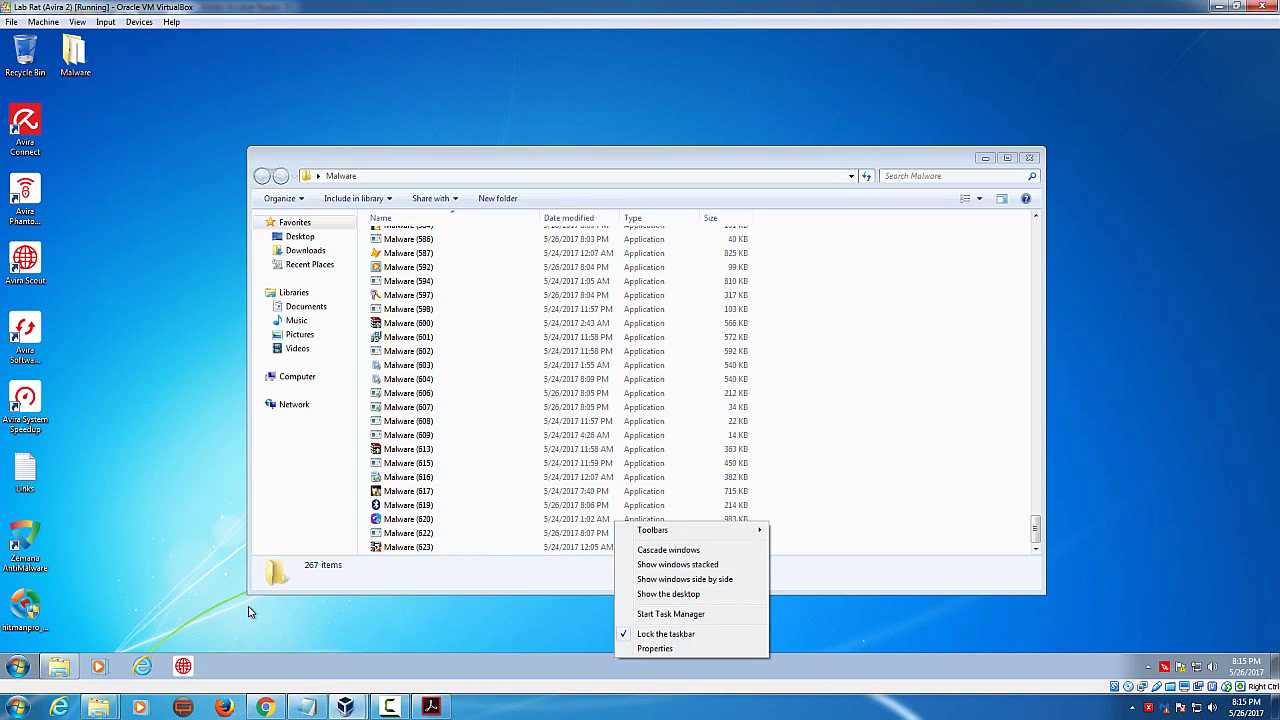
{"action": "left_click", "coordinate": [203, 583]}
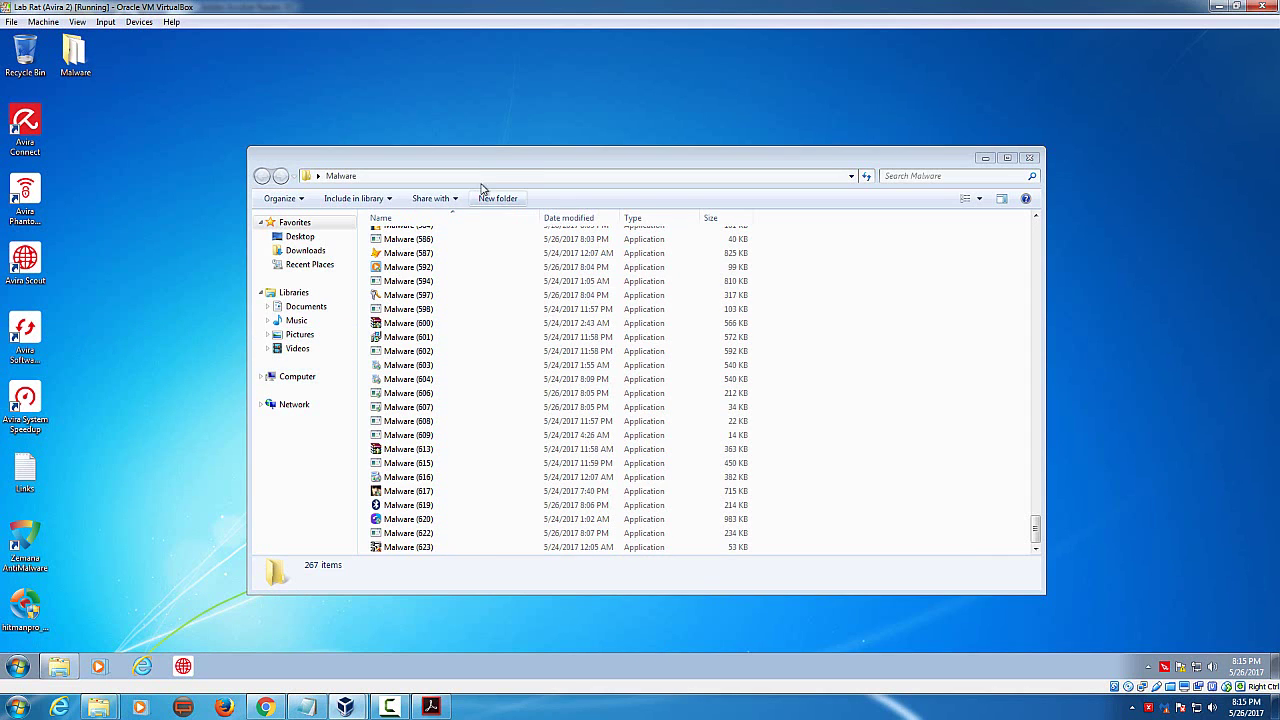
{"action": "left_click_drag", "start_coordinate": [489, 158], "coordinate": [498, 109]}
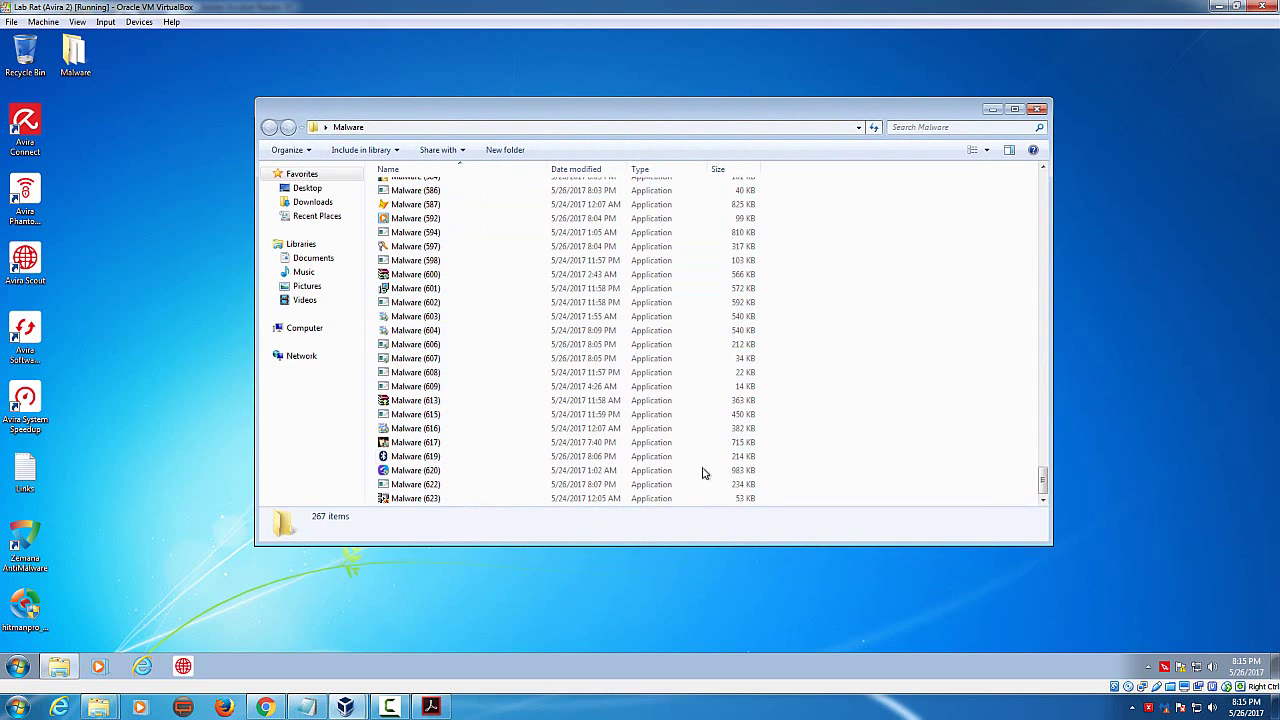
{"action": "left_click_drag", "start_coordinate": [1043, 476], "coordinate": [1035, 175]}
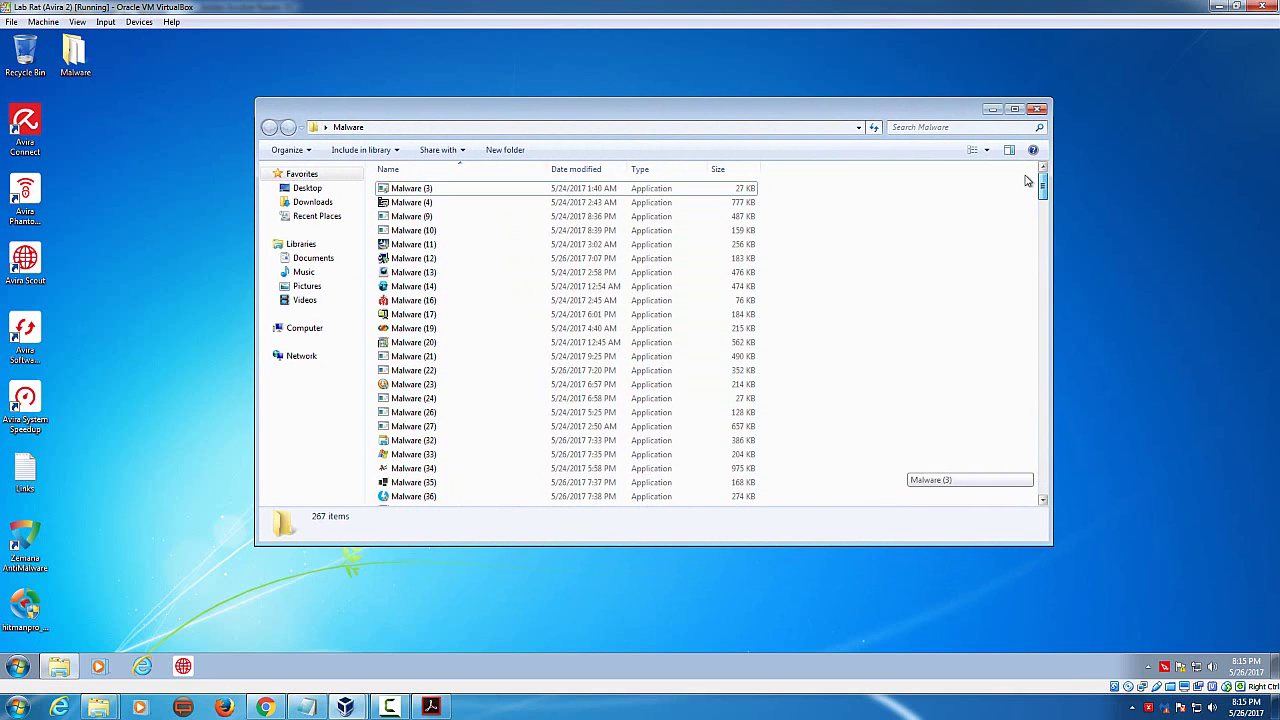
{"action": "right_click", "coordinate": [1167, 668]}
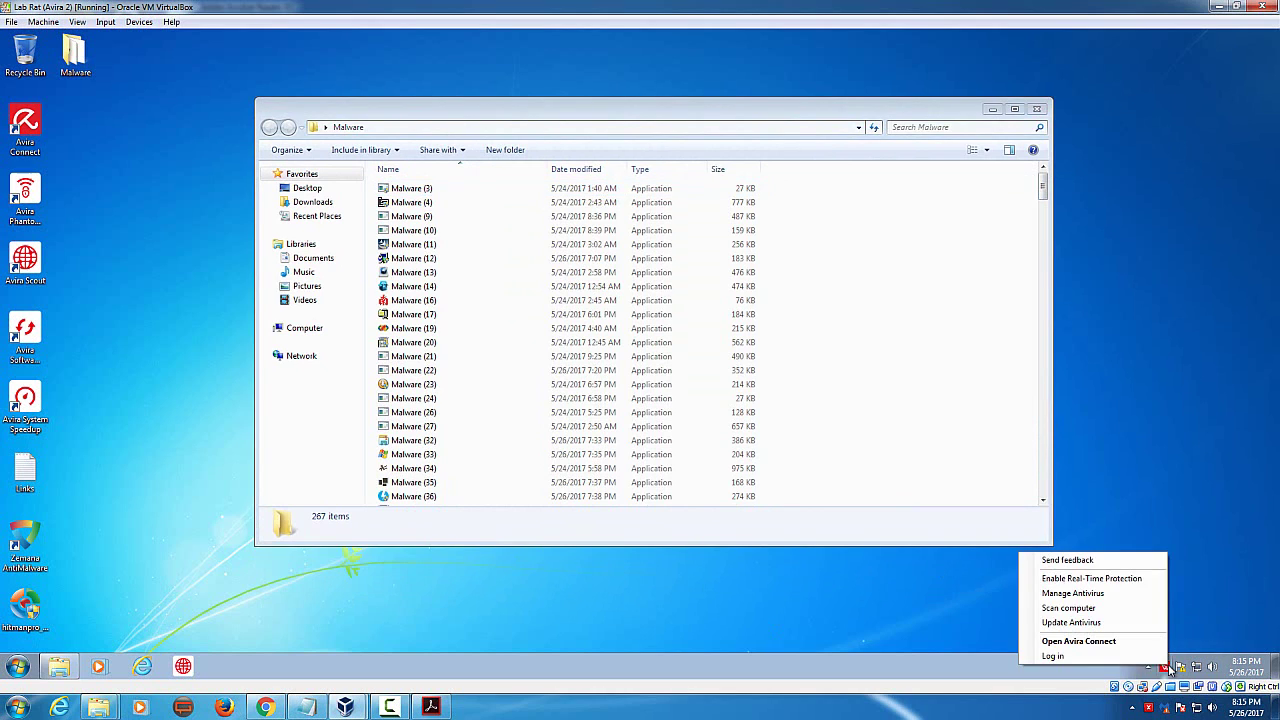
{"action": "left_click", "coordinate": [1133, 584]}
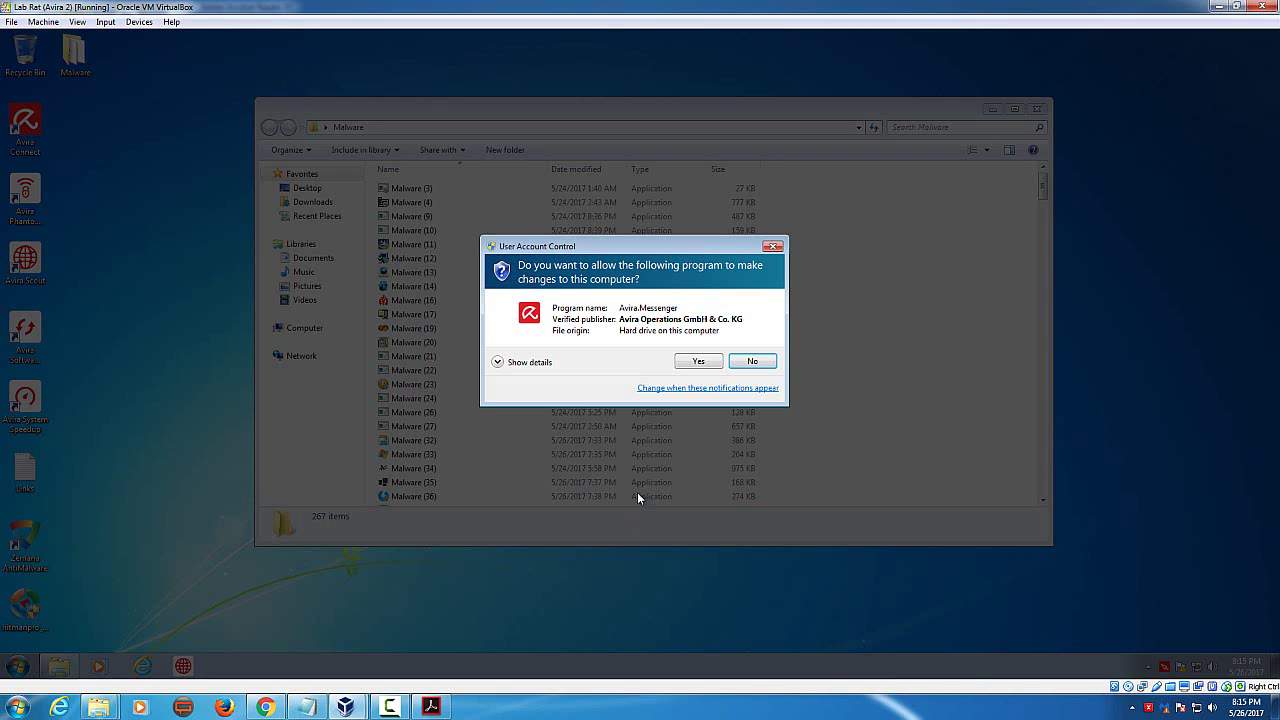
{"action": "left_click", "coordinate": [705, 362]}
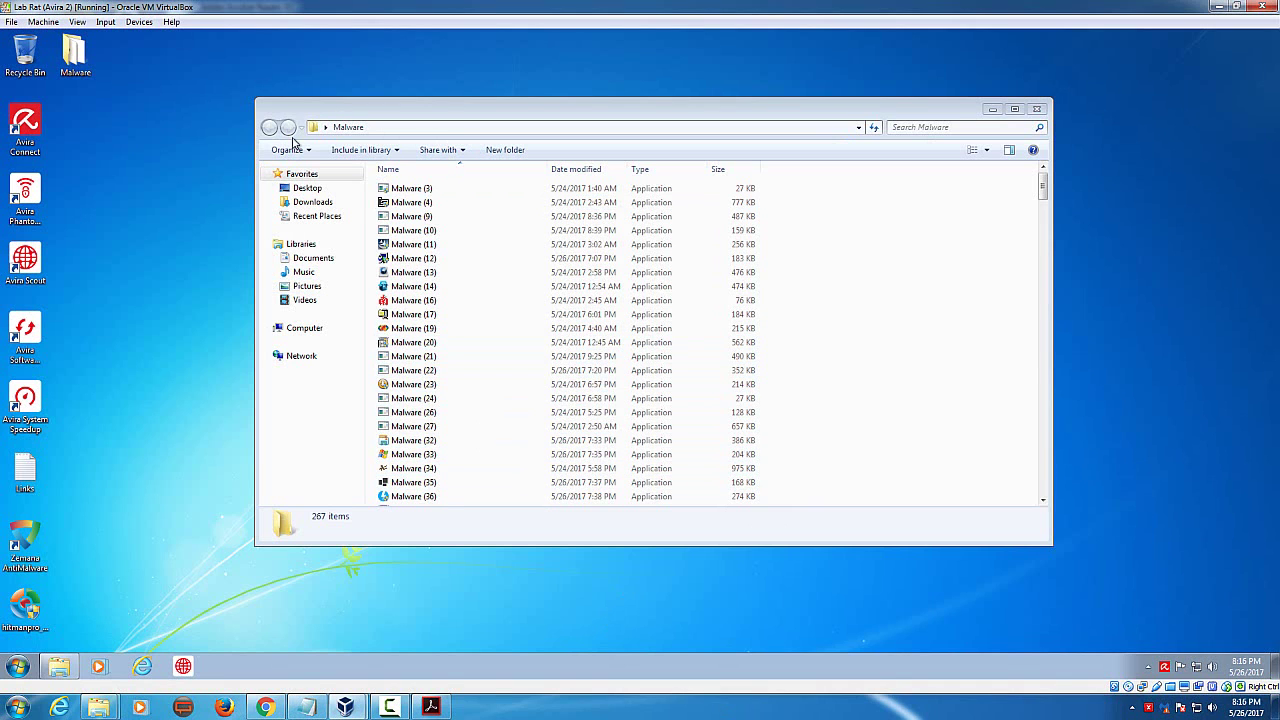
Step: Switch the VM to full screen and run Malware (11), (9) and (10), dismissing their errors
{"action": "left_click", "coordinate": [77, 22]}
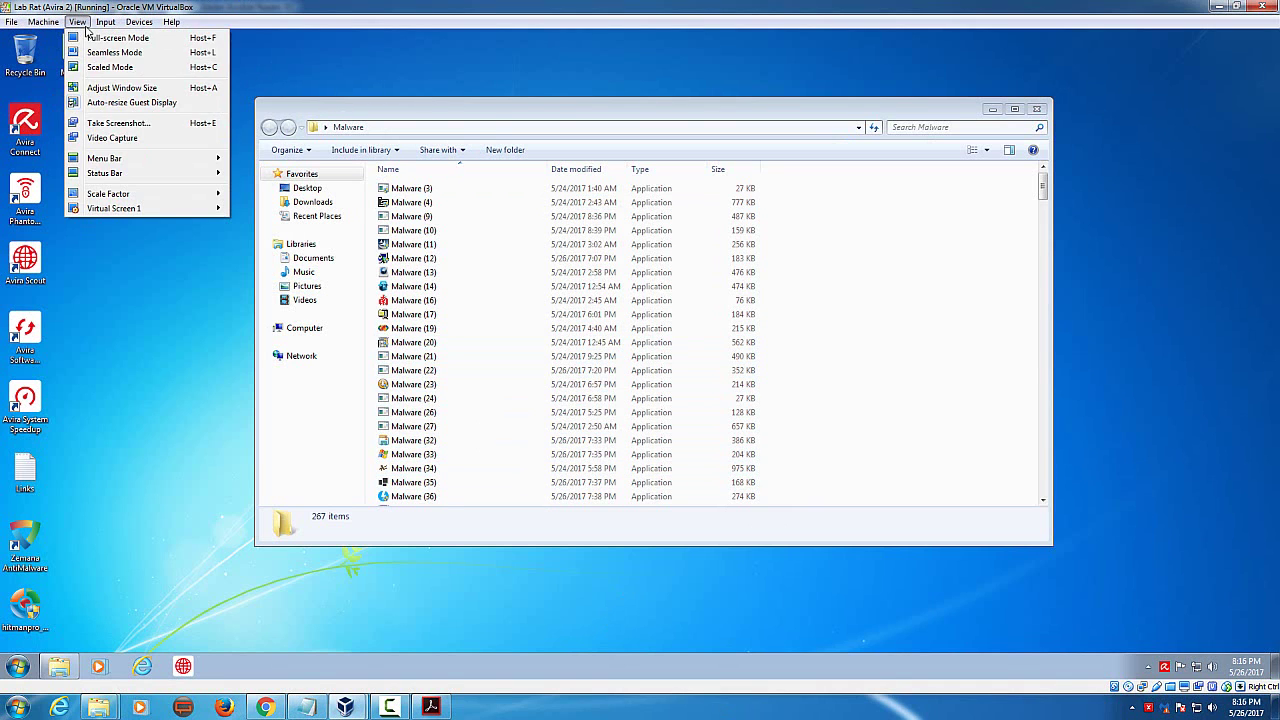
{"action": "left_click", "coordinate": [84, 37]}
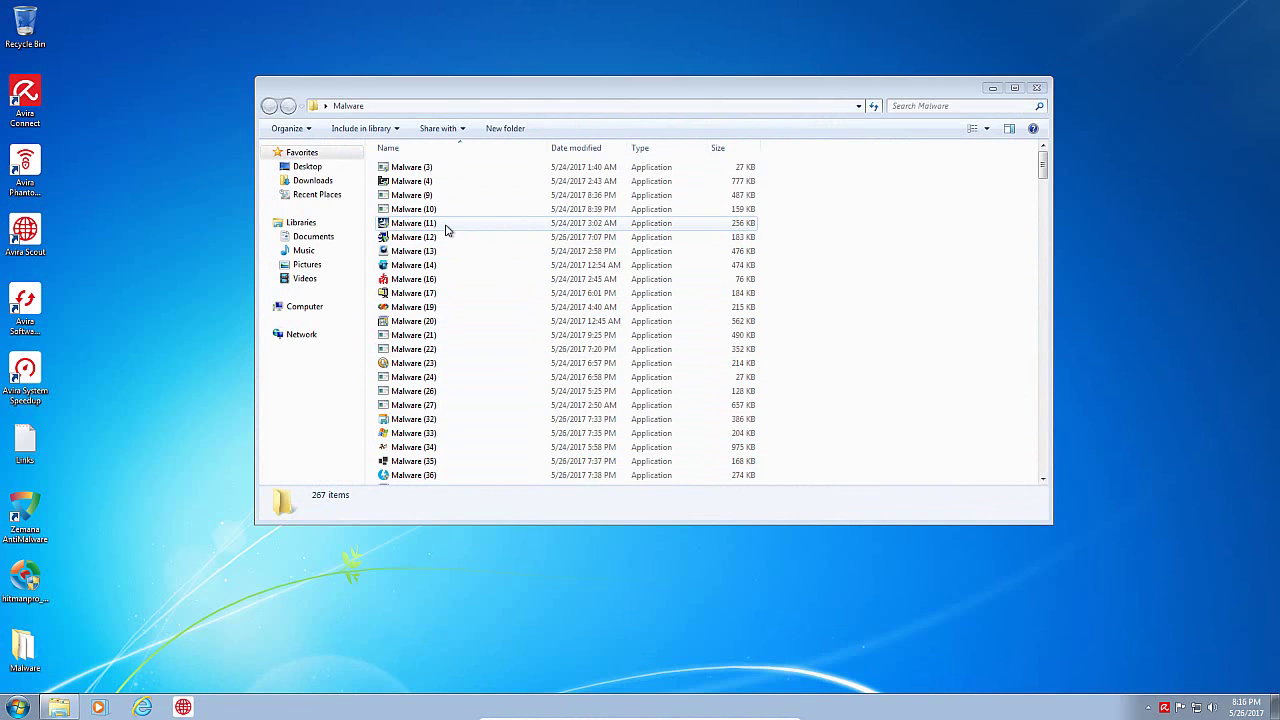
{"action": "double_click", "coordinate": [446, 229]}
{"action": "left_click", "coordinate": [717, 338]}
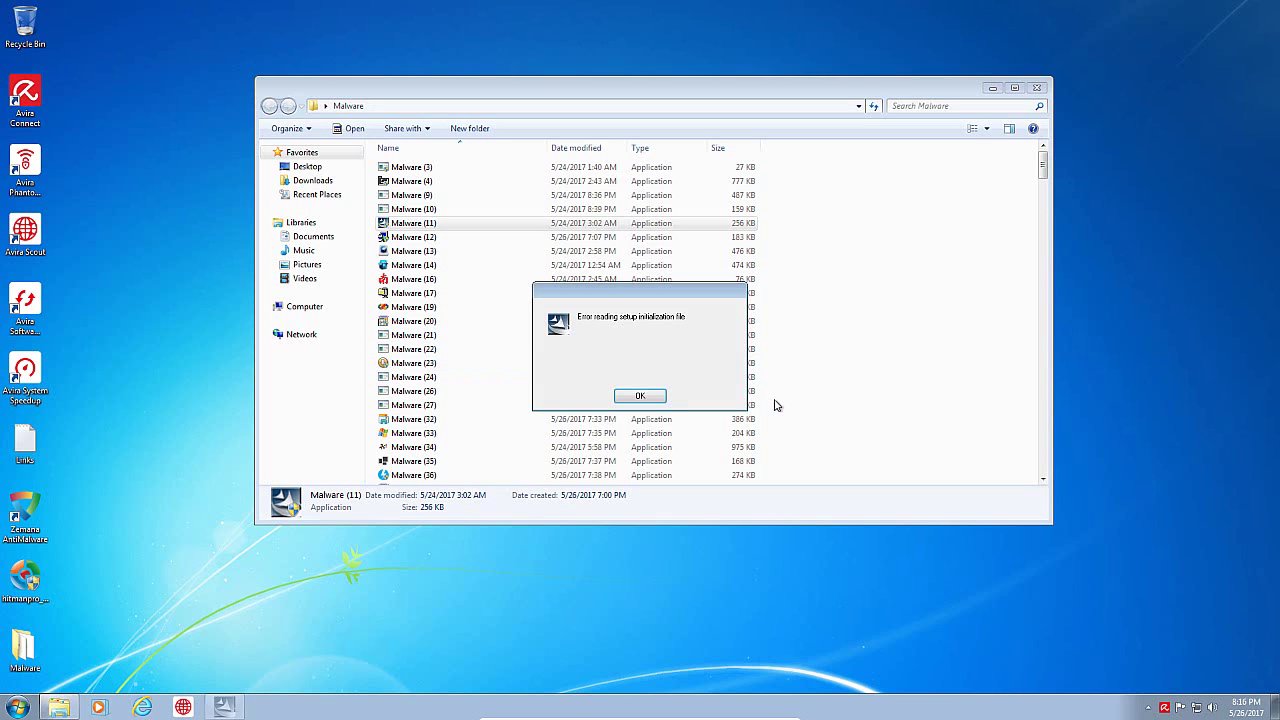
{"action": "left_click", "coordinate": [648, 398]}
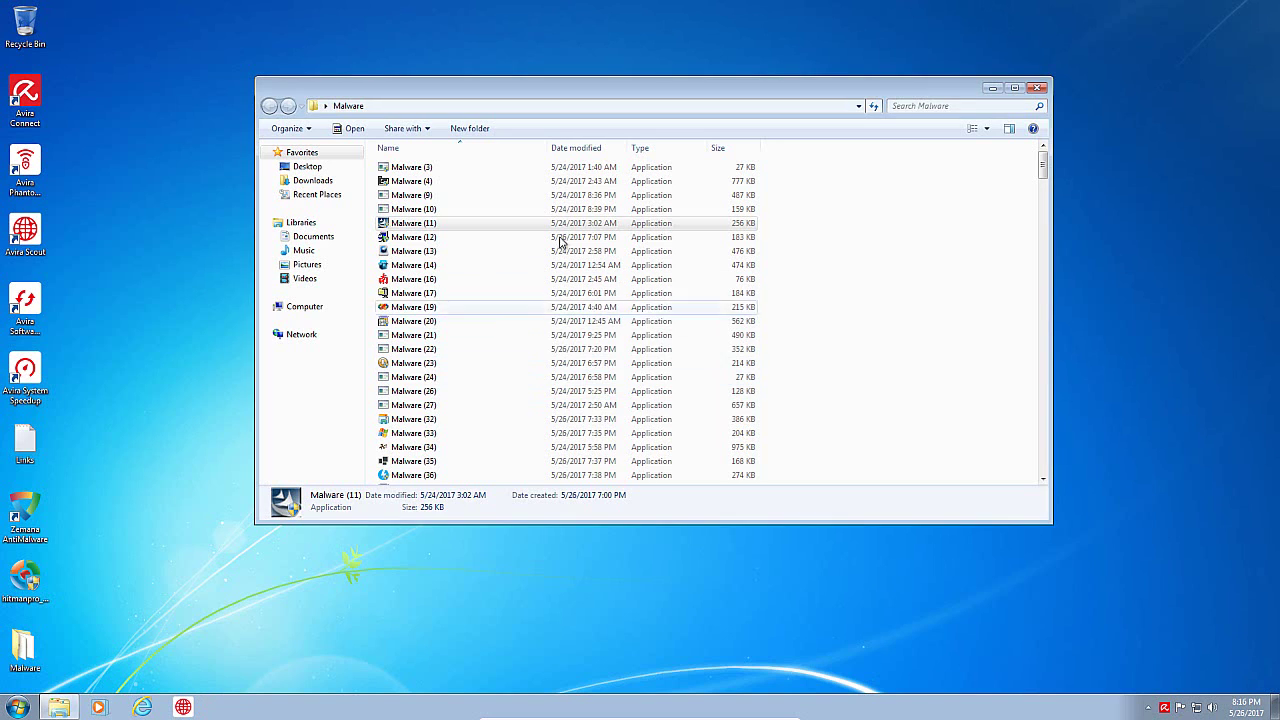
{"action": "double_click", "coordinate": [466, 205]}
{"action": "left_click", "coordinate": [788, 359]}
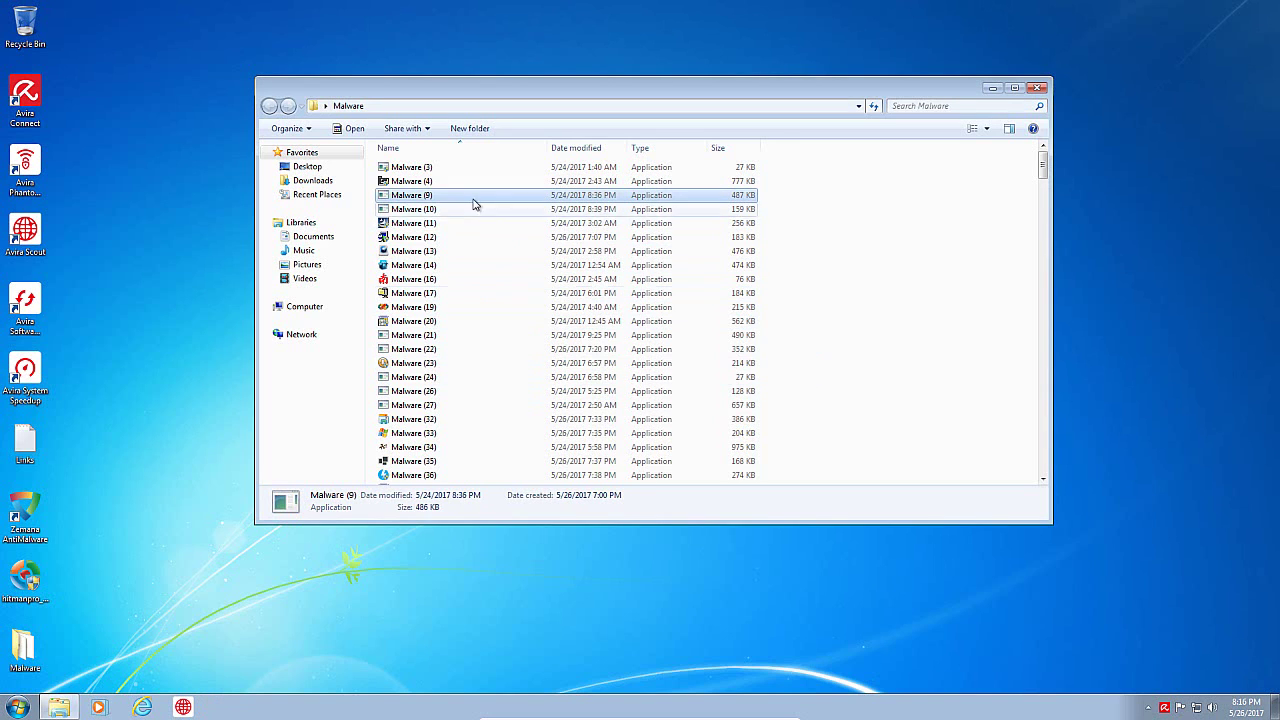
{"action": "double_click", "coordinate": [465, 210]}
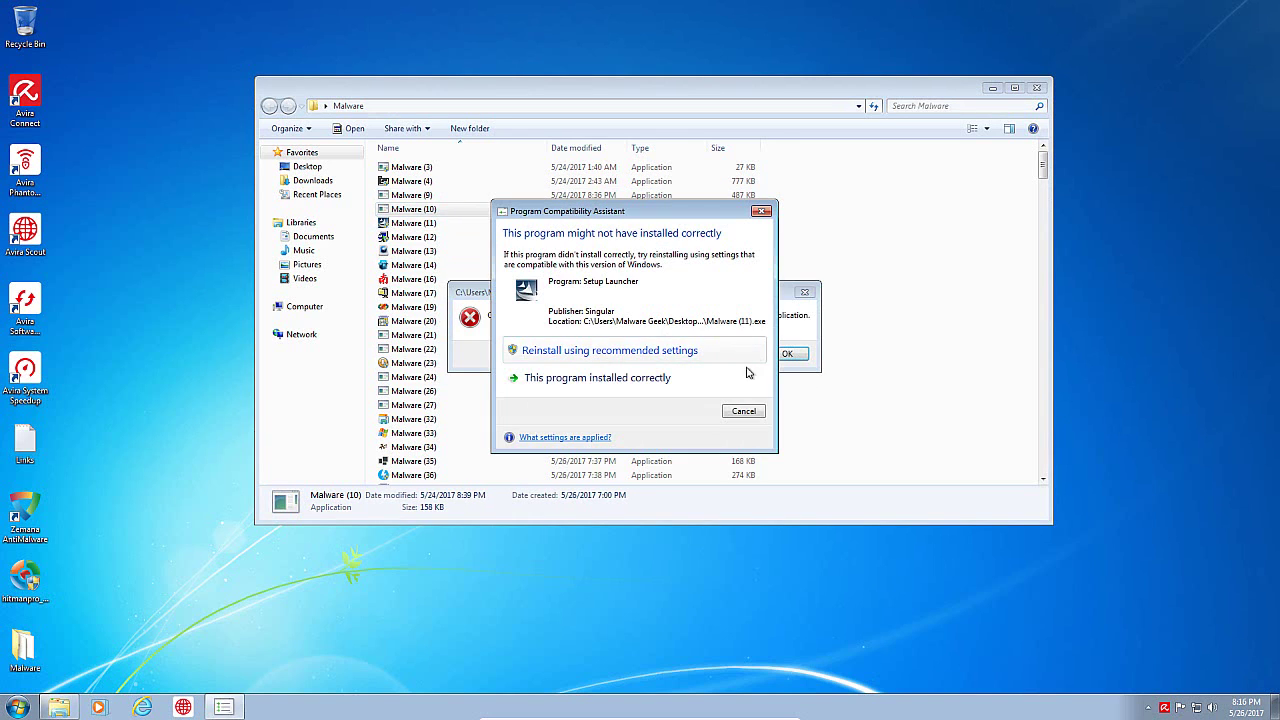
{"action": "left_click", "coordinate": [746, 412]}
{"action": "left_click", "coordinate": [786, 354]}
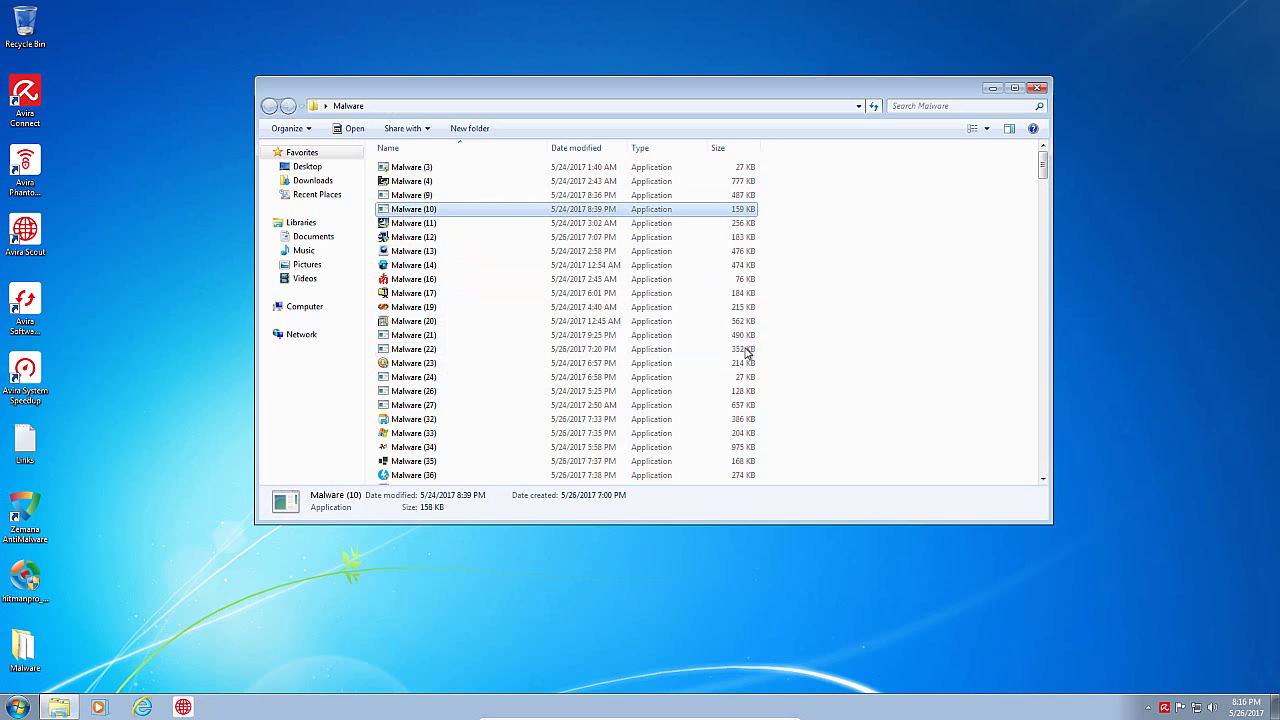
Step: Run Malware (19), dismiss its error, and check running processes in Task Manager
{"action": "left_click", "coordinate": [410, 308]}
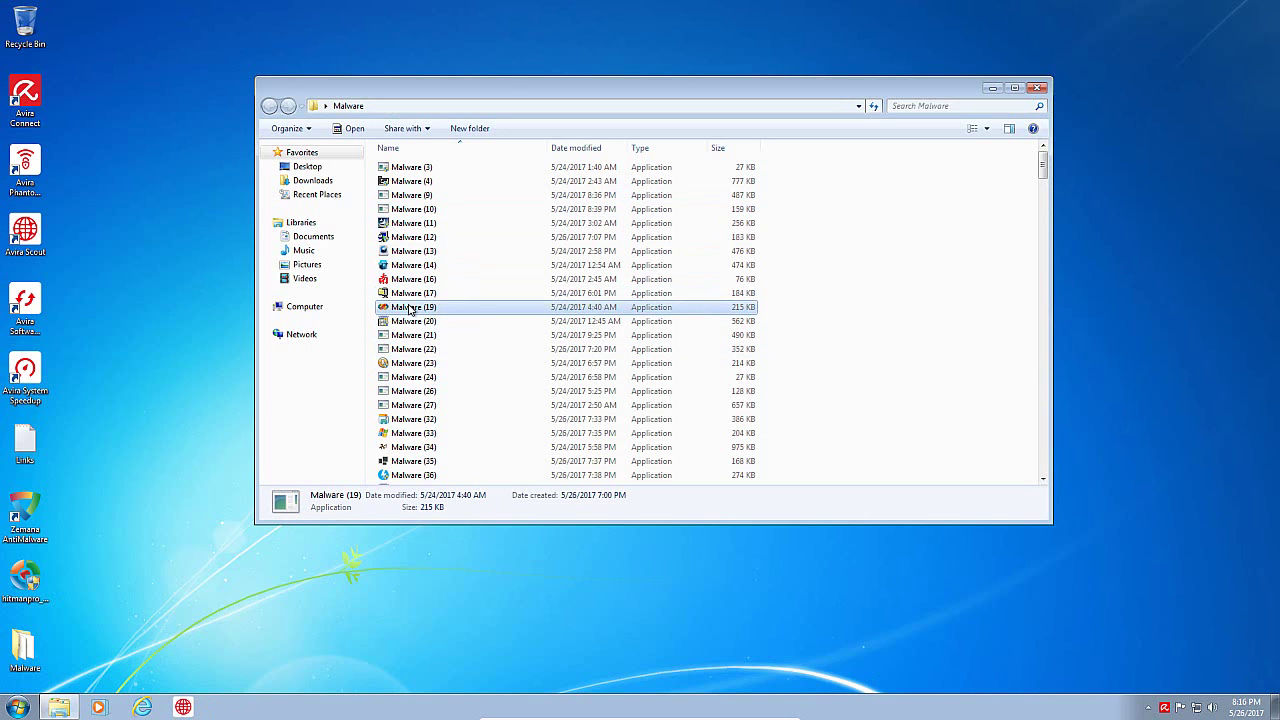
{"action": "double_click", "coordinate": [410, 308]}
{"action": "left_click", "coordinate": [651, 391]}
{"action": "left_click", "coordinate": [400, 350]}
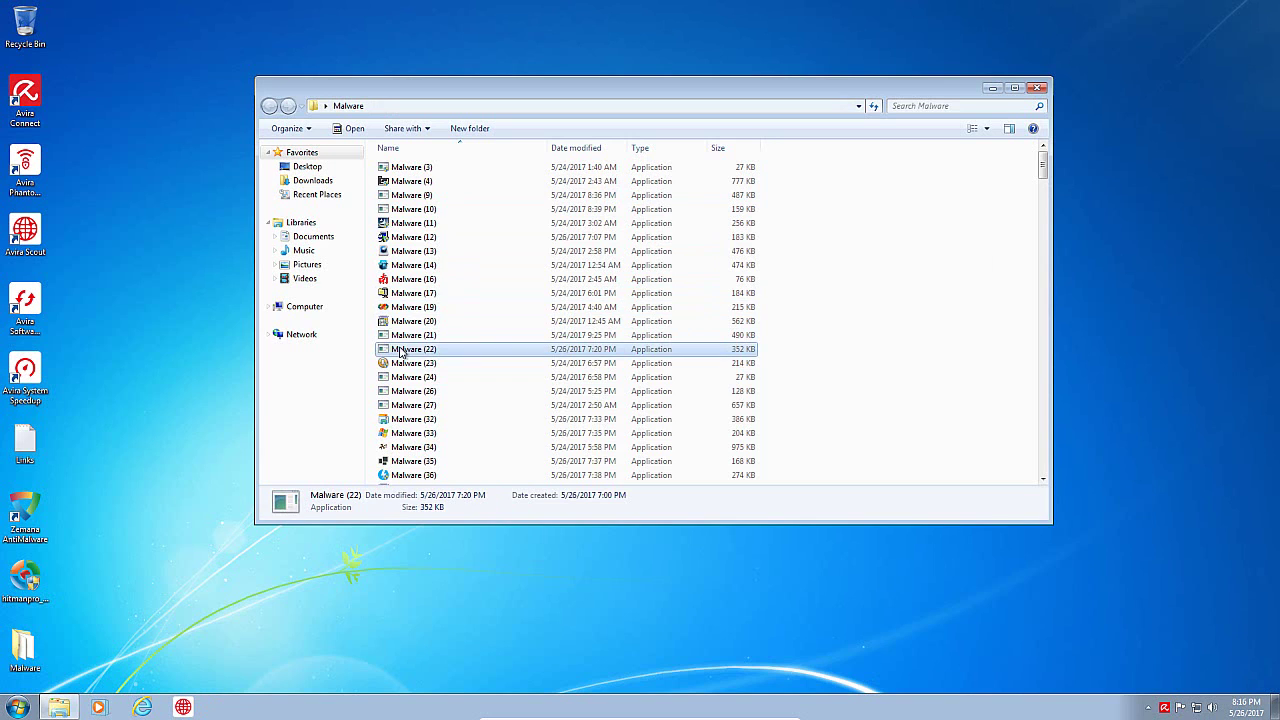
{"action": "right_click", "coordinate": [541, 706]}
{"action": "left_click", "coordinate": [571, 655]}
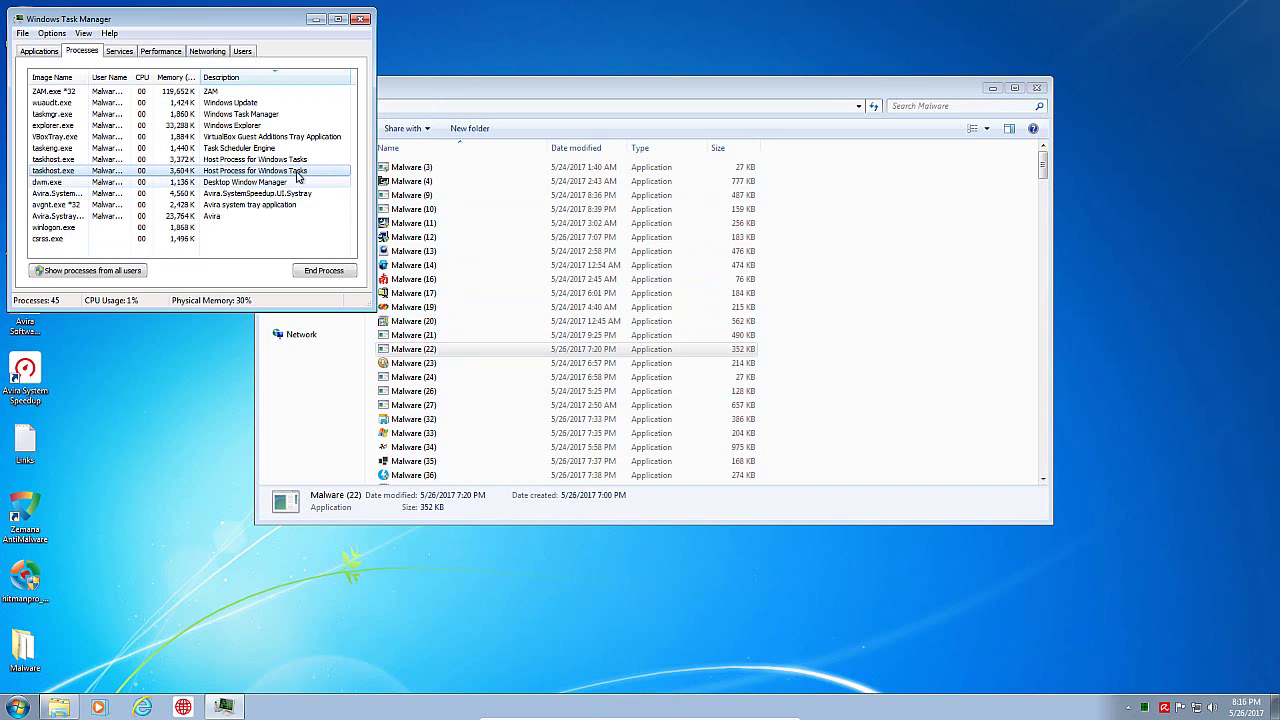
{"action": "left_click", "coordinate": [359, 17]}
Step: Run Malware (26), select Malware (33), and check processes in Task Manager again
{"action": "double_click", "coordinate": [425, 392]}
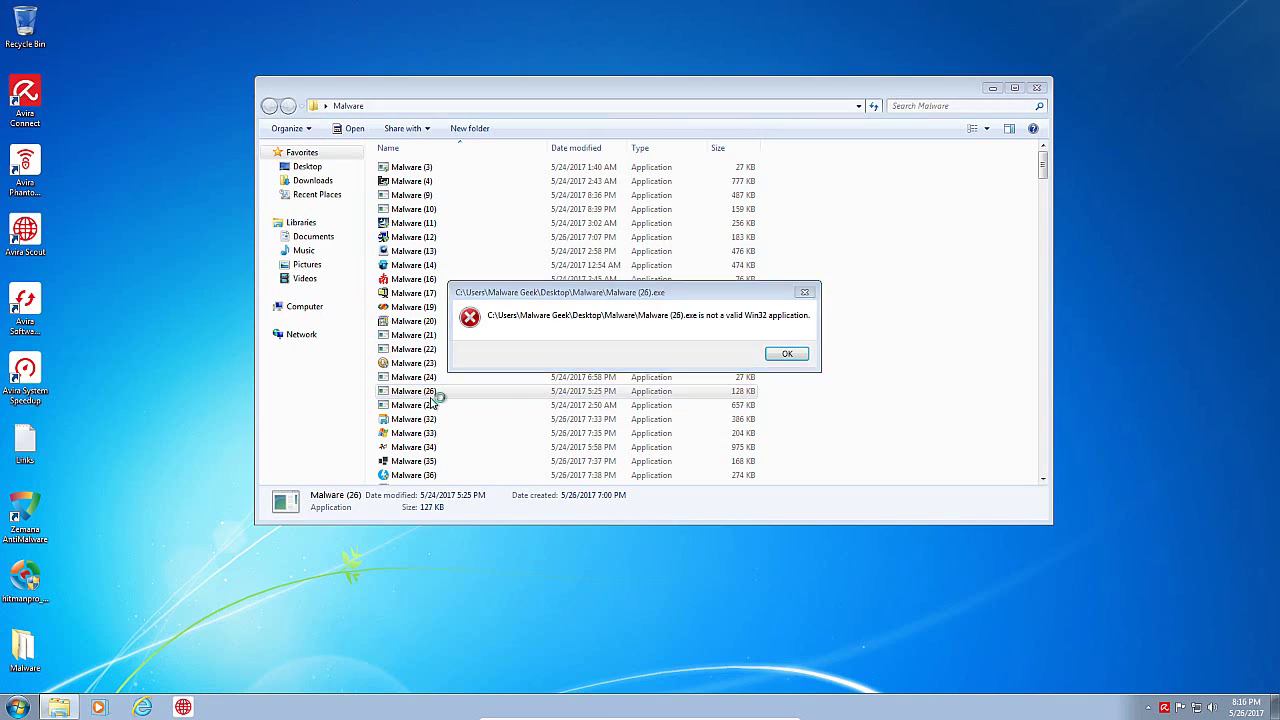
{"action": "left_click", "coordinate": [787, 354]}
{"action": "left_click", "coordinate": [427, 436]}
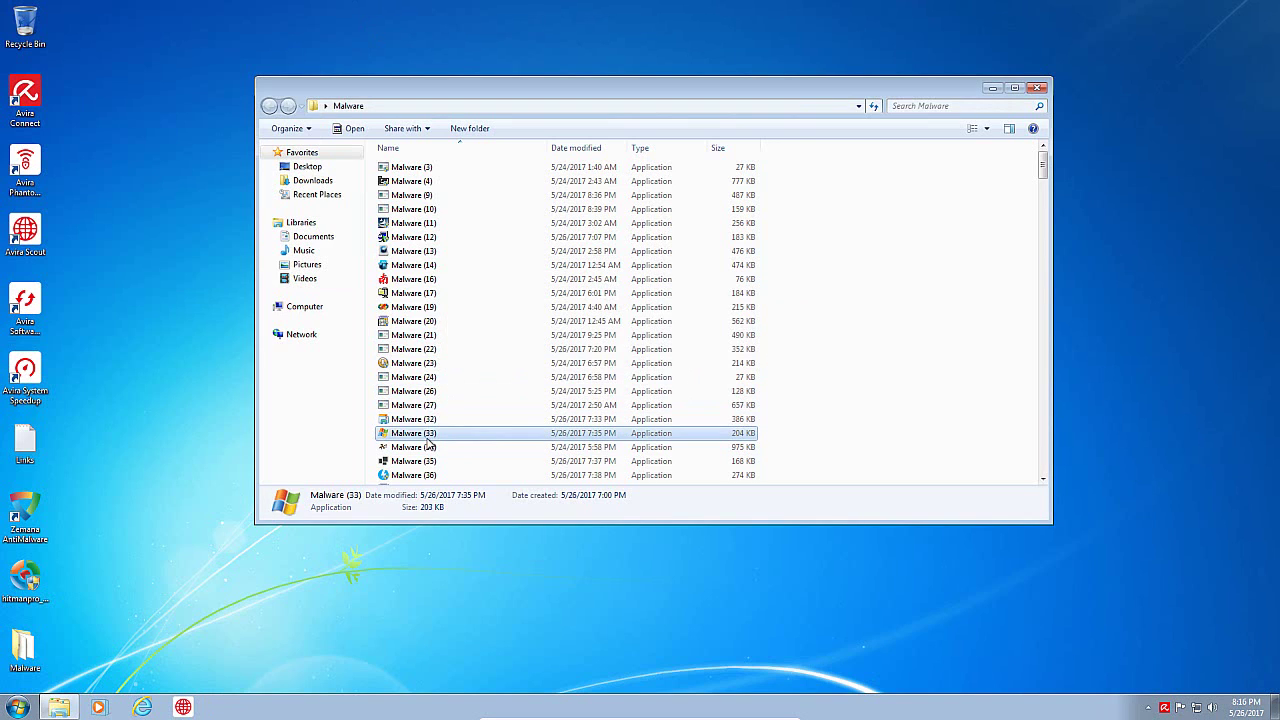
{"action": "right_click", "coordinate": [428, 441]}
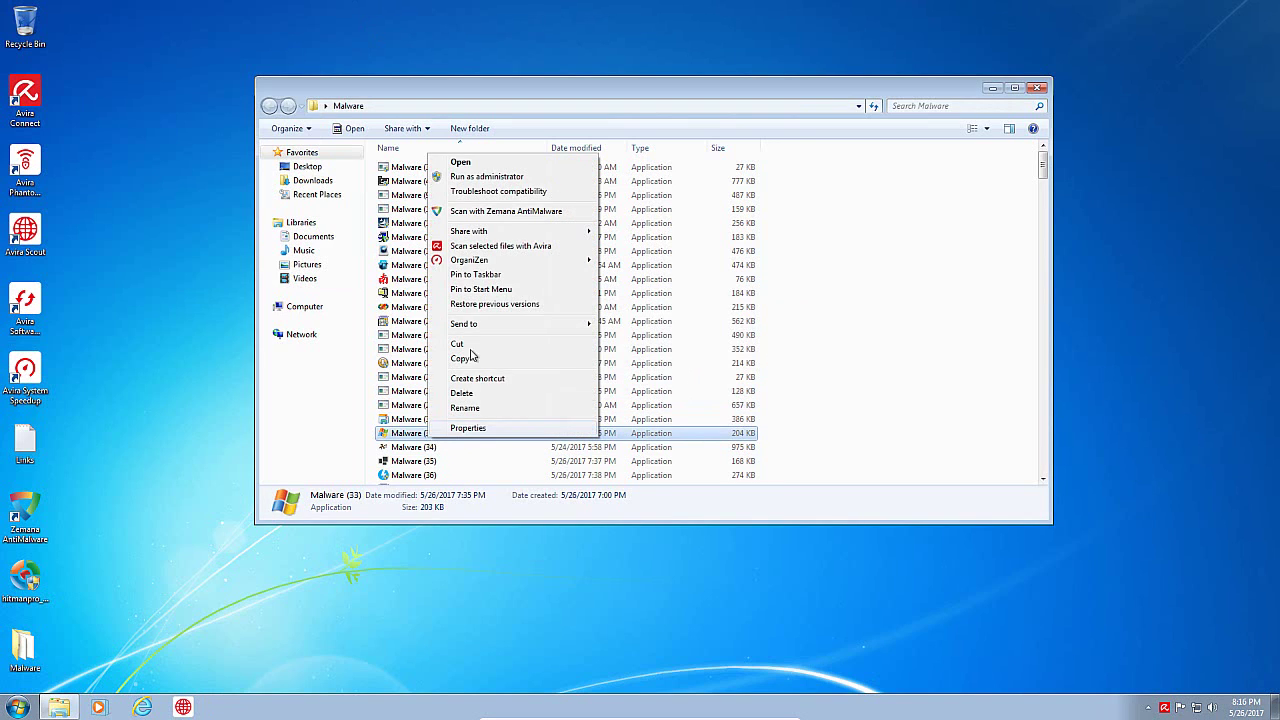
{"action": "right_click", "coordinate": [517, 690]}
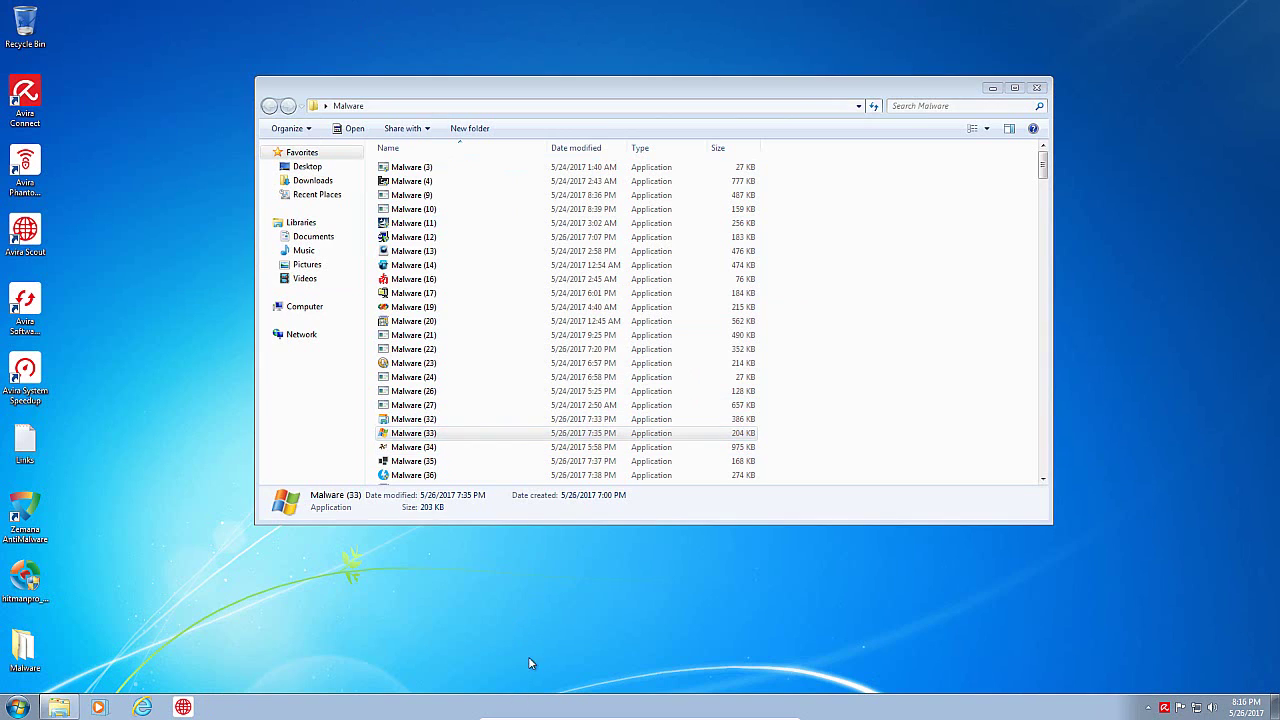
{"action": "right_click", "coordinate": [342, 711]}
{"action": "left_click", "coordinate": [428, 664]}
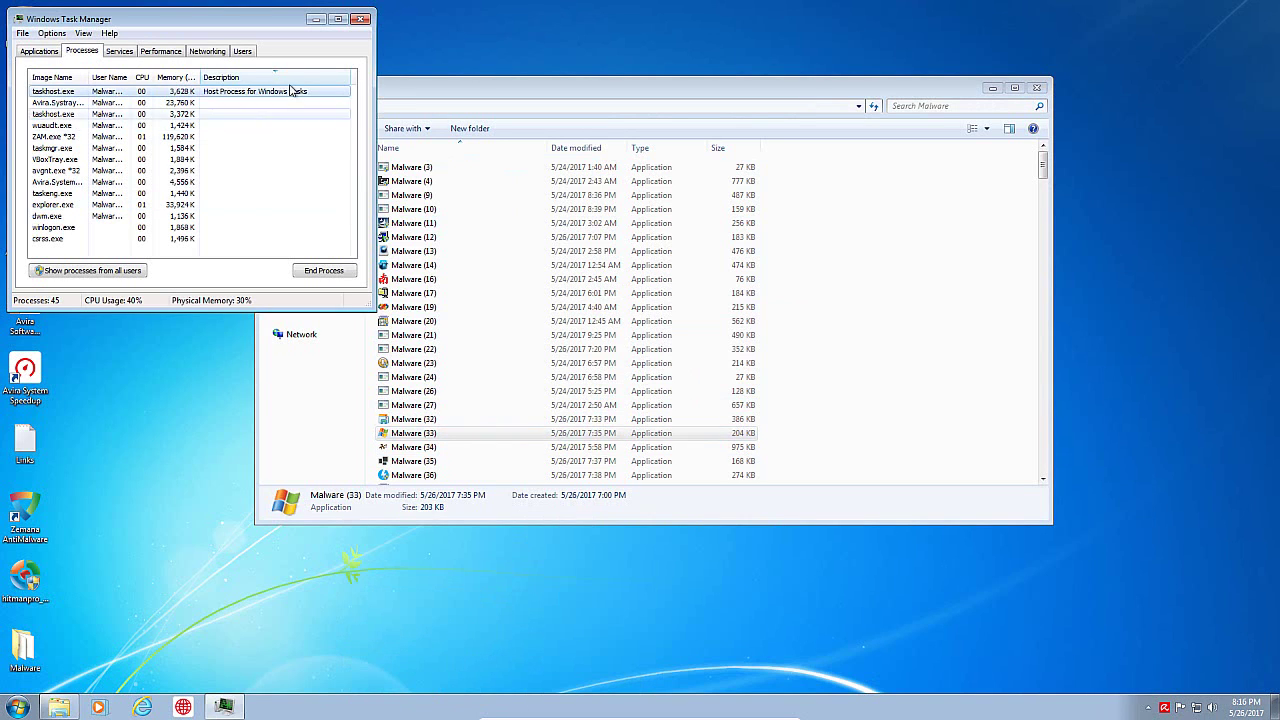
{"action": "left_click", "coordinate": [363, 20]}
Step: Run Malware (100) and (114), dismiss their errors, and let Avira remove suspicious patterns
{"action": "scroll", "coordinate": [1000, 200], "scroll_direction": "down", "scroll_amount": 8}
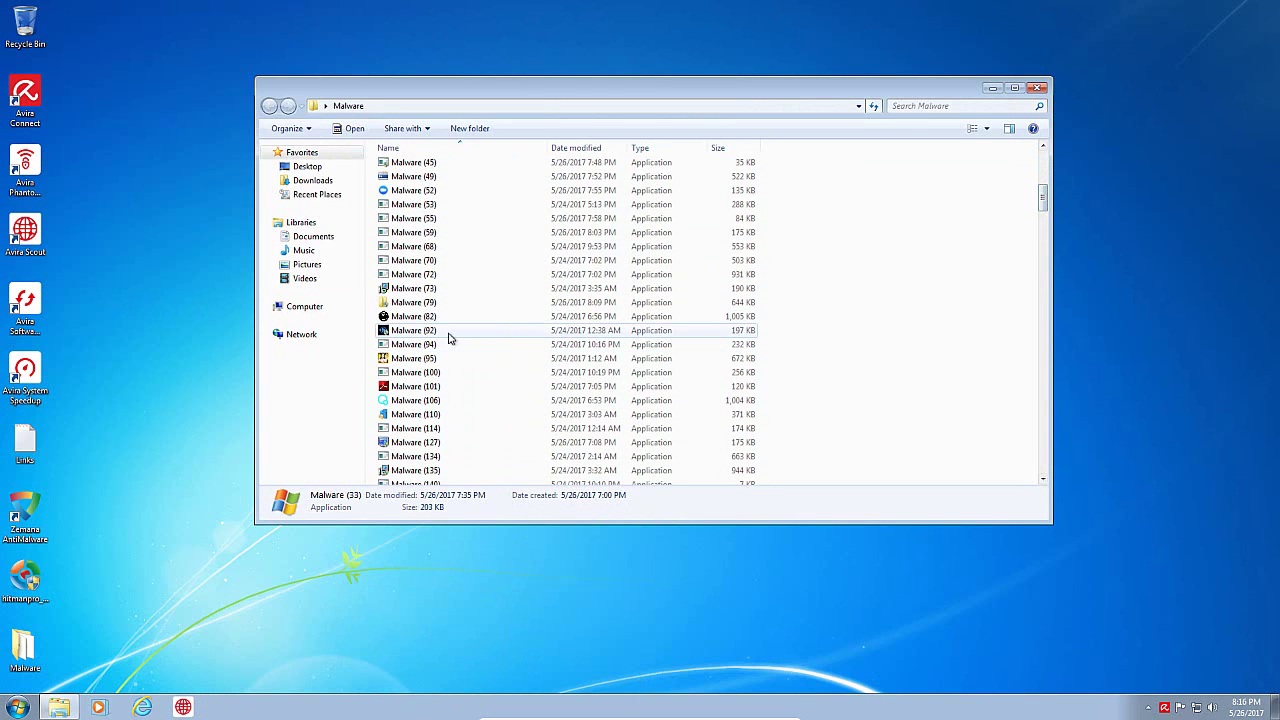
{"action": "left_click", "coordinate": [446, 373]}
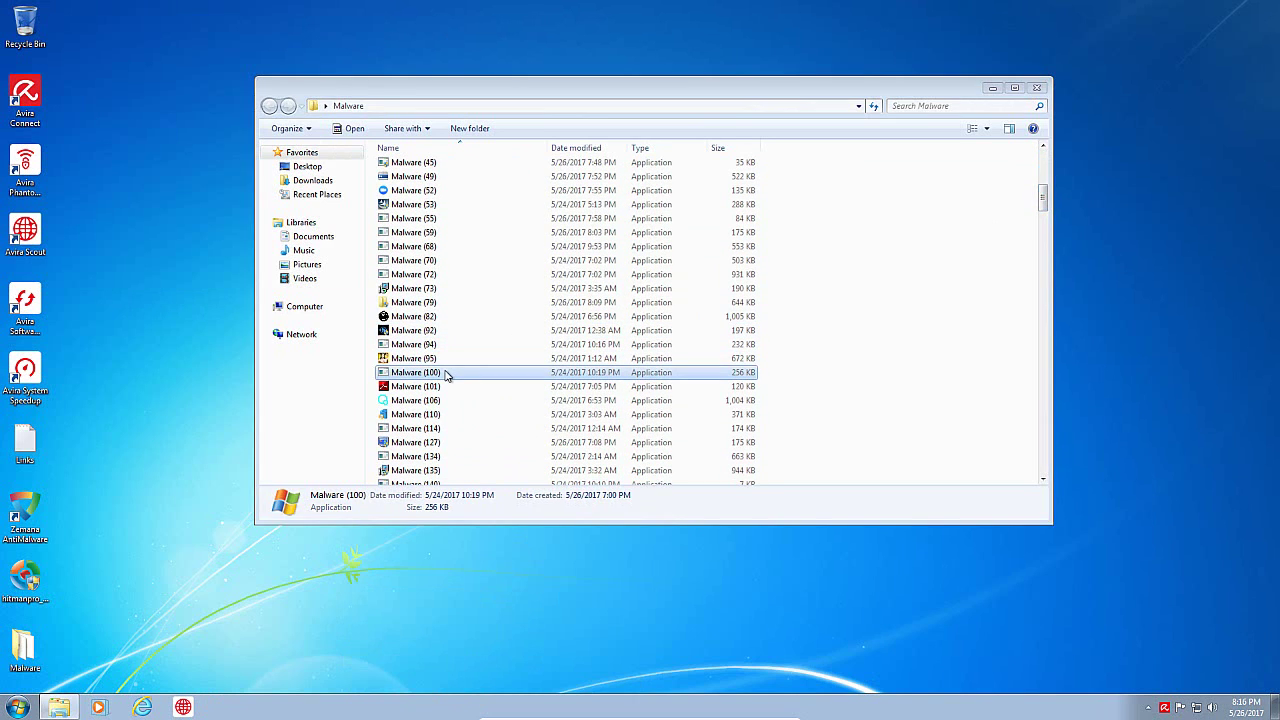
{"action": "double_click", "coordinate": [446, 373]}
{"action": "left_click", "coordinate": [770, 358]}
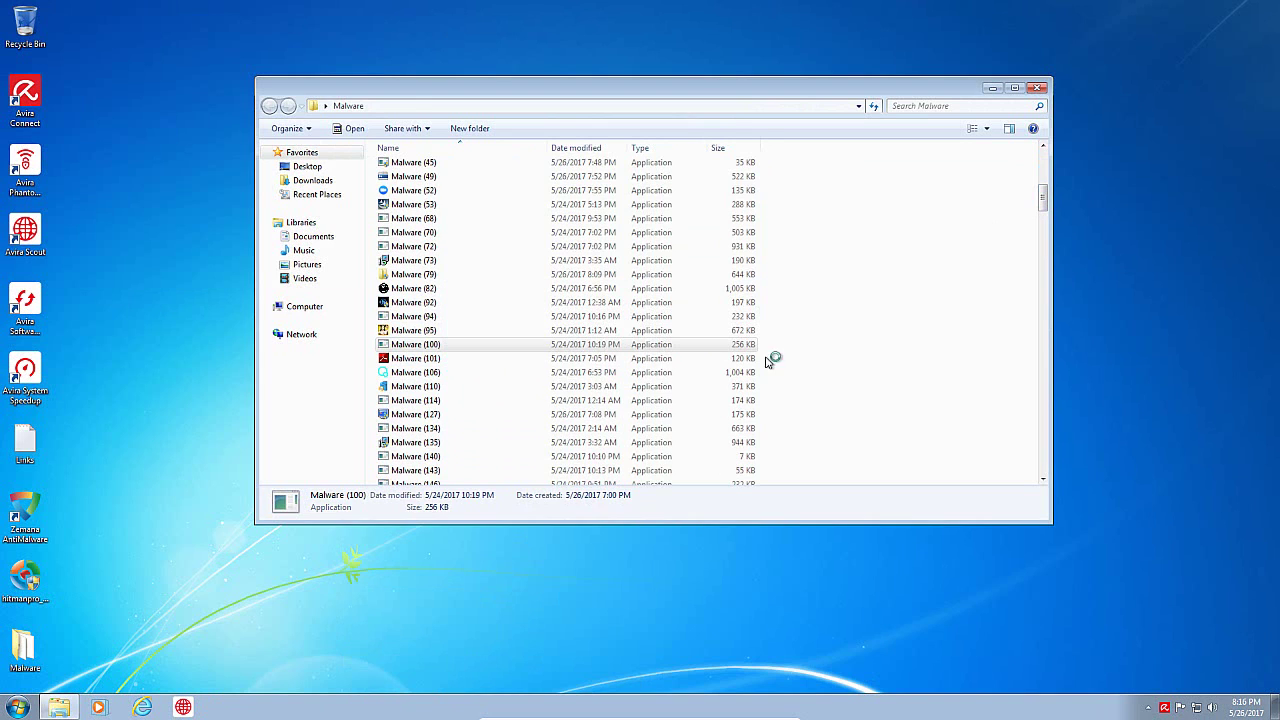
{"action": "double_click", "coordinate": [452, 400]}
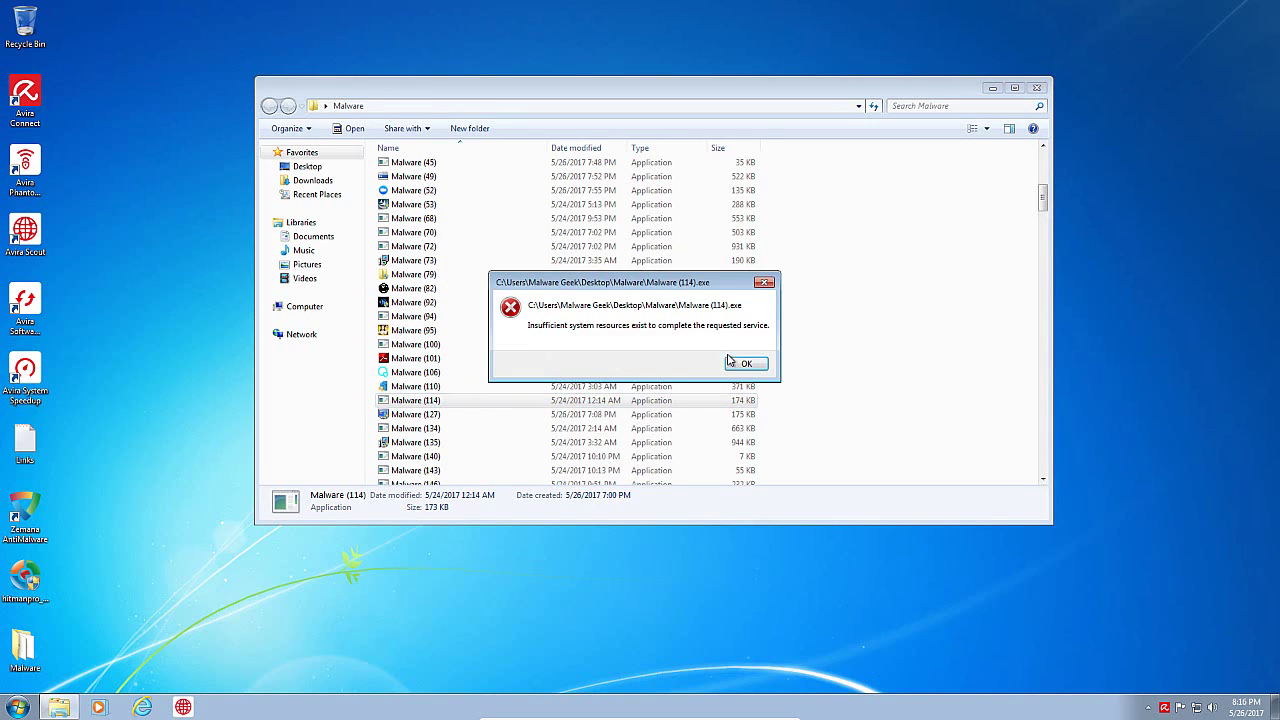
{"action": "left_click", "coordinate": [729, 362]}
{"action": "scroll", "coordinate": [460, 415], "scroll_direction": "down", "scroll_amount": 3}
{"action": "left_click", "coordinate": [448, 399]}
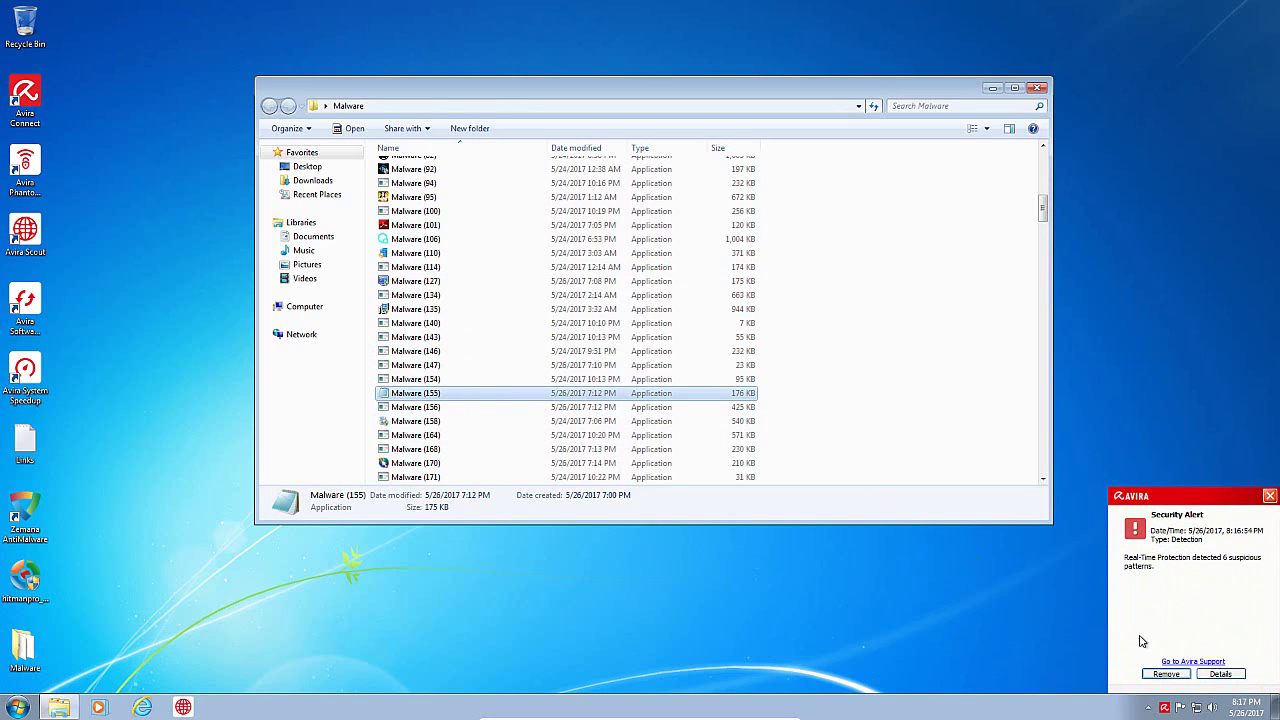
{"action": "left_click", "coordinate": [1174, 676]}
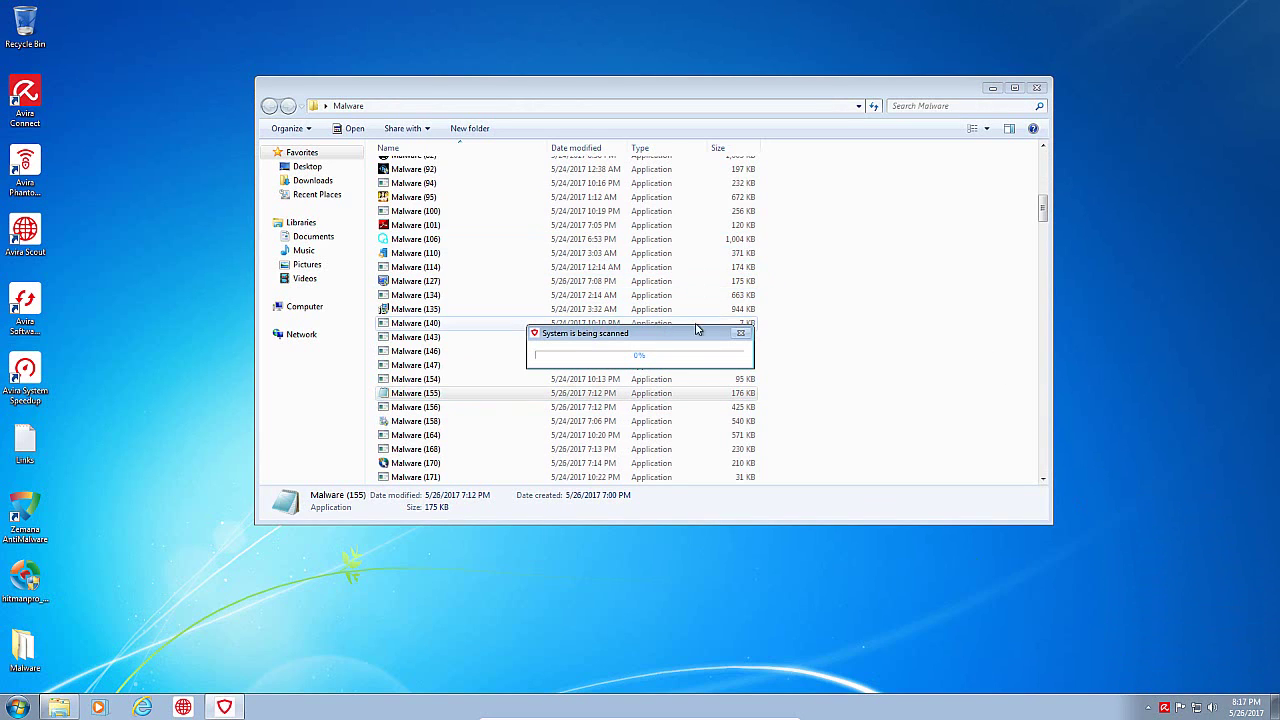
Step: Run Malware (168), (164), (223) and (236), dismissing each error
{"action": "double_click", "coordinate": [443, 450]}
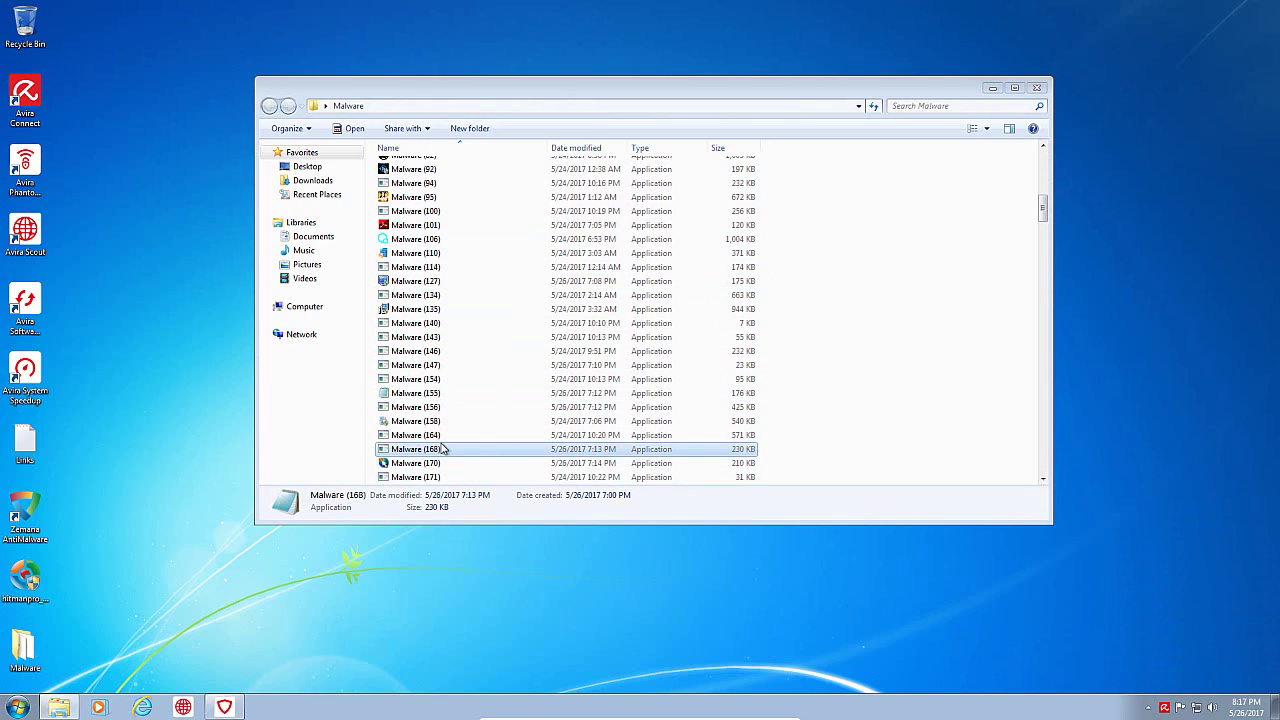
{"action": "left_click", "coordinate": [746, 364]}
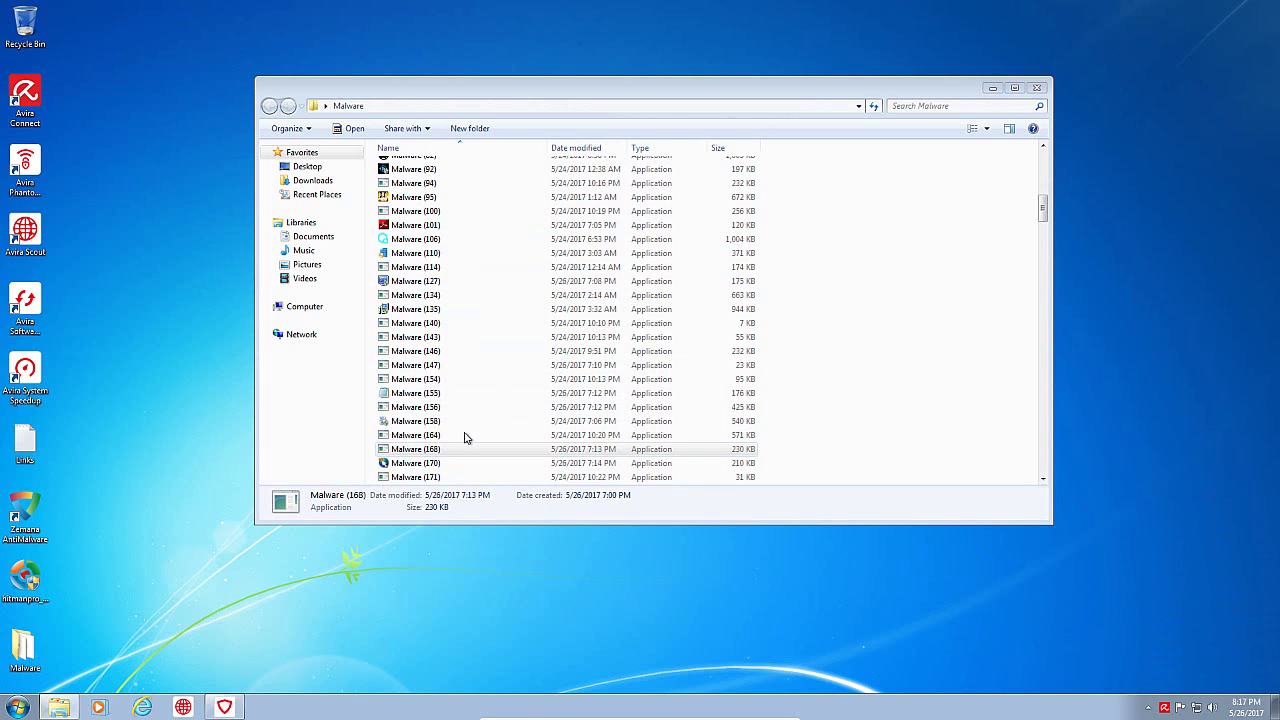
{"action": "left_click", "coordinate": [447, 438]}
{"action": "double_click", "coordinate": [447, 438]}
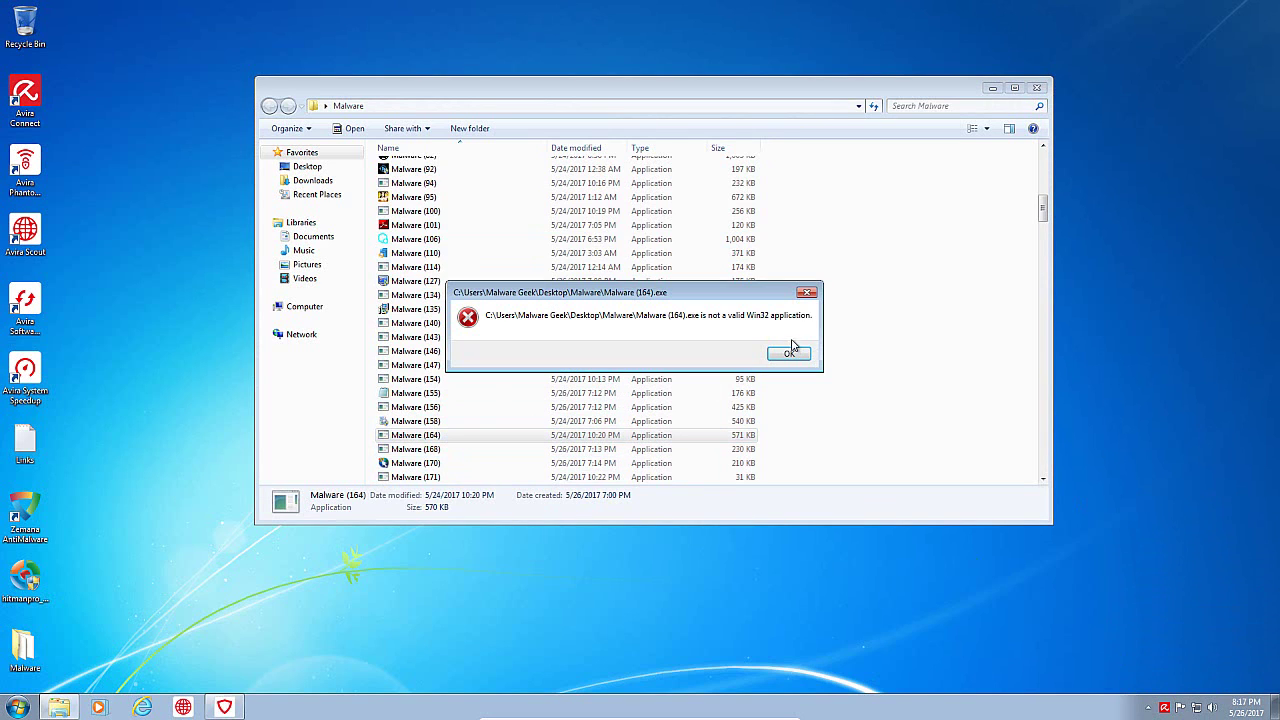
{"action": "left_click", "coordinate": [780, 357]}
{"action": "left_click_drag", "start_coordinate": [1043, 203], "coordinate": [1043, 236]}
{"action": "double_click", "coordinate": [451, 344]}
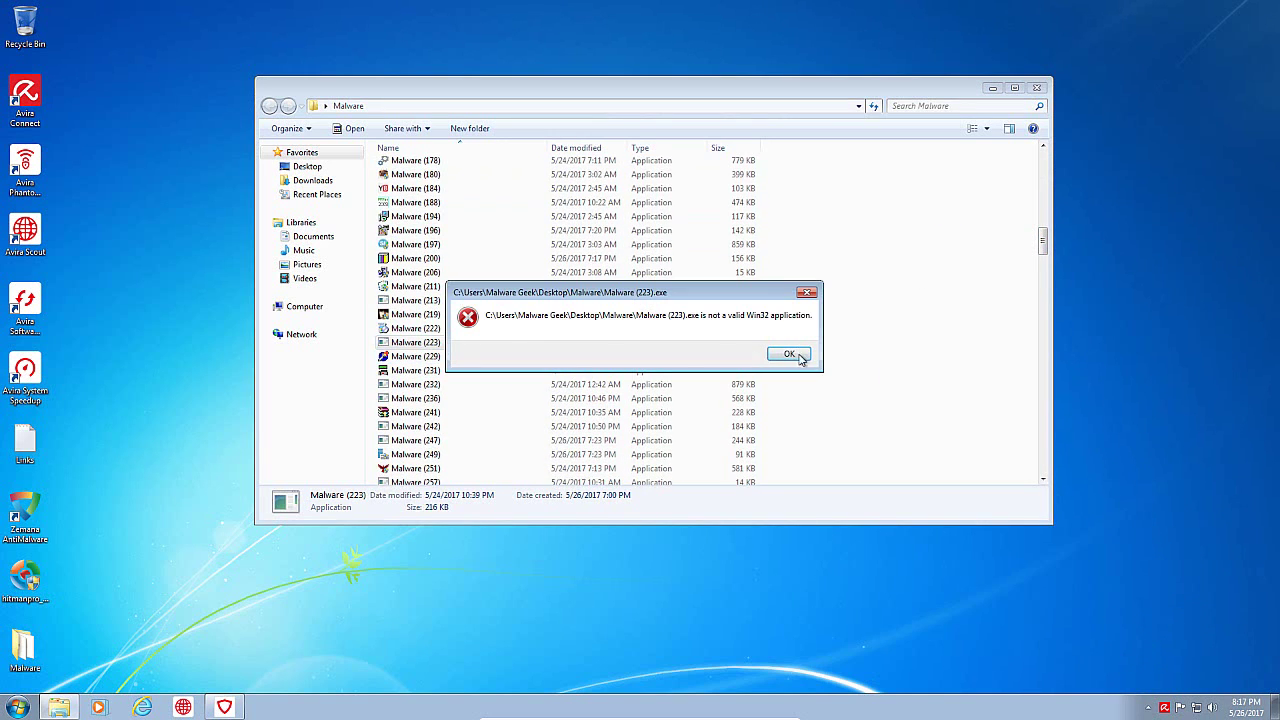
{"action": "left_click", "coordinate": [789, 354]}
{"action": "double_click", "coordinate": [431, 400]}
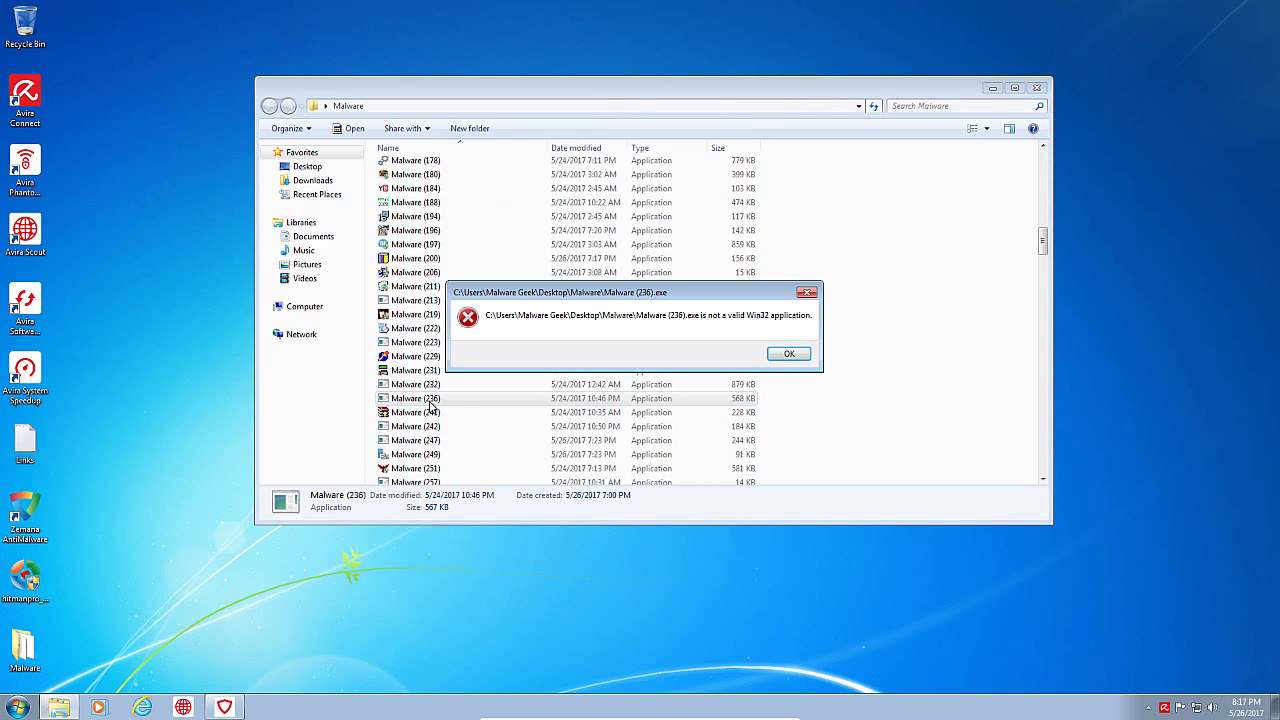
{"action": "left_click", "coordinate": [788, 355]}
Step: Run Malware (247) and check running processes in Task Manager
{"action": "double_click", "coordinate": [434, 446]}
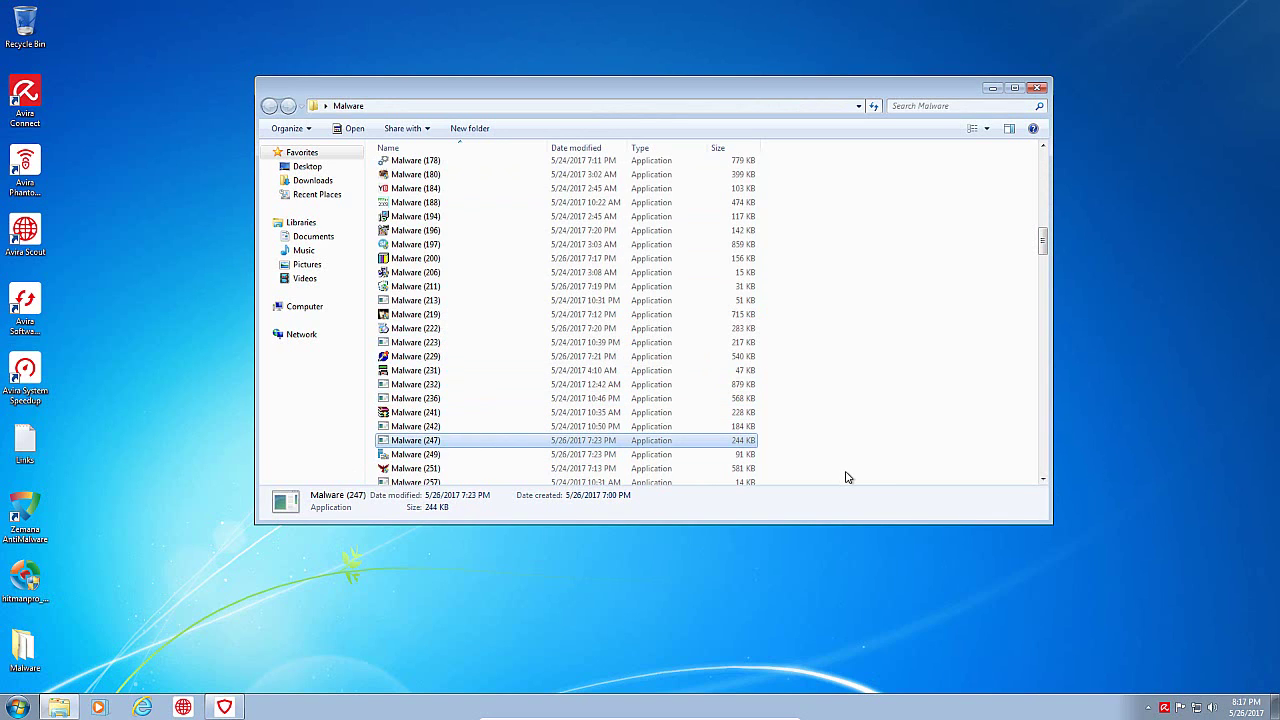
{"action": "right_click", "coordinate": [313, 707]}
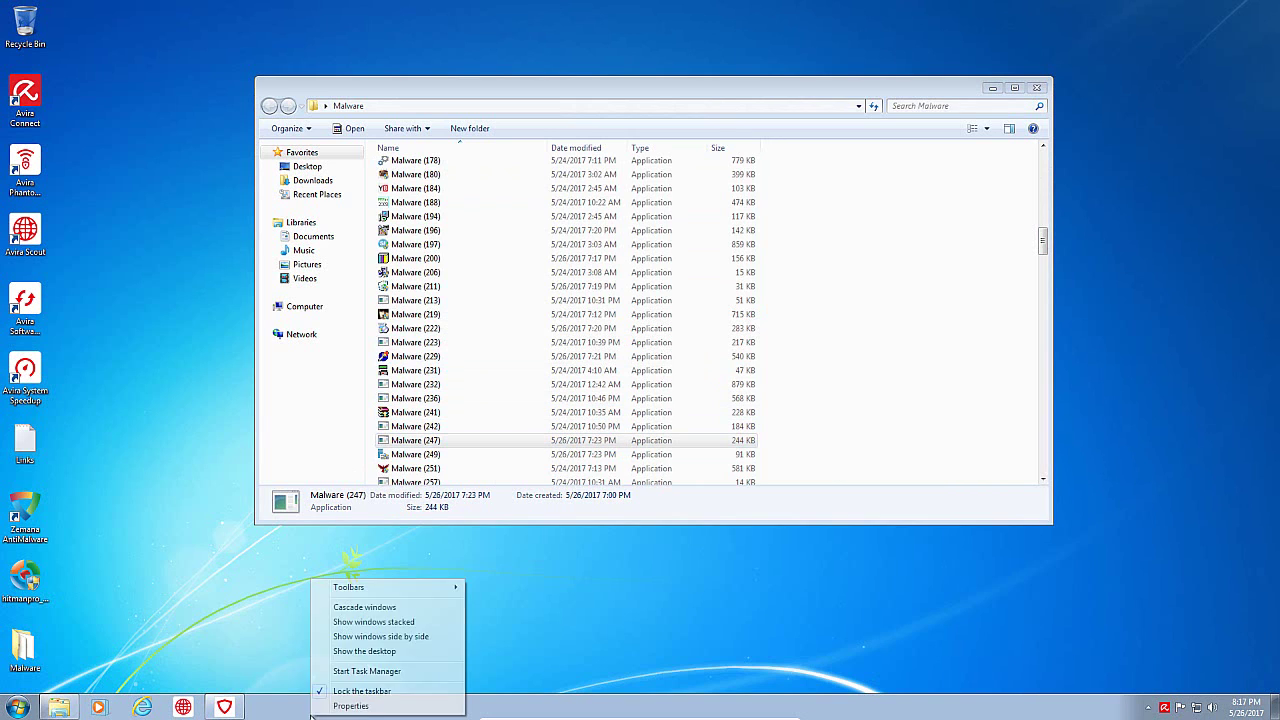
{"action": "left_click", "coordinate": [364, 673]}
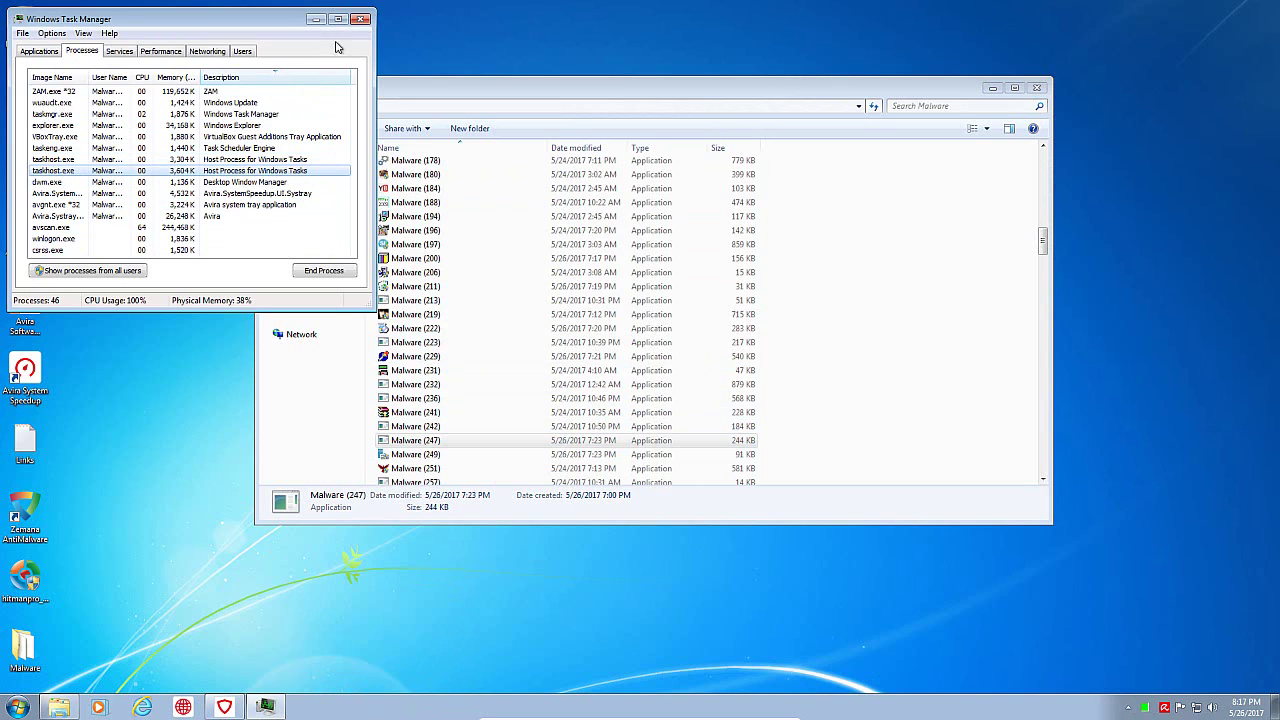
{"action": "left_click", "coordinate": [360, 20]}
Step: Rerun Malware (236) and run Malware (275), dismissing both errors
{"action": "left_click", "coordinate": [444, 400]}
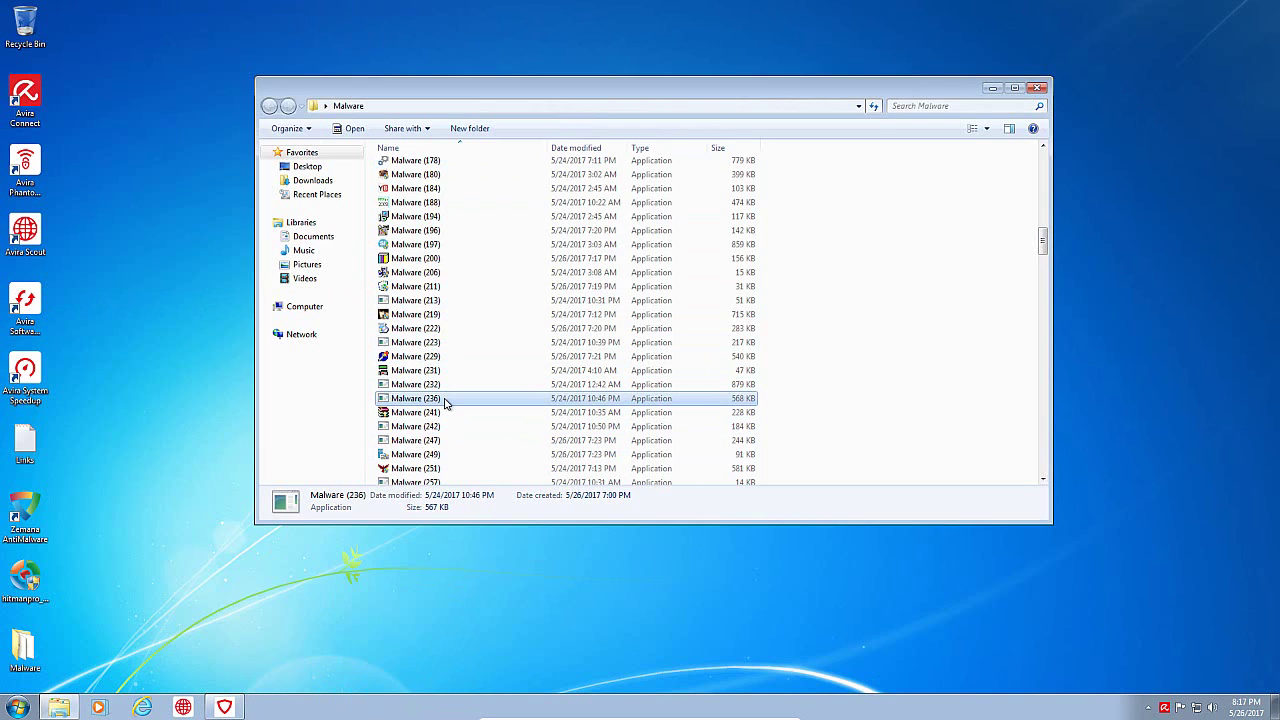
{"action": "double_click", "coordinate": [444, 400]}
{"action": "left_click", "coordinate": [789, 354]}
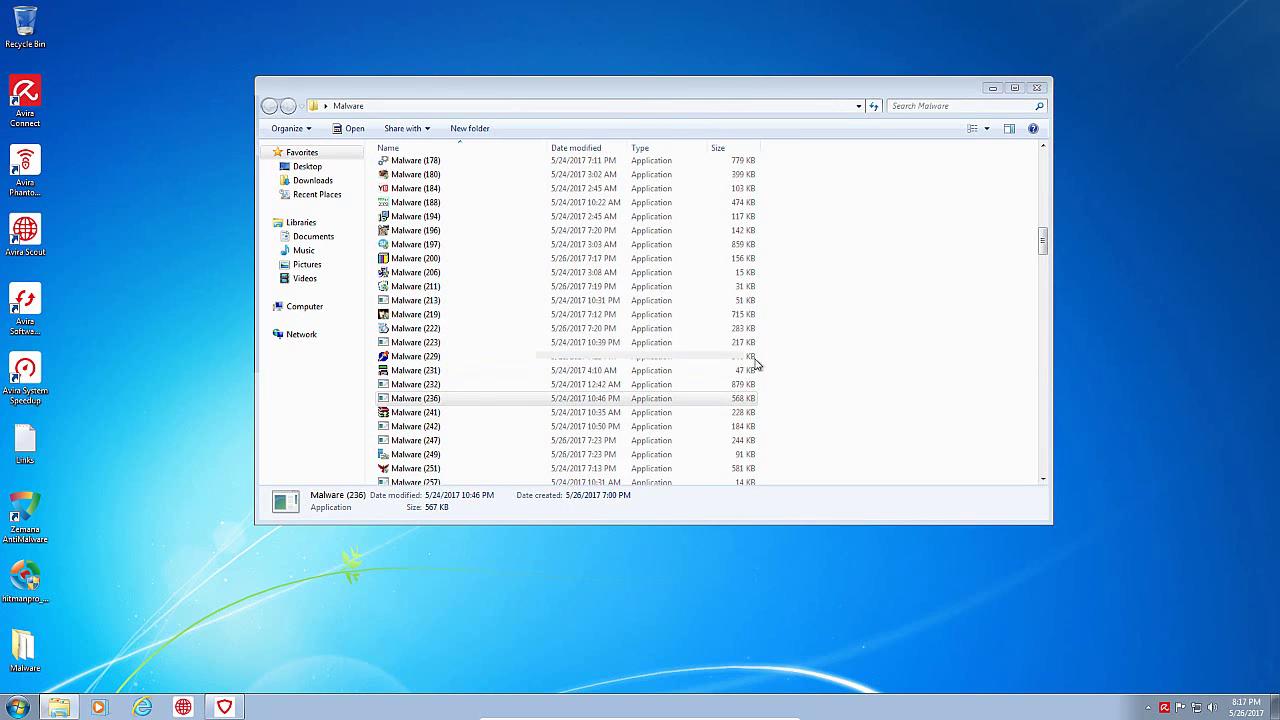
{"action": "scroll", "coordinate": [451, 451], "scroll_direction": "down", "scroll_amount": 4}
{"action": "left_click", "coordinate": [436, 438]}
{"action": "double_click", "coordinate": [437, 441]}
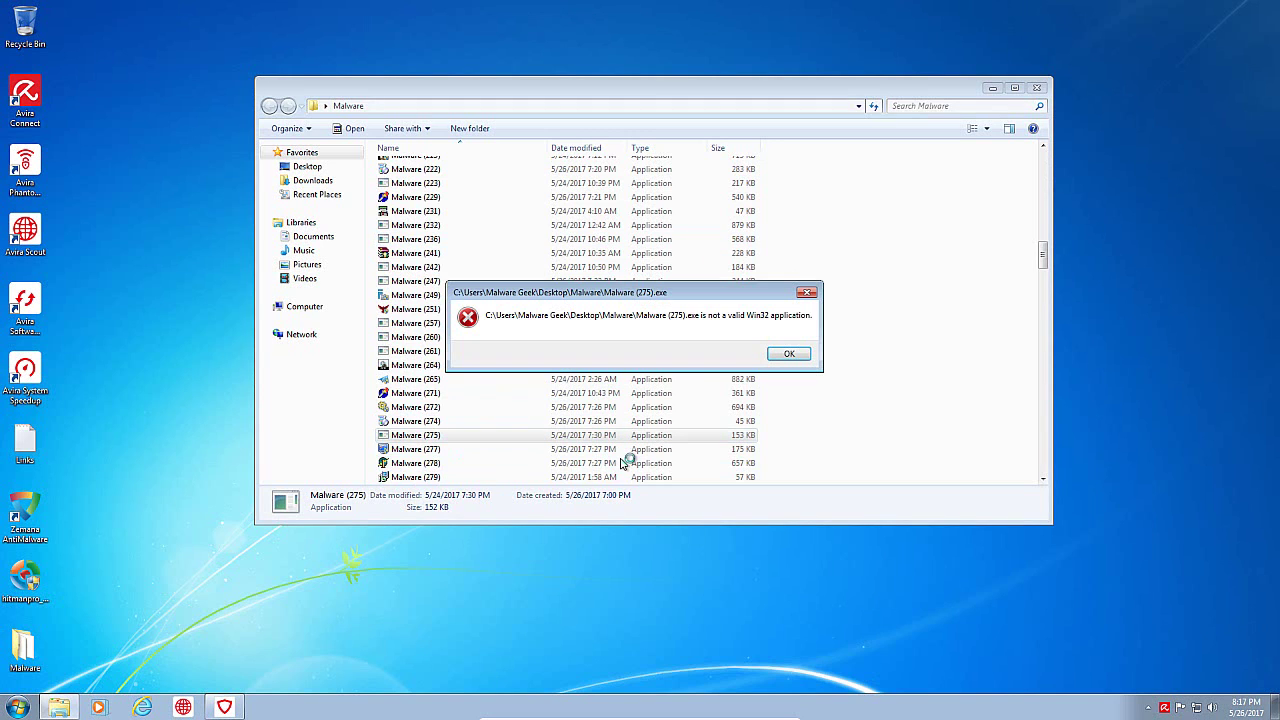
{"action": "left_click", "coordinate": [786, 357]}
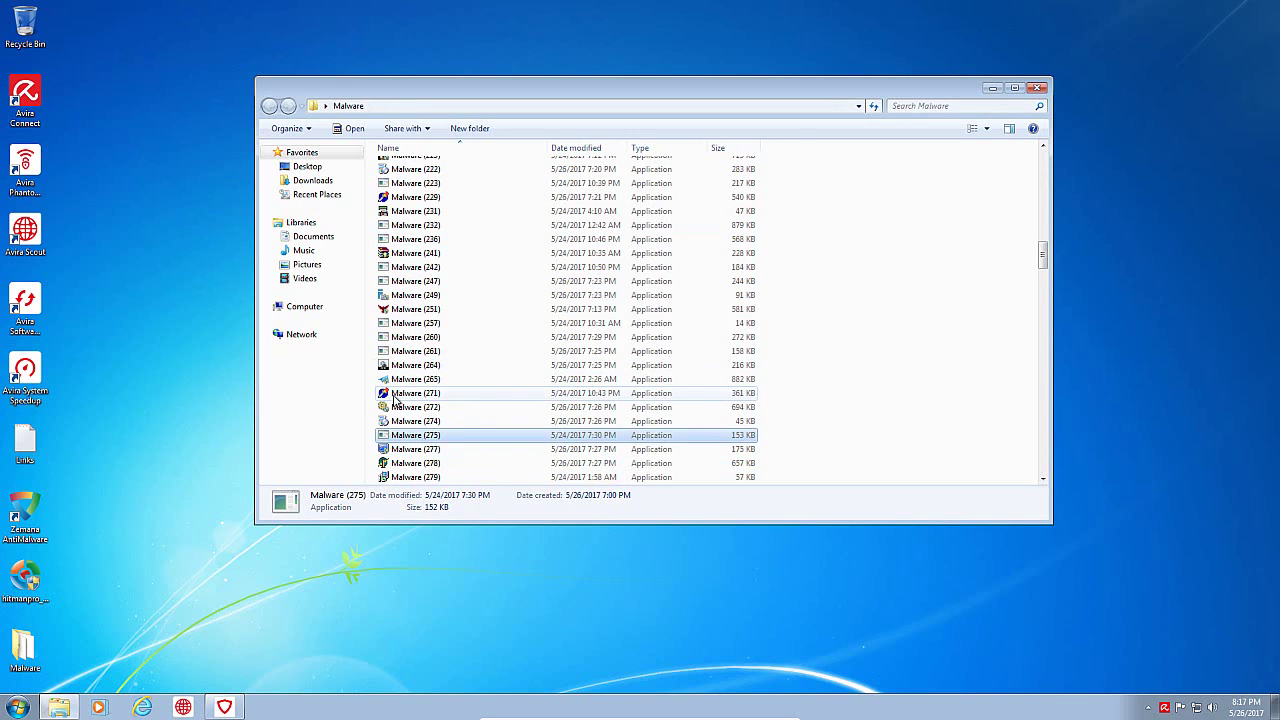
Step: Scroll down and run Malware (349)
{"action": "scroll", "coordinate": [432, 447], "scroll_direction": "down", "scroll_amount": 5}
{"action": "scroll", "coordinate": [433, 446], "scroll_direction": "down", "scroll_amount": 3}
{"action": "double_click", "coordinate": [430, 394]}
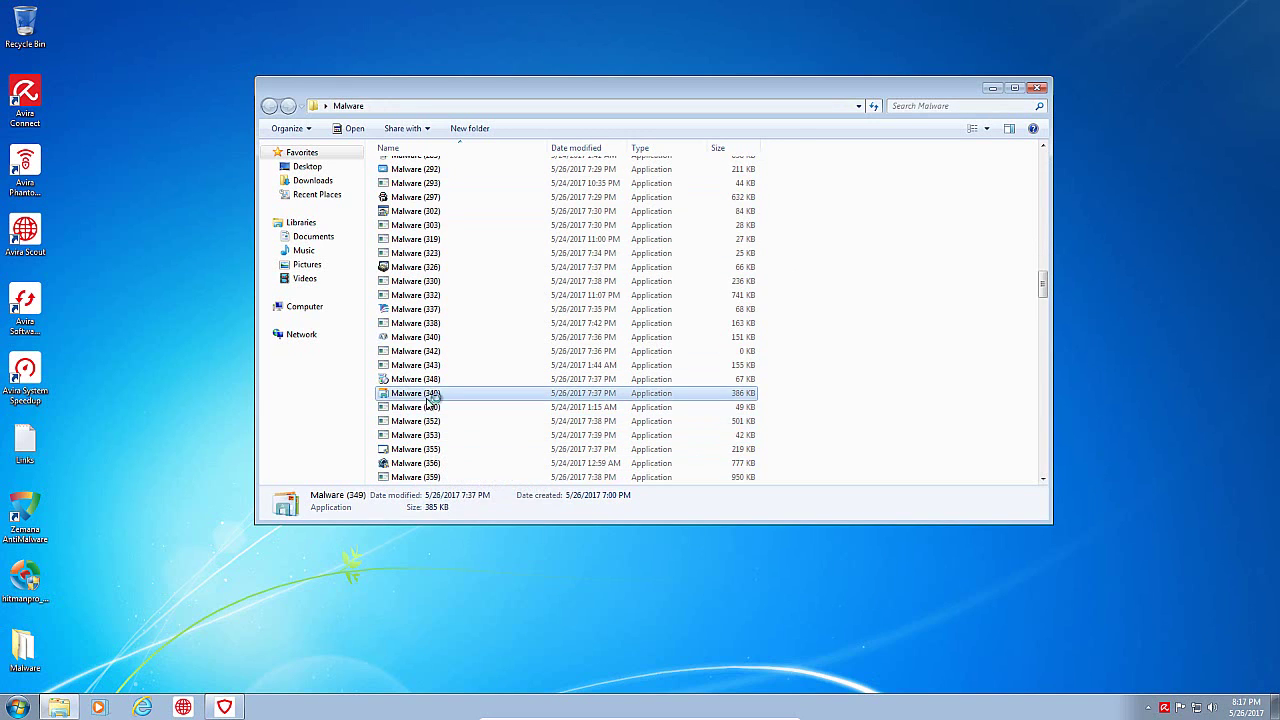
{"action": "right_click", "coordinate": [412, 706]}
Step: View WinMail.exe's properties in Task Manager (C:\Program Files\Windows Mail), then close Task Manager
{"action": "left_click", "coordinate": [452, 660]}
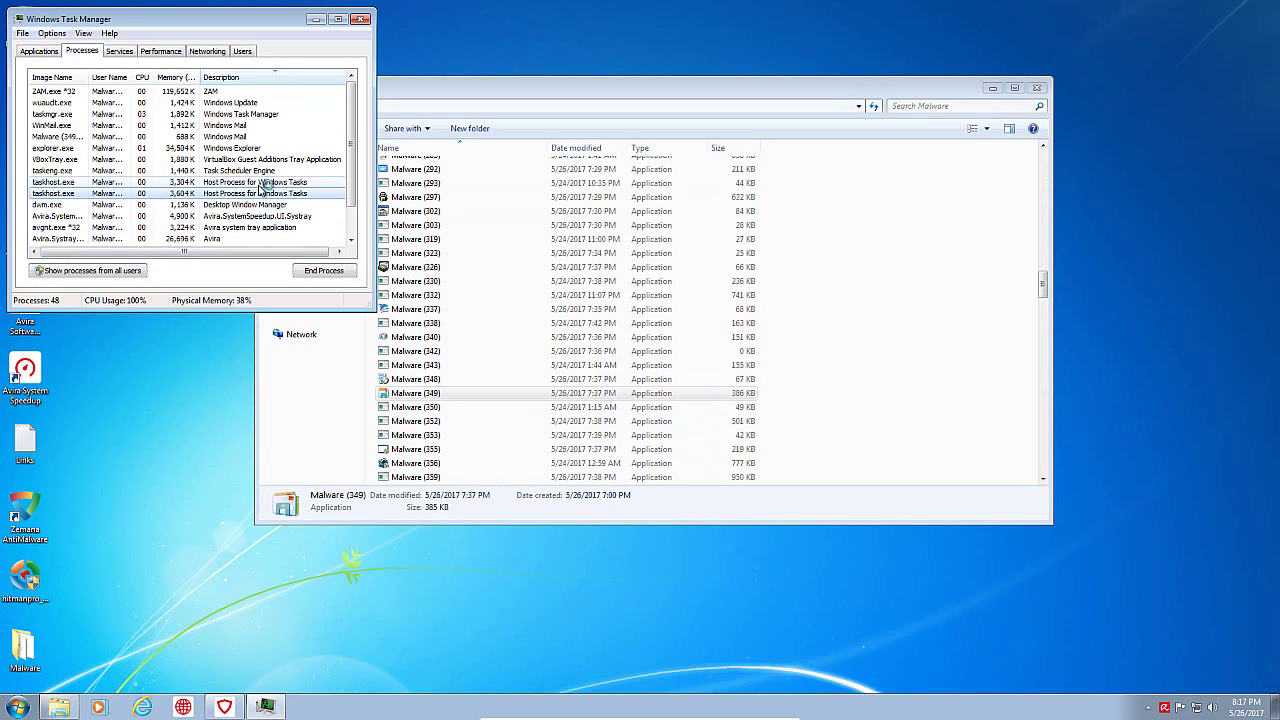
{"action": "left_click", "coordinate": [250, 135]}
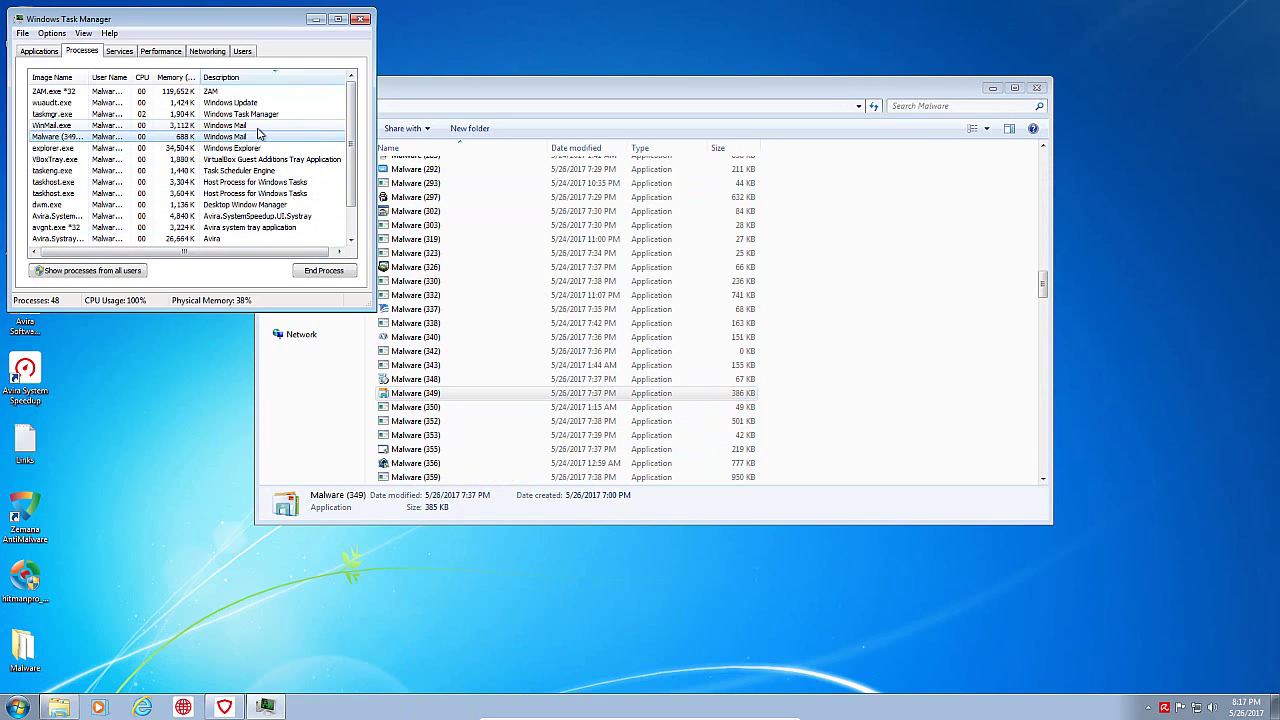
{"action": "left_click", "coordinate": [252, 126]}
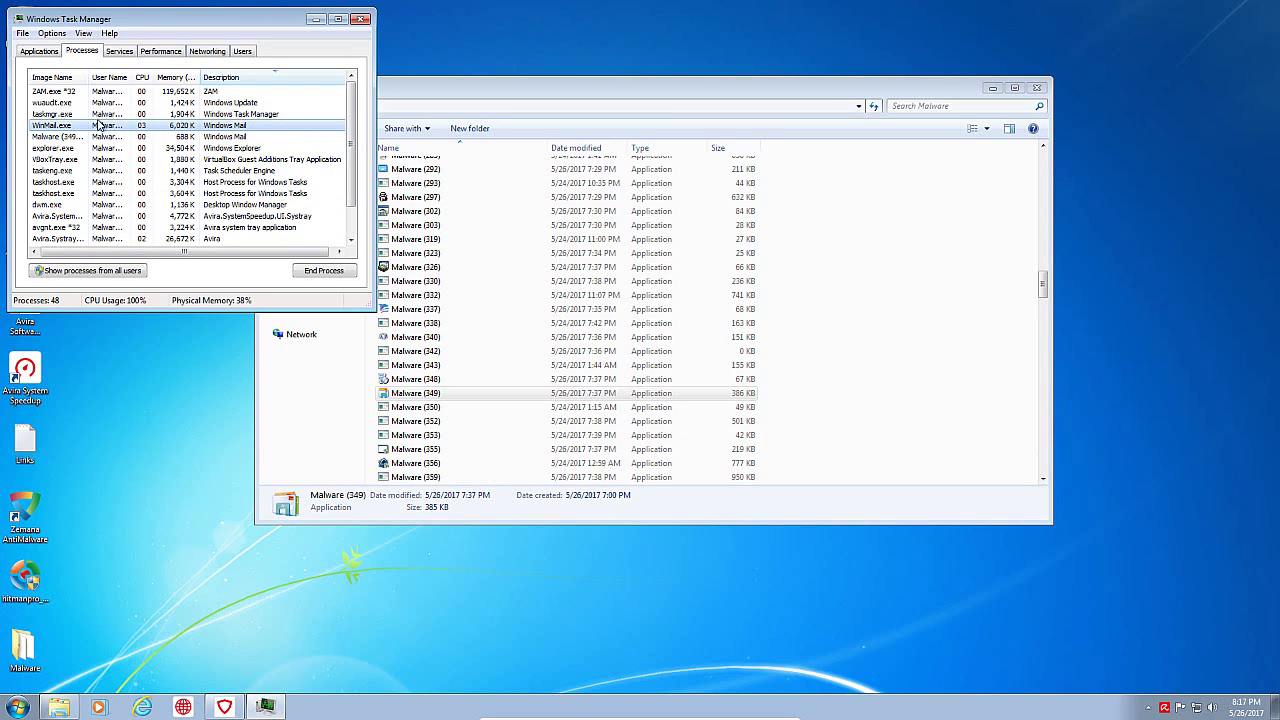
{"action": "right_click", "coordinate": [283, 131]}
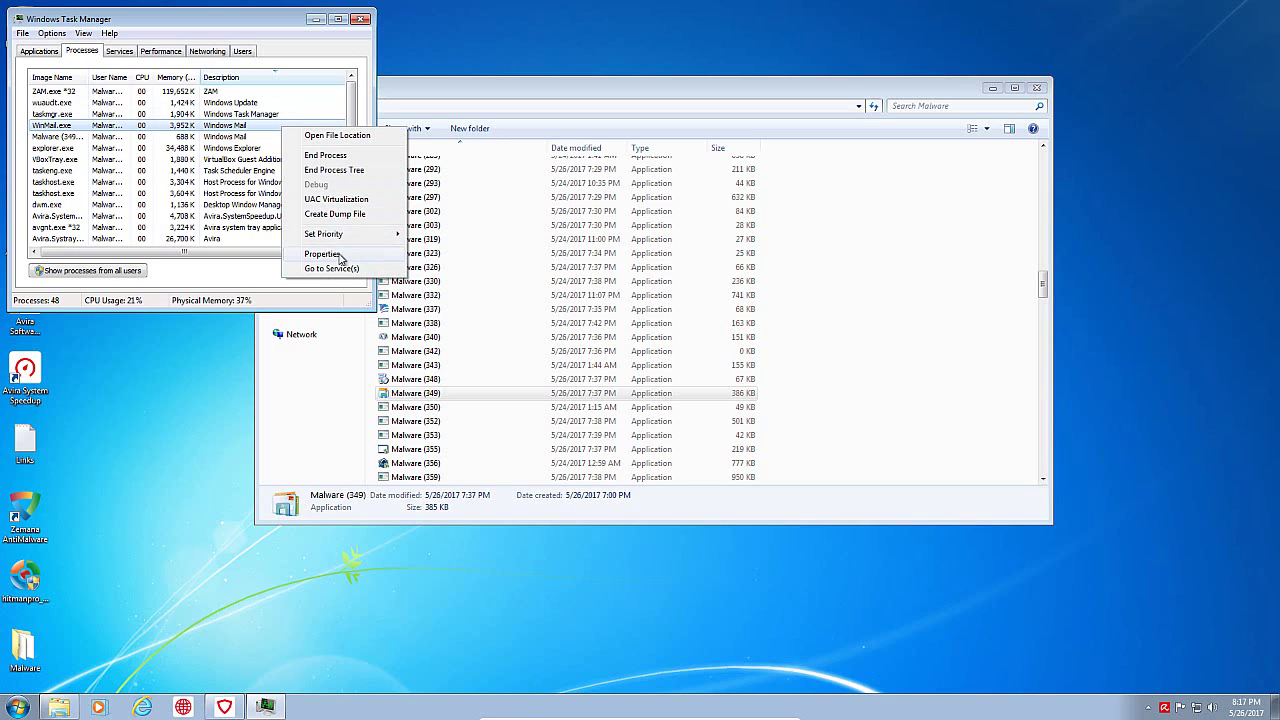
{"action": "left_click", "coordinate": [340, 256]}
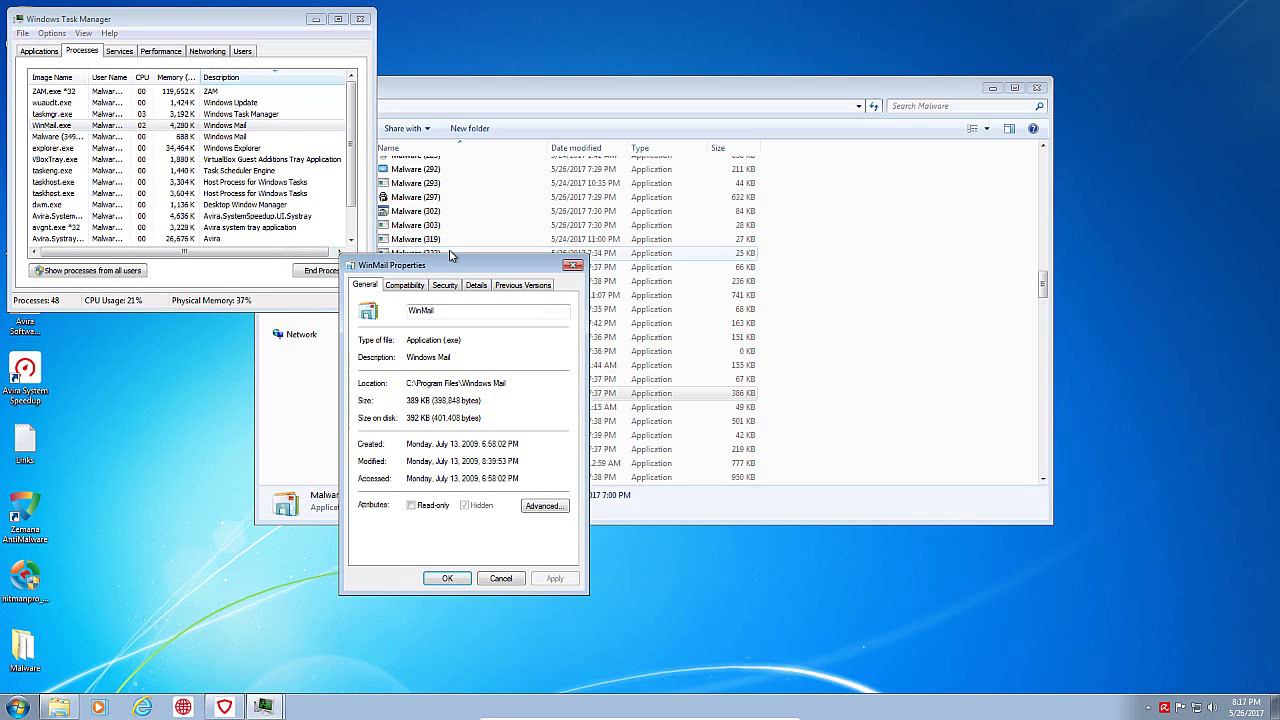
{"action": "left_click", "coordinate": [574, 266]}
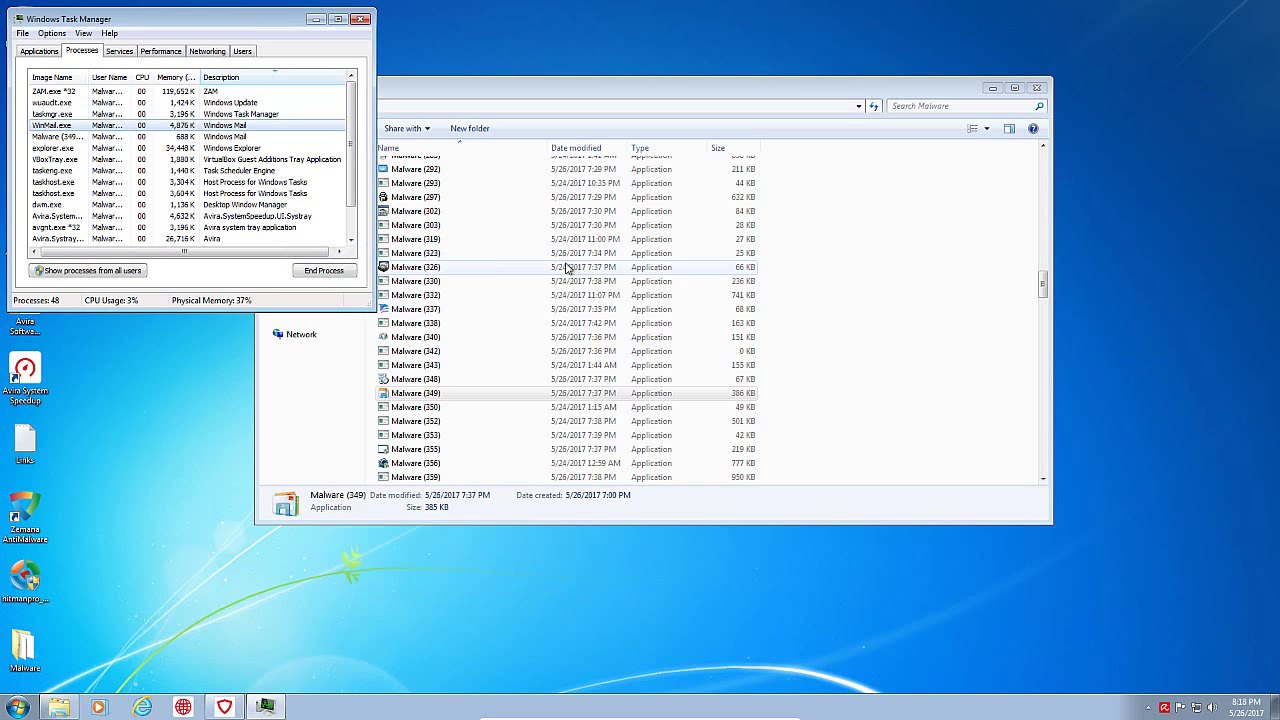
{"action": "left_click", "coordinate": [357, 21]}
Step: Run Malware (362) and (379), dismissing their invalid application errors
{"action": "scroll", "coordinate": [486, 423], "scroll_direction": "down", "scroll_amount": 5}
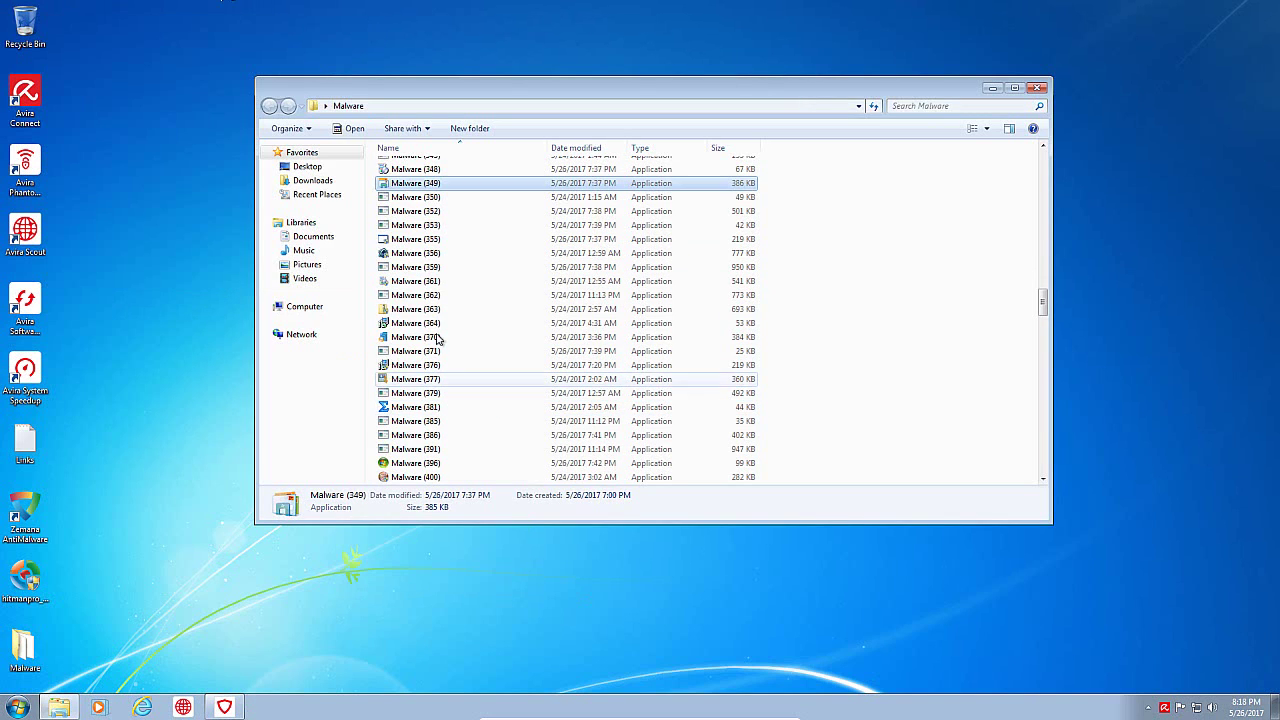
{"action": "double_click", "coordinate": [437, 285]}
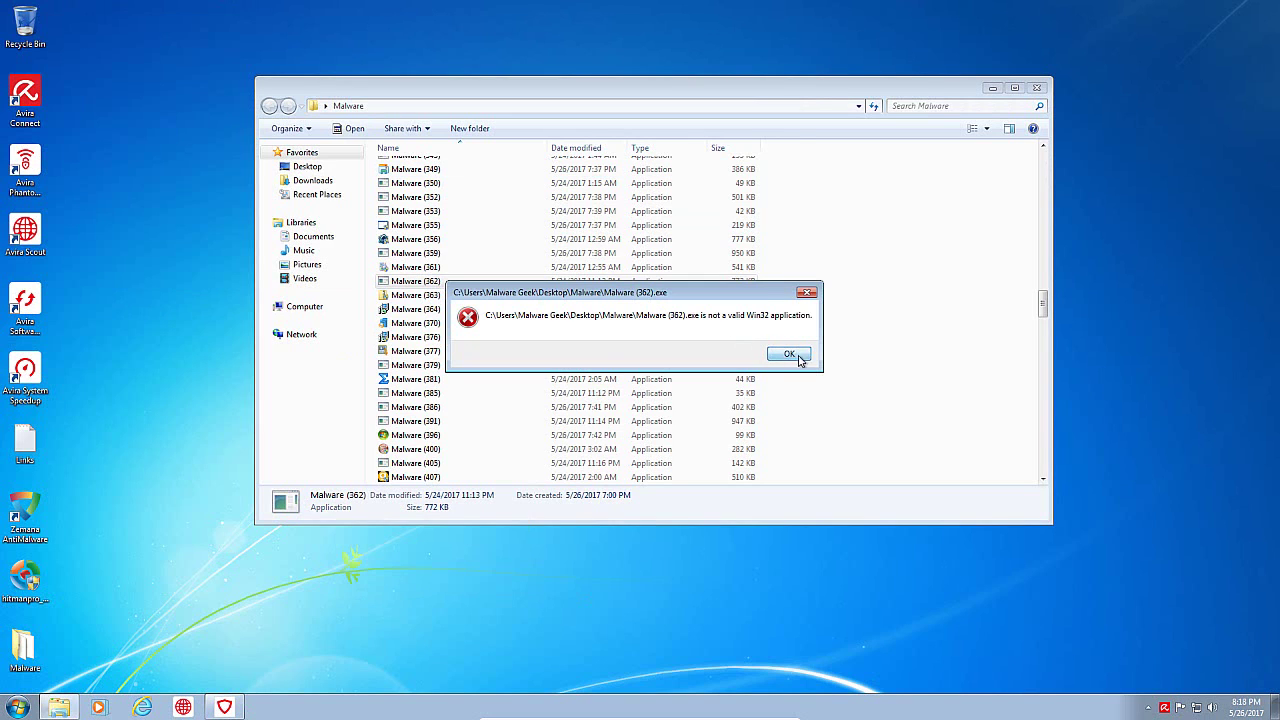
{"action": "left_click", "coordinate": [799, 358]}
{"action": "double_click", "coordinate": [410, 366]}
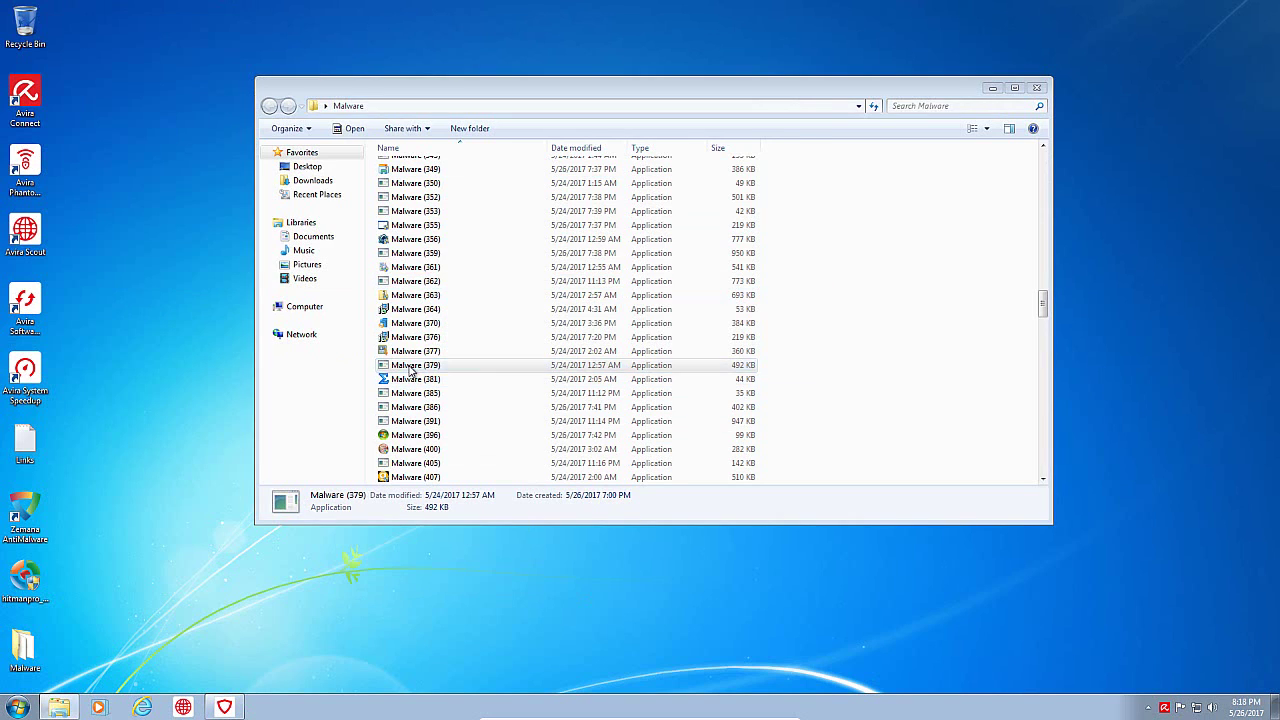
{"action": "left_click", "coordinate": [799, 356]}
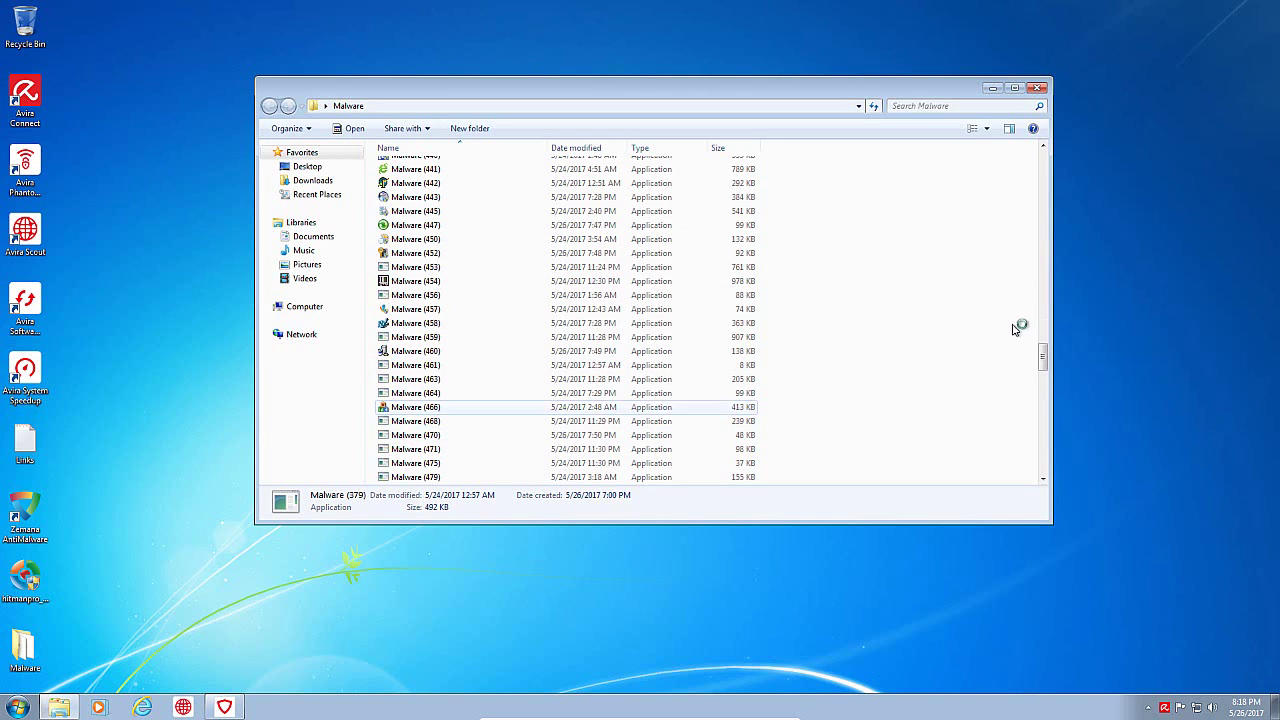
{"action": "scroll", "coordinate": [1017, 332], "scroll_direction": "down", "scroll_amount": 20}
{"action": "scroll", "coordinate": [438, 427], "scroll_direction": "down", "scroll_amount": 1}
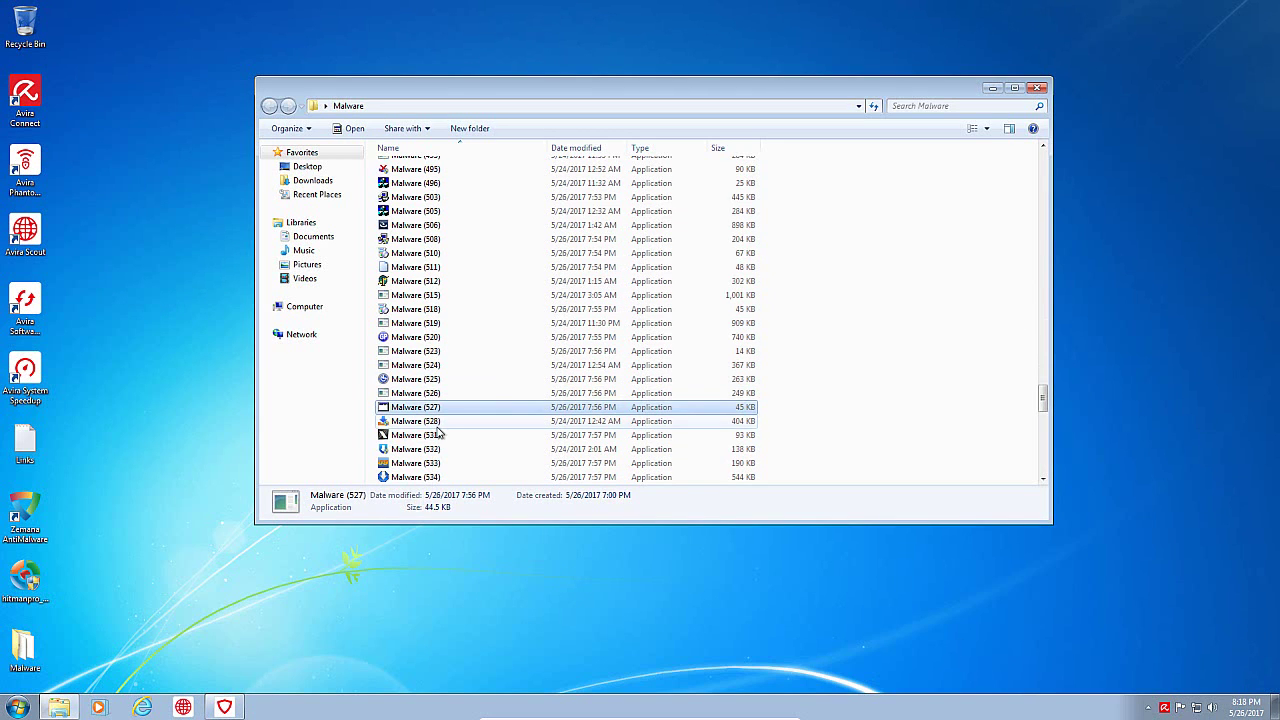
Step: Launch Task Manager from the taskbar and move it to the right
{"action": "left_click", "coordinate": [440, 412]}
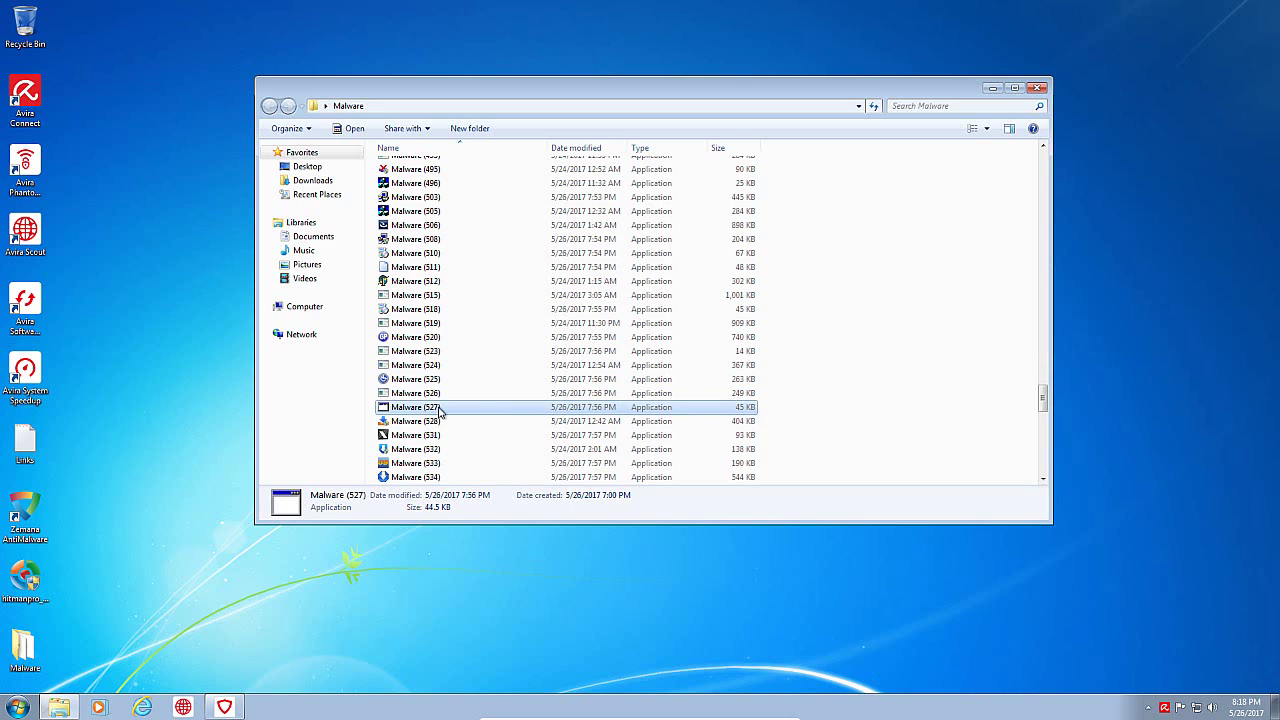
{"action": "right_click", "coordinate": [391, 705]}
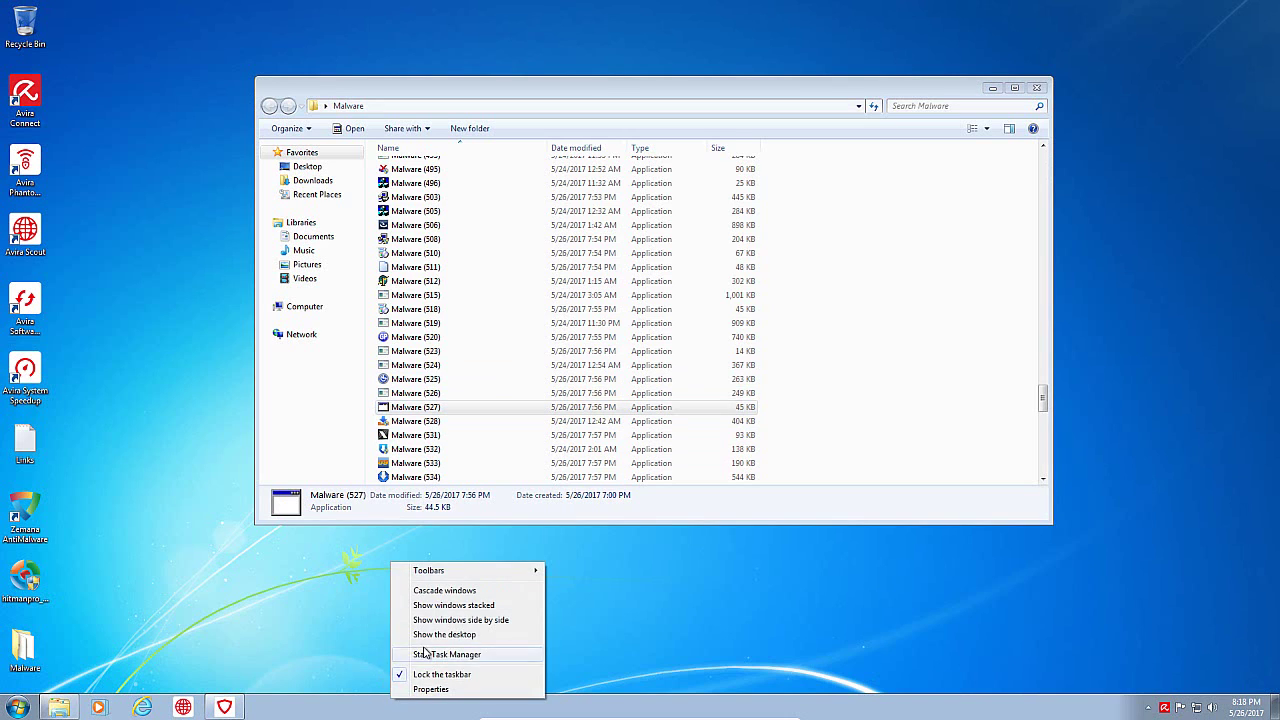
{"action": "left_click", "coordinate": [429, 654]}
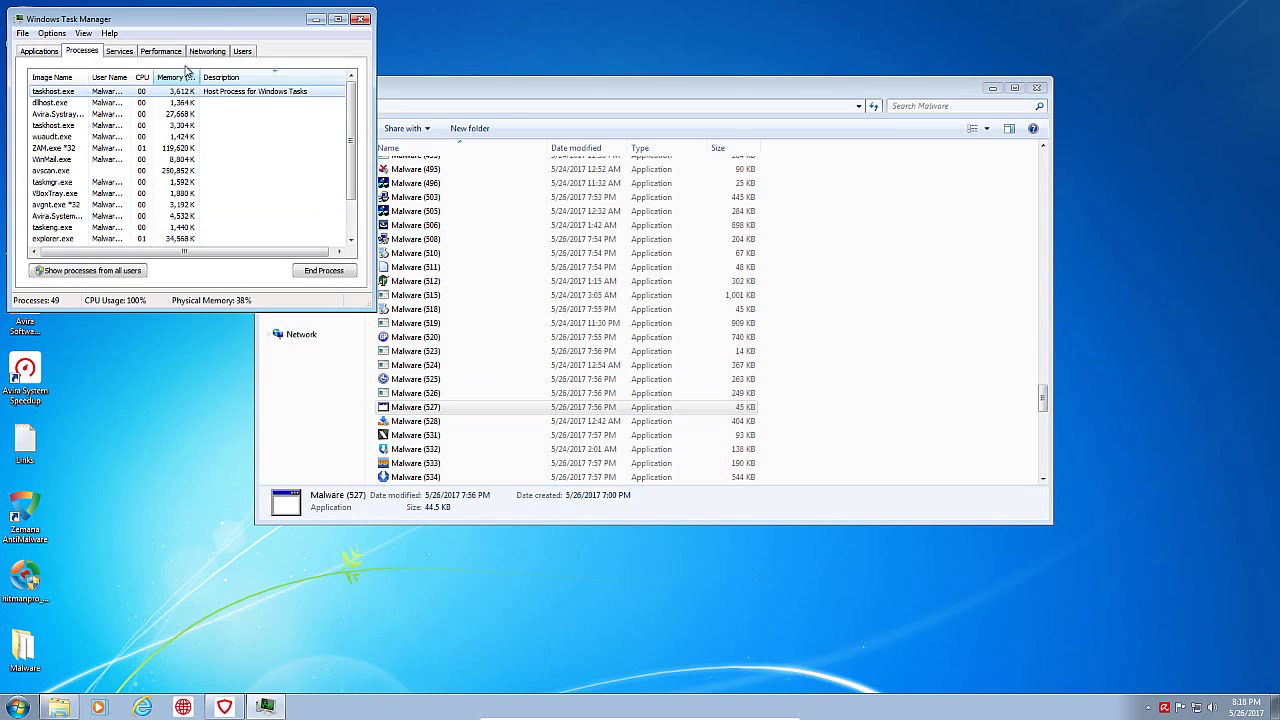
{"action": "left_click_drag", "start_coordinate": [195, 19], "coordinate": [847, 89]}
{"action": "scroll", "coordinate": [853, 243], "scroll_direction": "down", "scroll_amount": 1}
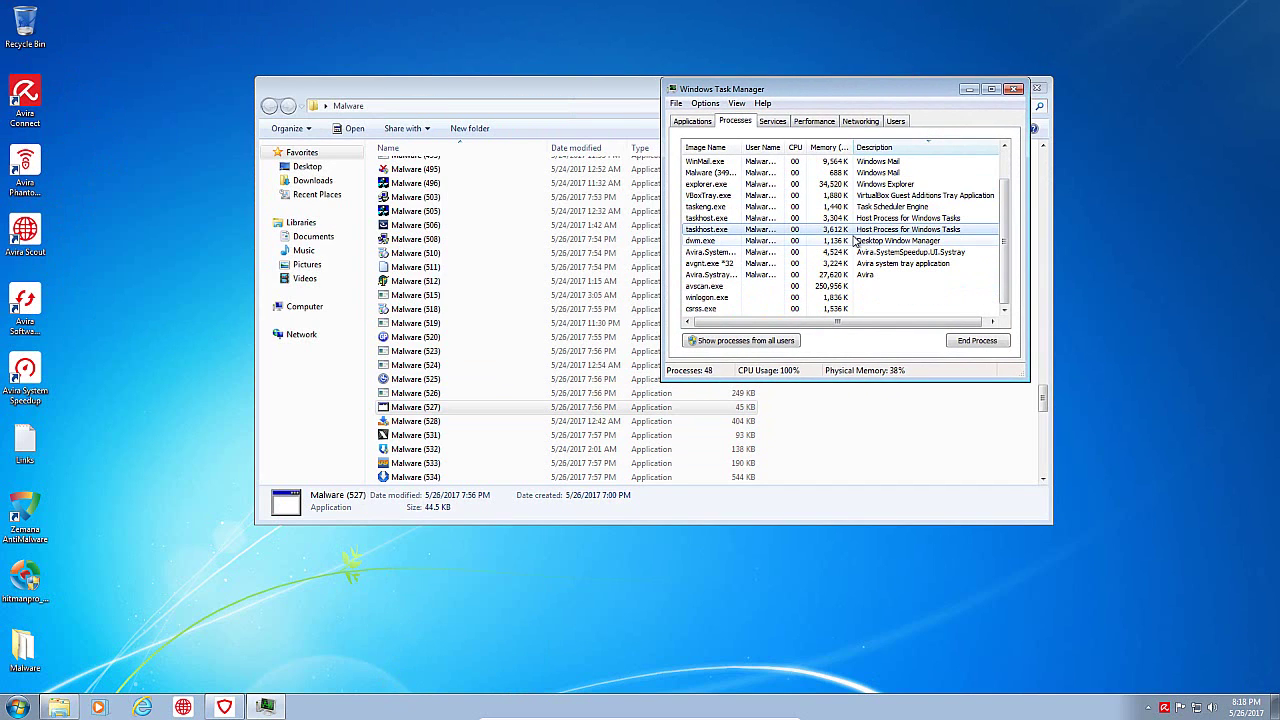
{"action": "scroll", "coordinate": [848, 280], "scroll_direction": "up", "scroll_amount": 1}
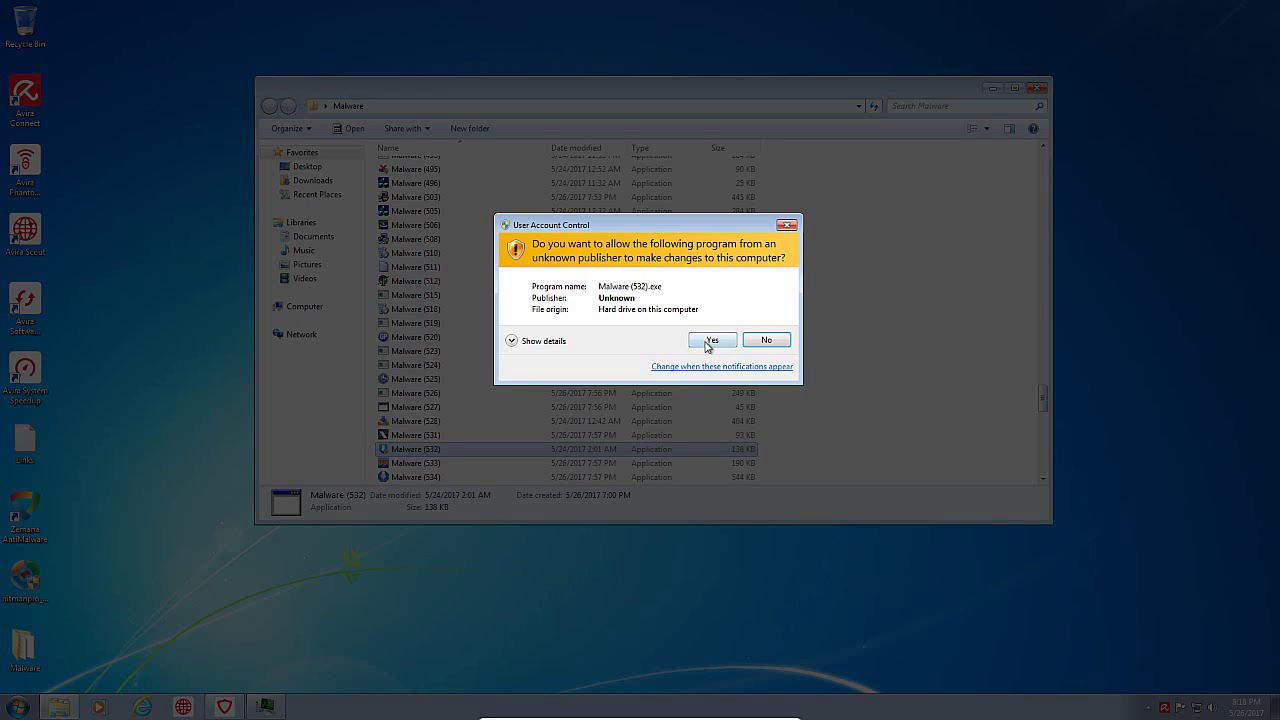
Step: Allow Malware (532) as administrator, dismiss its SFX error, then run Malware (511)
{"action": "left_click", "coordinate": [708, 335]}
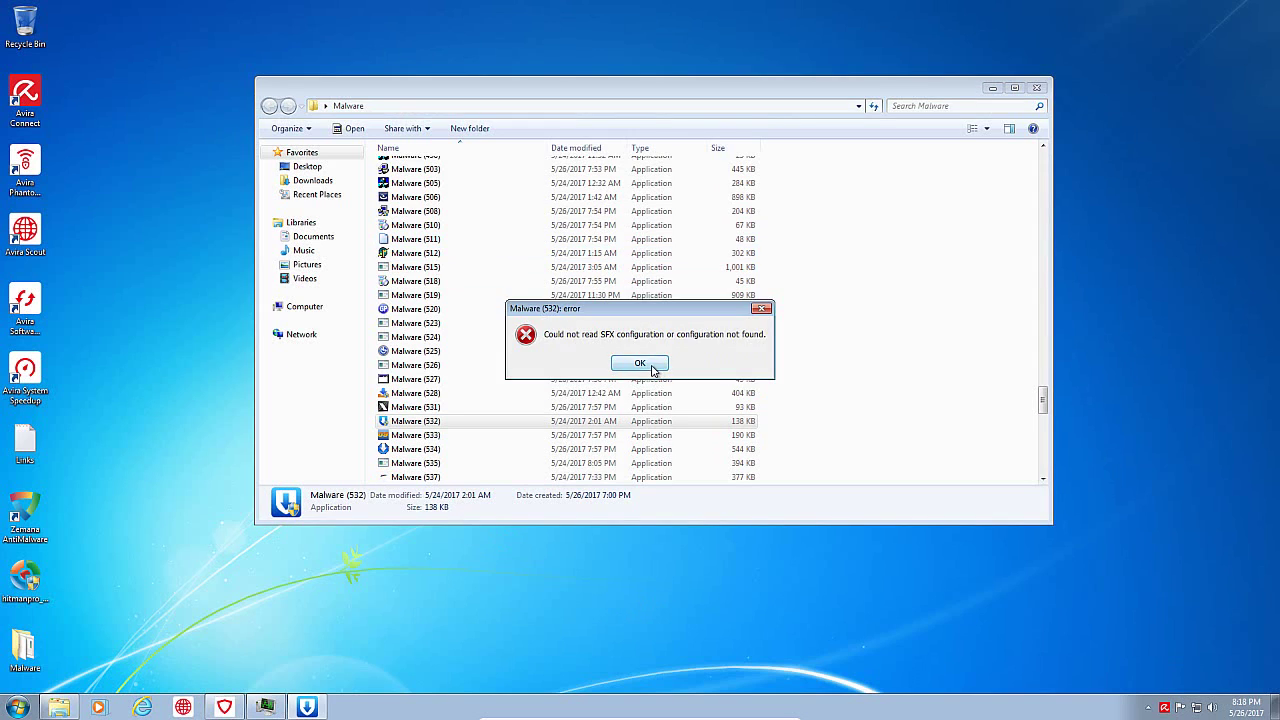
{"action": "left_click", "coordinate": [649, 366]}
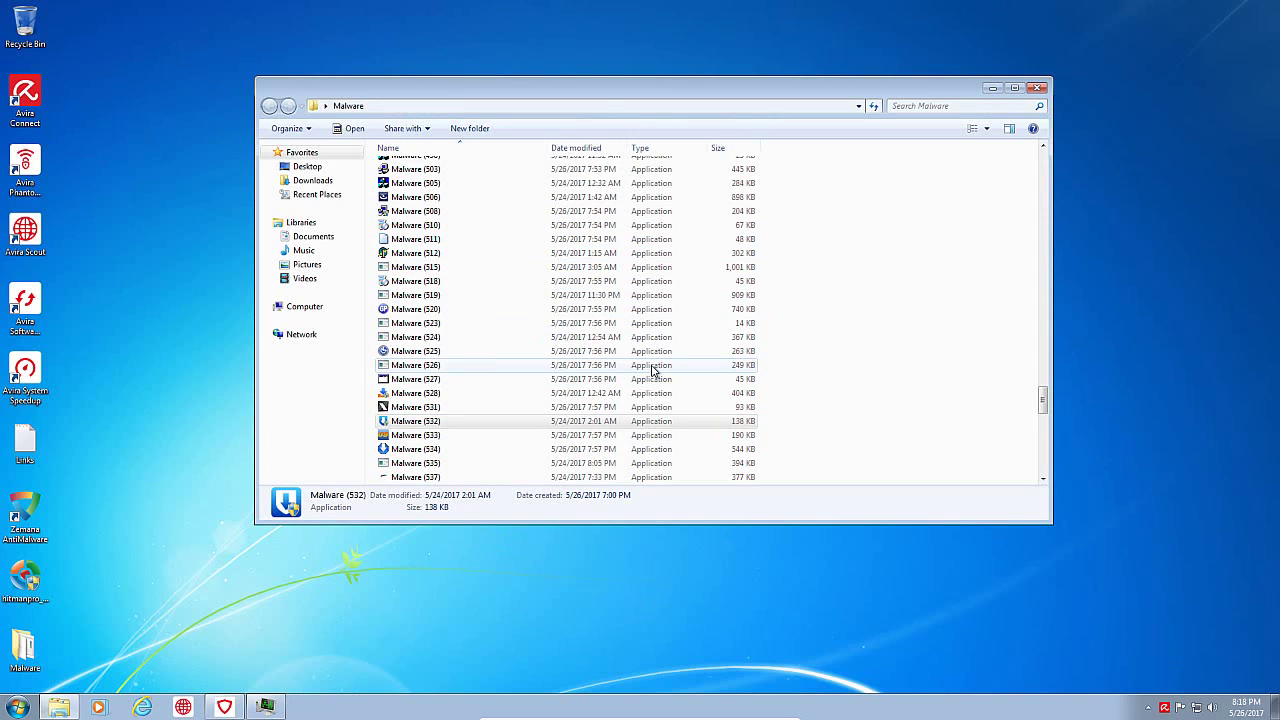
{"action": "double_click", "coordinate": [432, 241]}
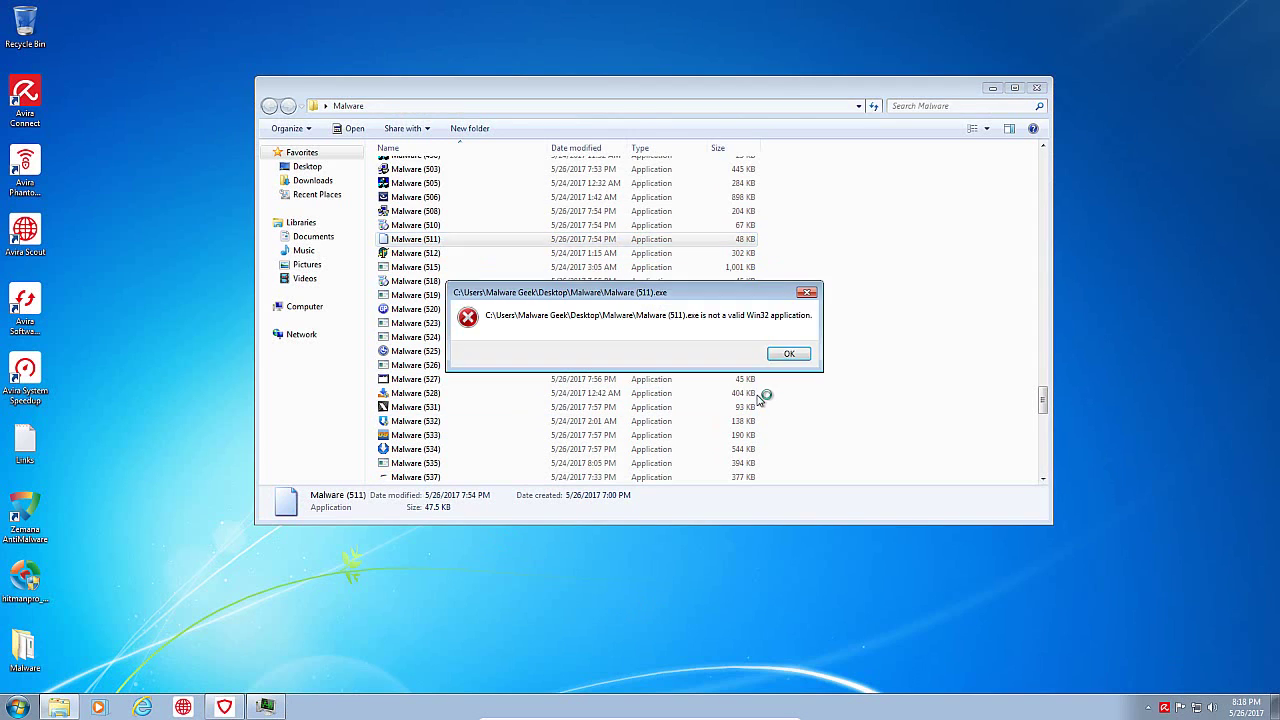
{"action": "left_click", "coordinate": [789, 353]}
{"action": "scroll", "coordinate": [560, 440], "scroll_direction": "down", "scroll_amount": 15}
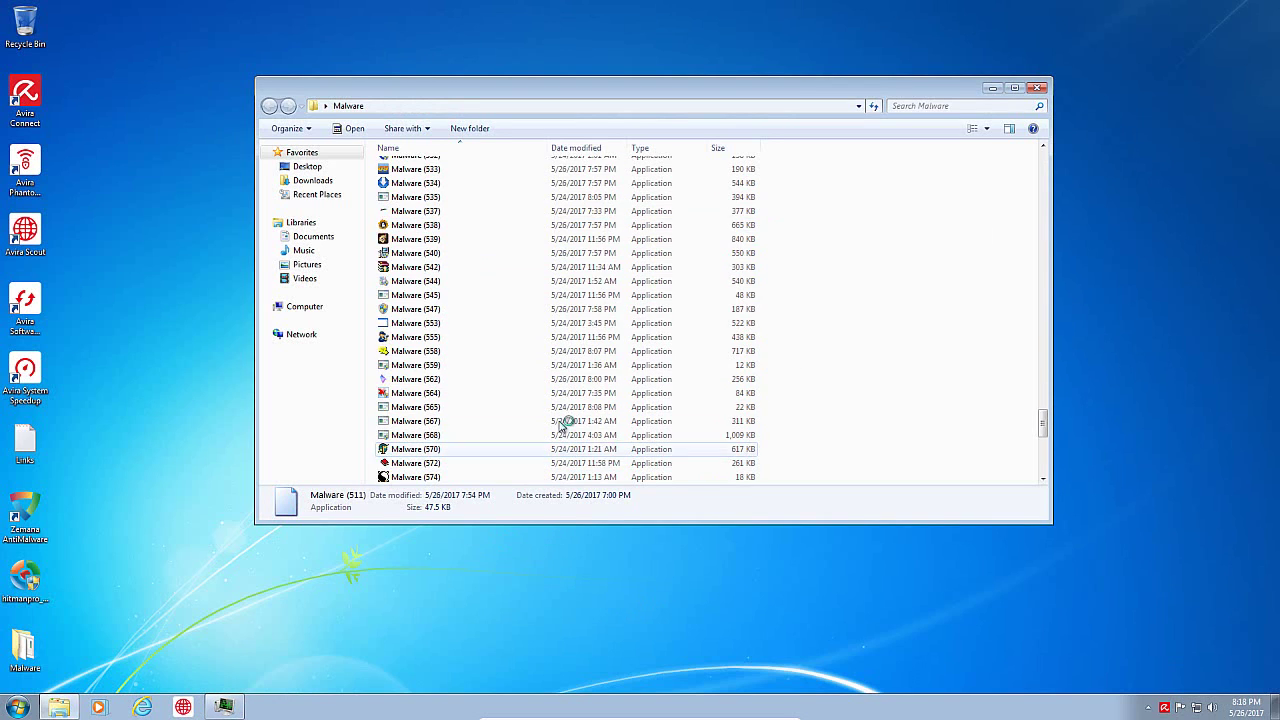
Step: Remove the 10 suspicious patterns Avira flagged and reopen Task Manager
{"action": "right_click", "coordinate": [352, 708]}
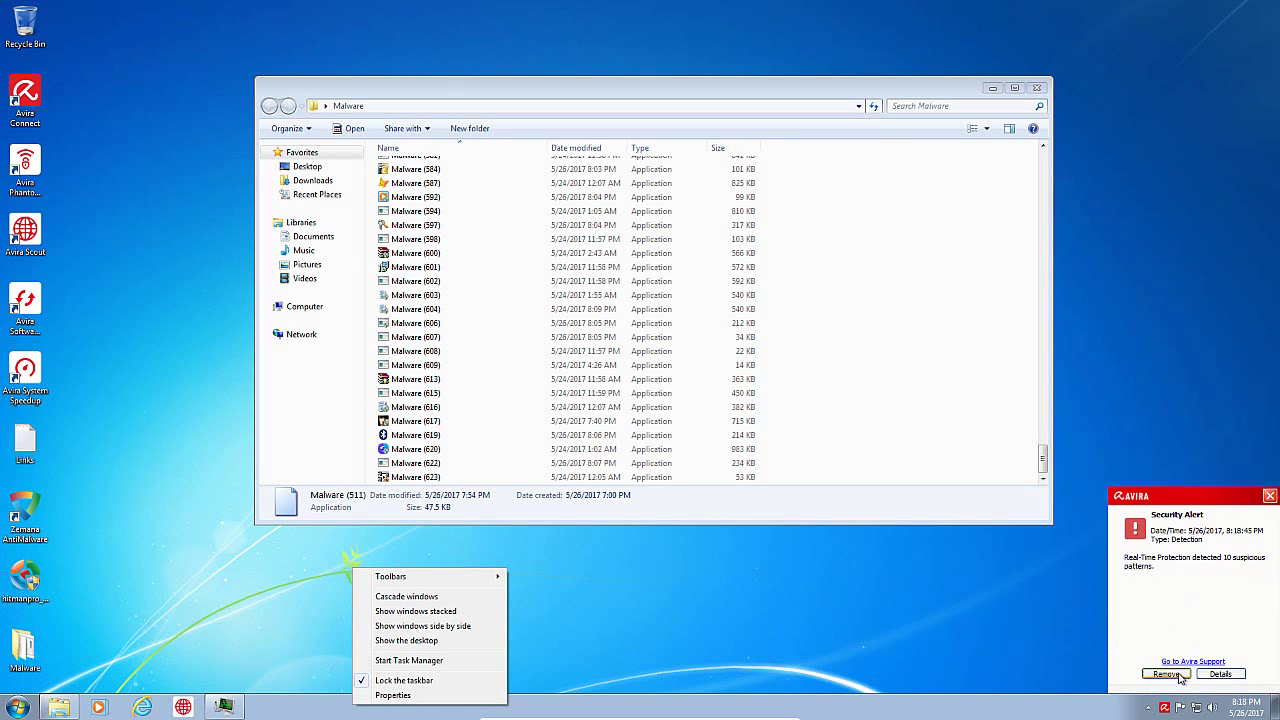
{"action": "left_click", "coordinate": [1180, 678]}
{"action": "right_click", "coordinate": [457, 708]}
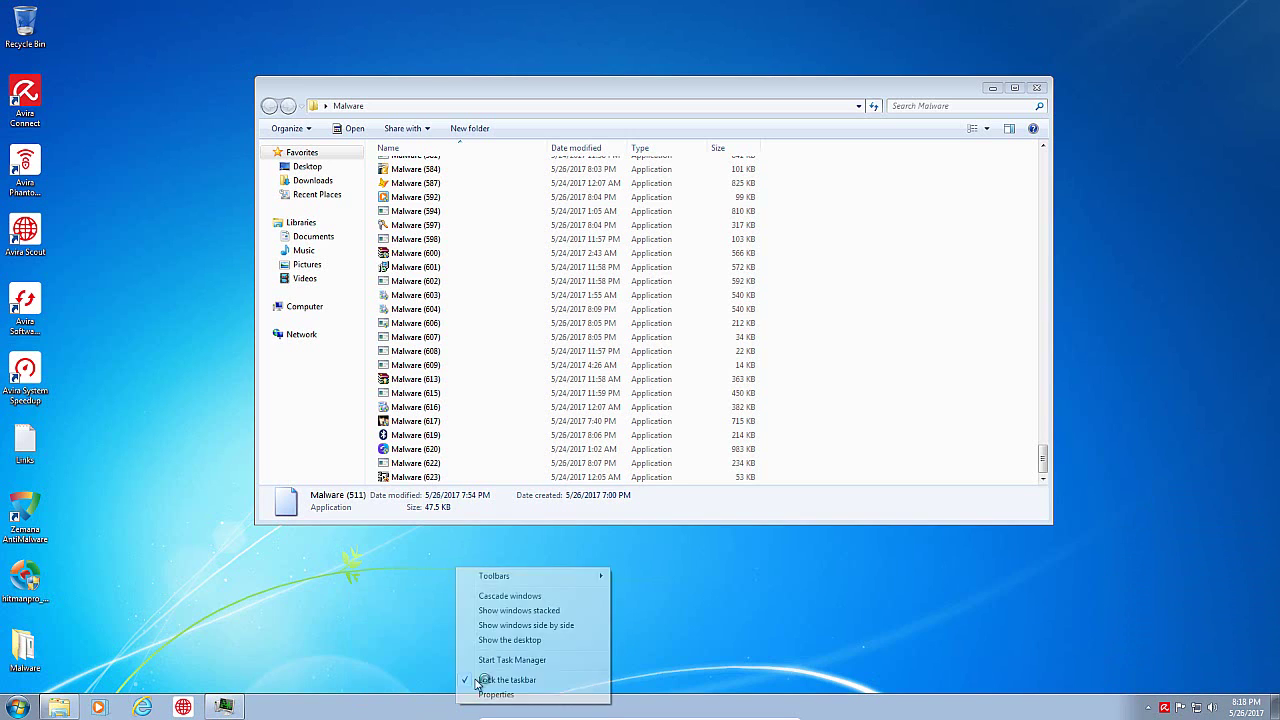
{"action": "left_click", "coordinate": [490, 661]}
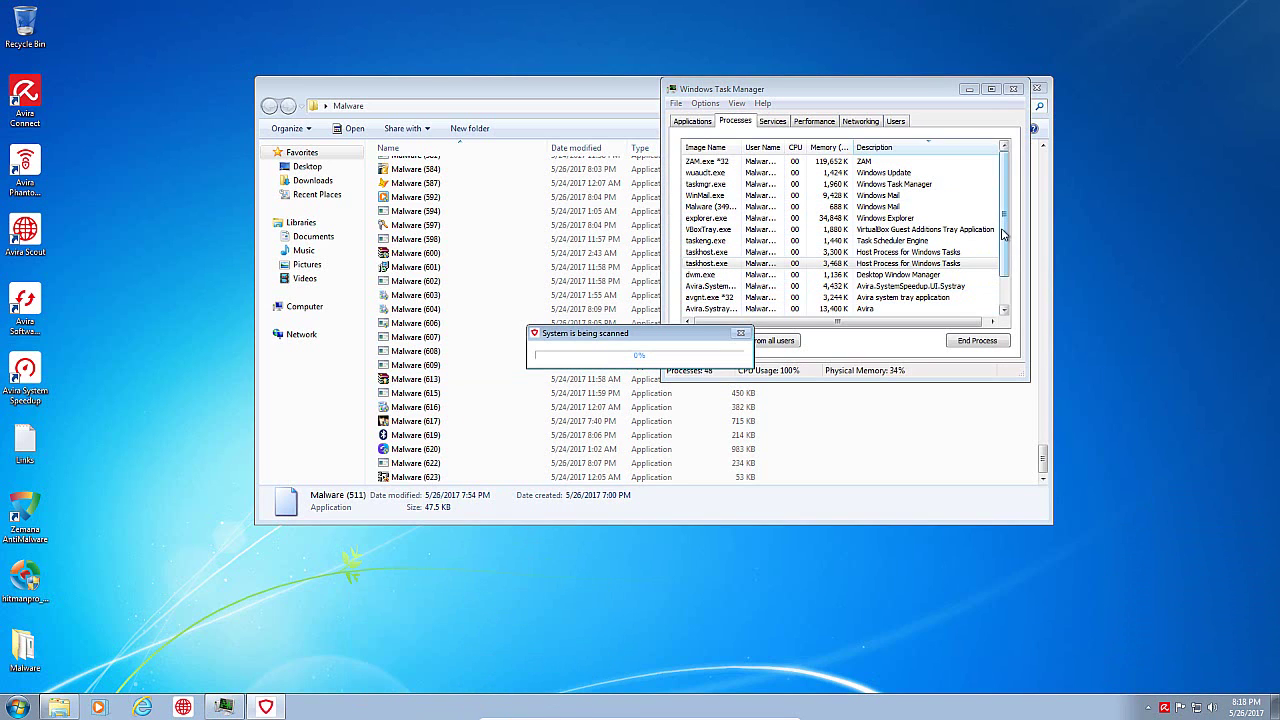
{"action": "left_click", "coordinate": [820, 206]}
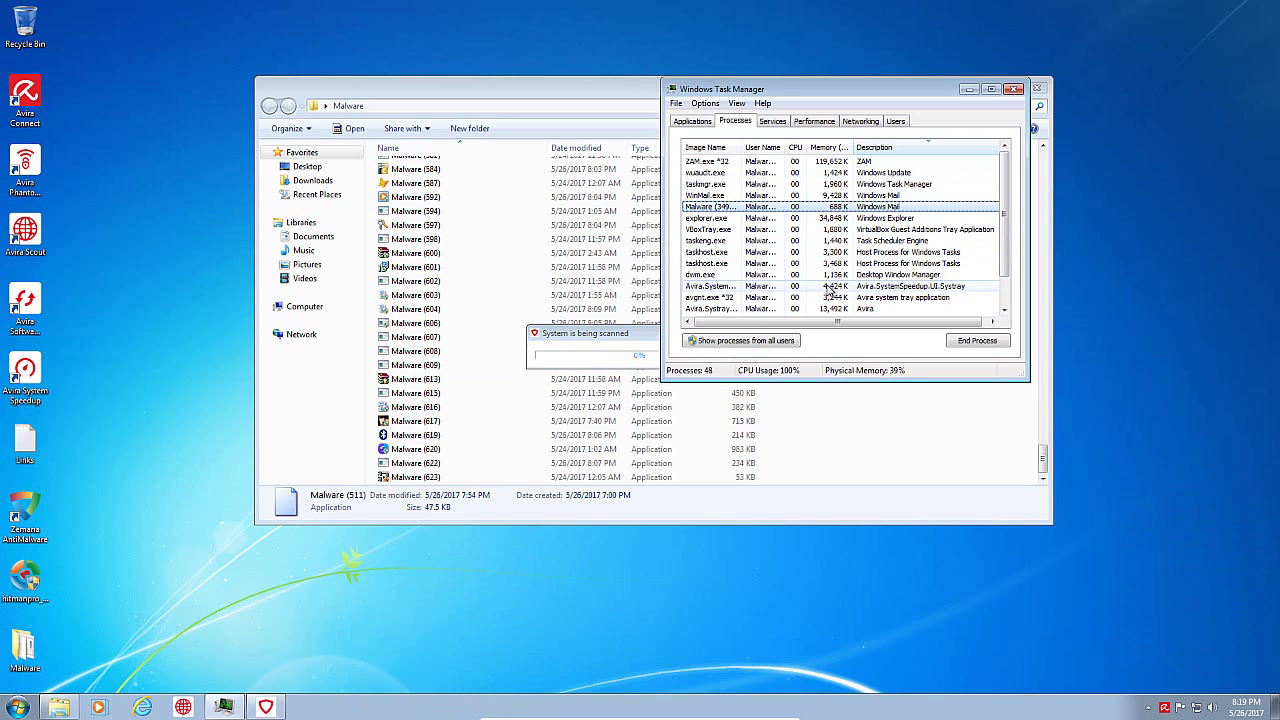
Step: Run Malware (553) and (547), dismissing the insufficient resources errors
{"action": "left_click", "coordinate": [600, 350]}
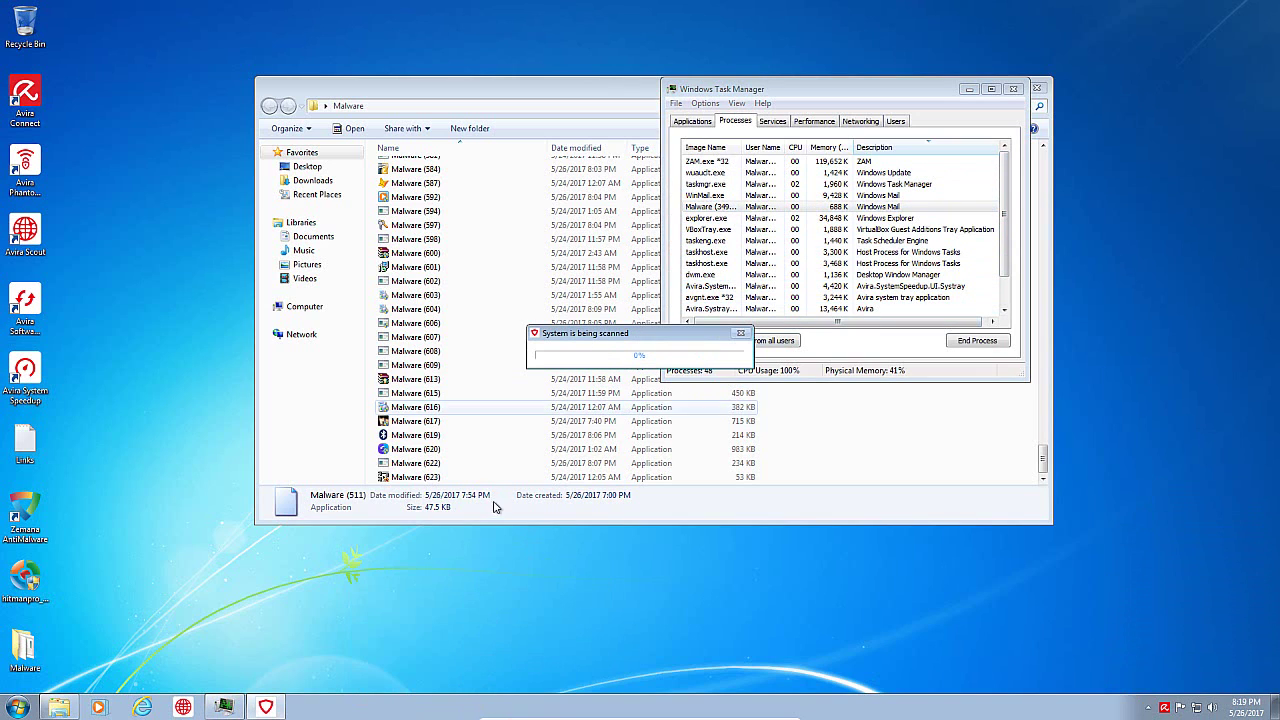
{"action": "left_click_drag", "start_coordinate": [1041, 458], "coordinate": [1041, 420]}
{"action": "double_click", "coordinate": [479, 393]}
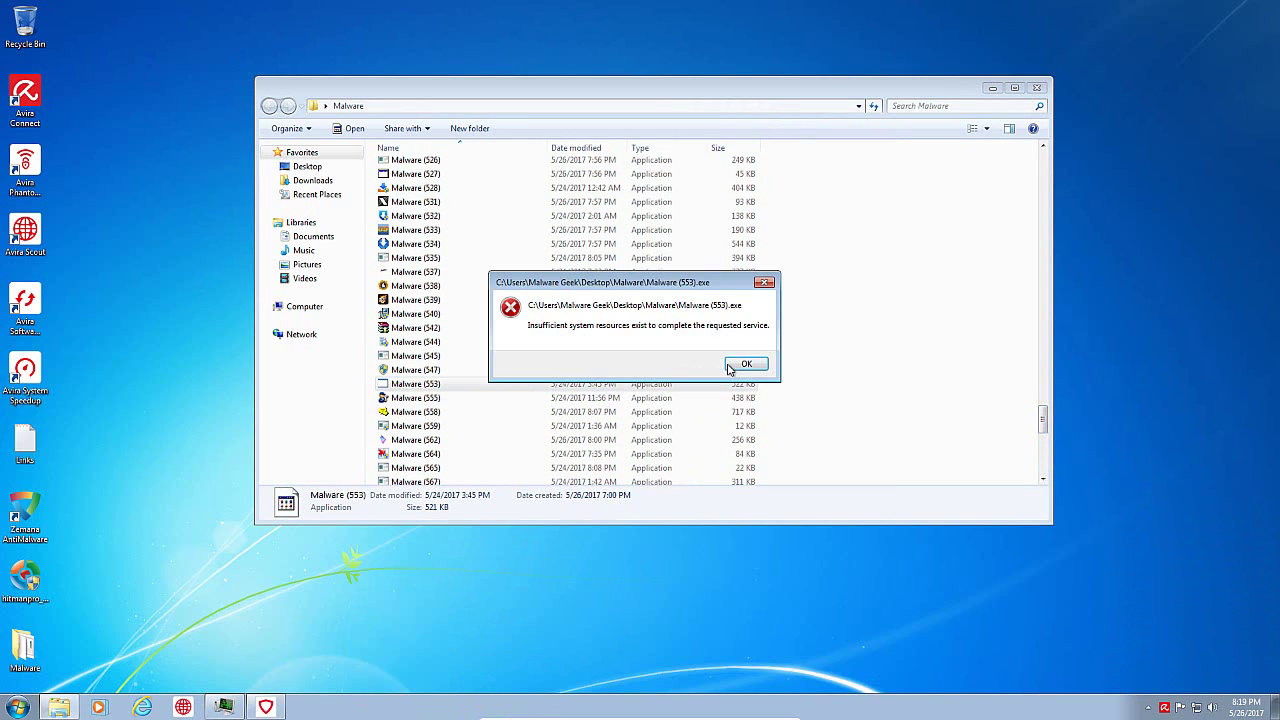
{"action": "left_click", "coordinate": [745, 364]}
{"action": "double_click", "coordinate": [433, 371]}
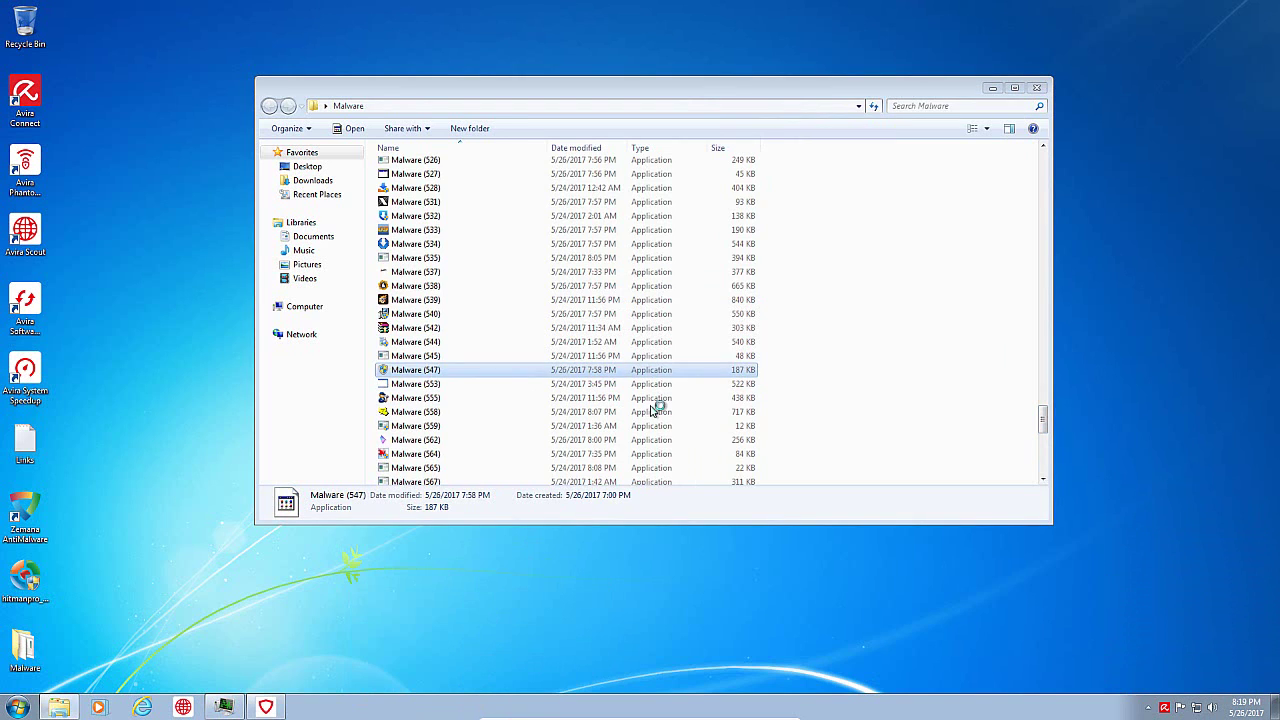
{"action": "left_click", "coordinate": [745, 364]}
Step: Run Malware (616) as administrator, dismiss its setup error, and cancel the Bluetooth wizard
{"action": "scroll", "coordinate": [626, 449], "scroll_direction": "down", "scroll_amount": 10}
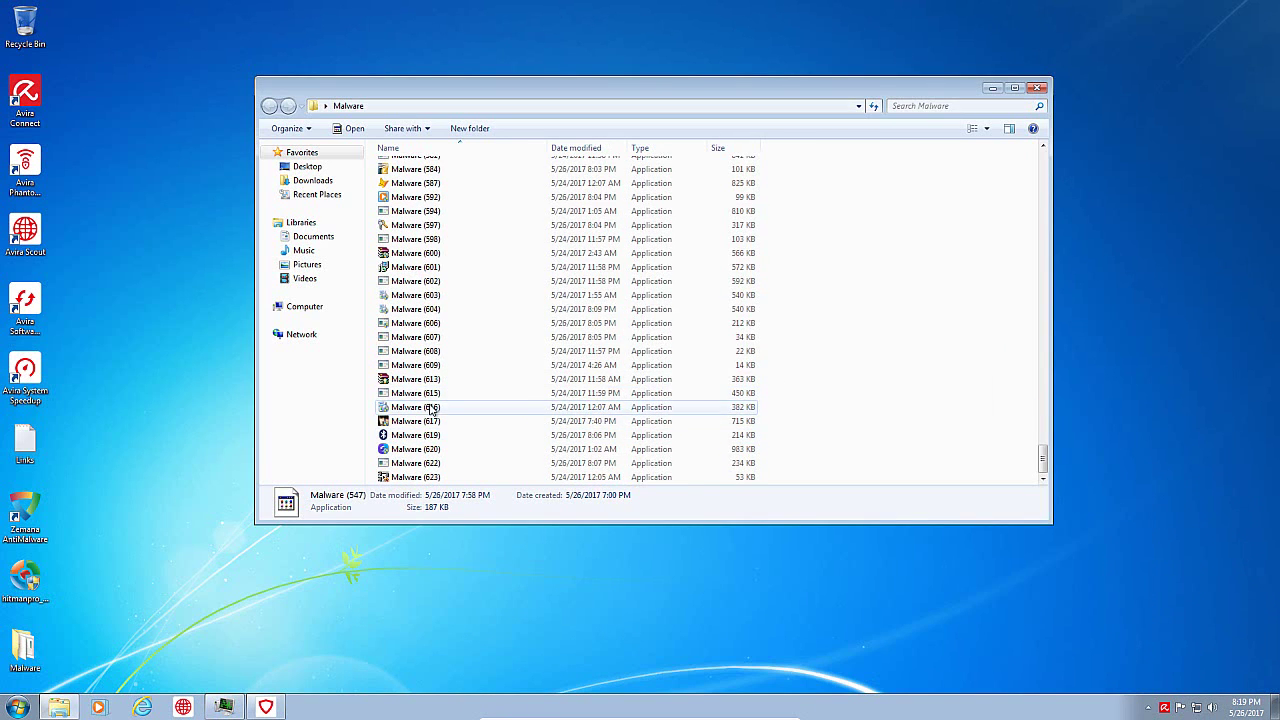
{"action": "double_click", "coordinate": [432, 407]}
{"action": "left_click", "coordinate": [716, 340]}
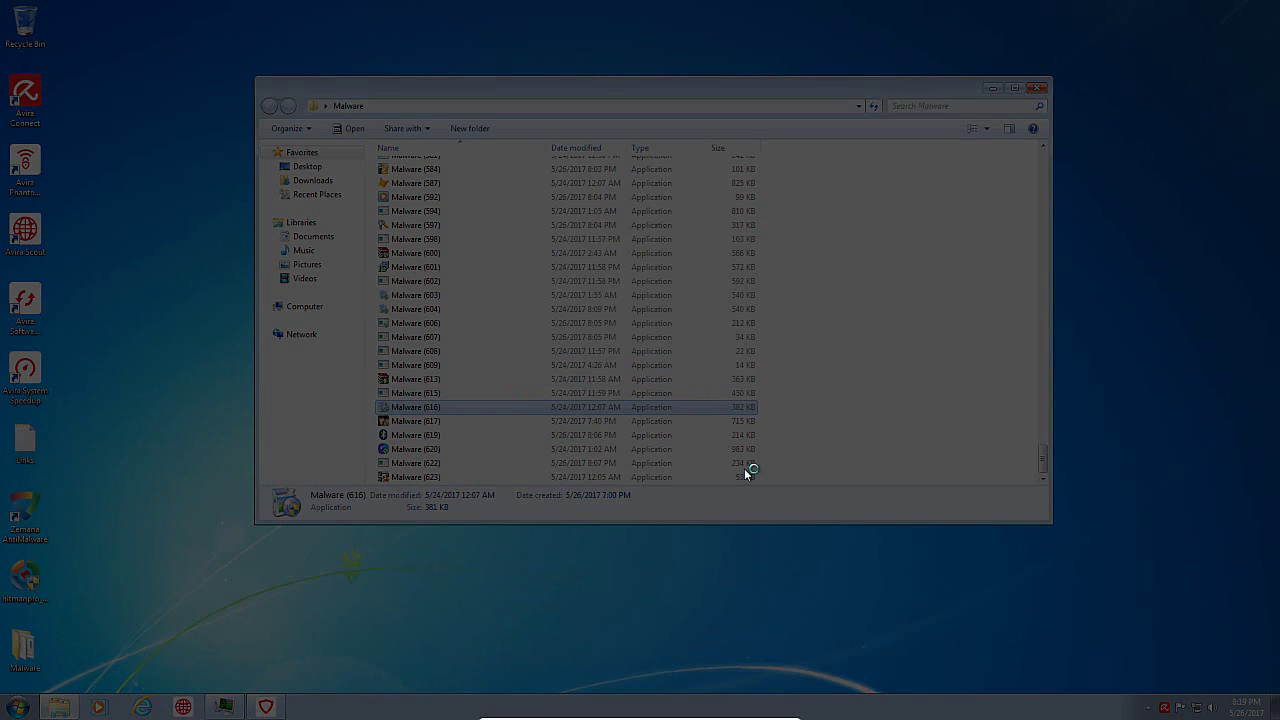
{"action": "left_click", "coordinate": [768, 331]}
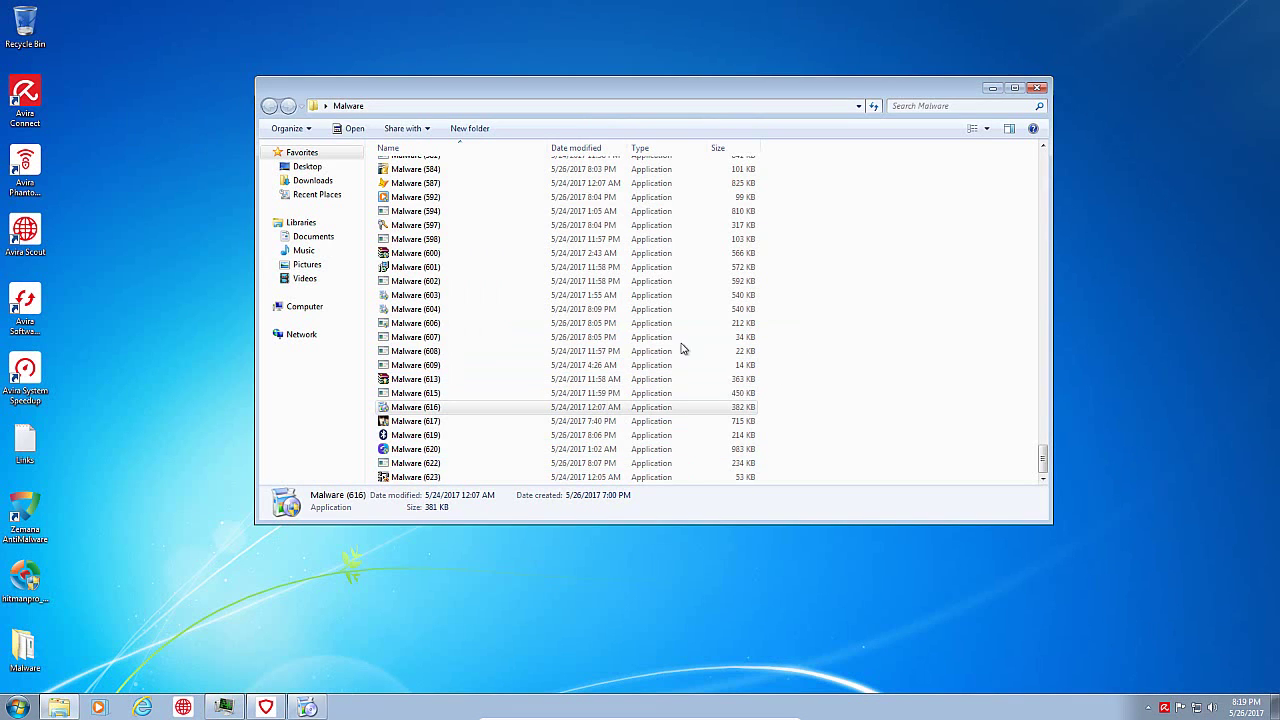
{"action": "left_click", "coordinate": [430, 437]}
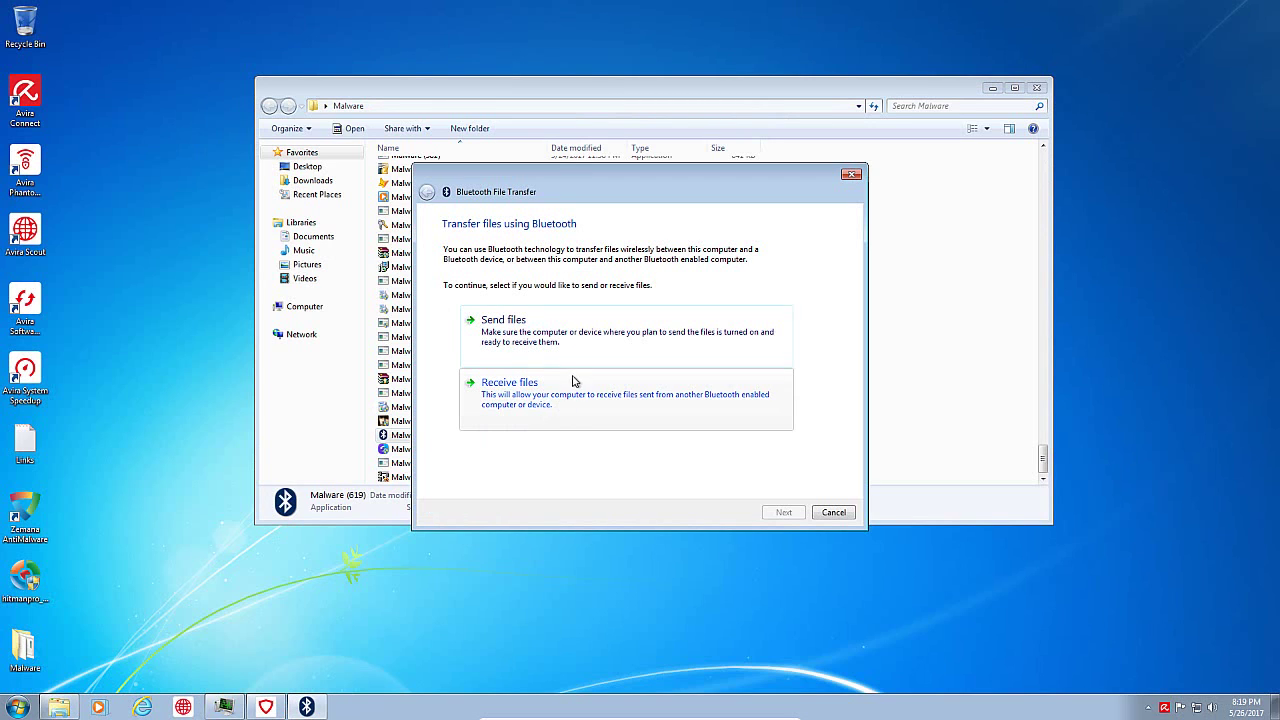
{"action": "key", "text": "Escape"}
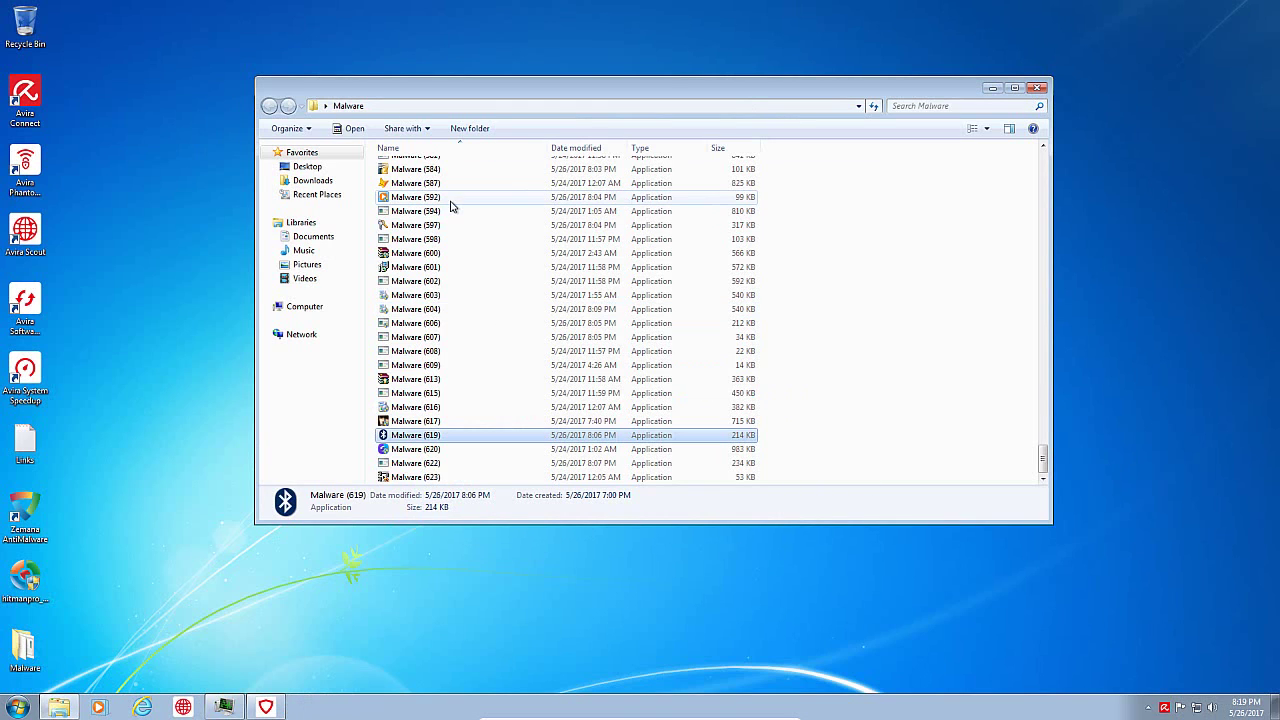
Step: Run Malware (594), dismiss its error, and start Task Manager, closing the activation message
{"action": "left_click", "coordinate": [445, 213]}
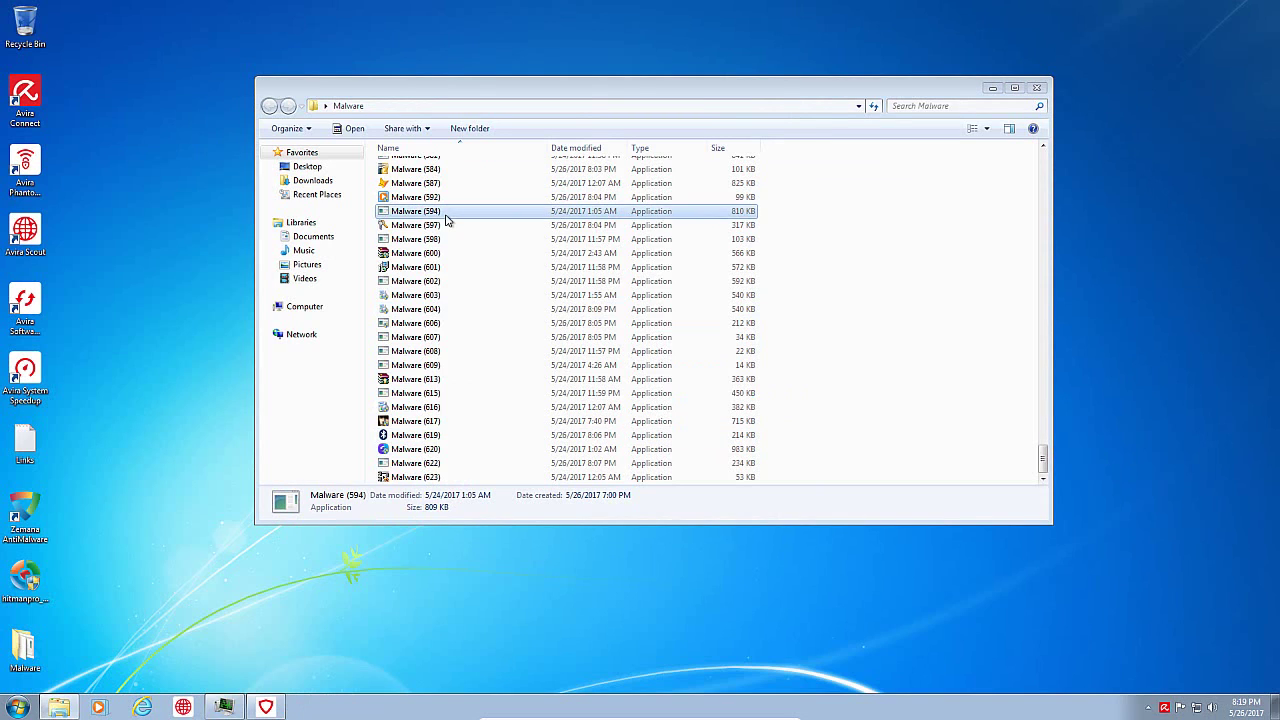
{"action": "double_click", "coordinate": [446, 213]}
{"action": "left_click", "coordinate": [786, 354]}
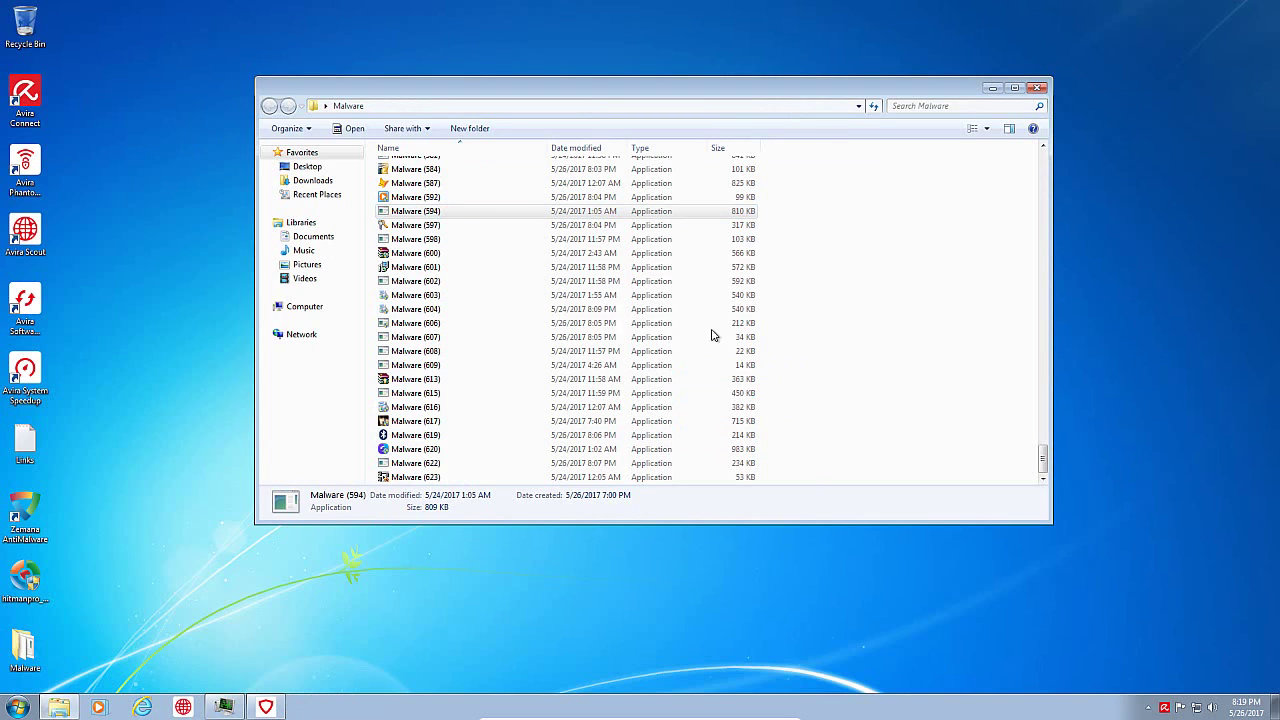
{"action": "left_click", "coordinate": [407, 228]}
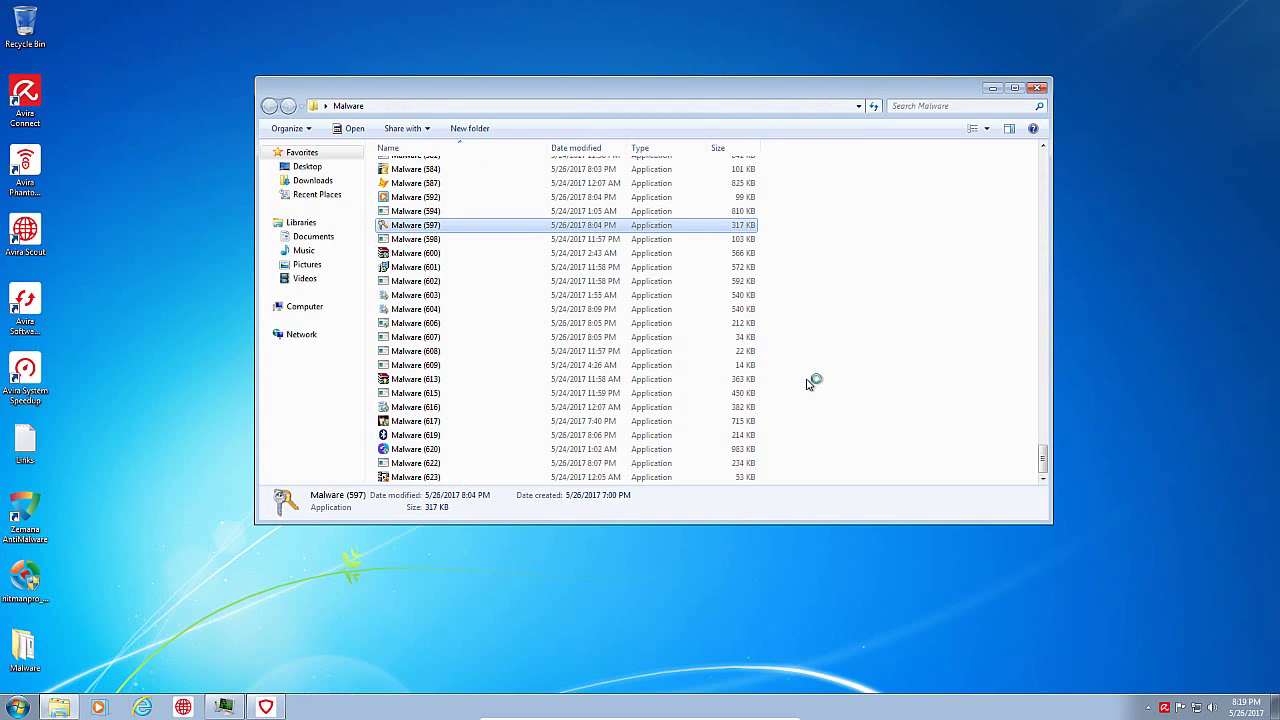
{"action": "right_click", "coordinate": [395, 702]}
{"action": "left_click", "coordinate": [440, 650]}
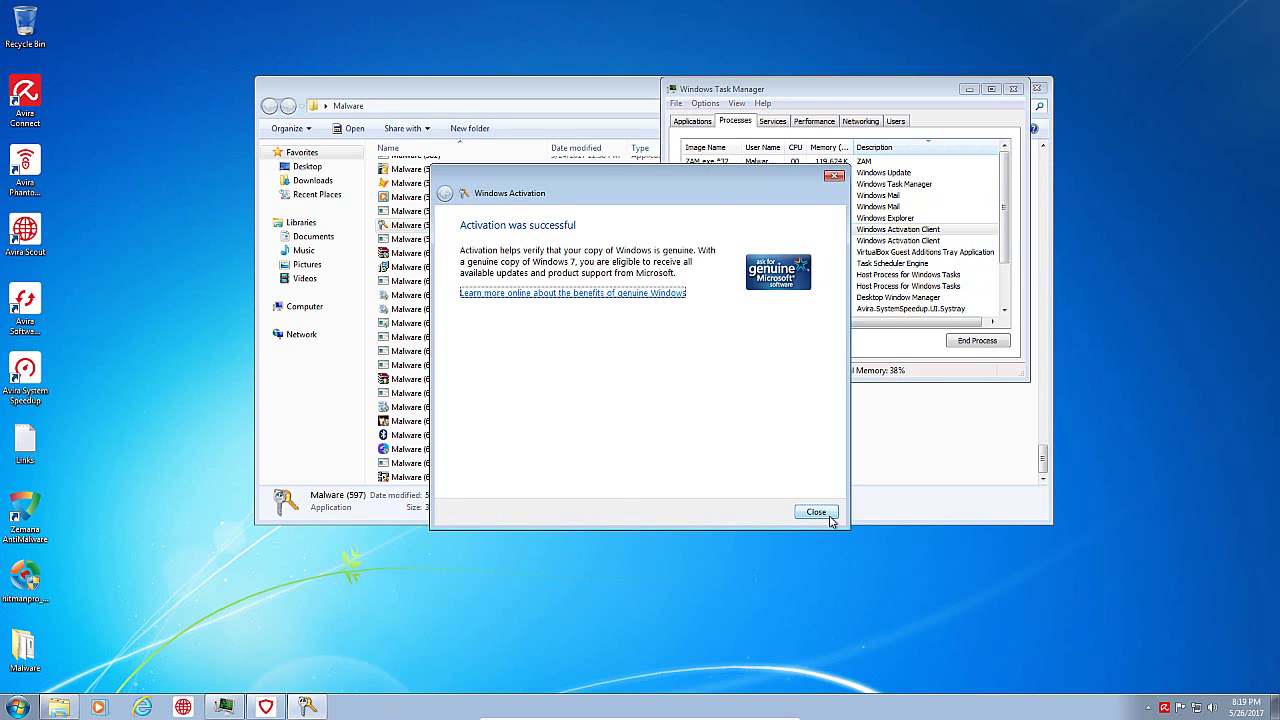
{"action": "left_click", "coordinate": [816, 512]}
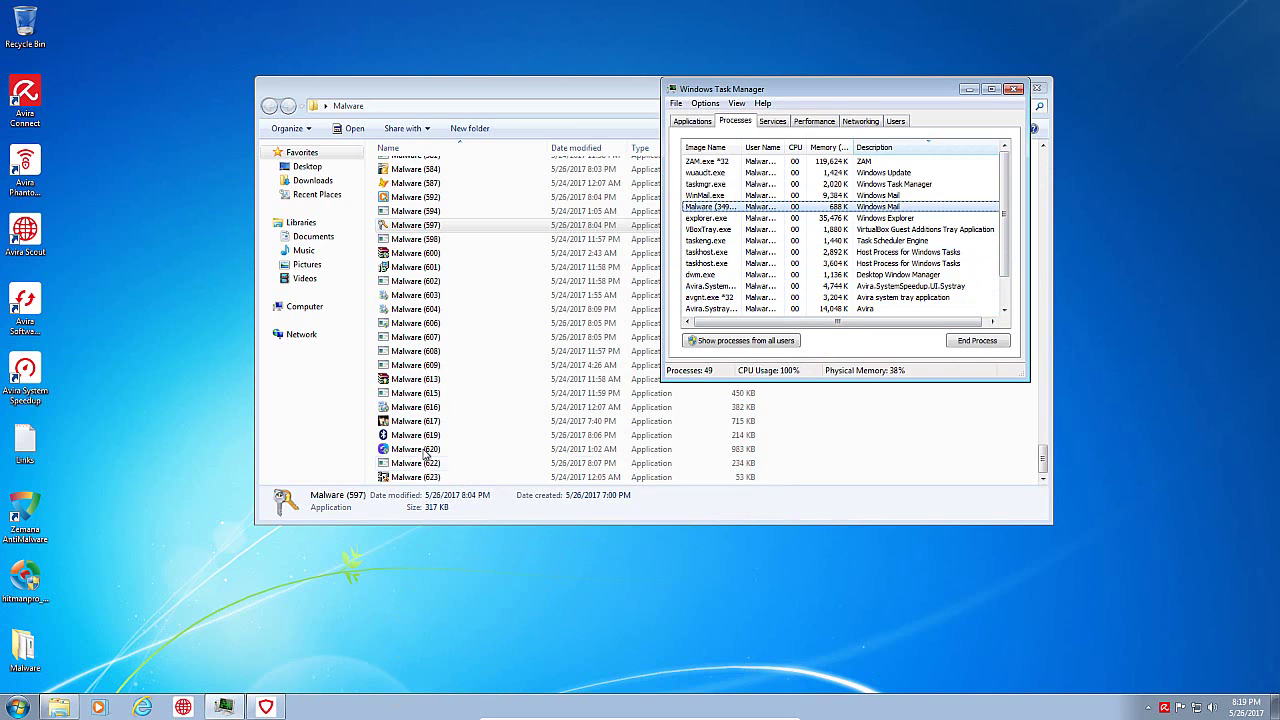
Step: Run Malware (603) with administrator approval and move the Malware folder window
{"action": "left_click", "coordinate": [448, 282]}
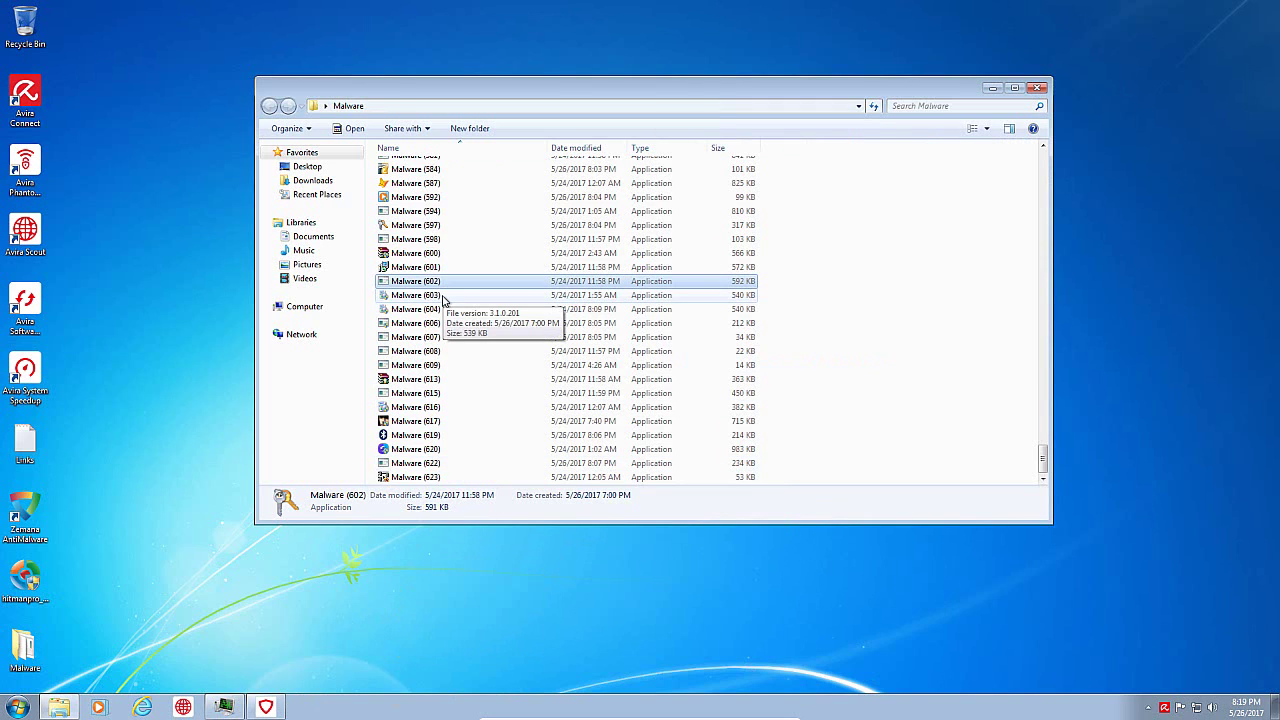
{"action": "double_click", "coordinate": [443, 296]}
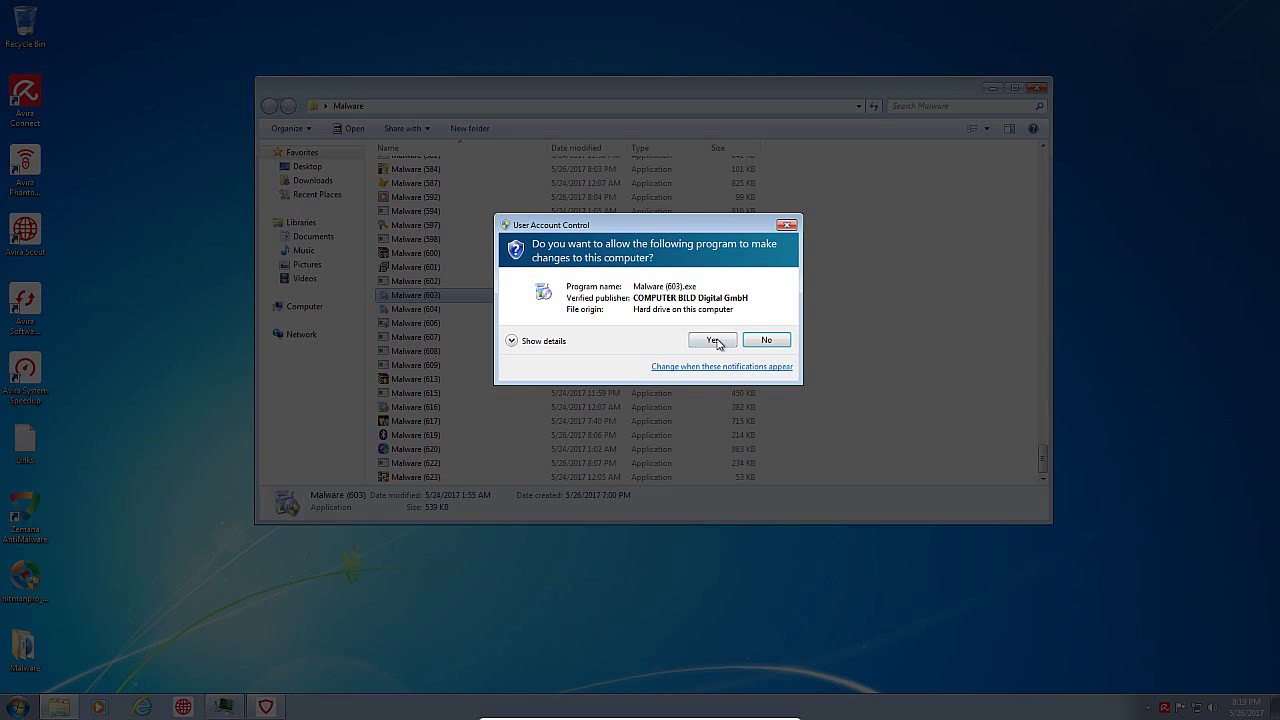
{"action": "left_click", "coordinate": [713, 340]}
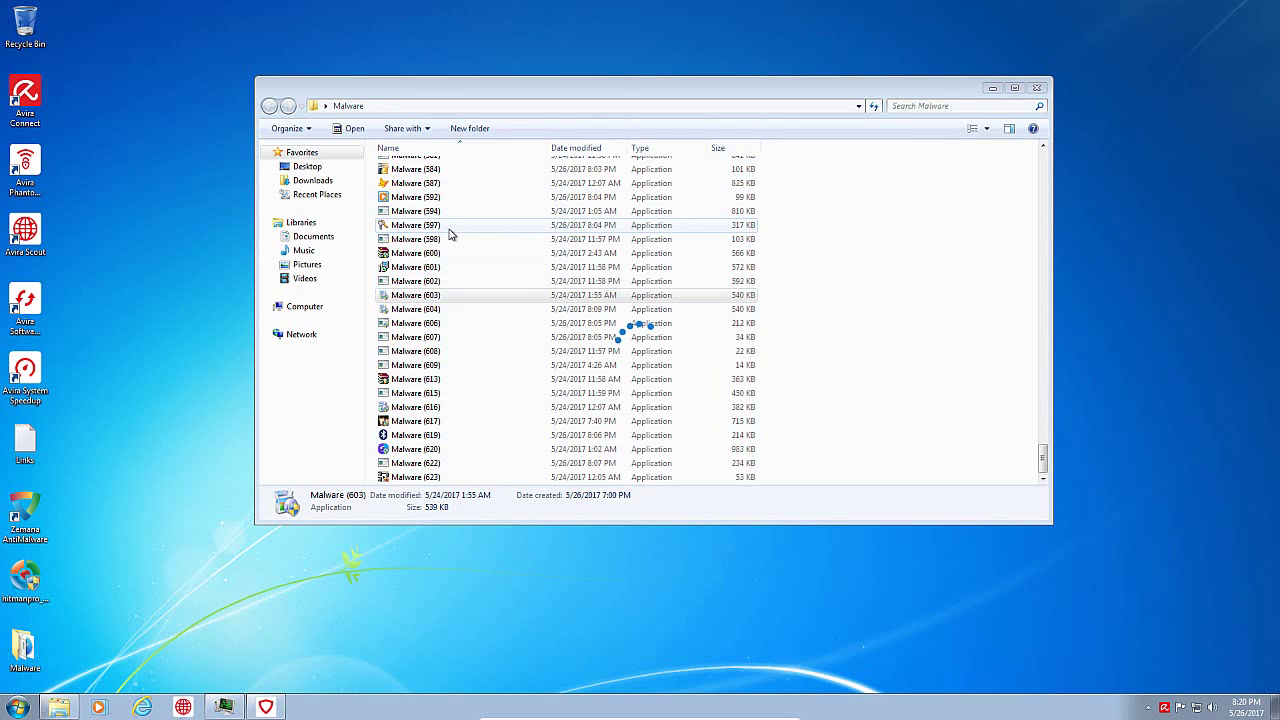
{"action": "left_click_drag", "start_coordinate": [645, 90], "coordinate": [728, 274]}
Step: Advance the Free Easy CD DVD Burner installer and accept its Web Companion offer
{"action": "right_click", "coordinate": [546, 710]}
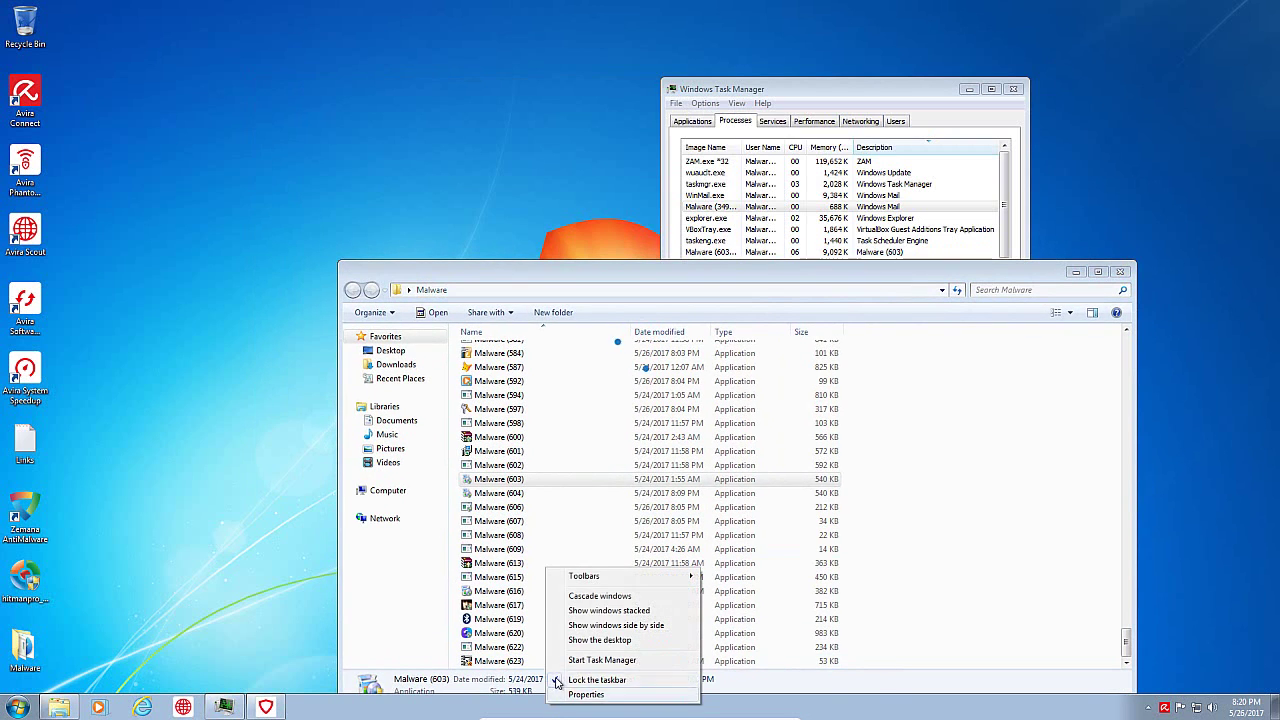
{"action": "left_click", "coordinate": [566, 637]}
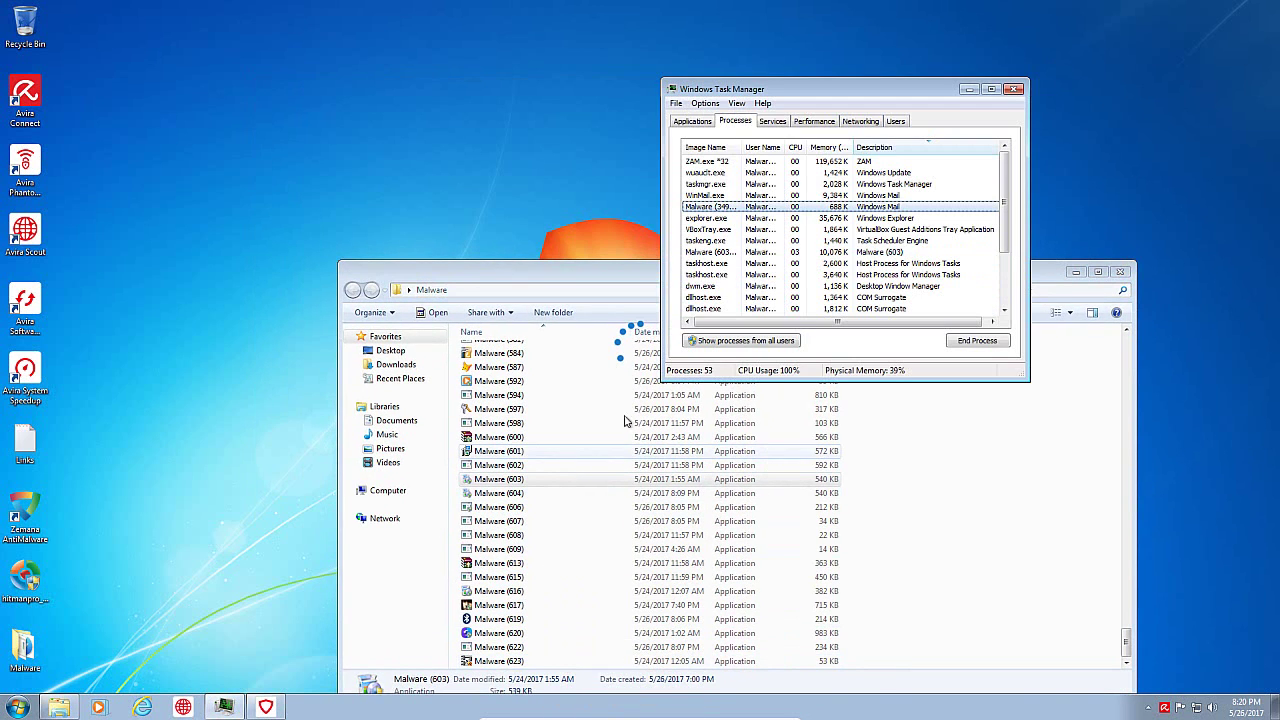
{"action": "left_click", "coordinate": [623, 241]}
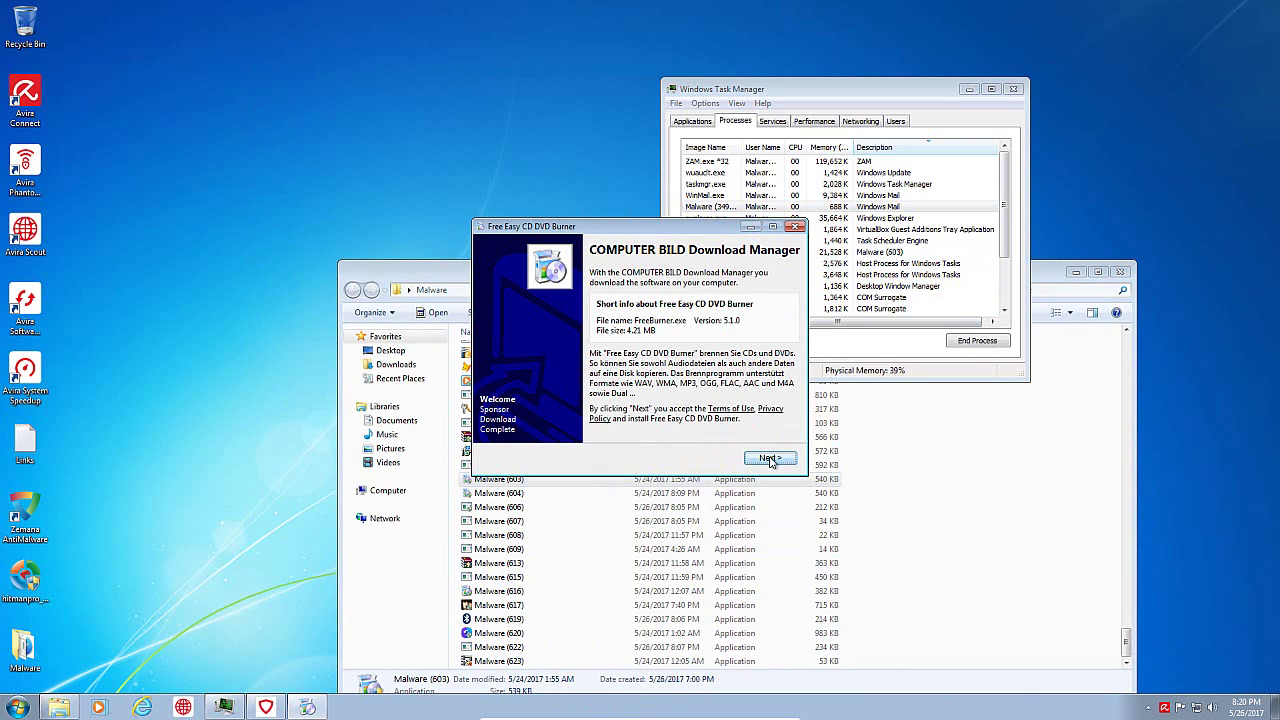
{"action": "left_click", "coordinate": [769, 458]}
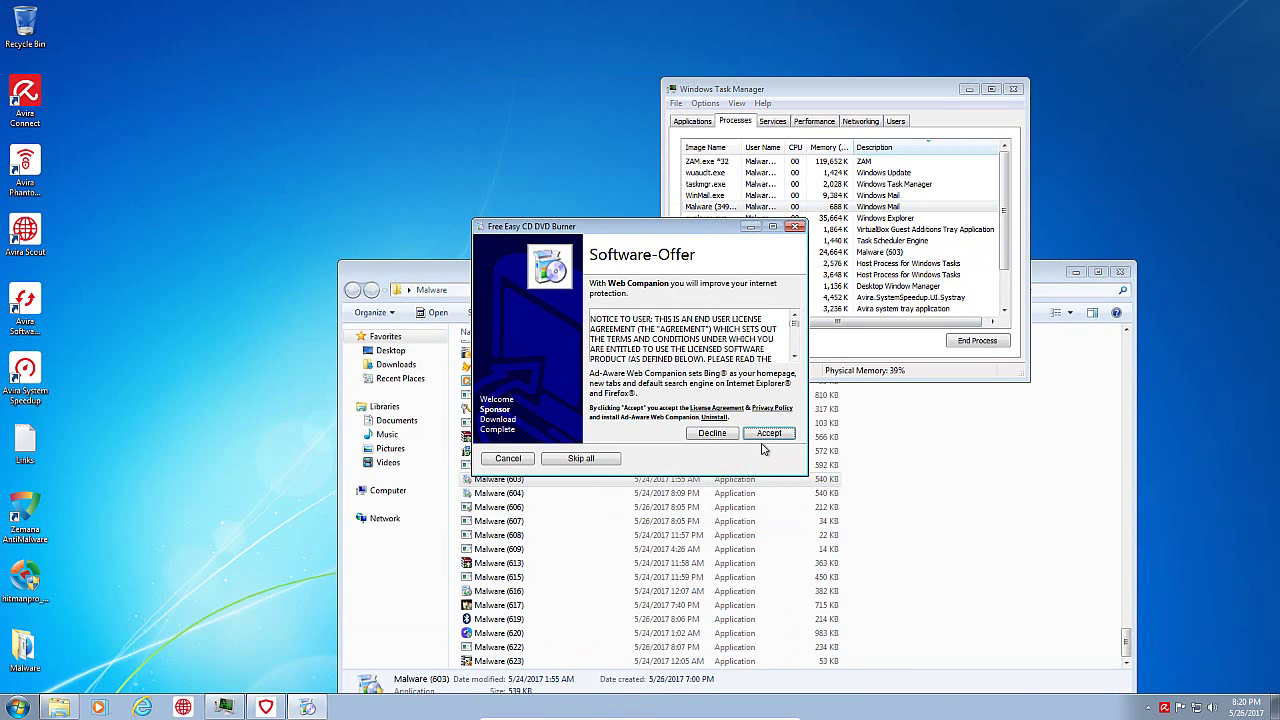
{"action": "left_click", "coordinate": [766, 434]}
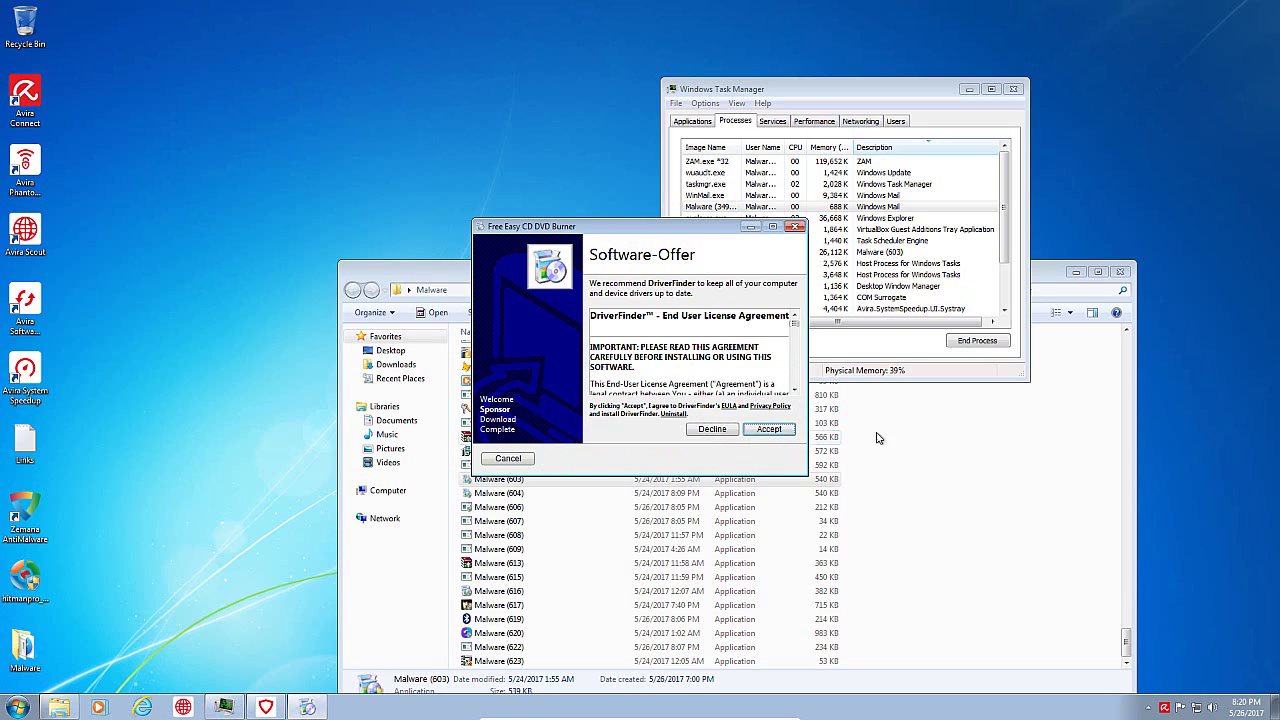
Step: Run Malware (592), (555) and (564), dismissing their errors and confirming the iMetin removal
{"action": "left_click", "coordinate": [1110, 370]}
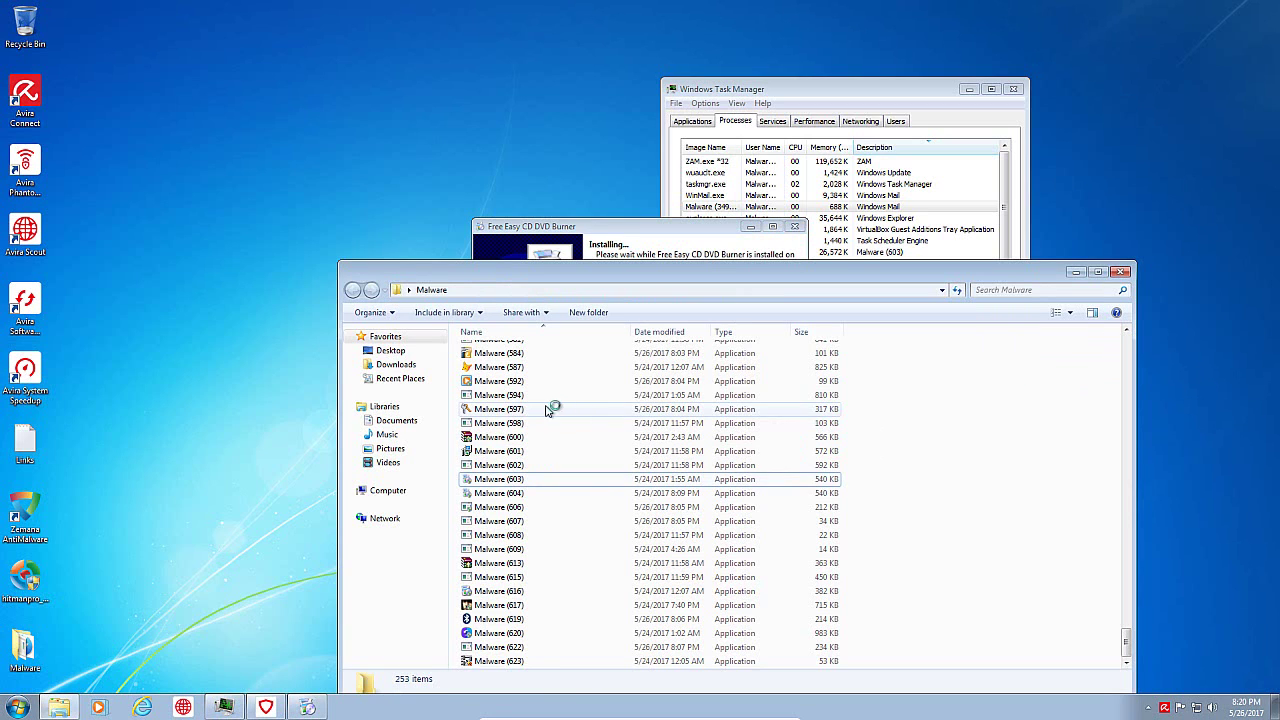
{"action": "double_click", "coordinate": [519, 381]}
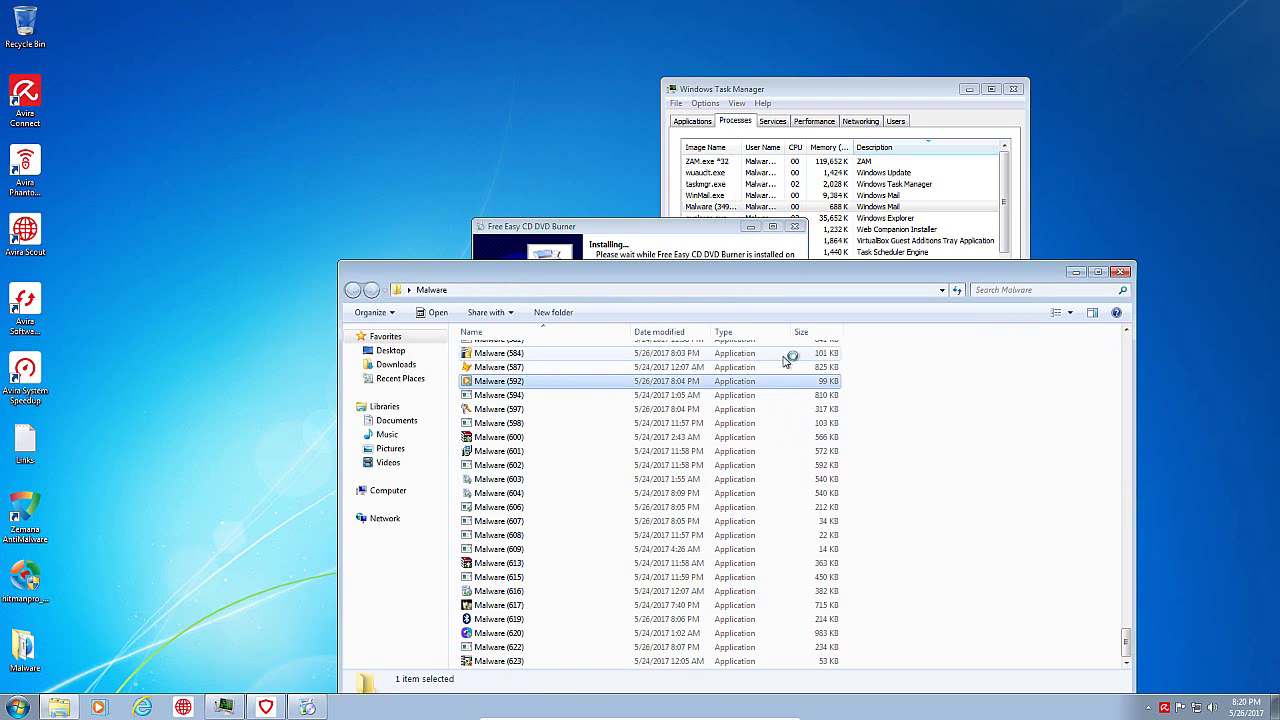
{"action": "left_click", "coordinate": [746, 363]}
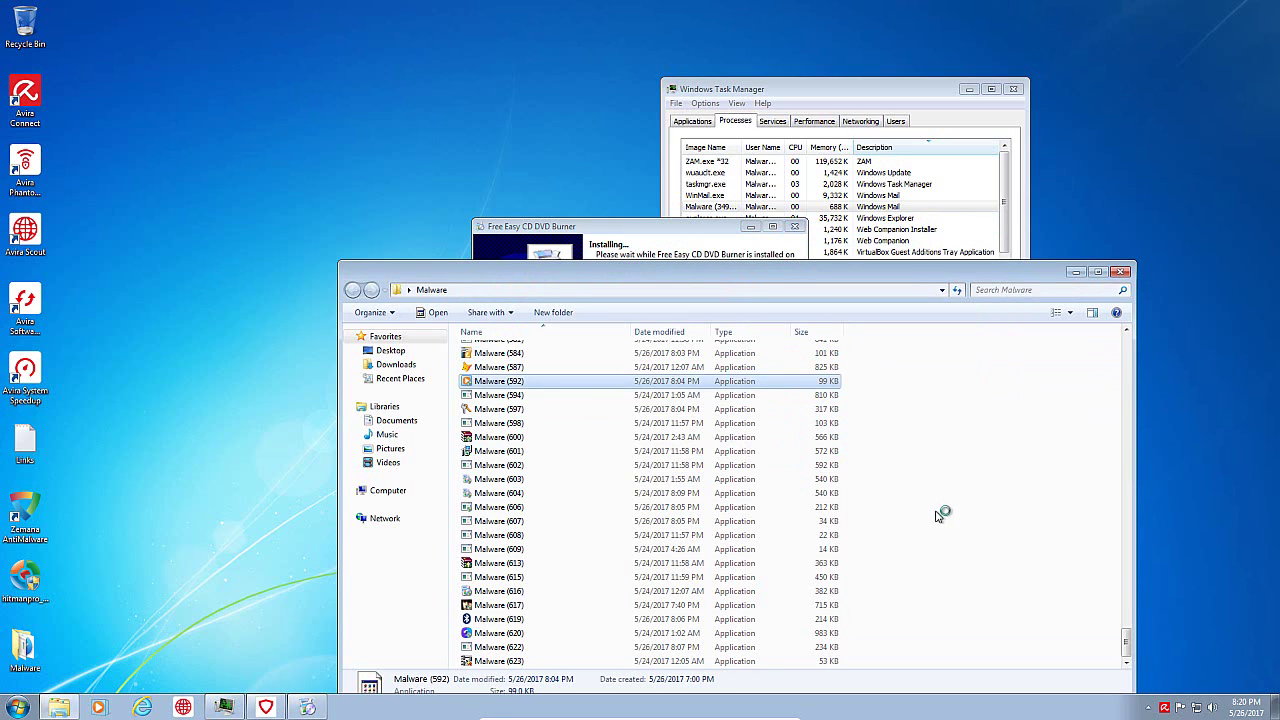
{"action": "scroll", "coordinate": [930, 505], "scroll_direction": "up", "scroll_amount": 5}
{"action": "double_click", "coordinate": [500, 348]}
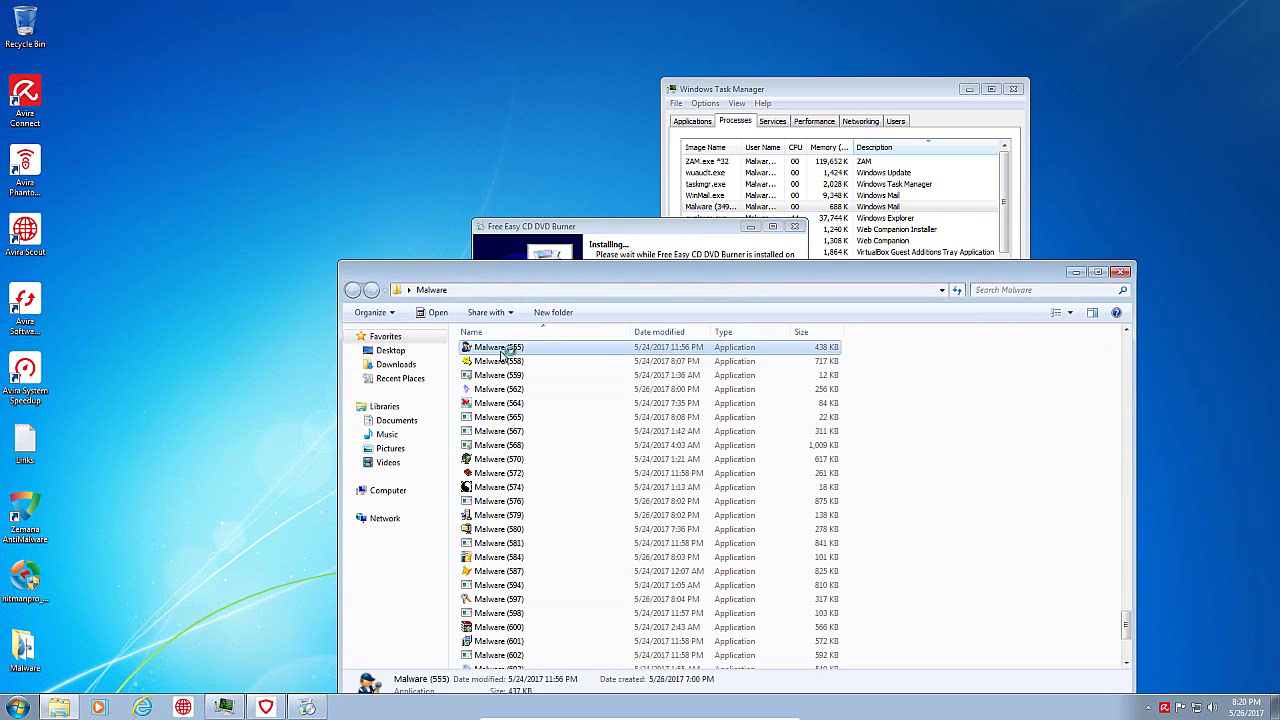
{"action": "left_click", "coordinate": [780, 355]}
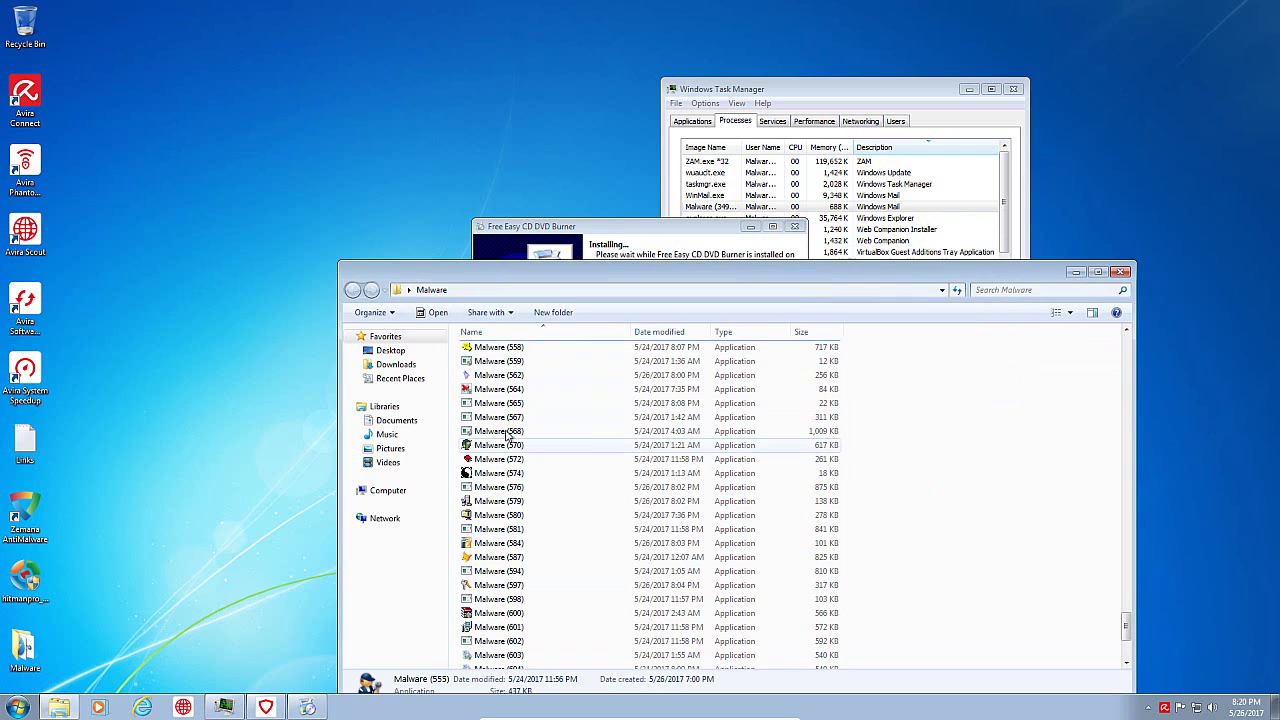
{"action": "left_click", "coordinate": [510, 391]}
{"action": "double_click", "coordinate": [510, 394]}
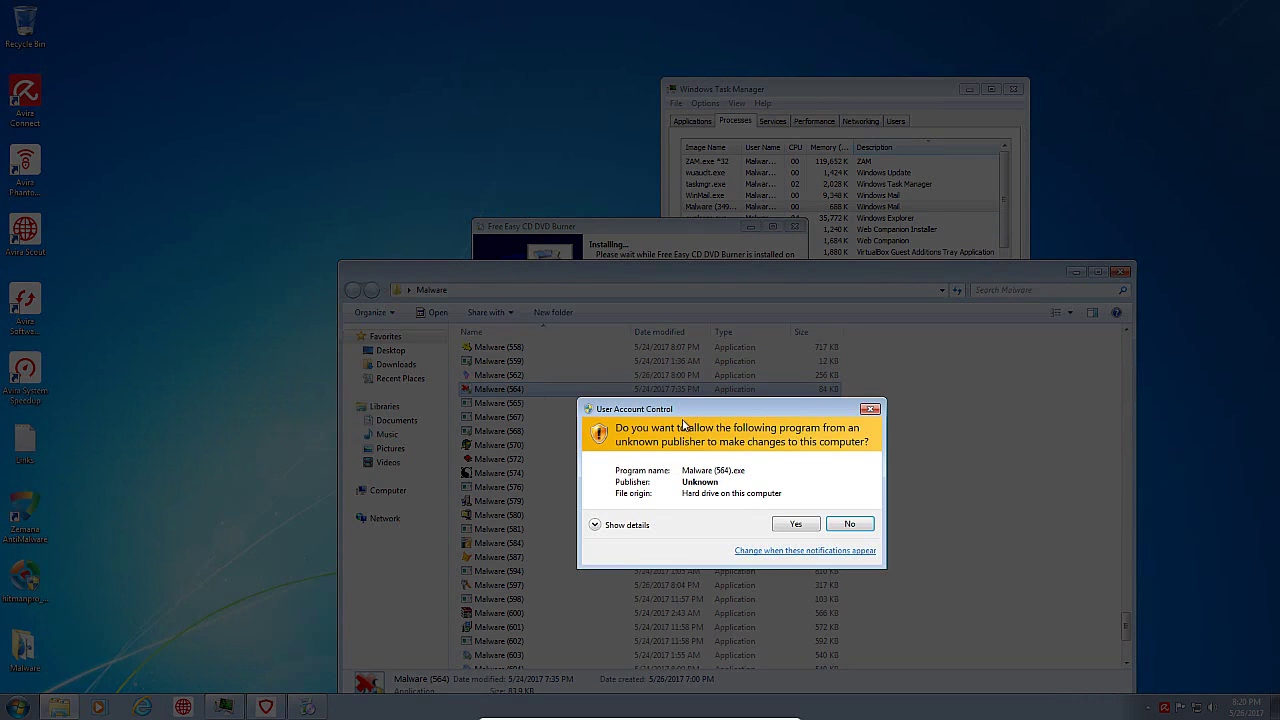
{"action": "left_click", "coordinate": [790, 523]}
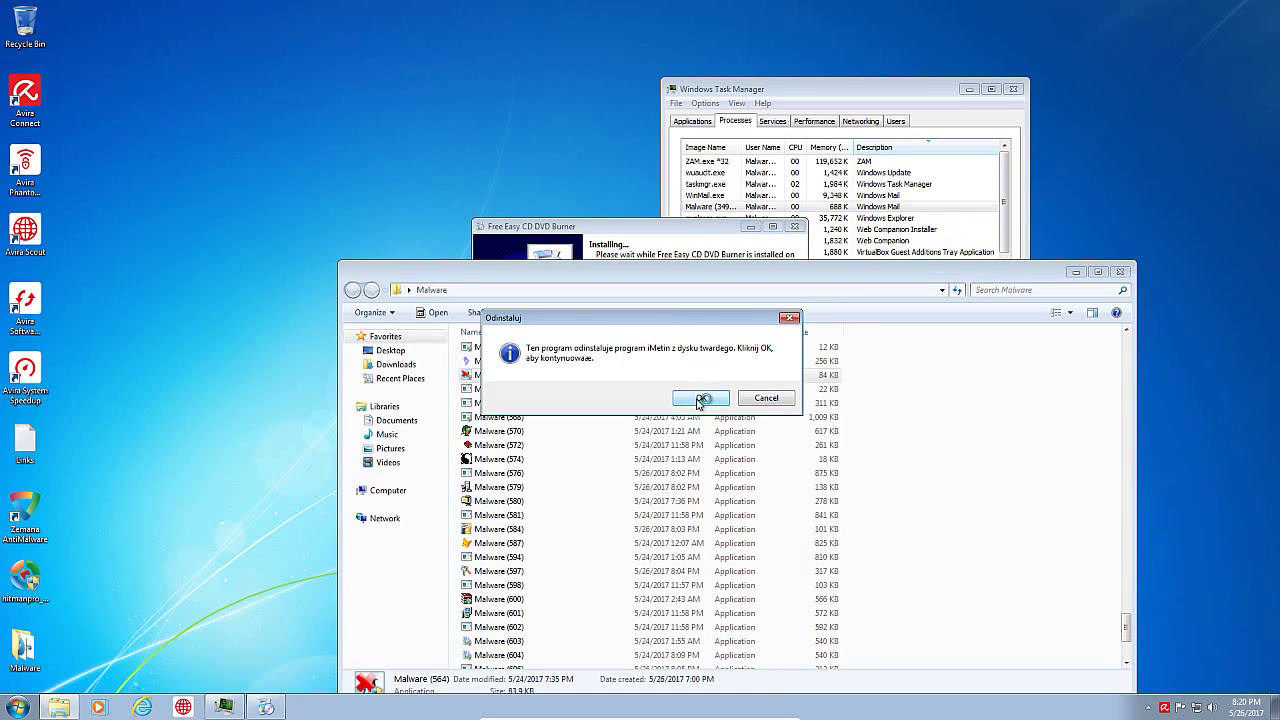
{"action": "left_click", "coordinate": [702, 400]}
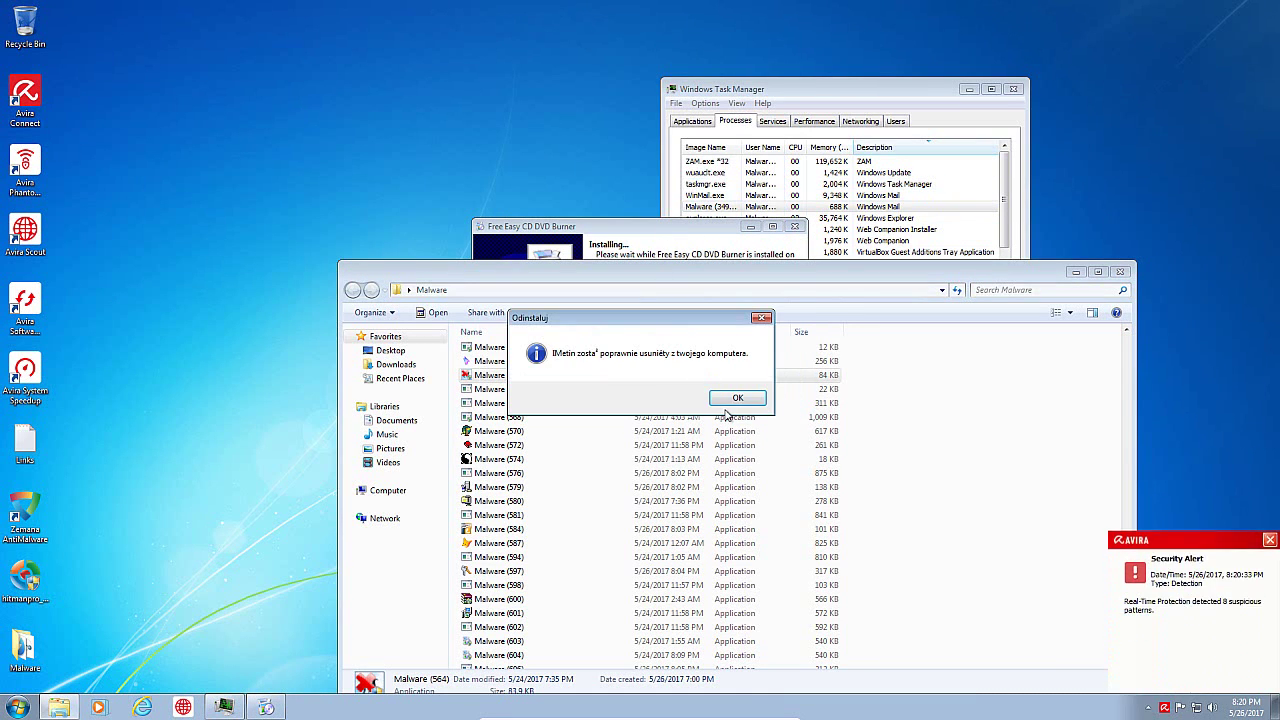
{"action": "left_click", "coordinate": [725, 400]}
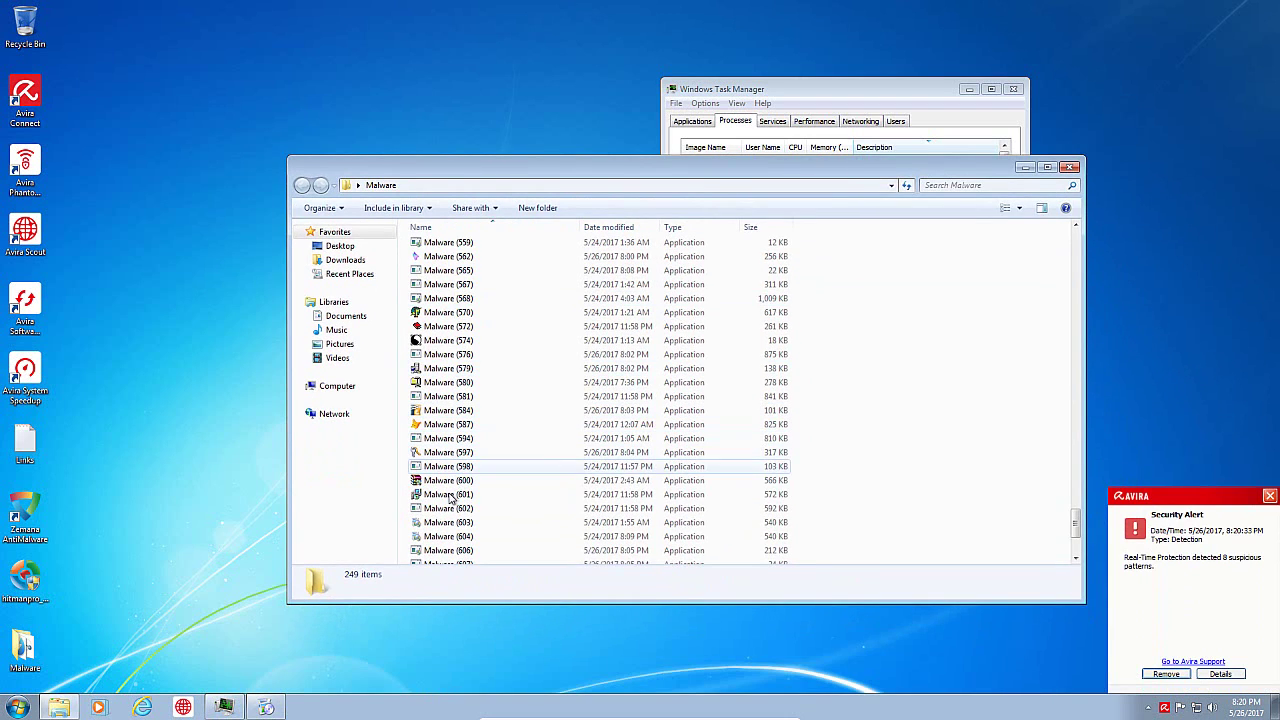
Step: Run Malware (600), allow its changes and report its installation as correct
{"action": "double_click", "coordinate": [450, 480]}
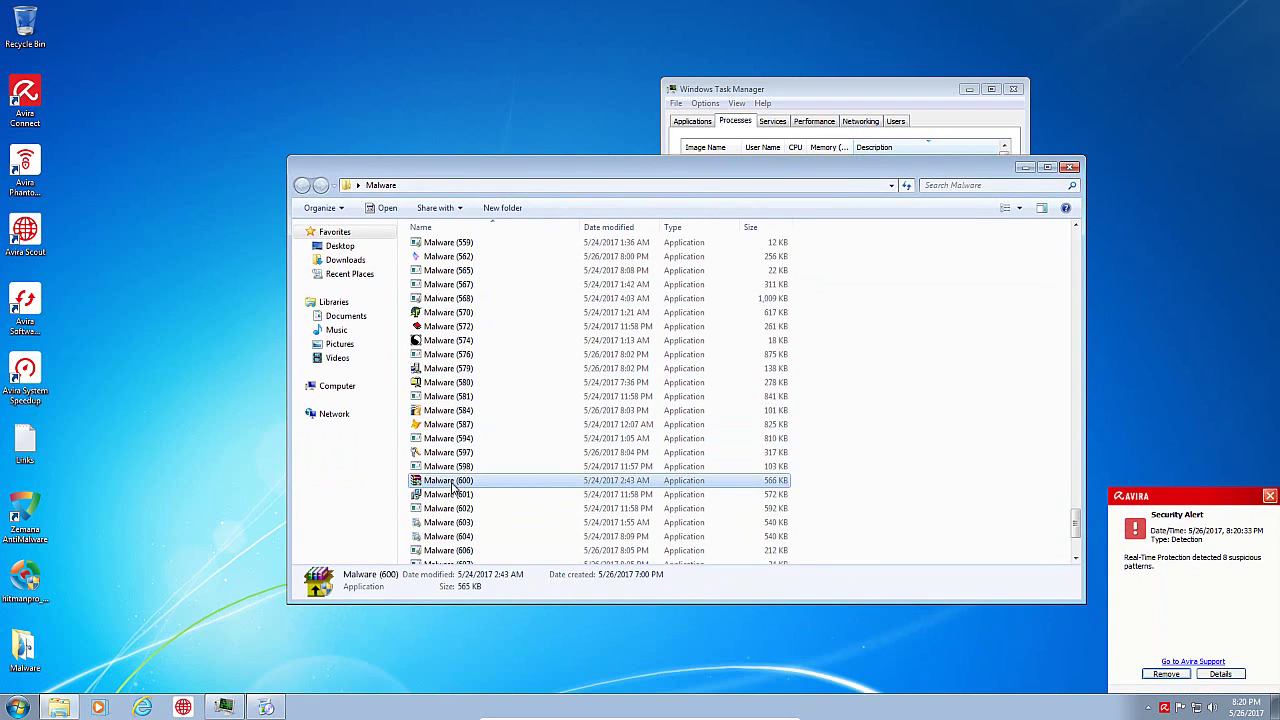
{"action": "left_click", "coordinate": [767, 421]}
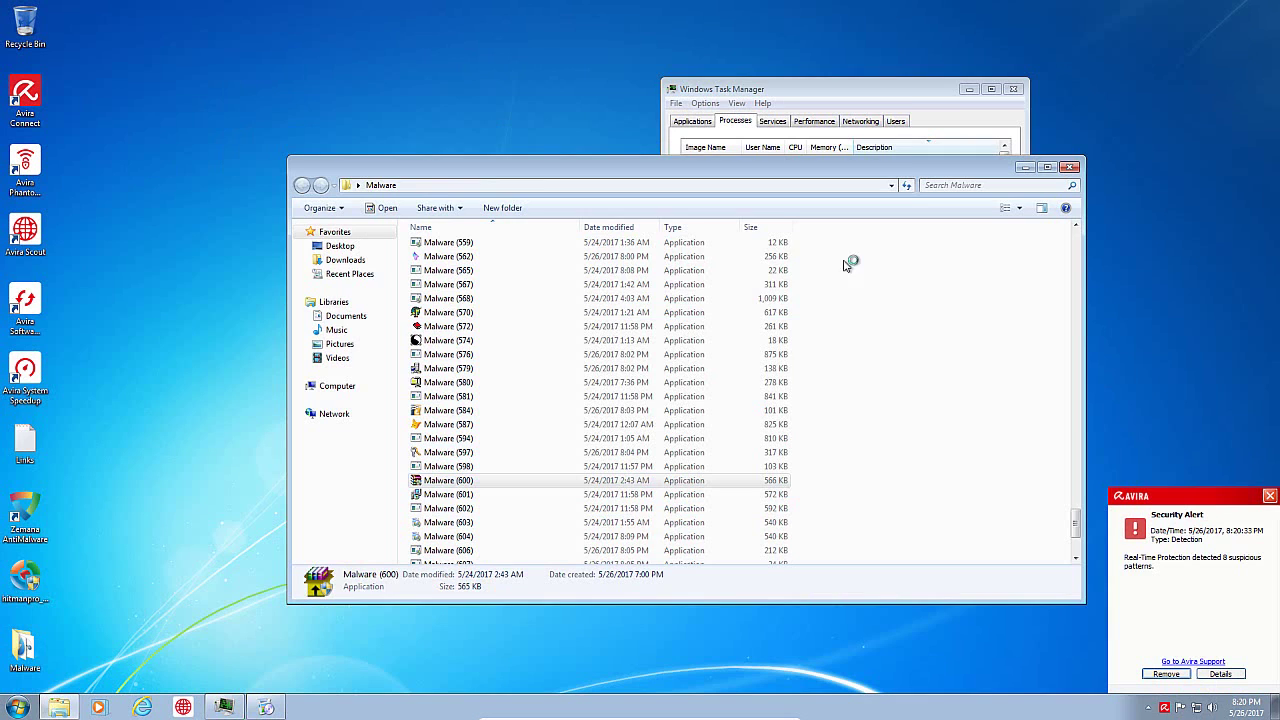
{"action": "left_click", "coordinate": [901, 96]}
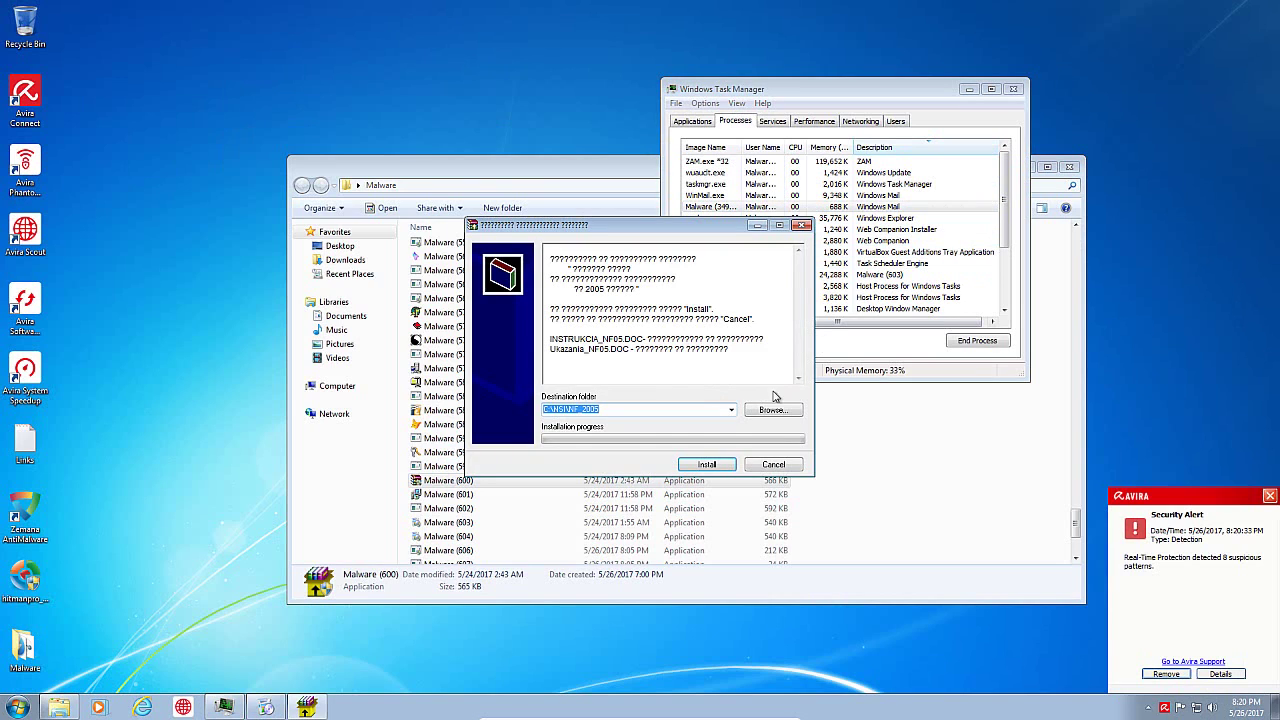
{"action": "left_click", "coordinate": [707, 464]}
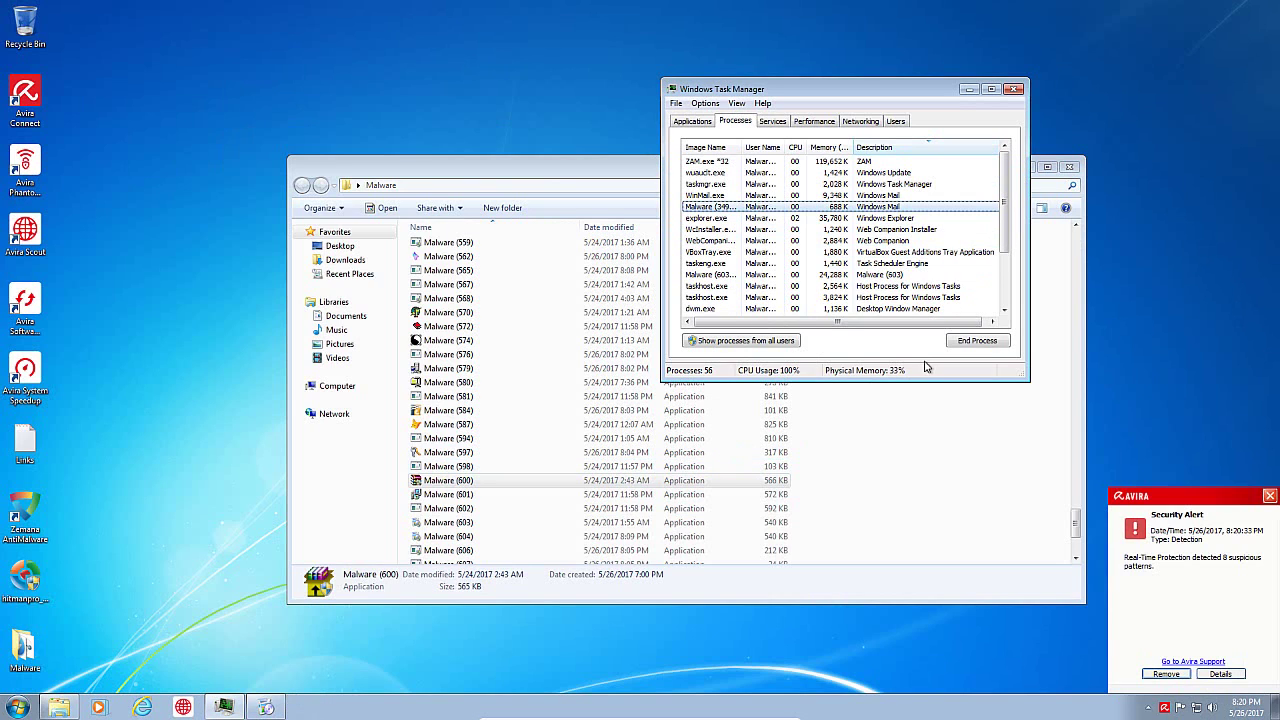
{"action": "left_click", "coordinate": [903, 276]}
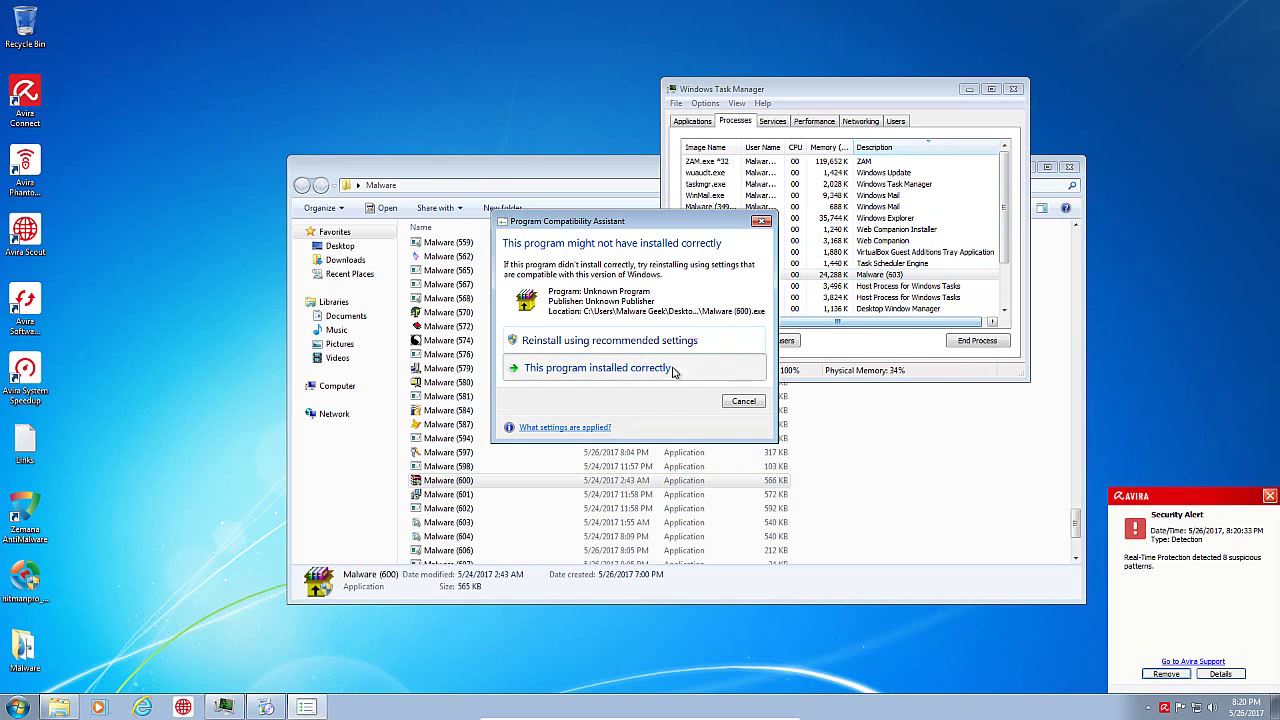
{"action": "left_click", "coordinate": [673, 370]}
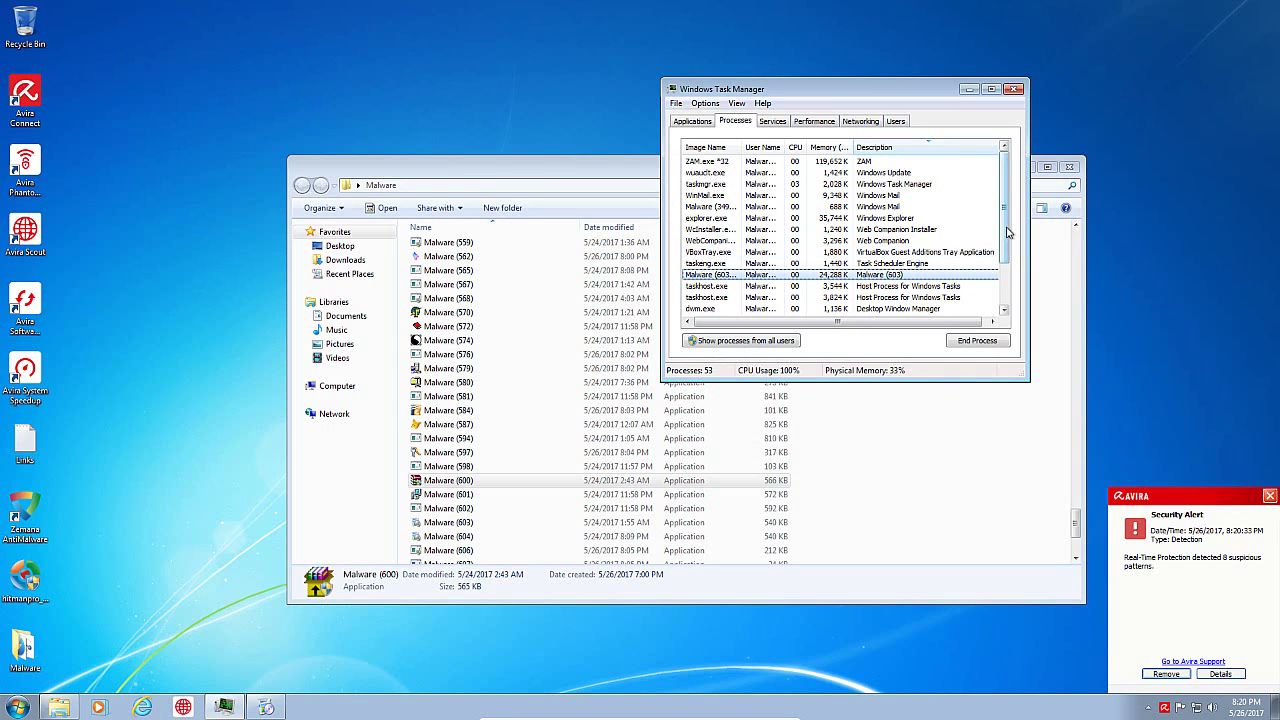
Step: Try running Malware (602) and dismiss the invalid application error
{"action": "left_click_drag", "start_coordinate": [1008, 232], "coordinate": [1022, 288]}
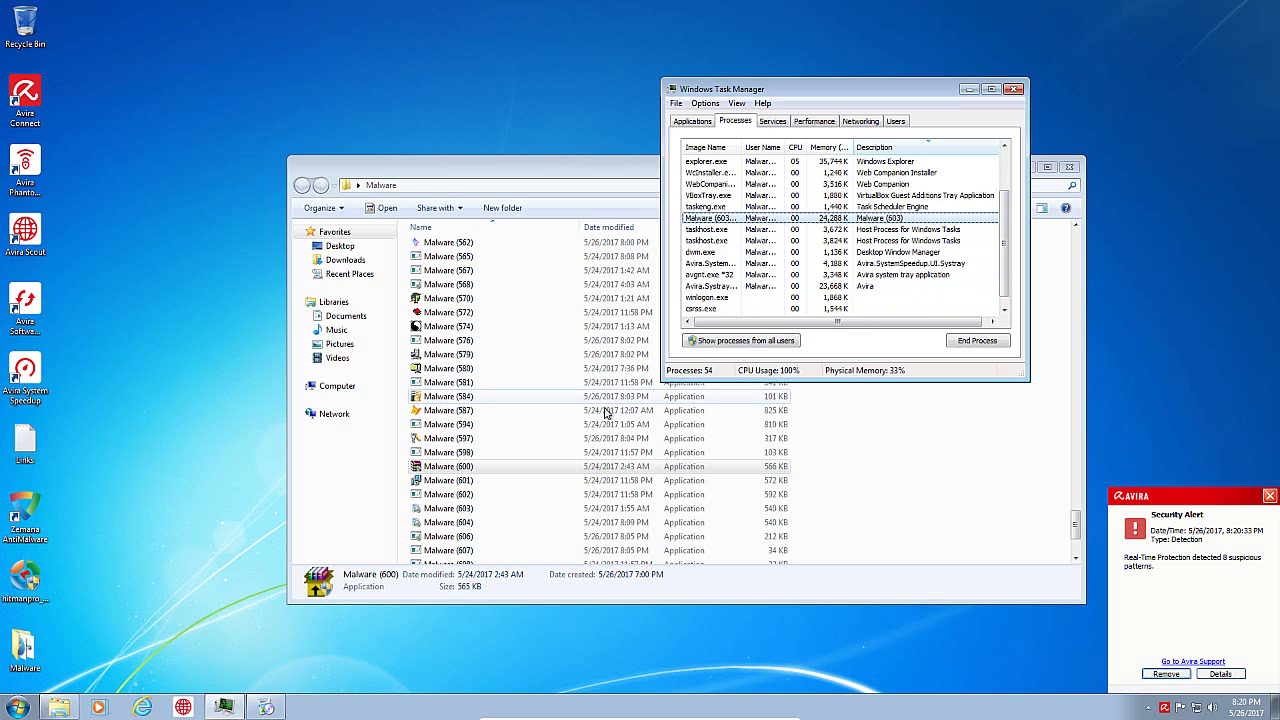
{"action": "scroll", "coordinate": [476, 486], "scroll_direction": "down", "scroll_amount": 1}
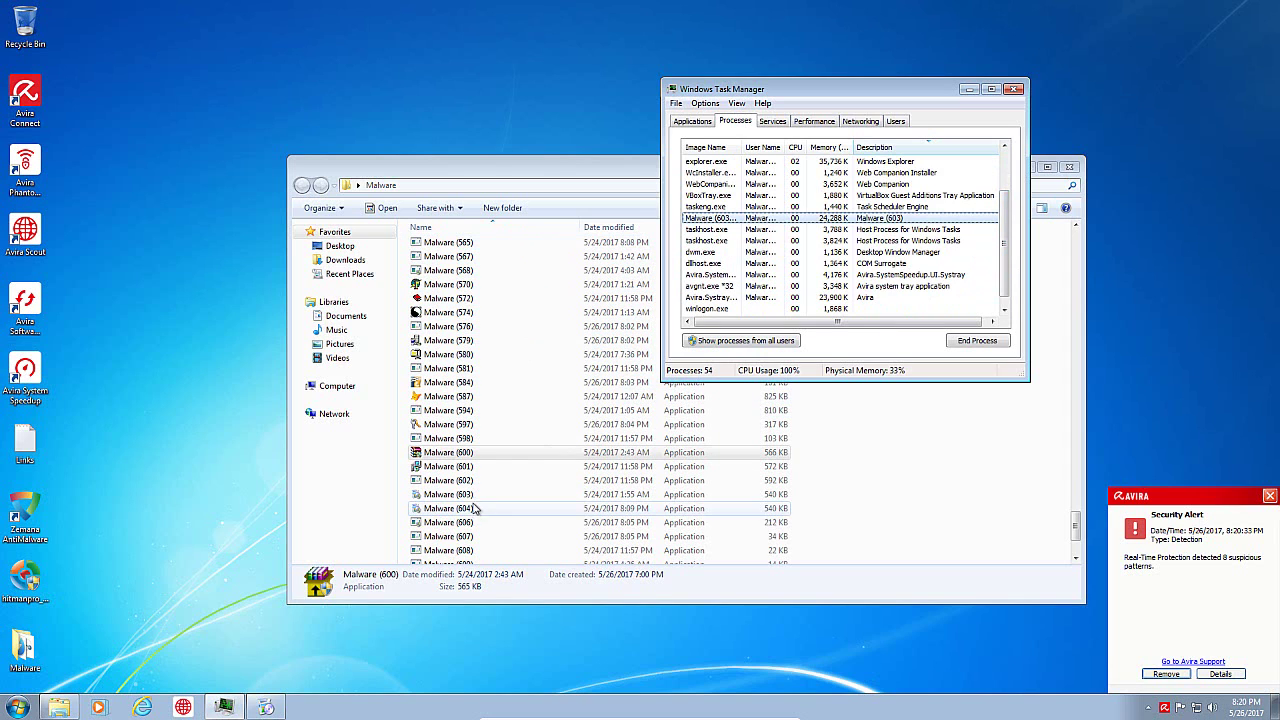
{"action": "left_click", "coordinate": [468, 482]}
{"action": "double_click", "coordinate": [470, 482]}
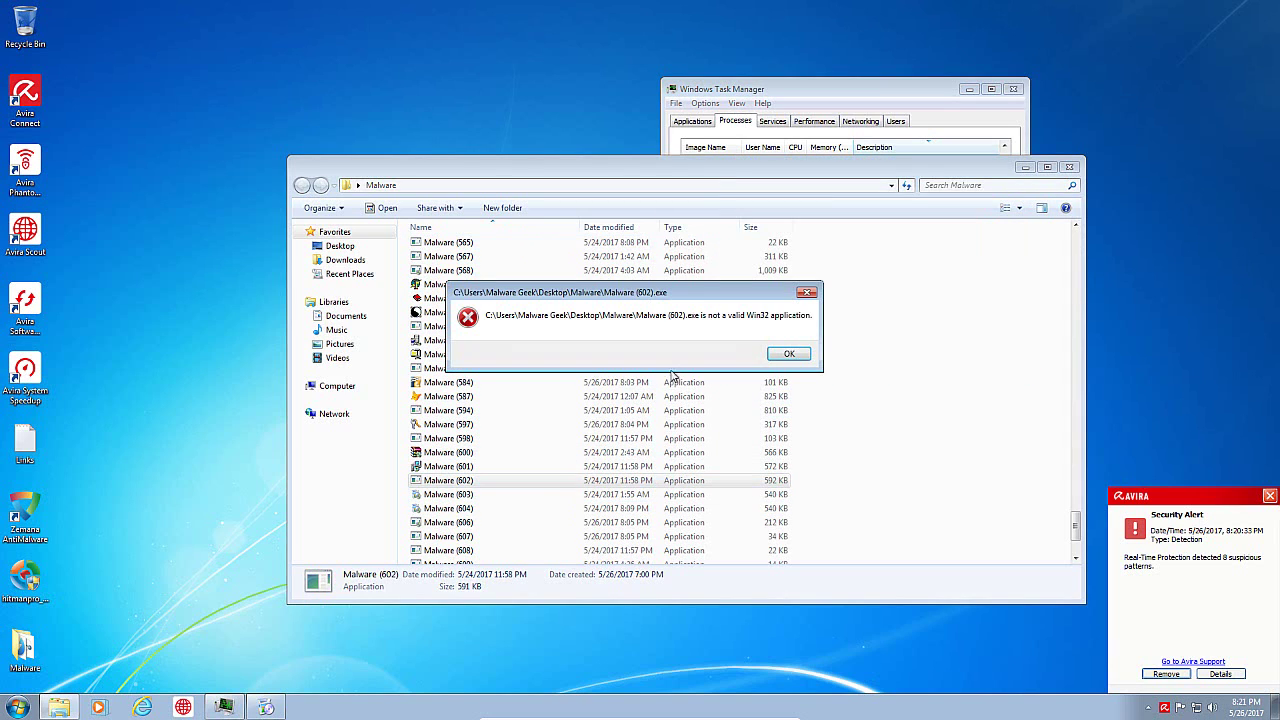
{"action": "left_click", "coordinate": [855, 352]}
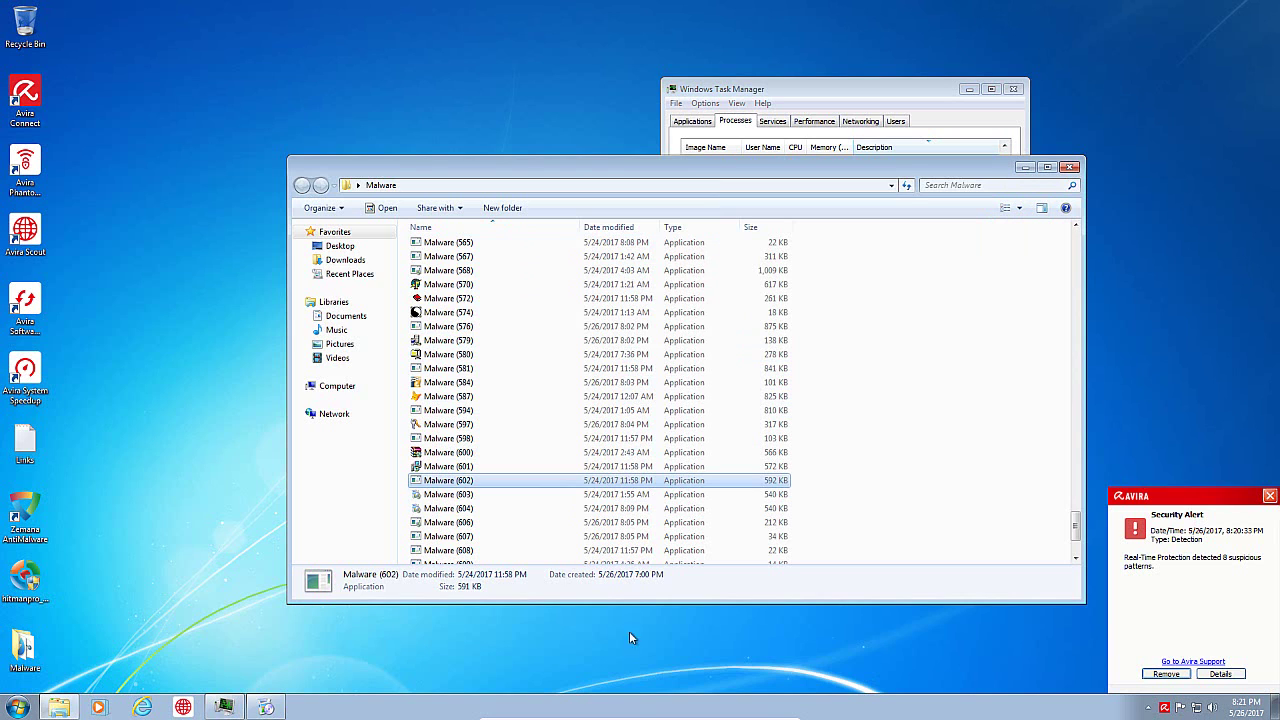
Step: Close the Malware folder and reopen it from the desktop, now listing 247 items
{"action": "left_click", "coordinate": [1070, 167]}
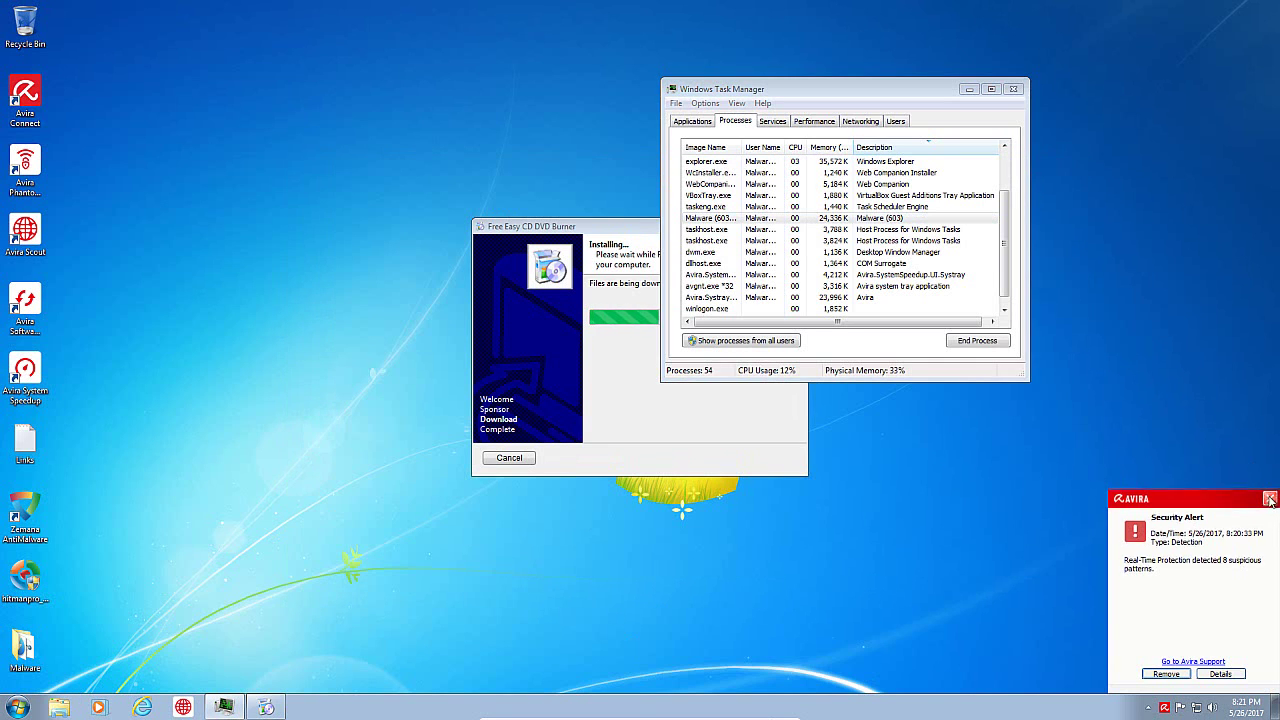
{"action": "left_click", "coordinate": [671, 407]}
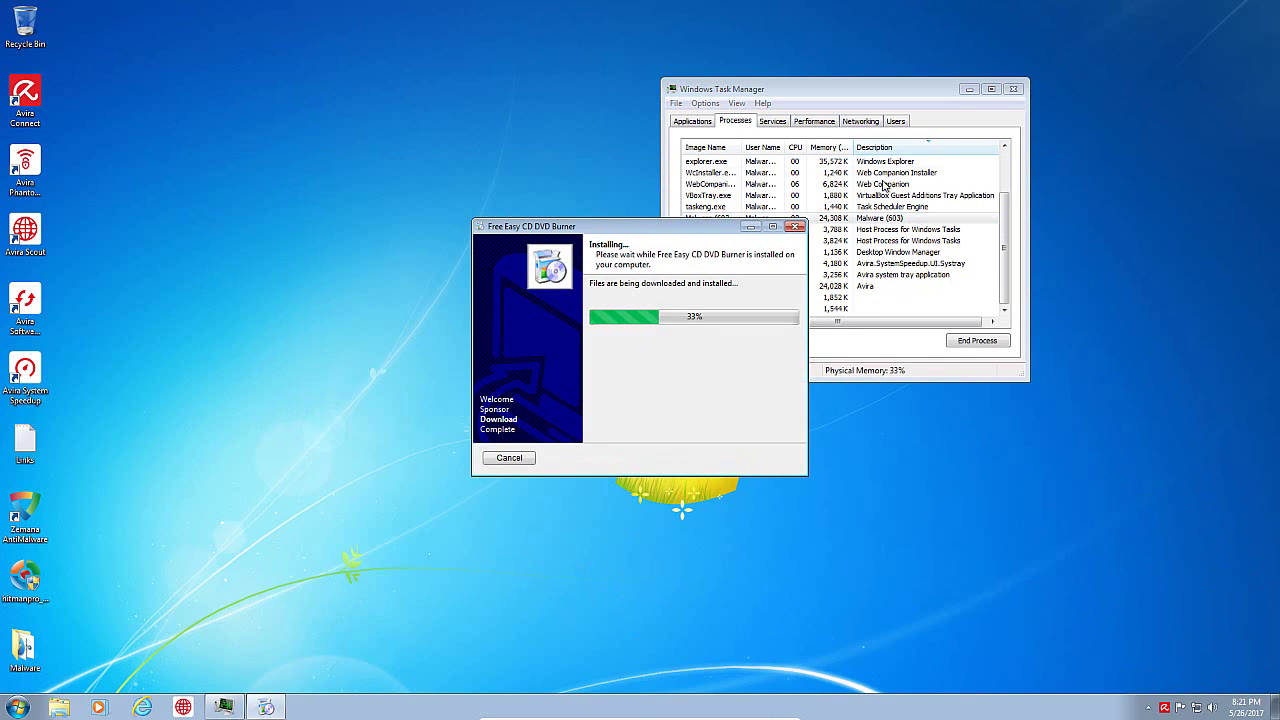
{"action": "double_click", "coordinate": [25, 648]}
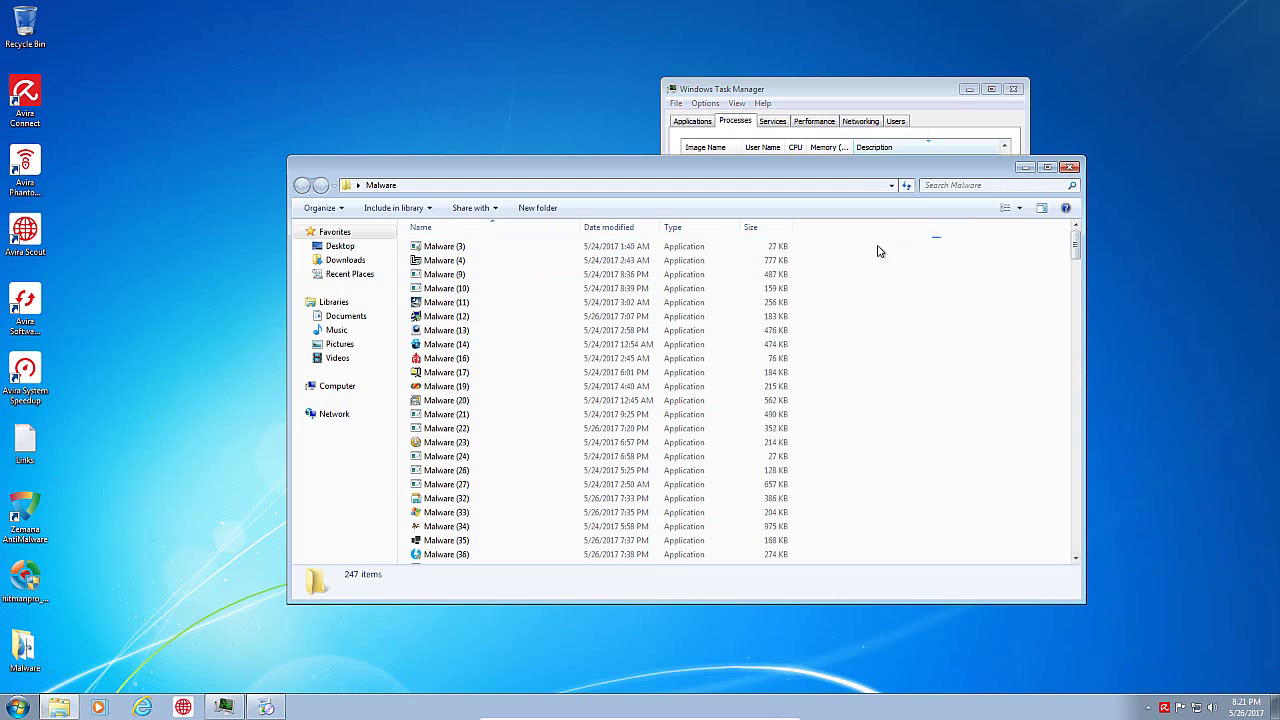
Step: Delete all 247 selected files, skipping in-use and administrator-protected ones, then stop the deletion
{"action": "left_click_drag", "start_coordinate": [878, 251], "coordinate": [450, 583]}
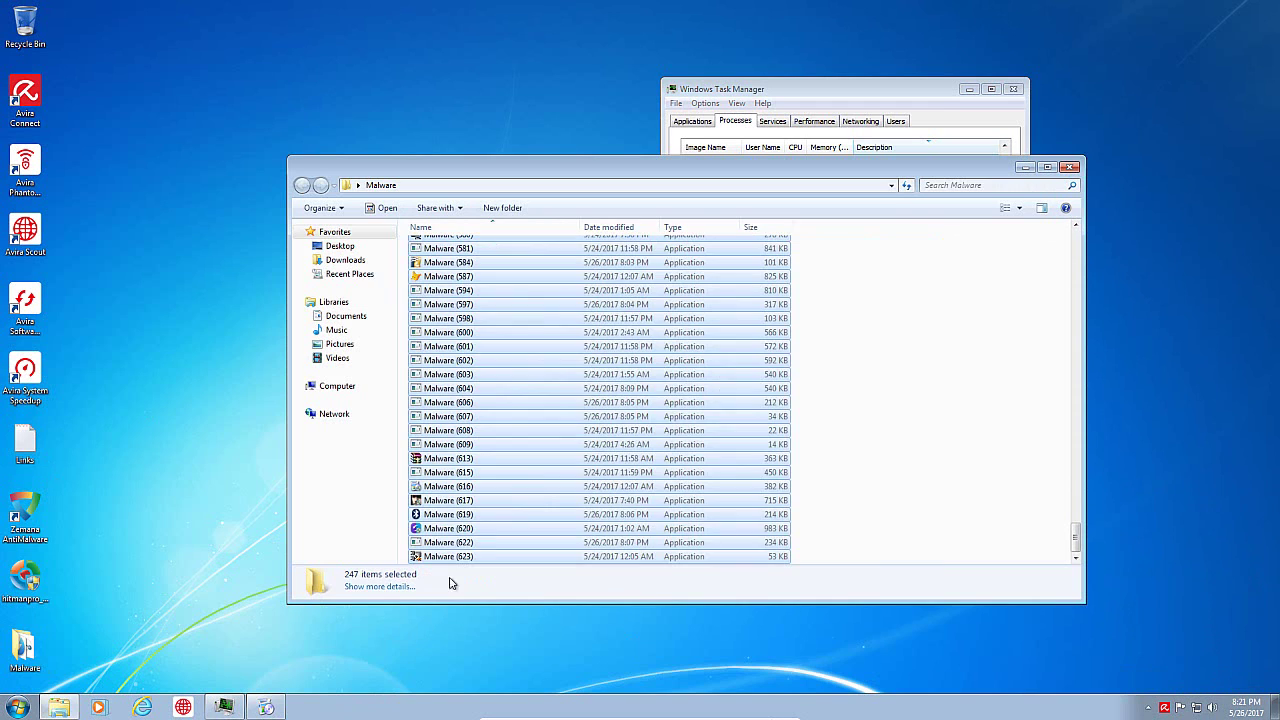
{"action": "right_click", "coordinate": [540, 503]}
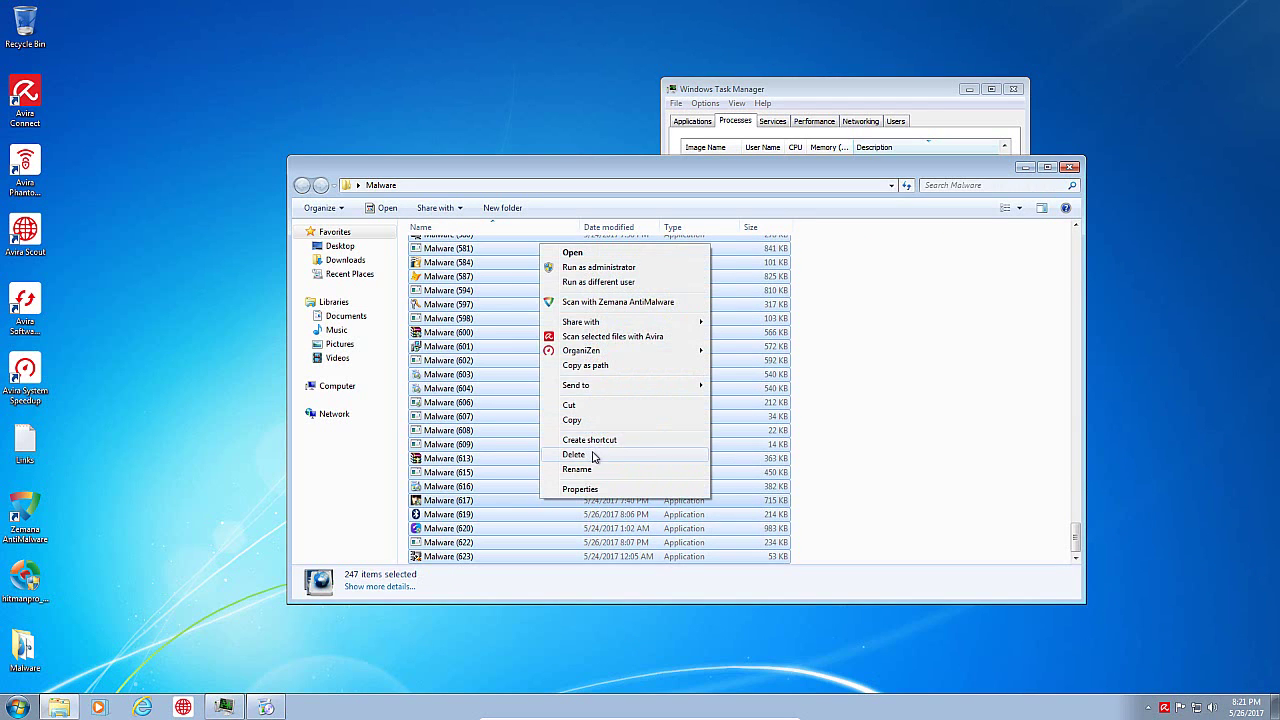
{"action": "left_click", "coordinate": [593, 456]}
{"action": "left_click", "coordinate": [698, 371]}
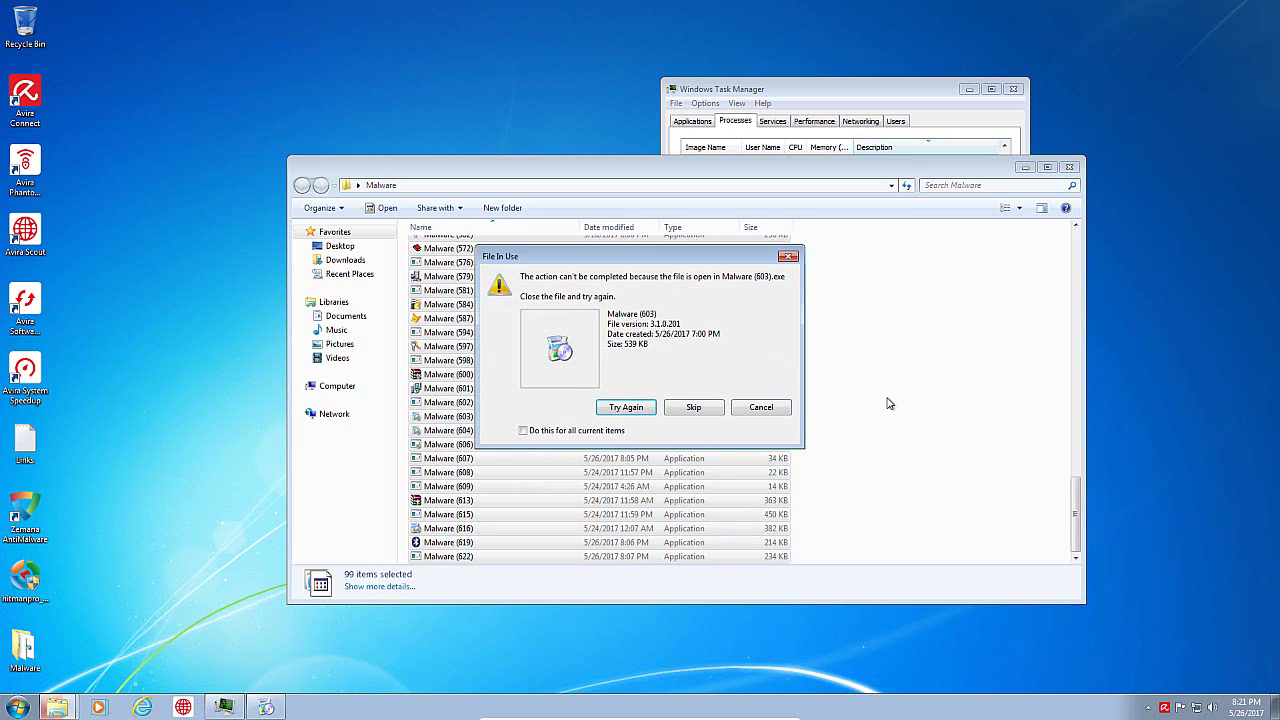
{"action": "left_click", "coordinate": [690, 408]}
{"action": "left_click", "coordinate": [709, 400]}
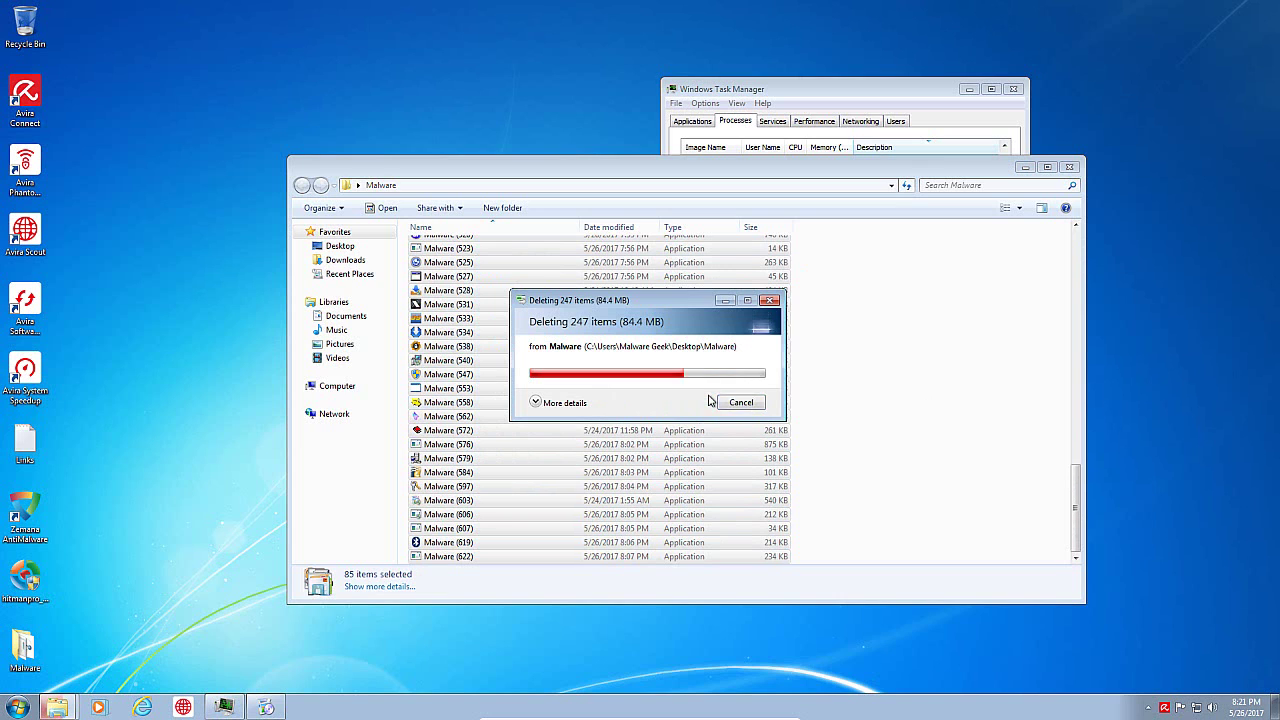
{"action": "left_click", "coordinate": [740, 402]}
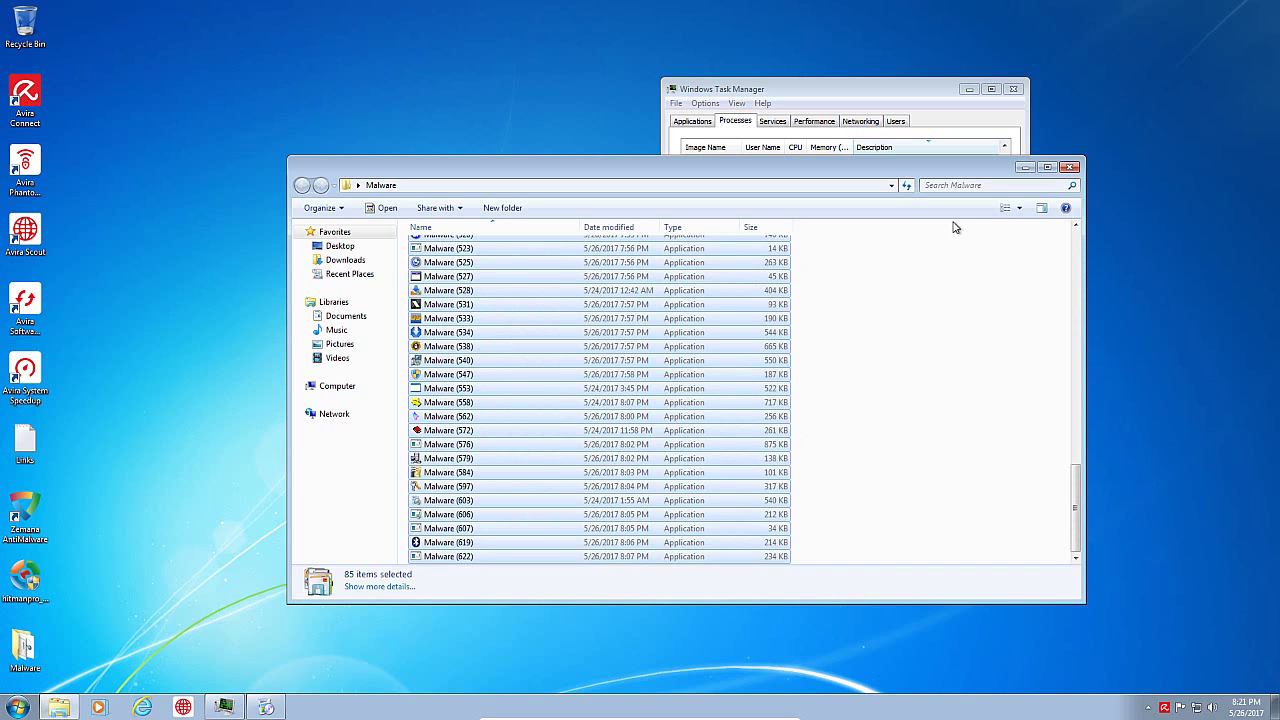
{"action": "left_click", "coordinate": [857, 279]}
Step: Permanently delete the 84 remaining files, skipping those still in use or needing administrator permission
{"action": "scroll", "coordinate": [840, 352], "scroll_direction": "up", "scroll_amount": 20}
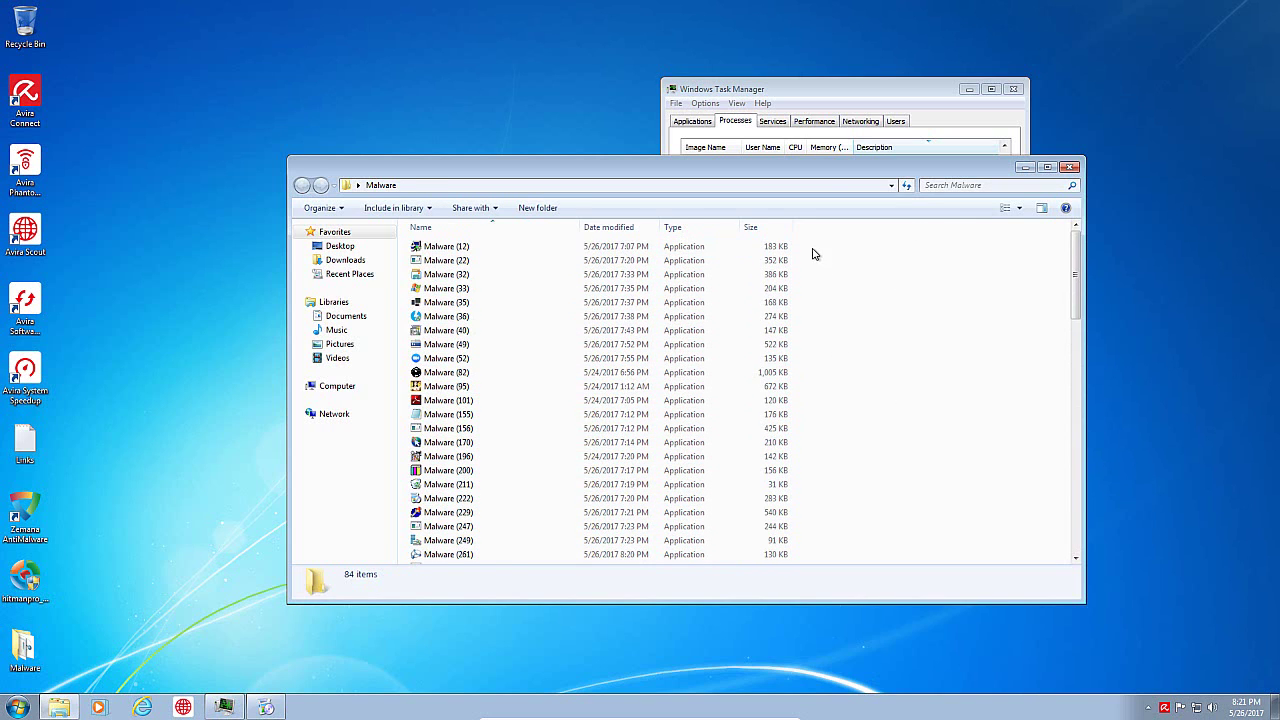
{"action": "left_click_drag", "start_coordinate": [813, 254], "coordinate": [498, 594]}
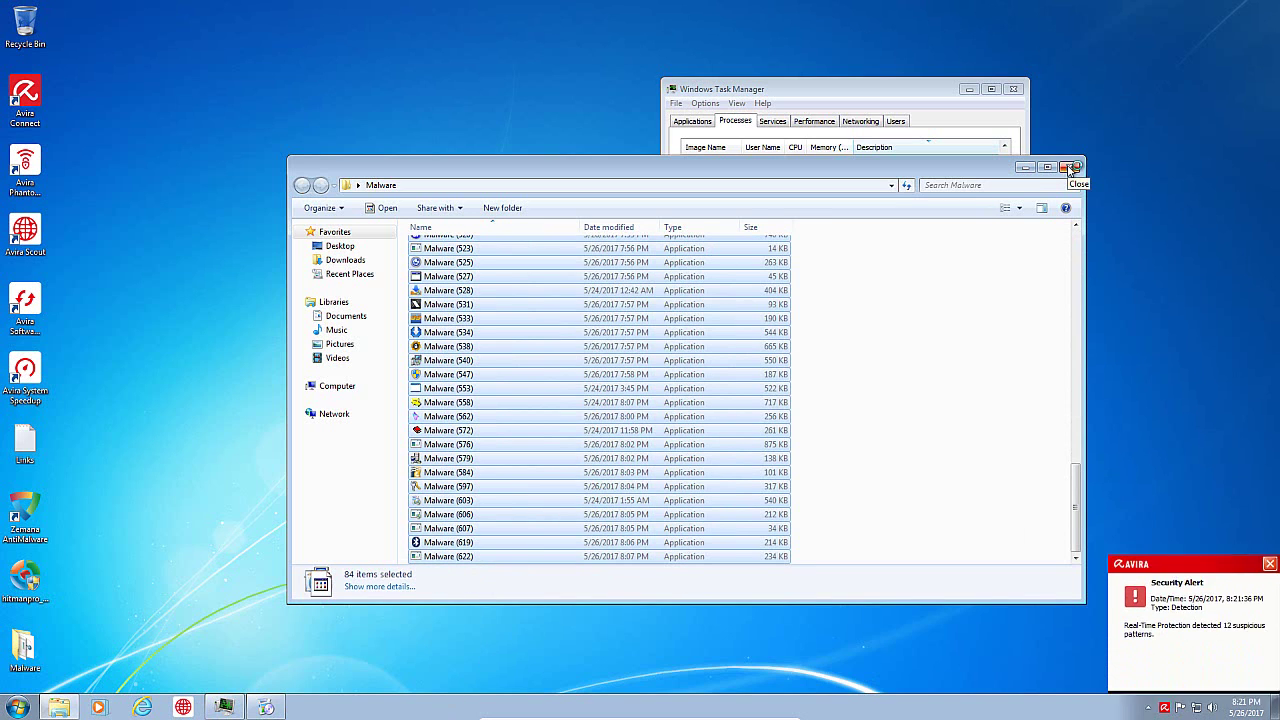
{"action": "left_click", "coordinate": [1270, 498]}
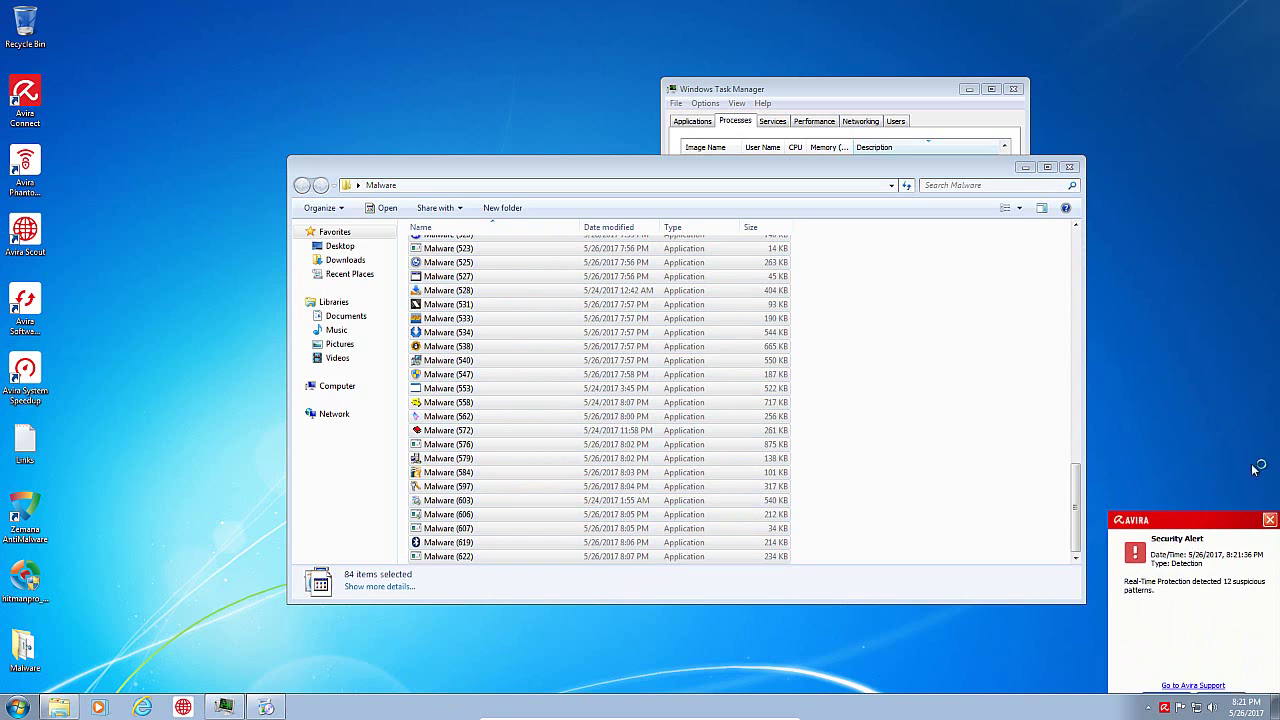
{"action": "right_click", "coordinate": [740, 373]}
{"action": "left_click", "coordinate": [820, 578]}
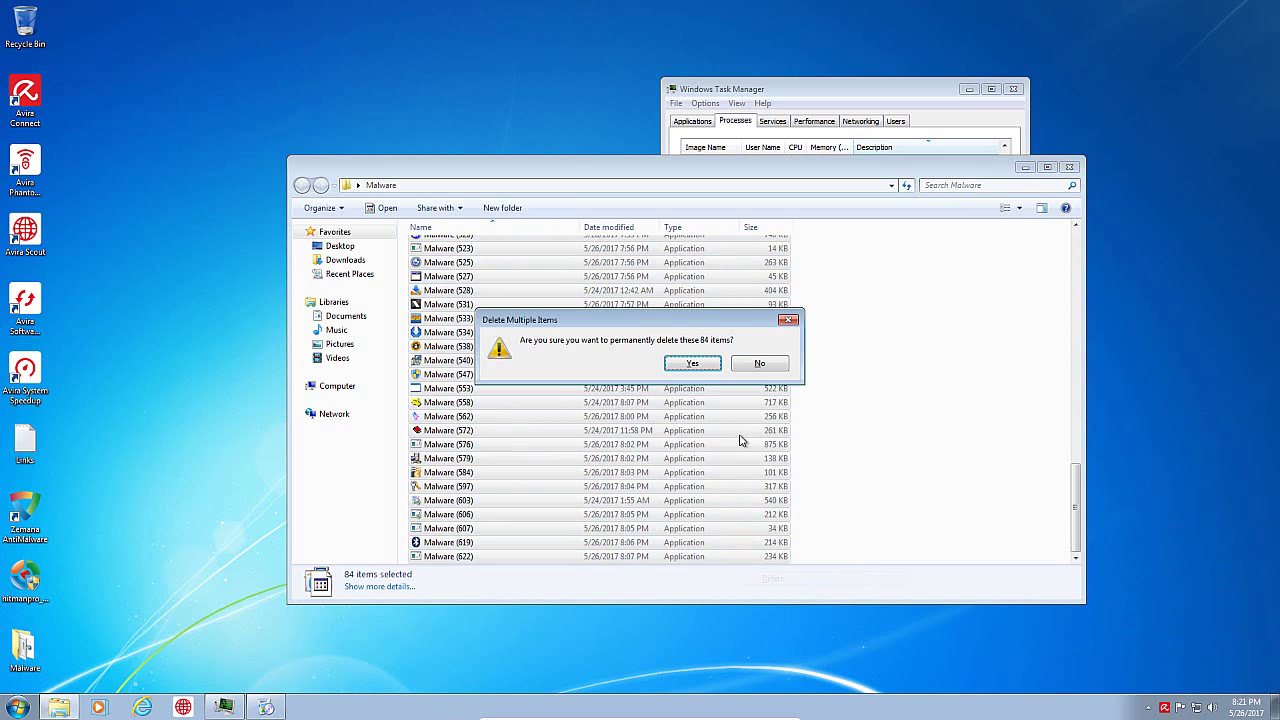
{"action": "left_click", "coordinate": [699, 372]}
{"action": "left_click", "coordinate": [674, 414]}
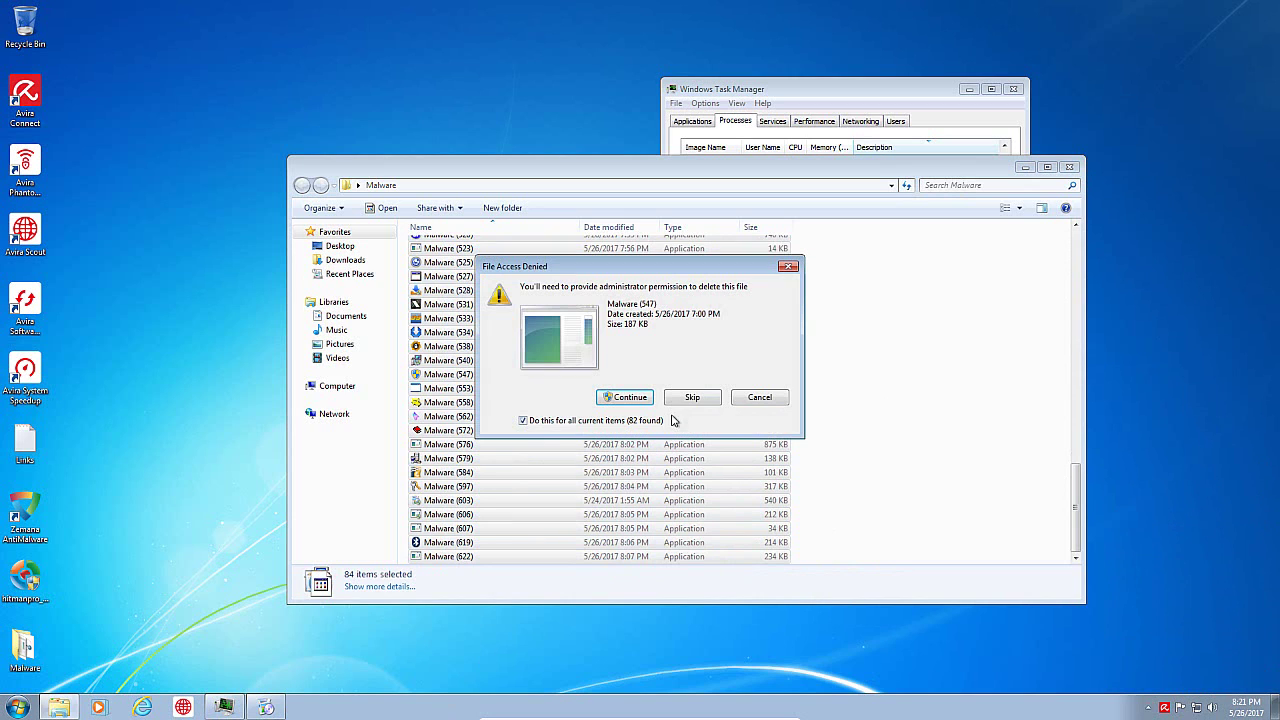
{"action": "left_click", "coordinate": [711, 398]}
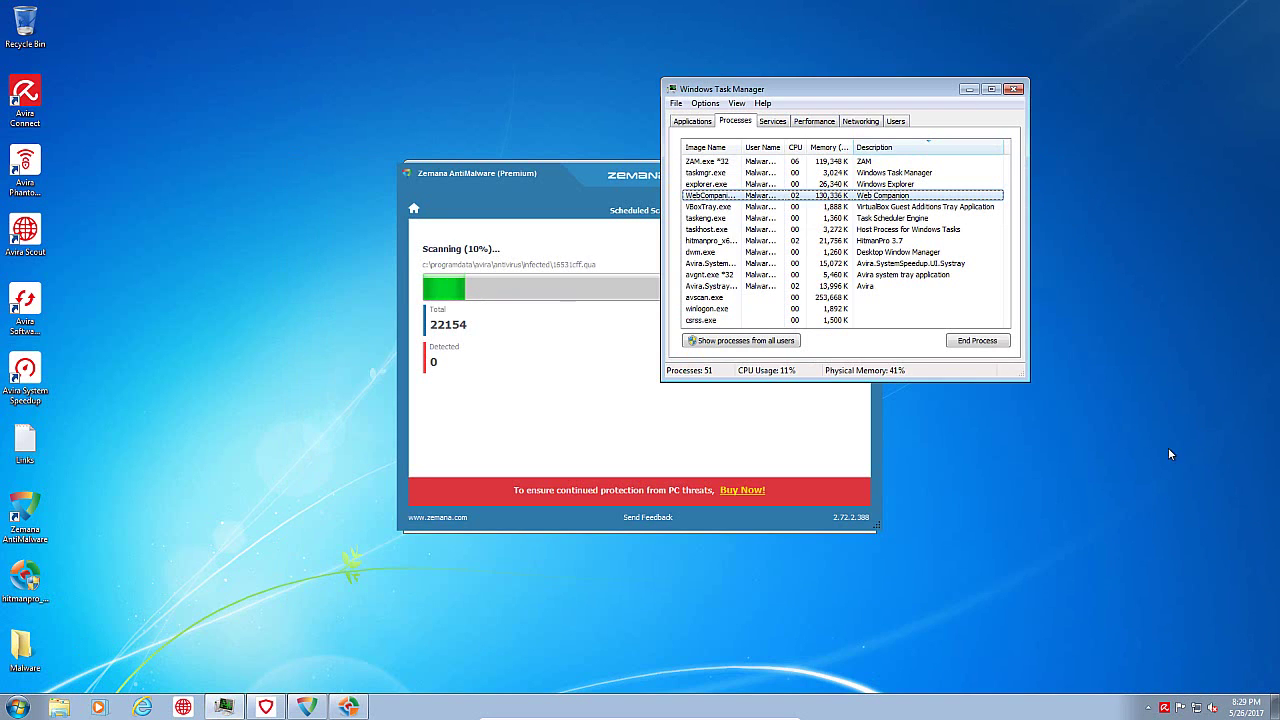
Step: Check Zemana's running scan, then bring up HitmanPro's scan and Task Manager's process list
{"action": "left_click", "coordinate": [495, 186]}
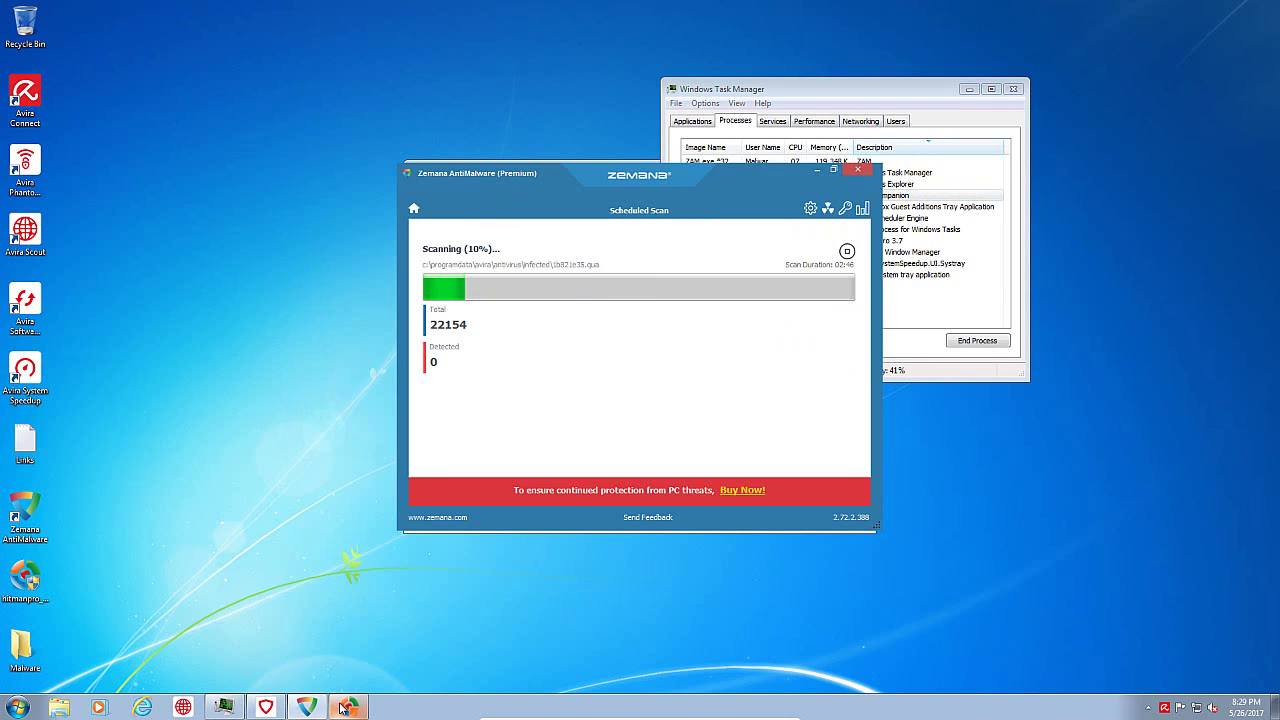
{"action": "left_click", "coordinate": [348, 707]}
{"action": "left_click", "coordinate": [898, 95]}
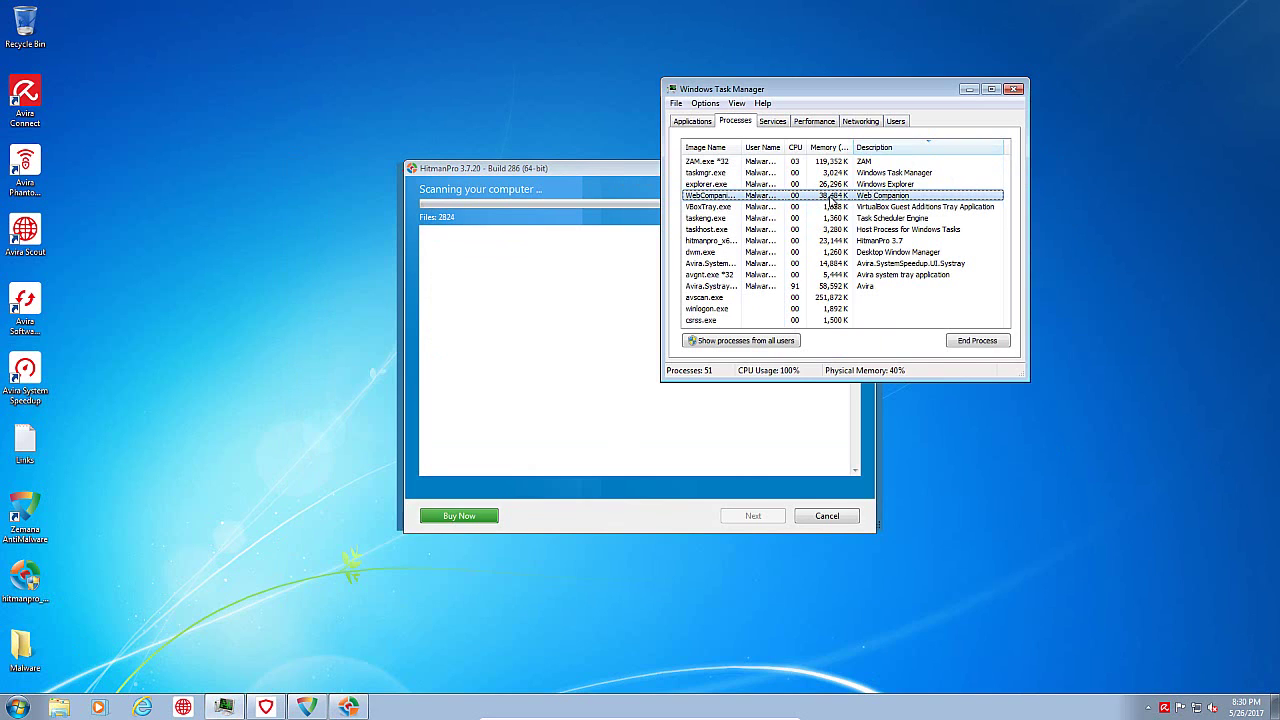
Step: Inspect WebCompanion's file path and version details (Lavasoft, 2.4.1558.3001), then return to HitmanPro
{"action": "right_click", "coordinate": [831, 199]}
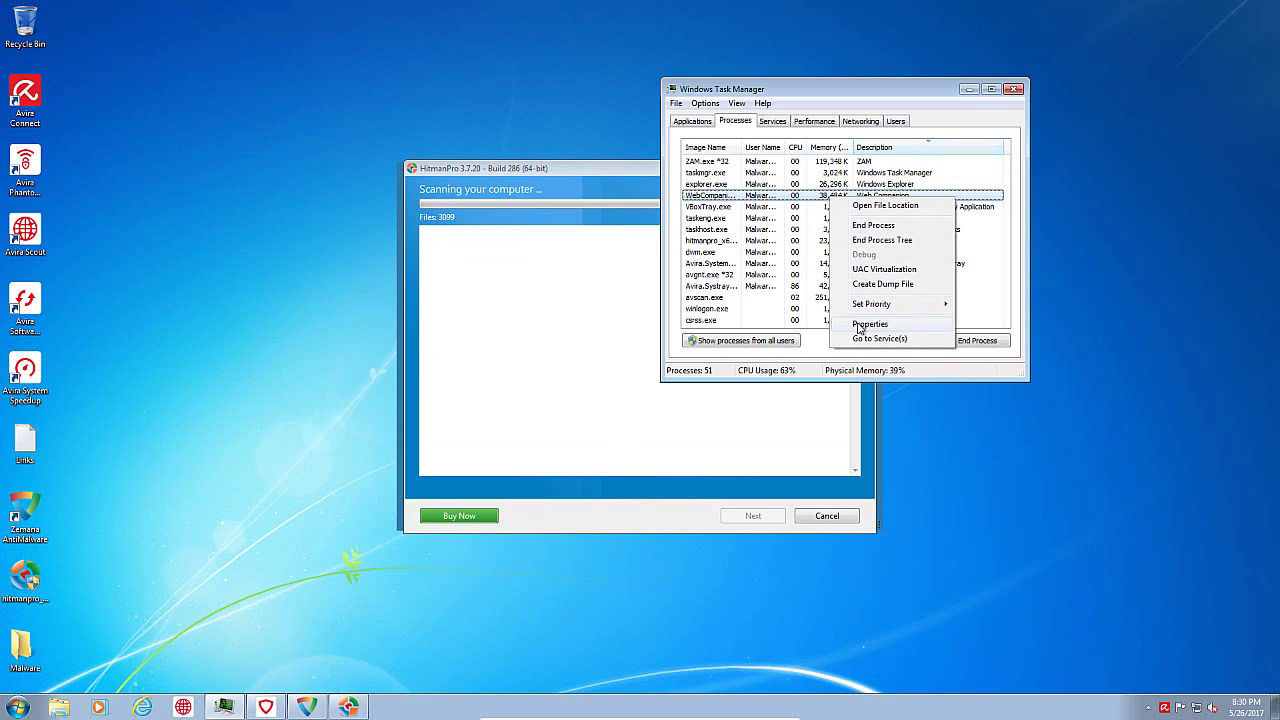
{"action": "left_click", "coordinate": [868, 324]}
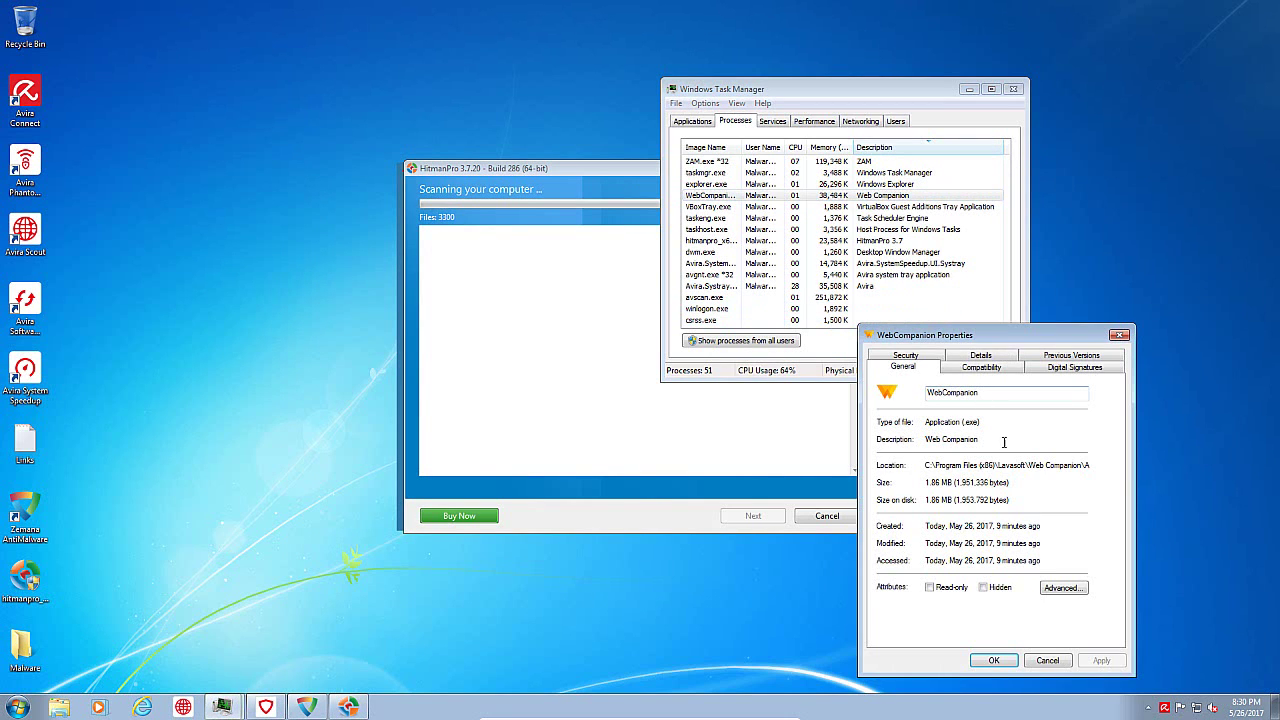
{"action": "left_click_drag", "start_coordinate": [1000, 465], "coordinate": [1095, 466]}
{"action": "left_click", "coordinate": [1088, 487]}
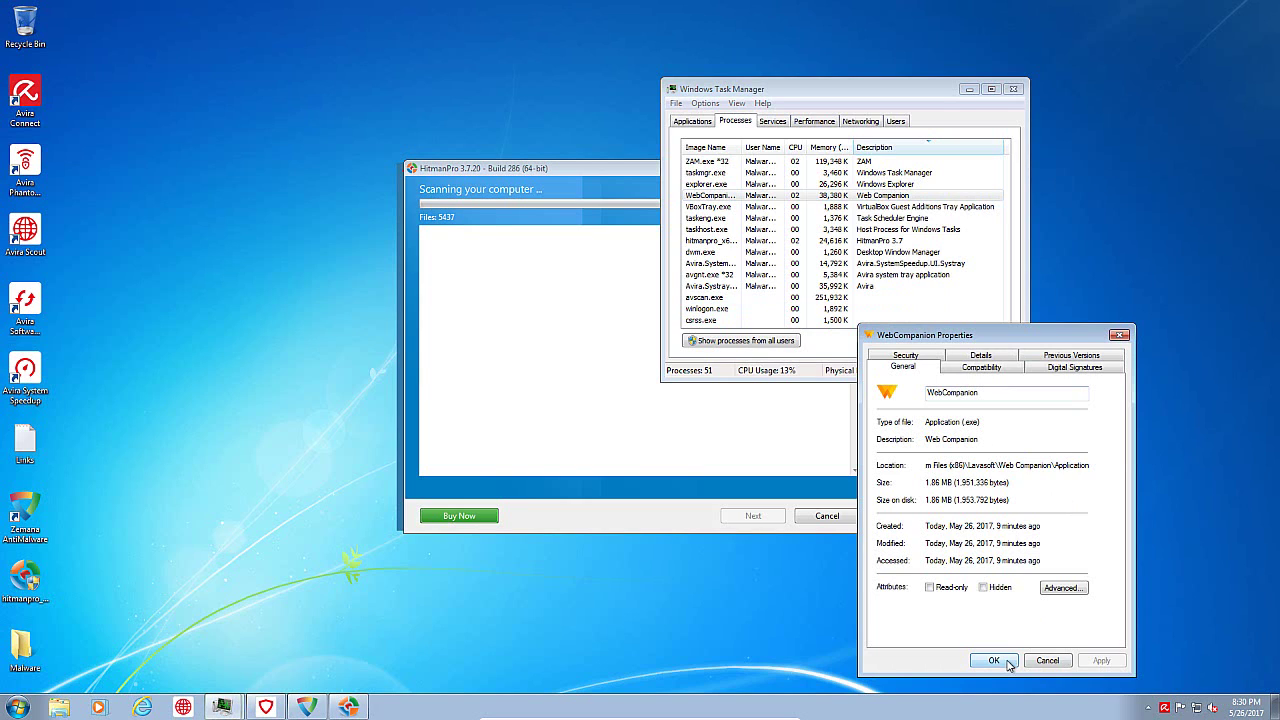
{"action": "left_click", "coordinate": [981, 356]}
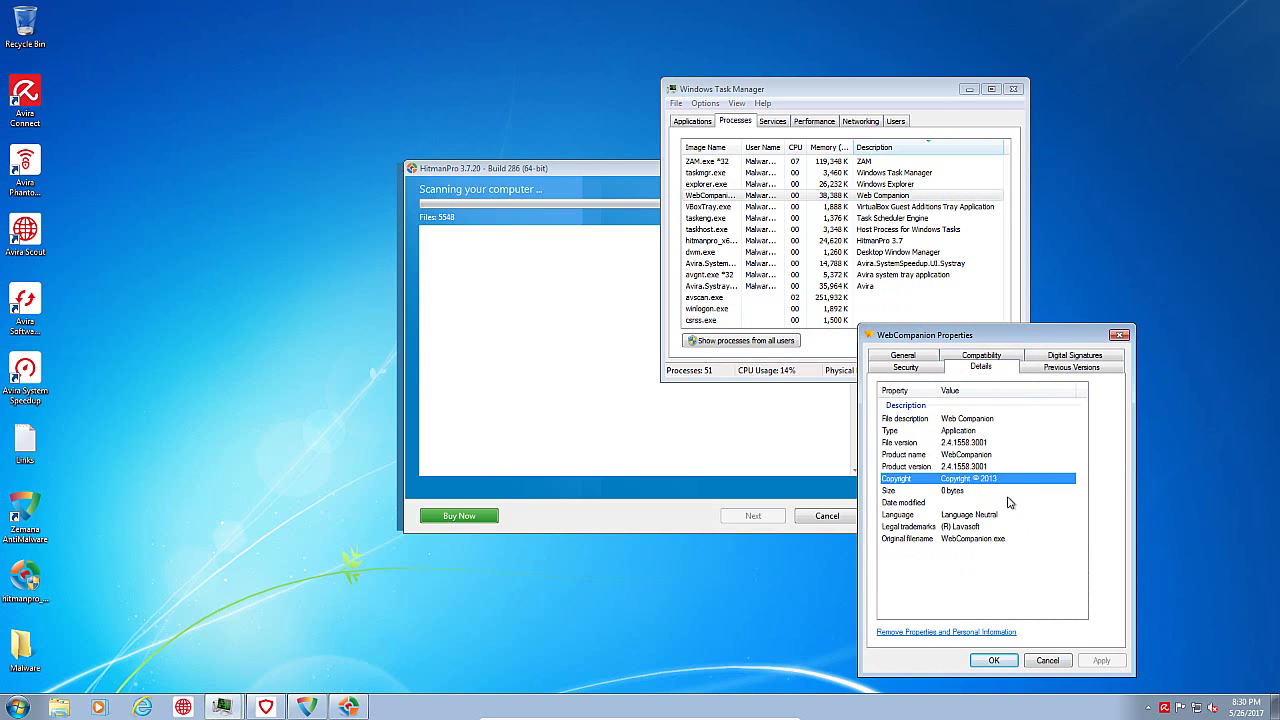
{"action": "left_click", "coordinate": [975, 540]}
{"action": "left_click", "coordinate": [962, 527]}
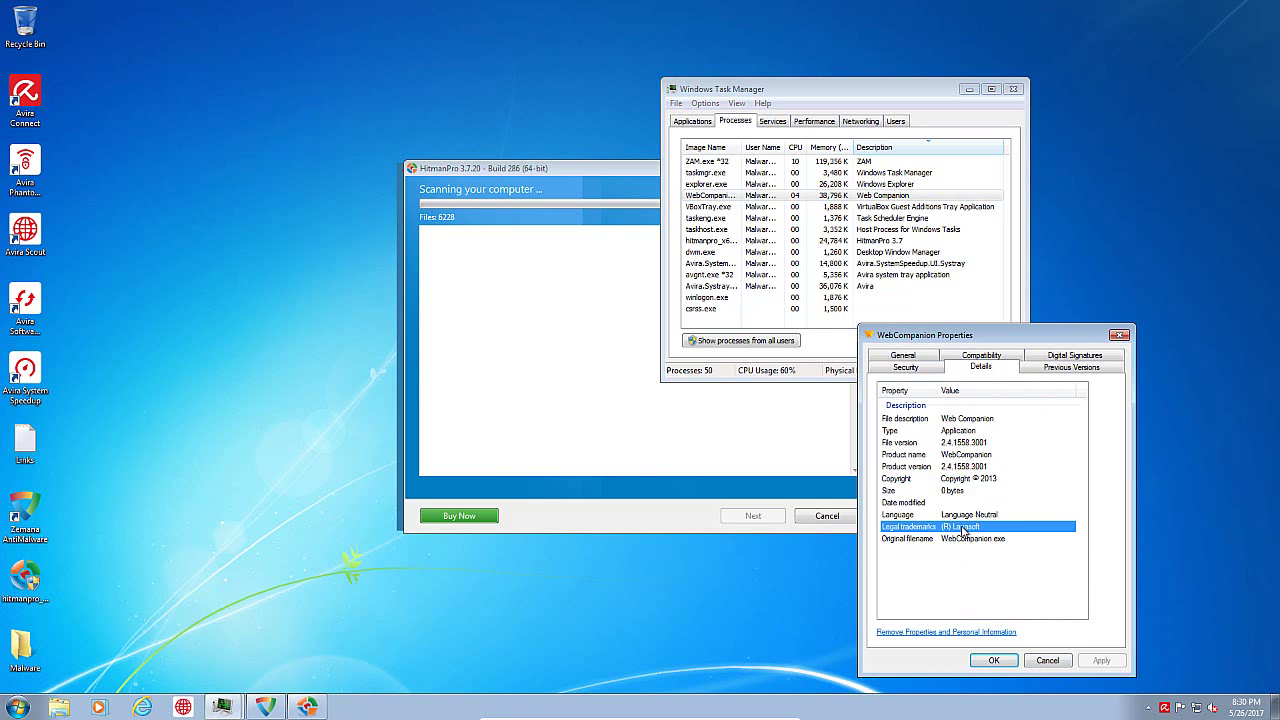
{"action": "left_click", "coordinate": [998, 660]}
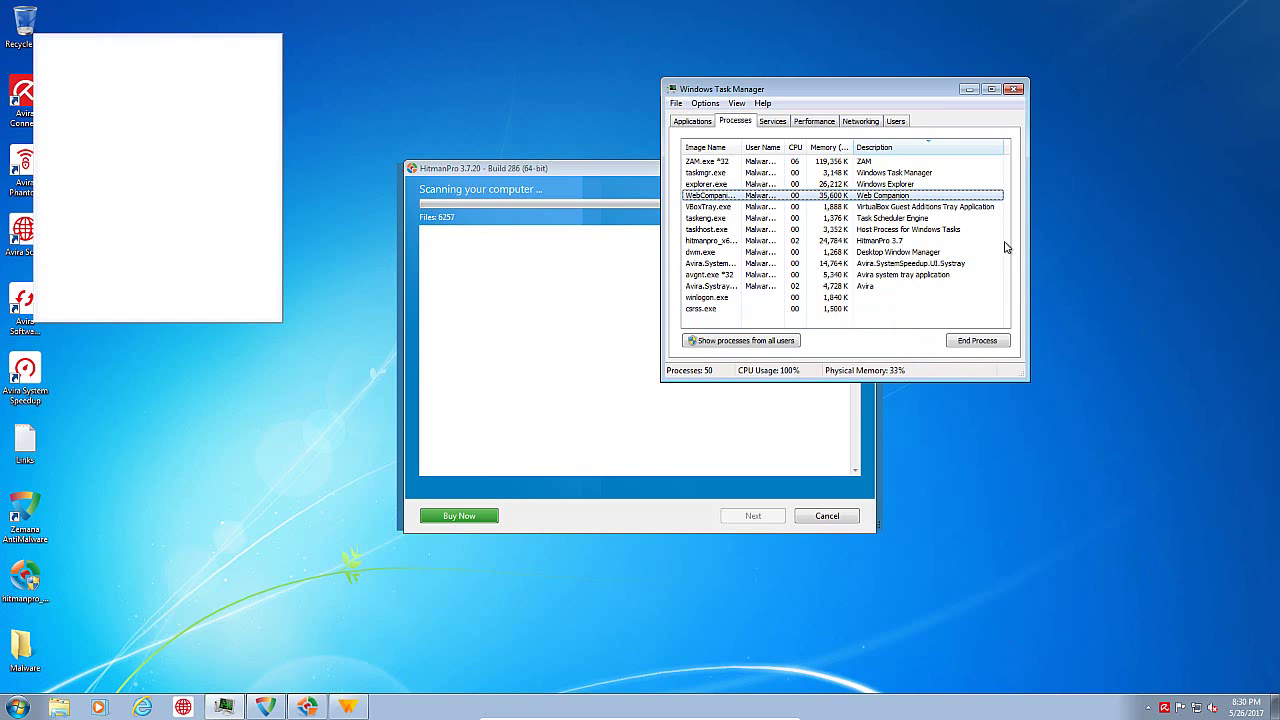
{"action": "left_click", "coordinate": [600, 192]}
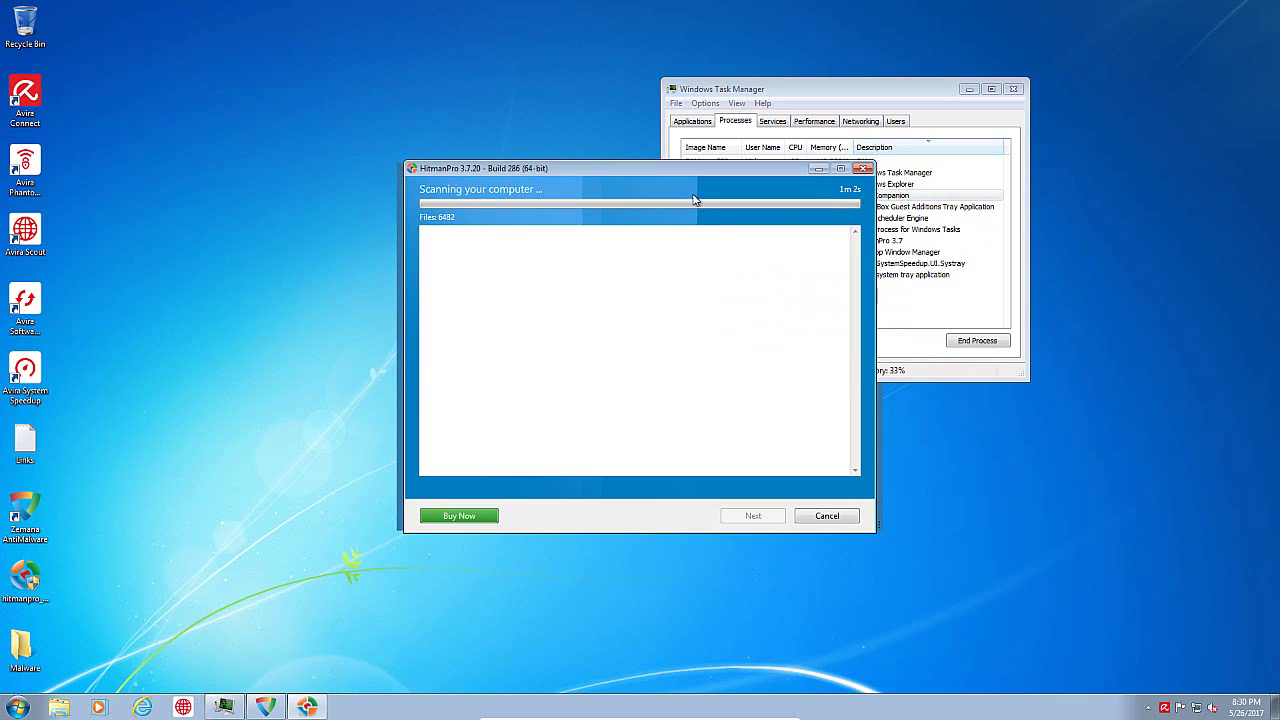
Step: Reposition the HitmanPro window while its scan finishes with 2 threats and 90 traces
{"action": "left_click_drag", "start_coordinate": [530, 170], "coordinate": [790, 280]}
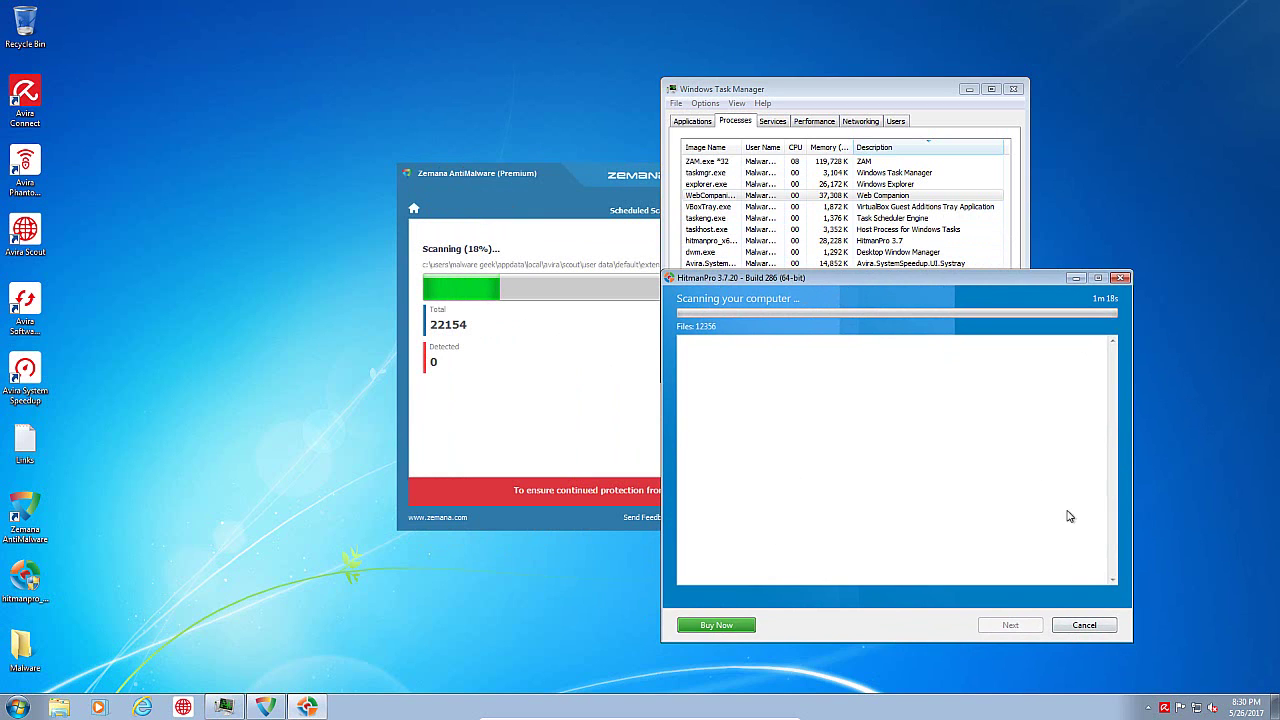
{"action": "left_click_drag", "start_coordinate": [911, 281], "coordinate": [733, 195]}
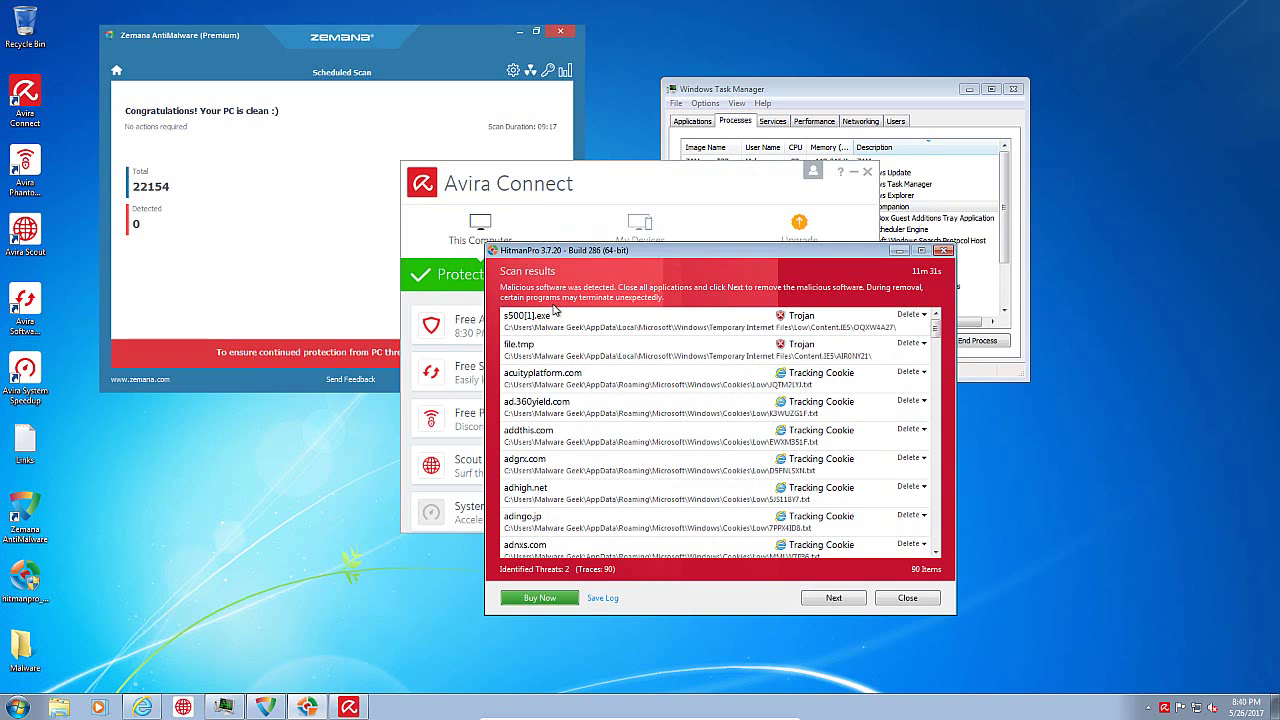
Step: Close the Zemana AntiMalware window and then HitmanPro's scan results
{"action": "left_click", "coordinate": [426, 62]}
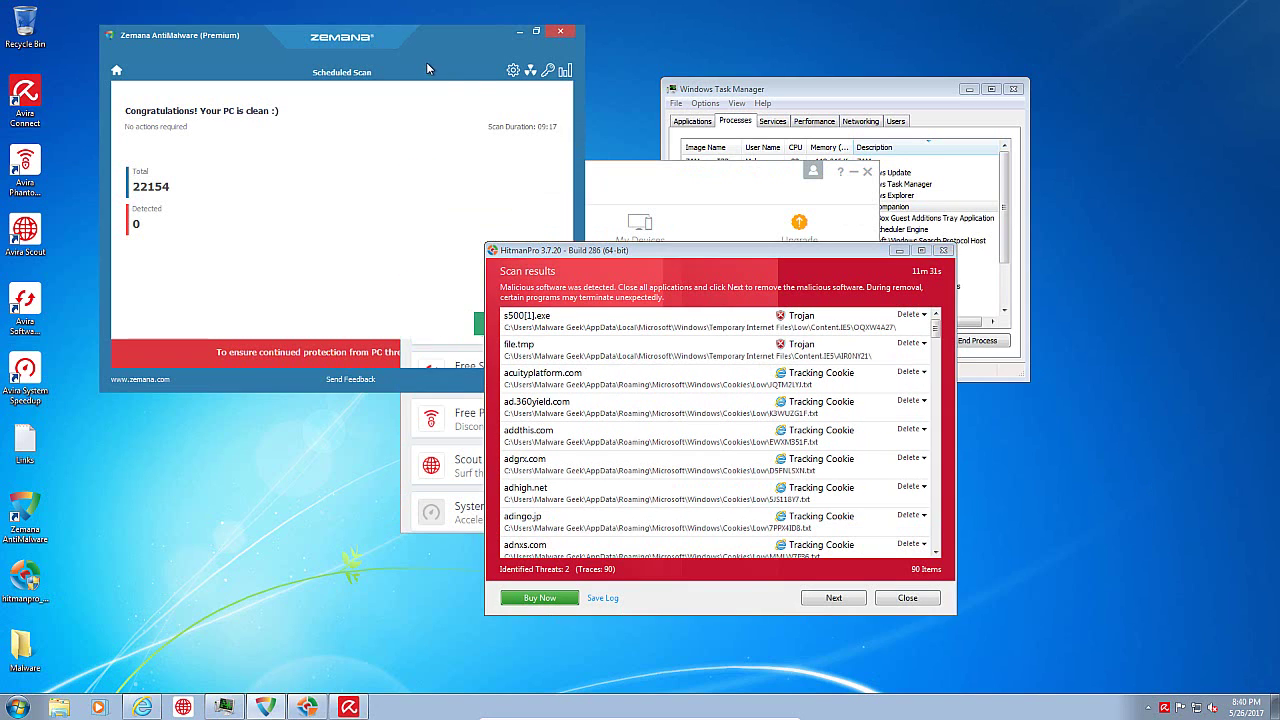
{"action": "left_click", "coordinate": [572, 34]}
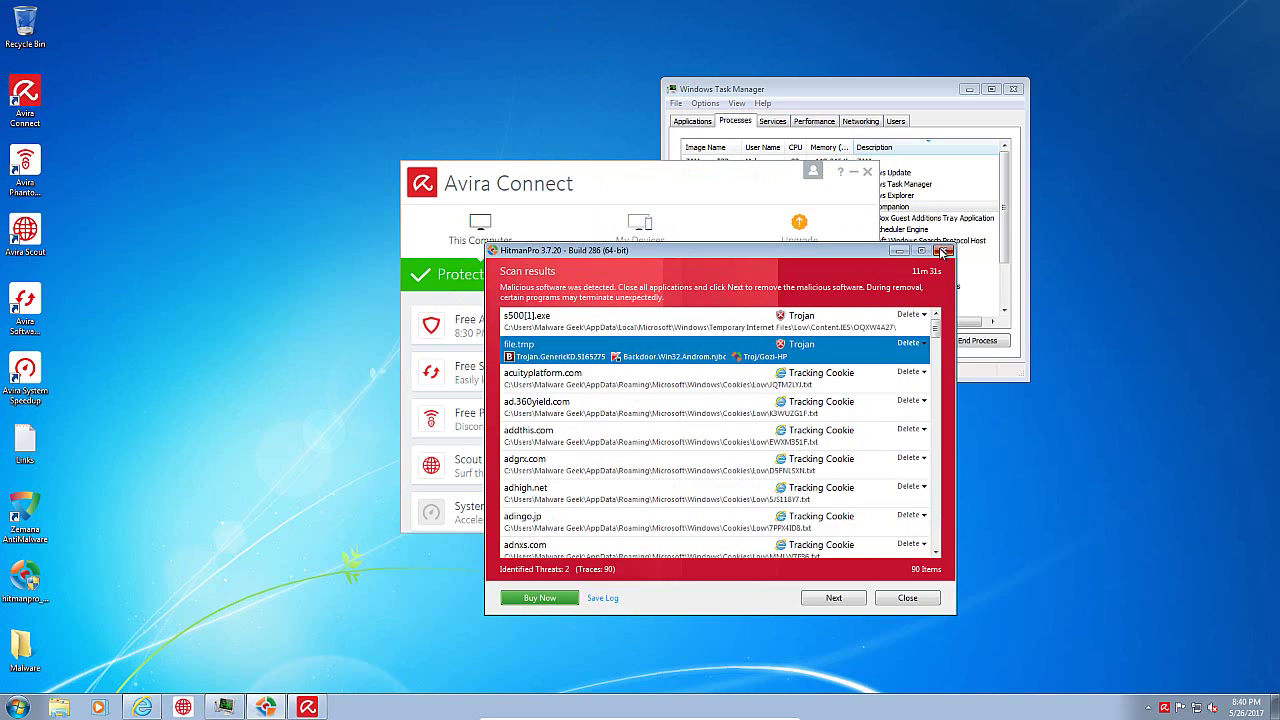
{"action": "left_click", "coordinate": [944, 251]}
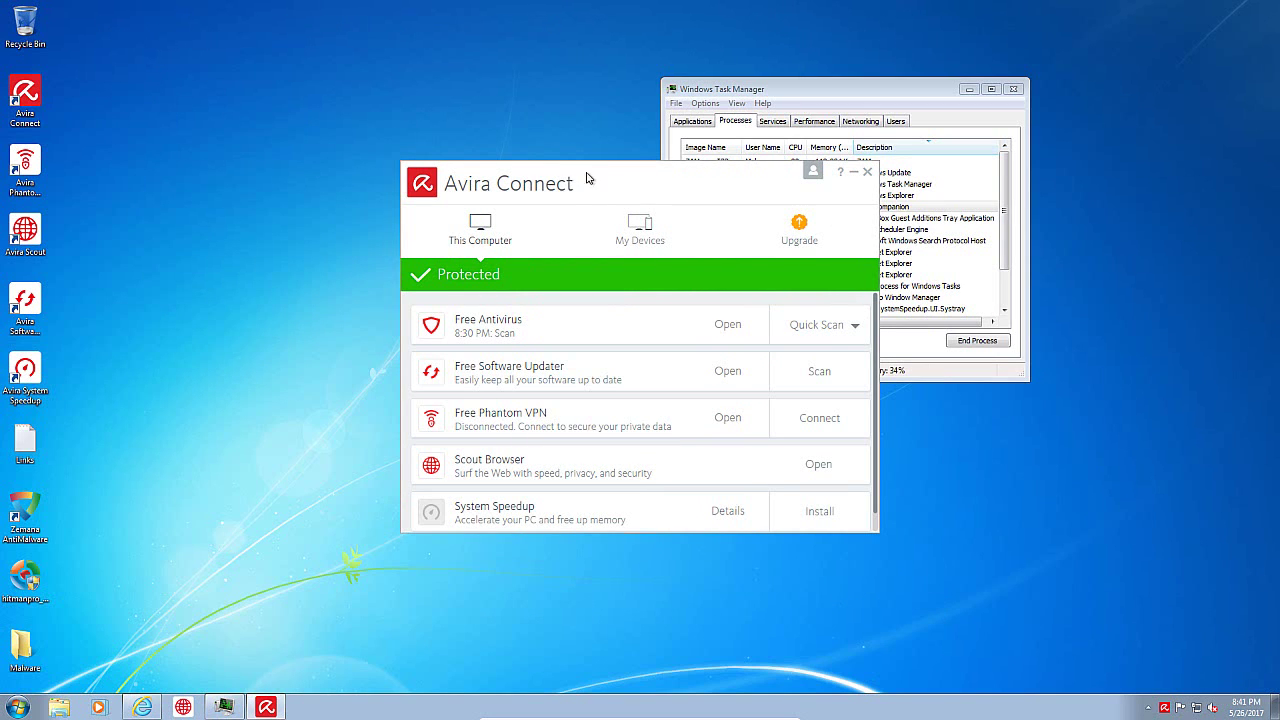
Step: Reposition Avira Connect, view the Free Antivirus status page, then close both windows
{"action": "left_click_drag", "start_coordinate": [590, 178], "coordinate": [503, 97]}
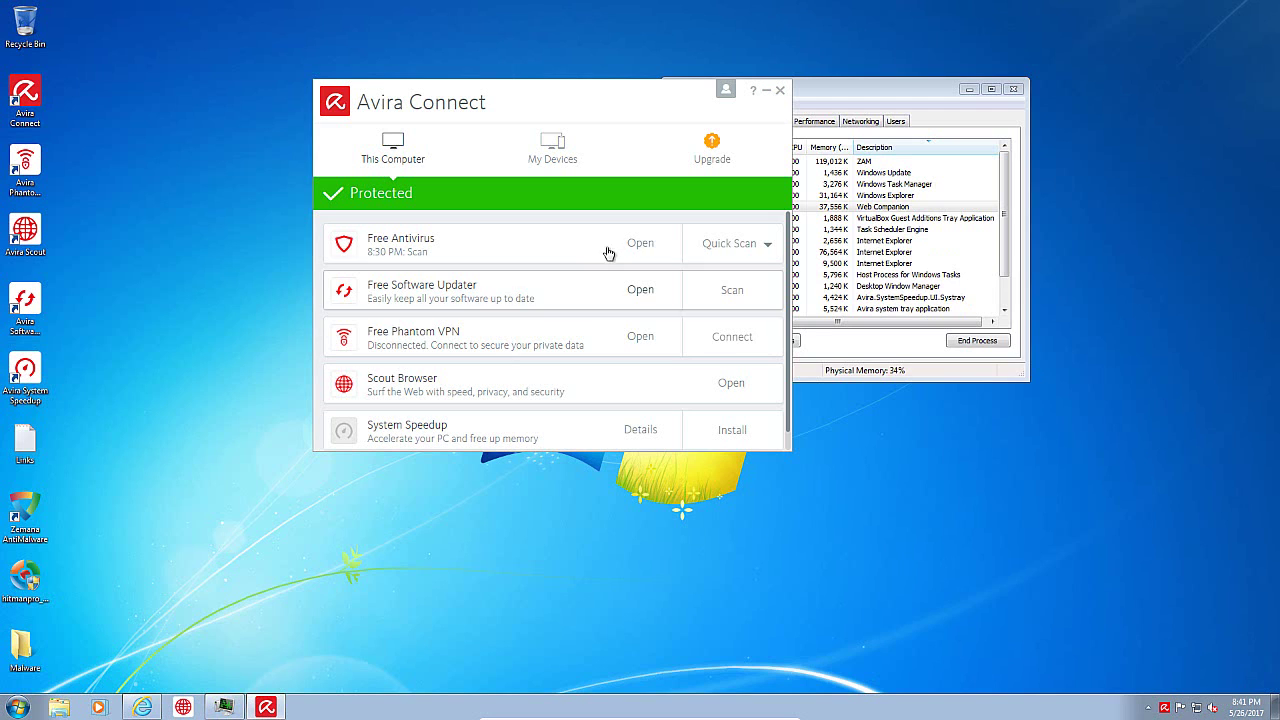
{"action": "left_click_drag", "start_coordinate": [589, 111], "coordinate": [540, 105]}
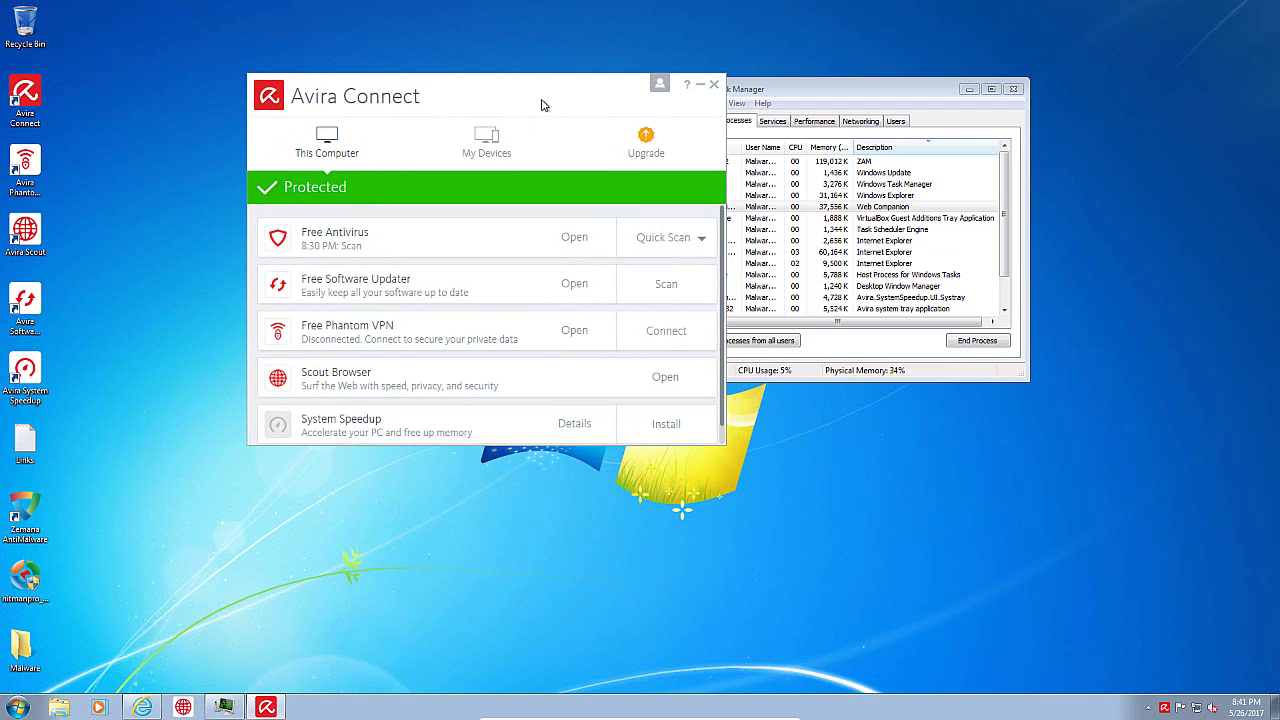
{"action": "left_click_drag", "start_coordinate": [540, 105], "coordinate": [603, 125]}
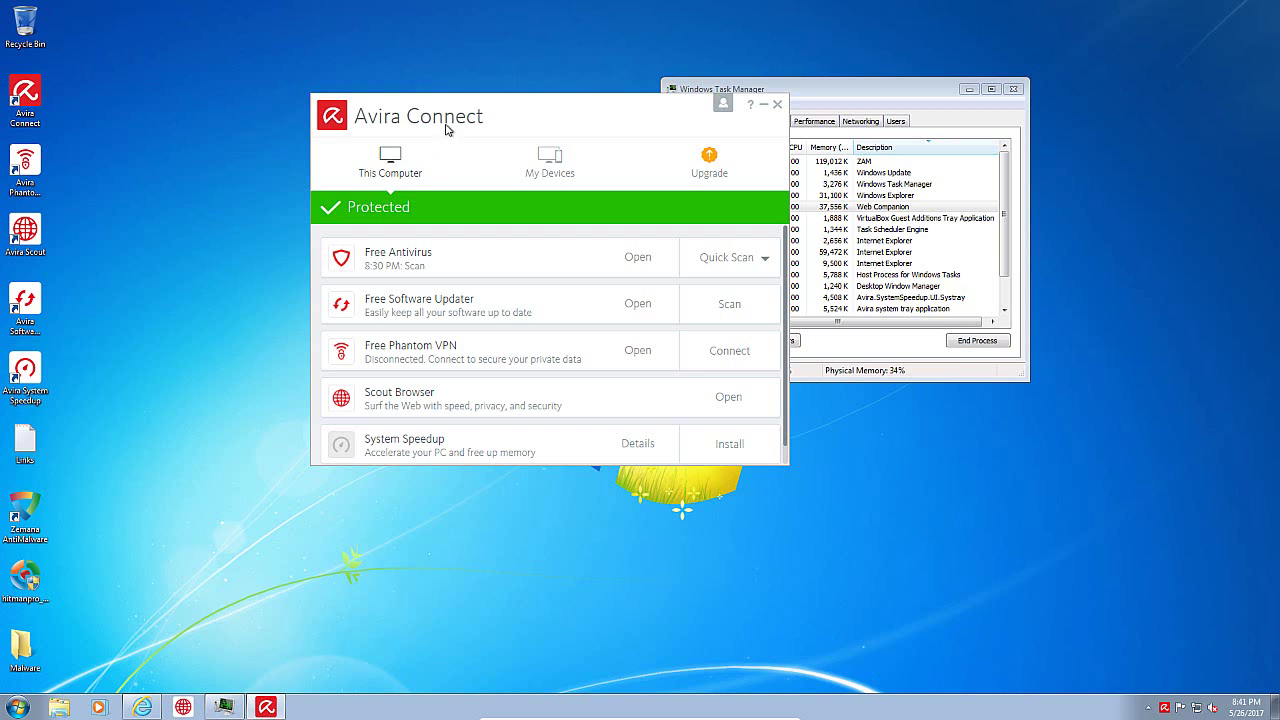
{"action": "left_click_drag", "start_coordinate": [469, 112], "coordinate": [483, 106]}
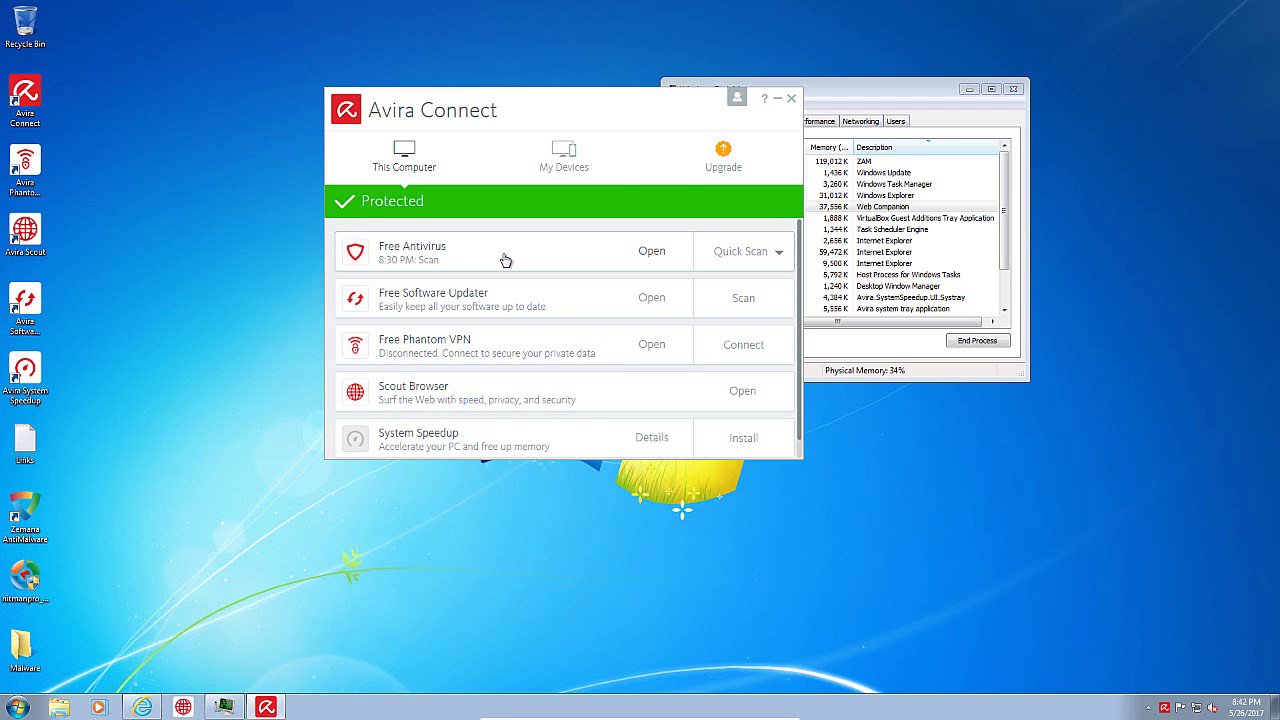
{"action": "left_click", "coordinate": [505, 260]}
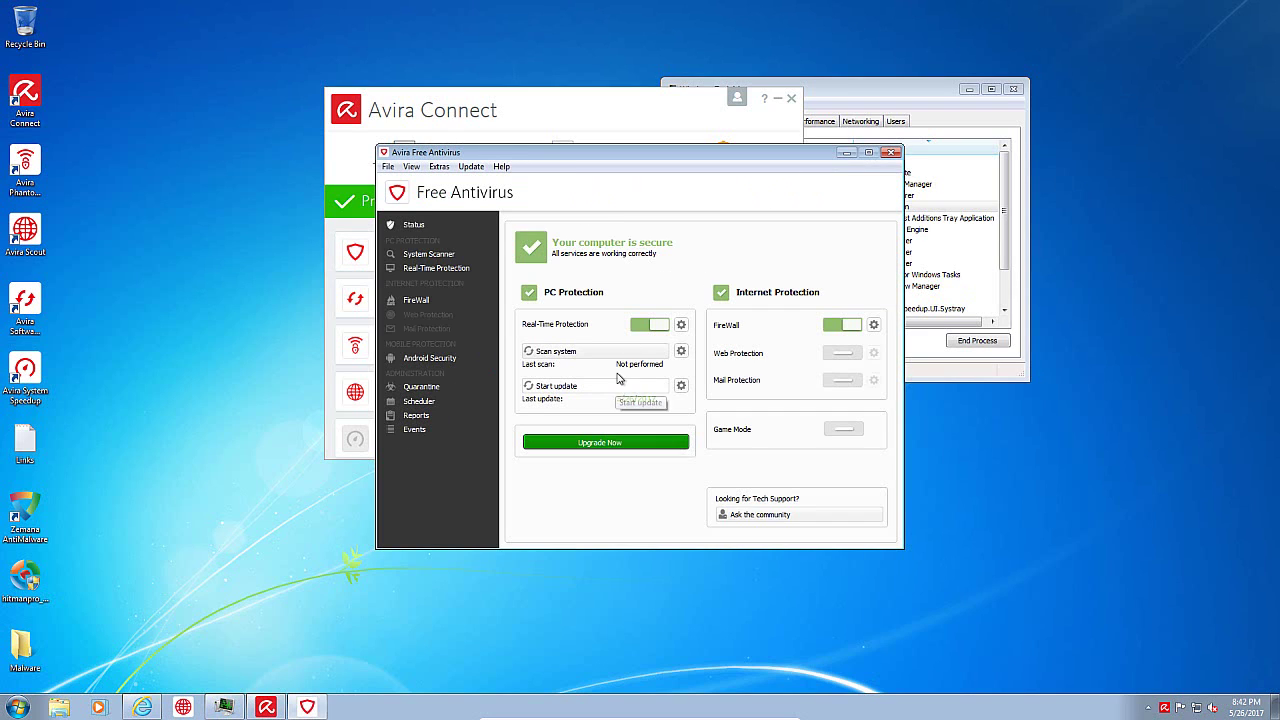
{"action": "left_click", "coordinate": [891, 152]}
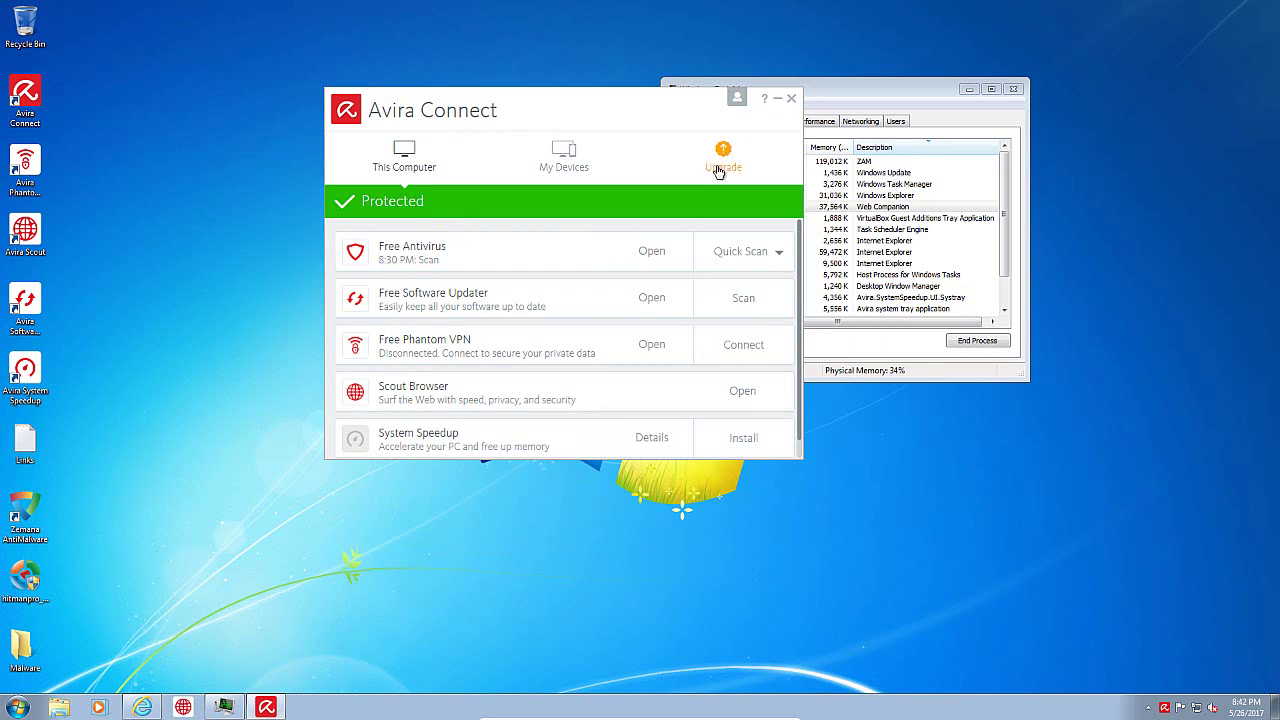
{"action": "left_click", "coordinate": [791, 100]}
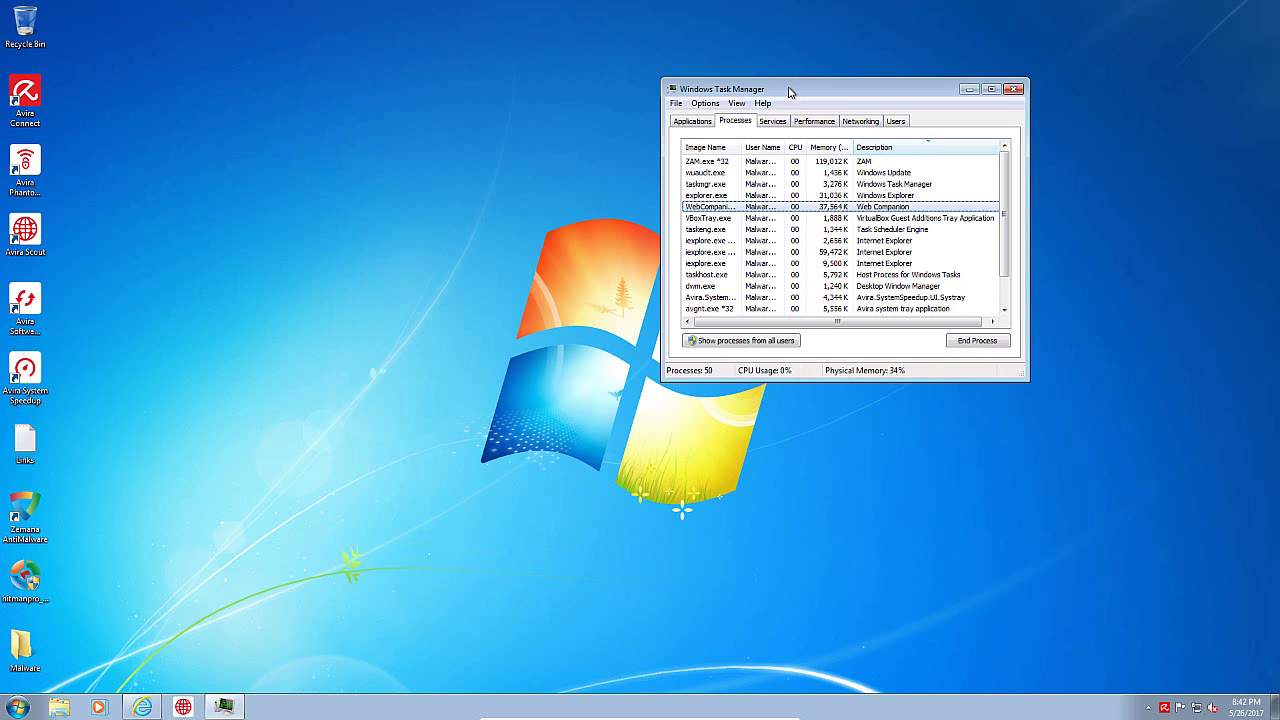
Step: Widen Task Manager's User Name column and switch to the WebCompanion.exe VirusTotal report
{"action": "left_click_drag", "start_coordinate": [795, 89], "coordinate": [600, 85]}
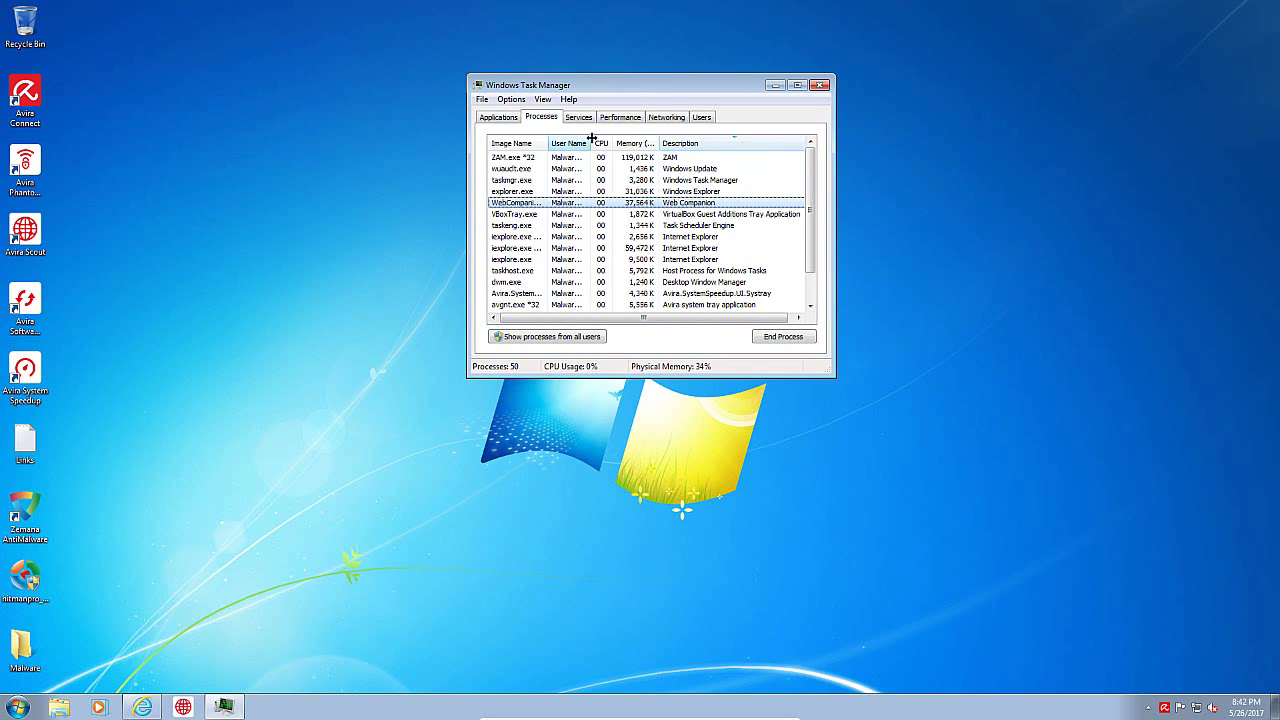
{"action": "left_click_drag", "start_coordinate": [592, 138], "coordinate": [623, 139]}
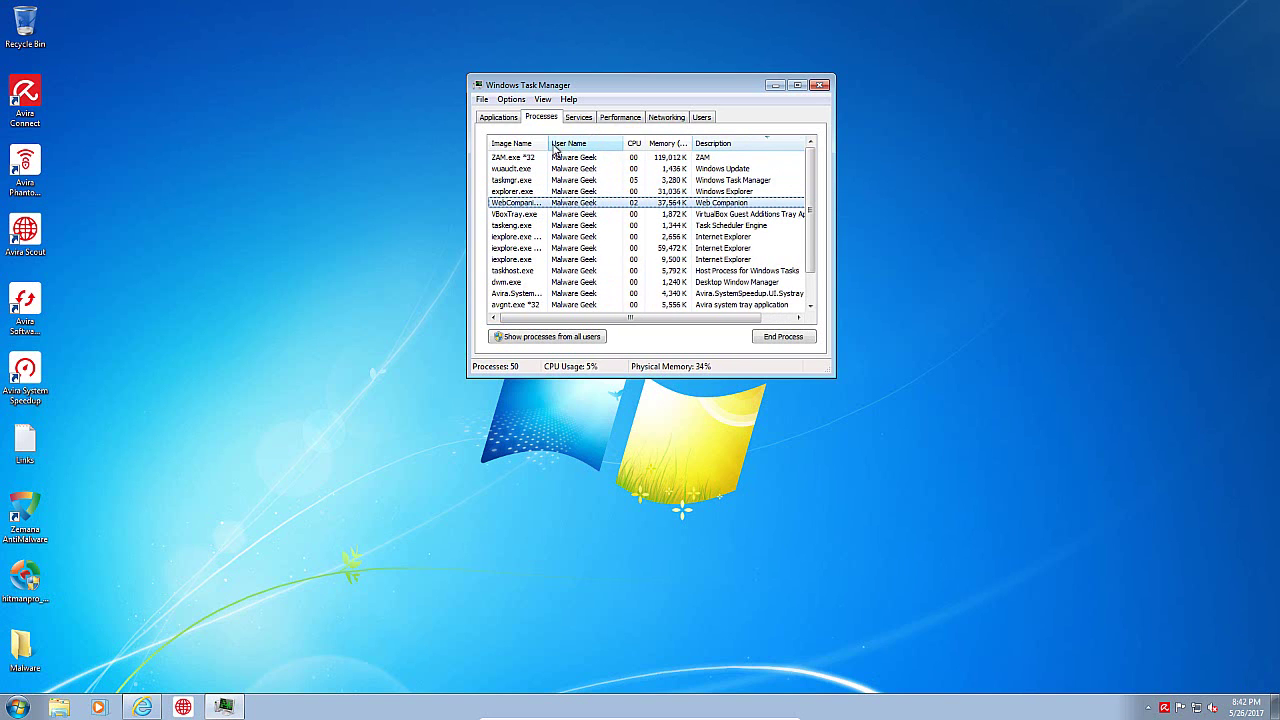
{"action": "left_click", "coordinate": [265, 531]}
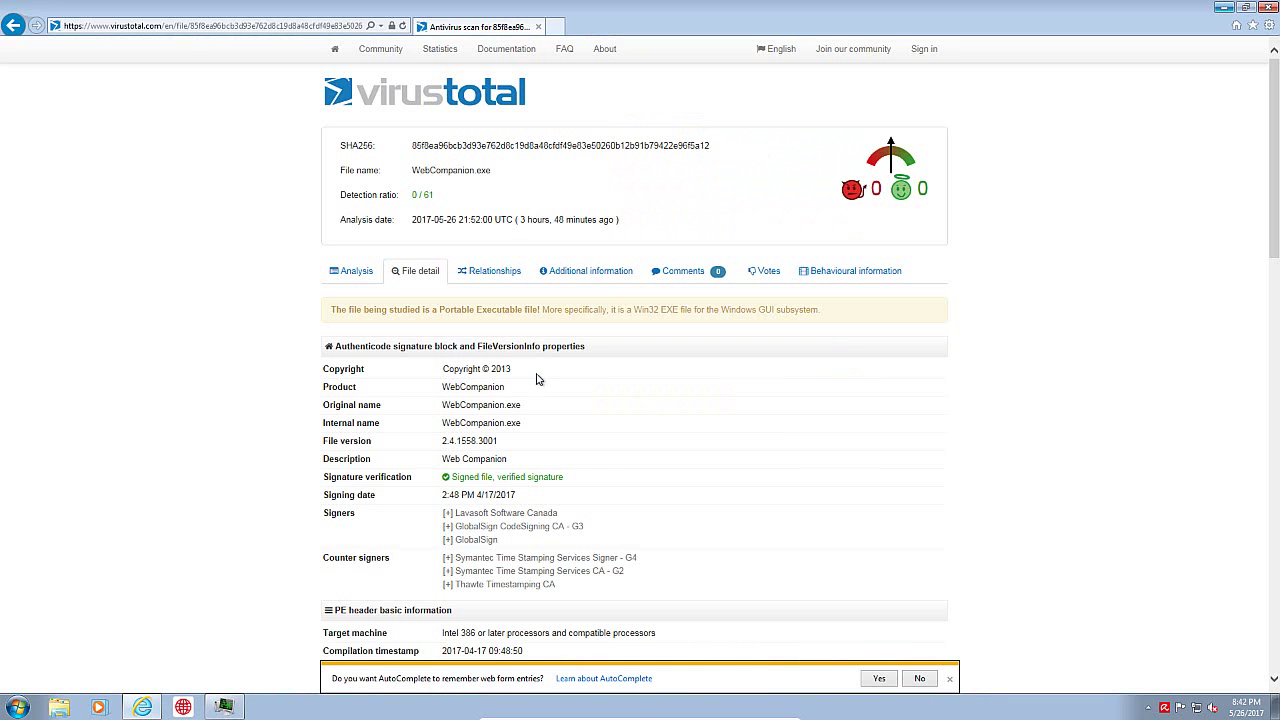
Step: Scroll through the WebCompanion.exe file details showing 0/61 detections, then minimize the browser
{"action": "scroll", "coordinate": [636, 495], "scroll_direction": "down", "scroll_amount": 1}
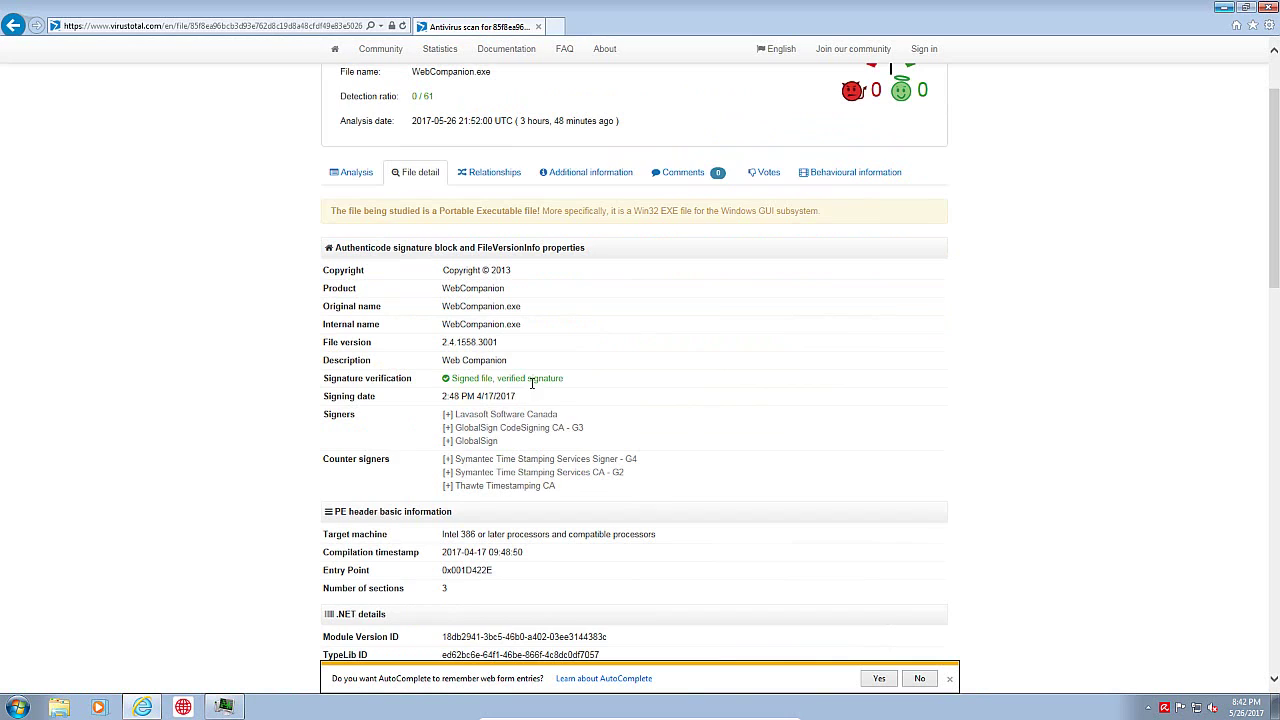
{"action": "scroll", "coordinate": [648, 458], "scroll_direction": "down", "scroll_amount": 3}
{"action": "scroll", "coordinate": [670, 423], "scroll_direction": "down", "scroll_amount": 4}
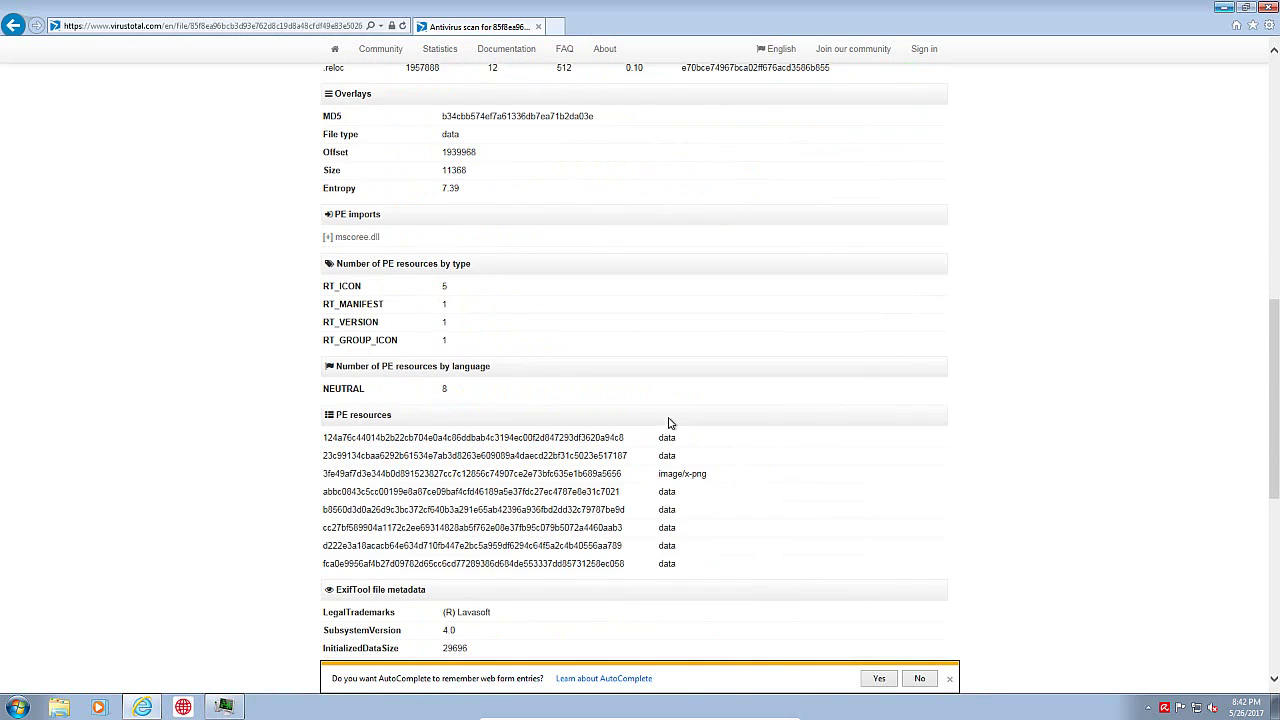
{"action": "scroll", "coordinate": [669, 423], "scroll_direction": "down", "scroll_amount": 6}
{"action": "scroll", "coordinate": [660, 406], "scroll_direction": "up", "scroll_amount": 2}
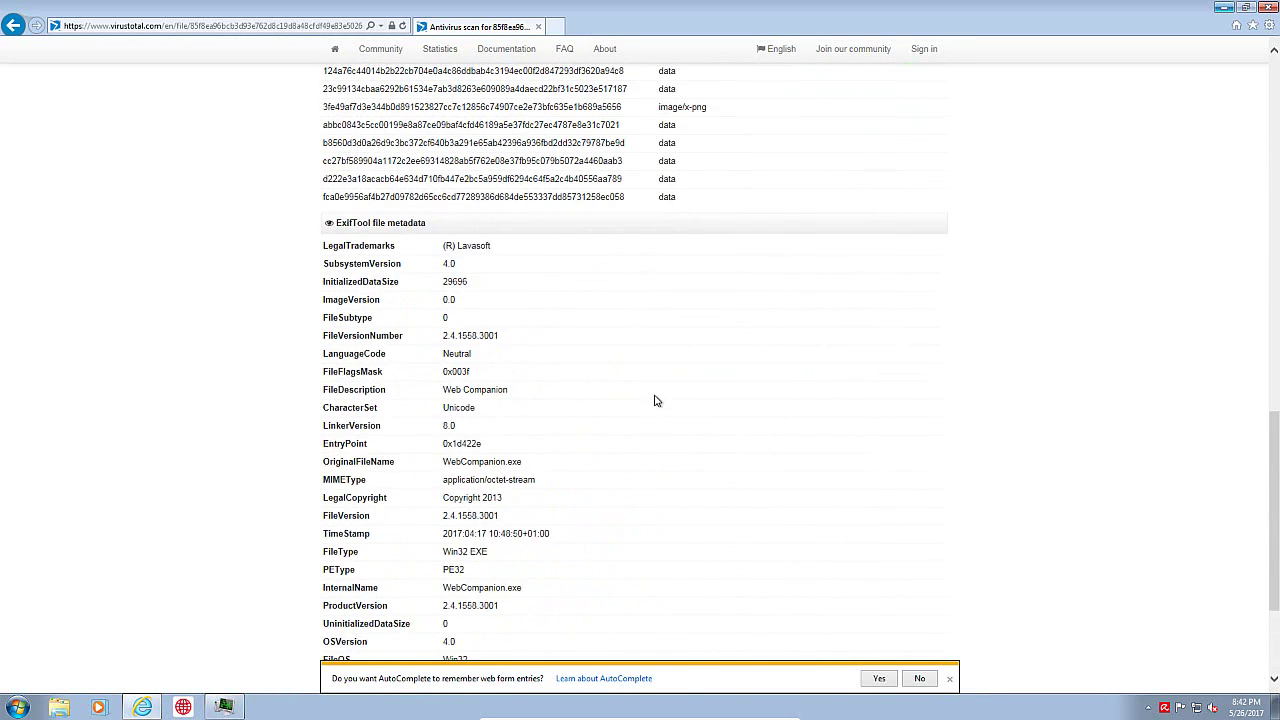
{"action": "scroll", "coordinate": [660, 380], "scroll_direction": "up", "scroll_amount": 15}
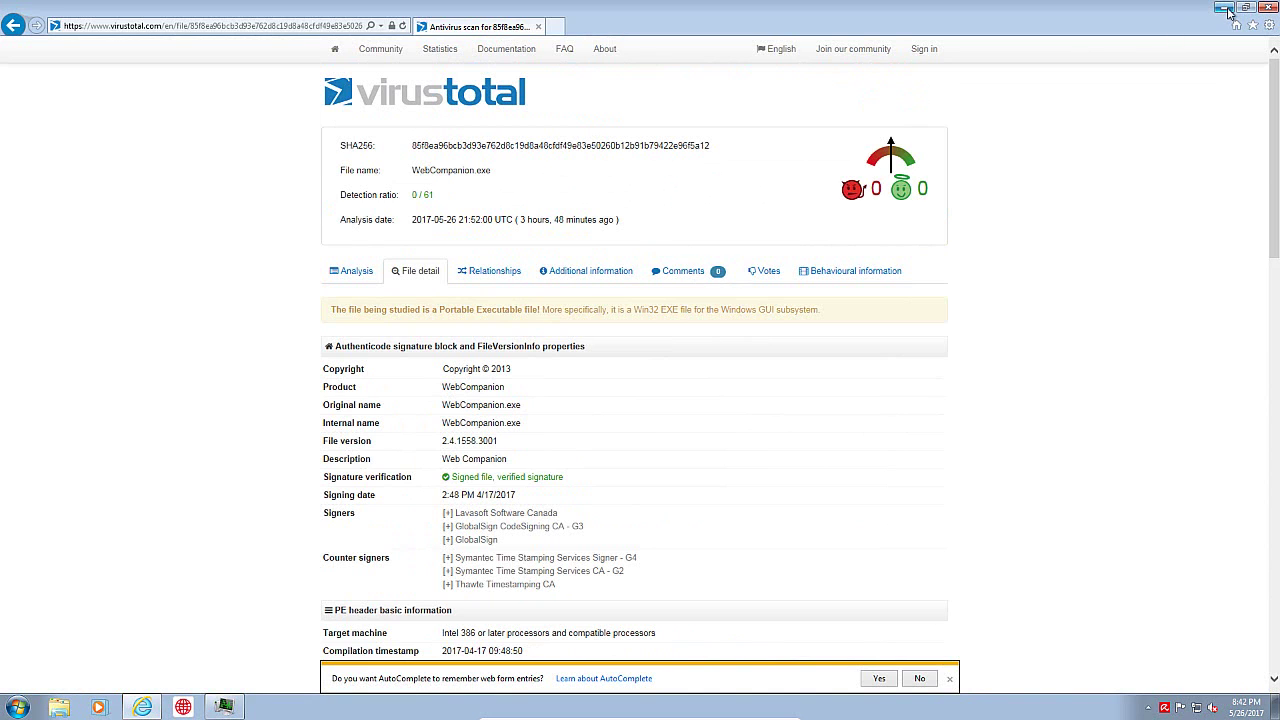
{"action": "left_click", "coordinate": [1224, 8]}
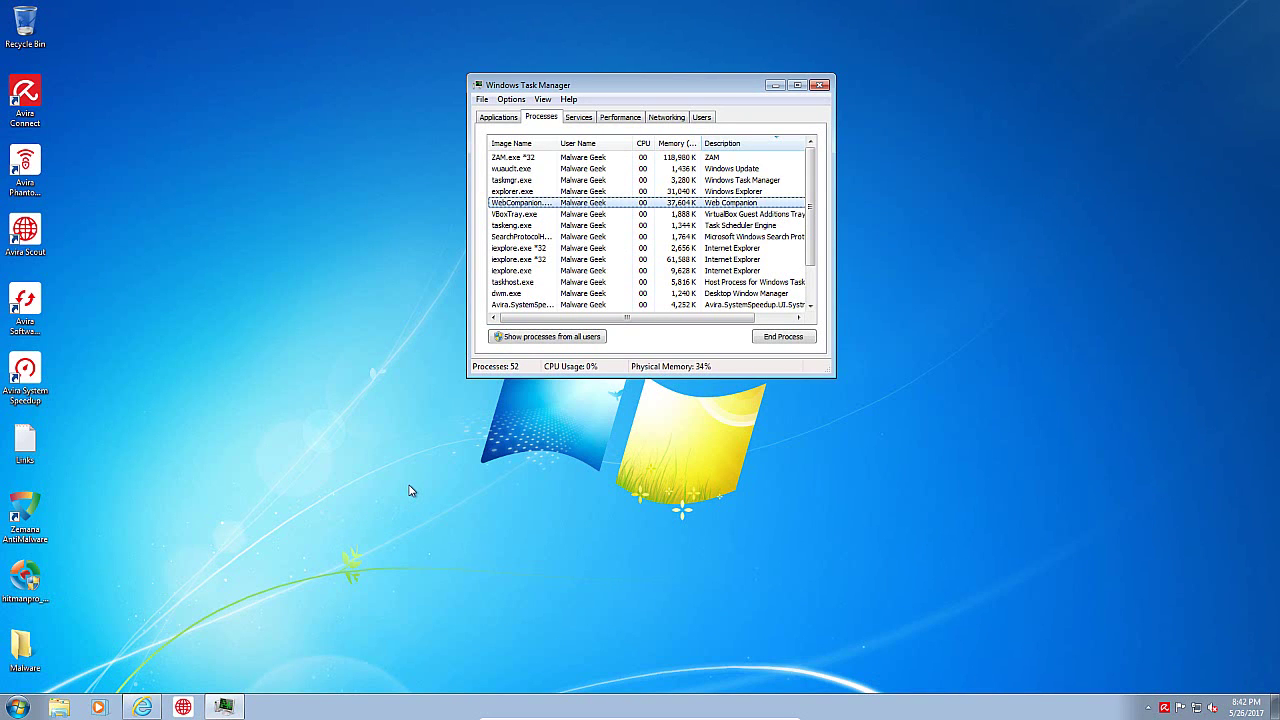
Step: Widen Task Manager's Image Name column, then relaunch Avira Connect from the desktop showing Protected
{"action": "left_click_drag", "start_coordinate": [558, 144], "coordinate": [582, 146]}
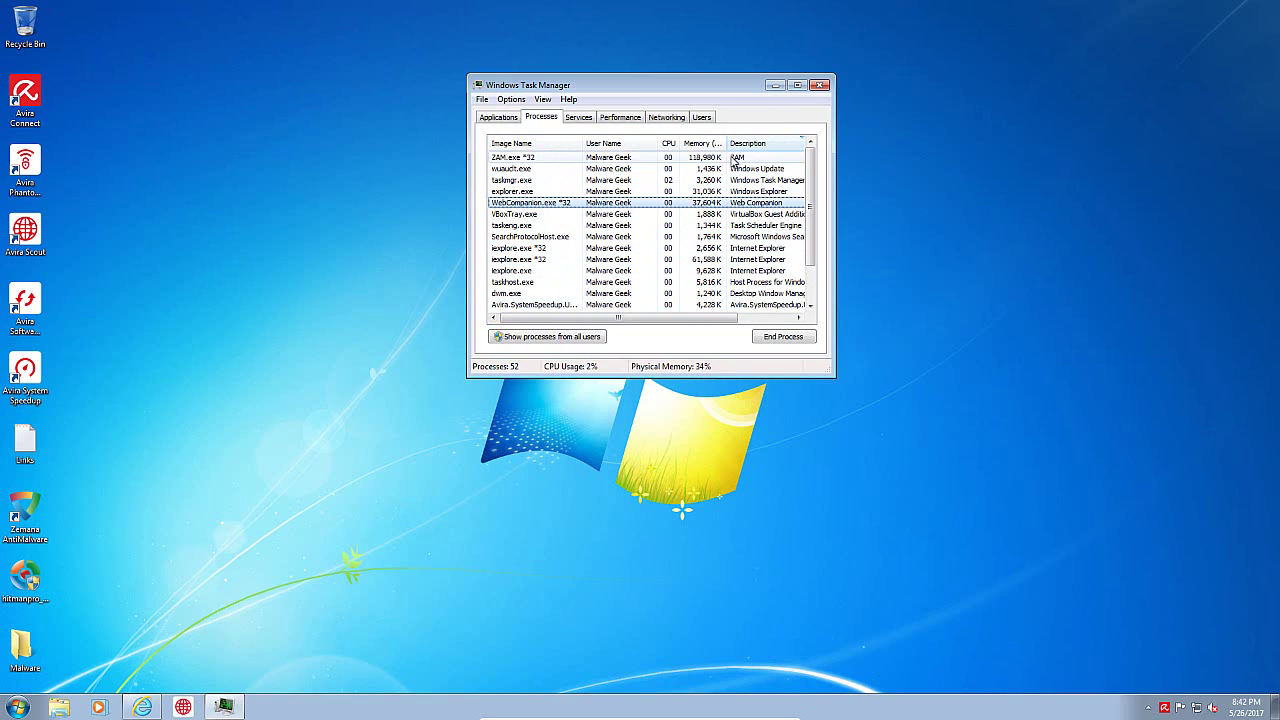
{"action": "left_click", "coordinate": [171, 357]}
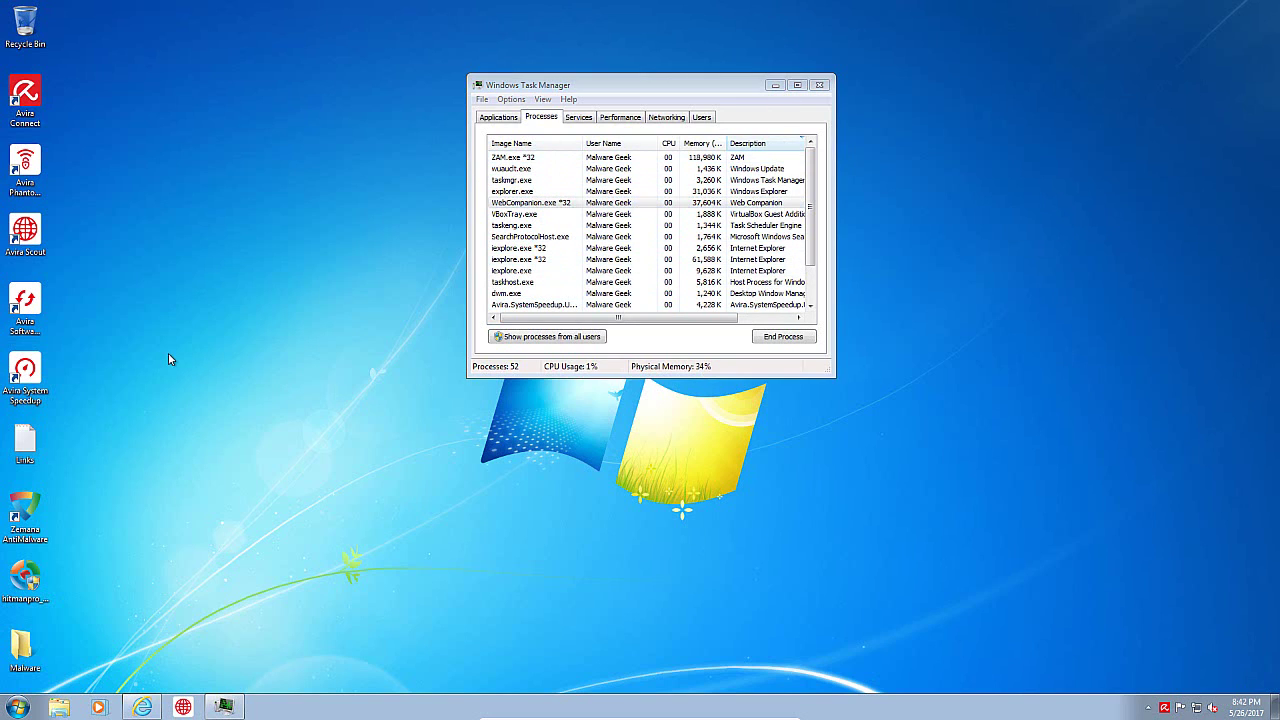
{"action": "double_click", "coordinate": [43, 103]}
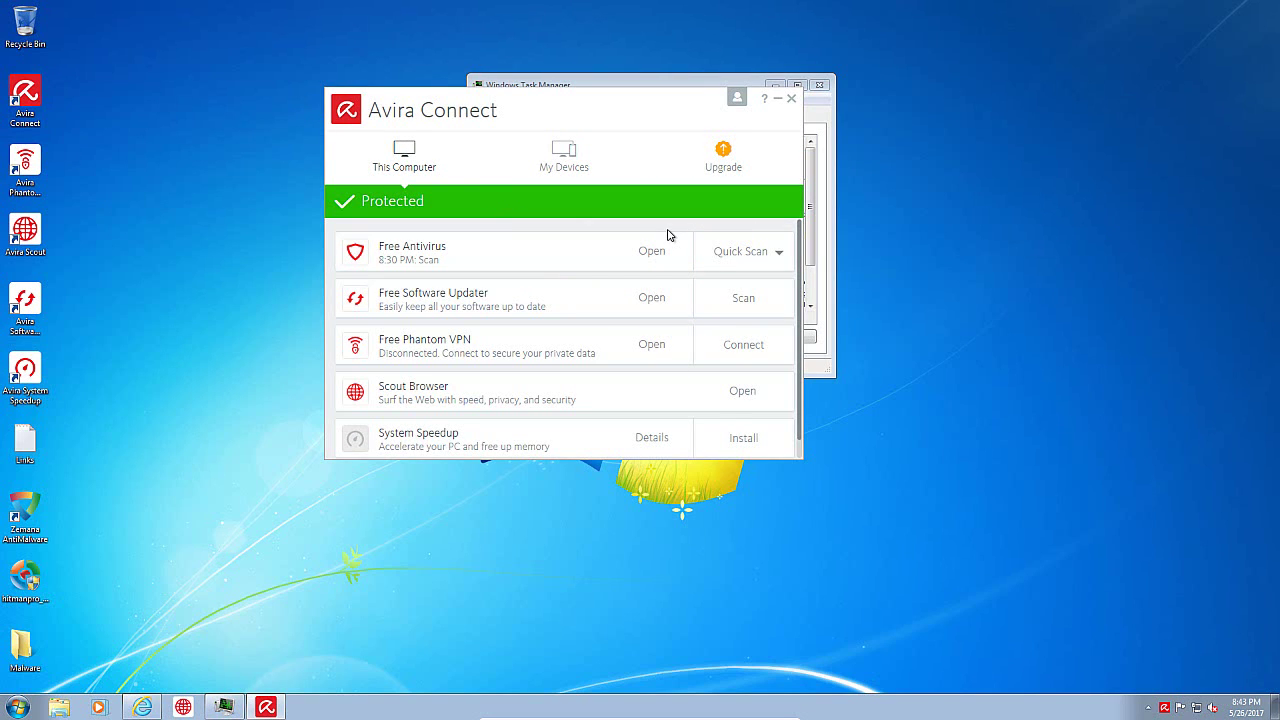
{"action": "left_click_drag", "start_coordinate": [580, 100], "coordinate": [675, 97]}
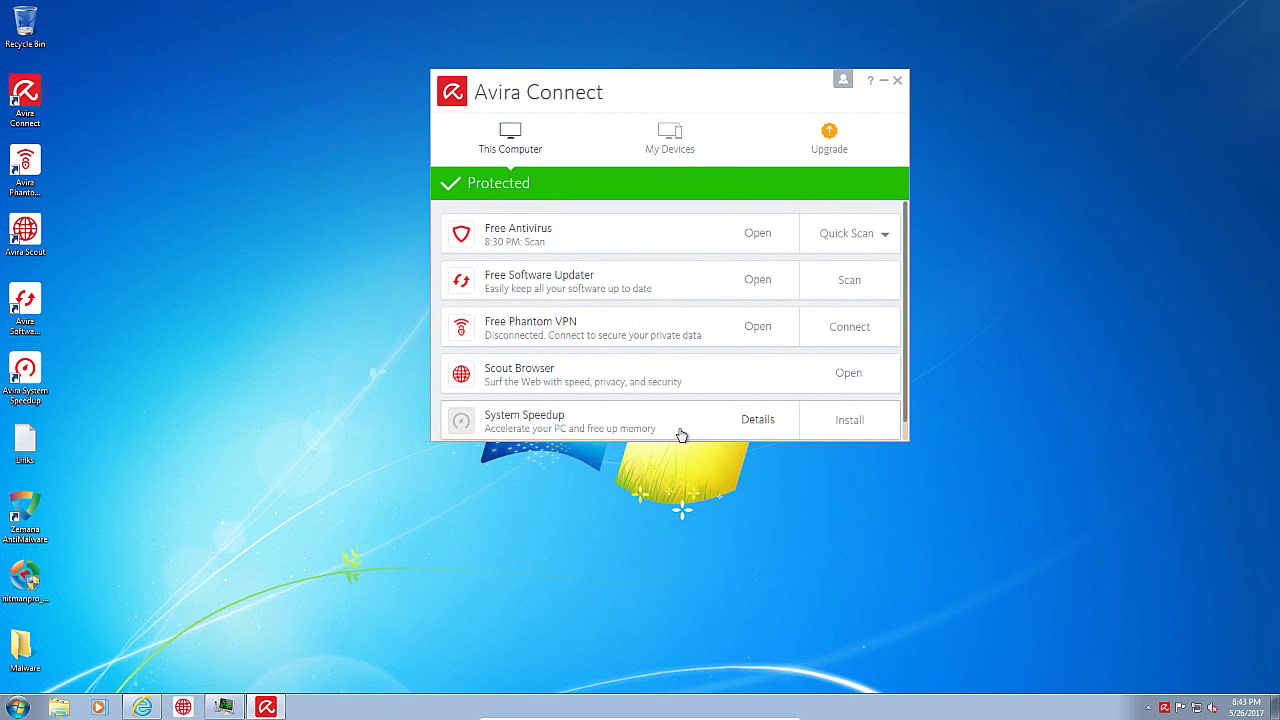
{"action": "left_click", "coordinate": [860, 320]}
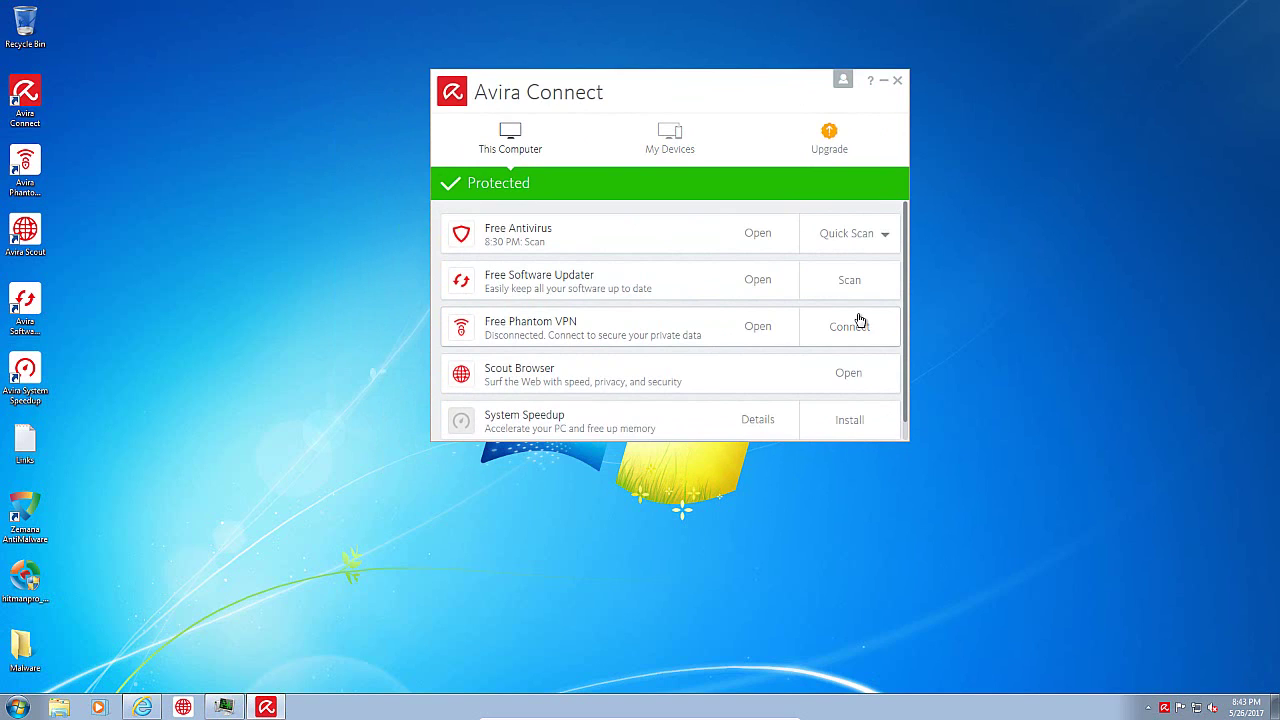